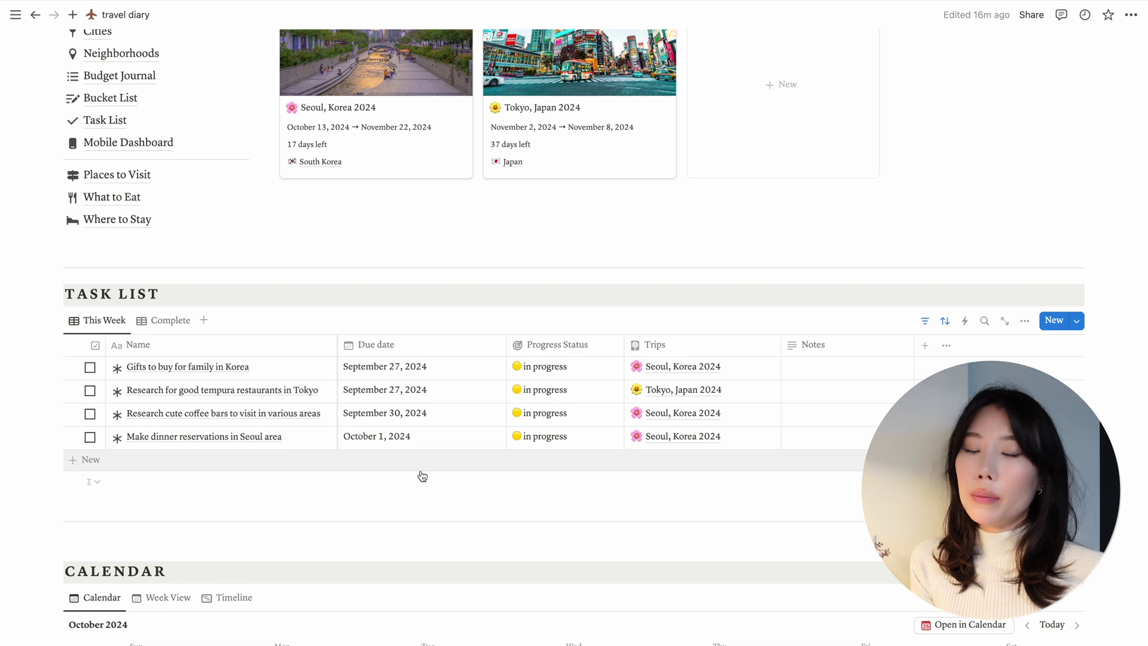
# Step: Review the travel diary's calendar in Week View, Timeline and Calendar views, and look over the completed trips gallery
pyautogui.scroll(-8, 422, 476)
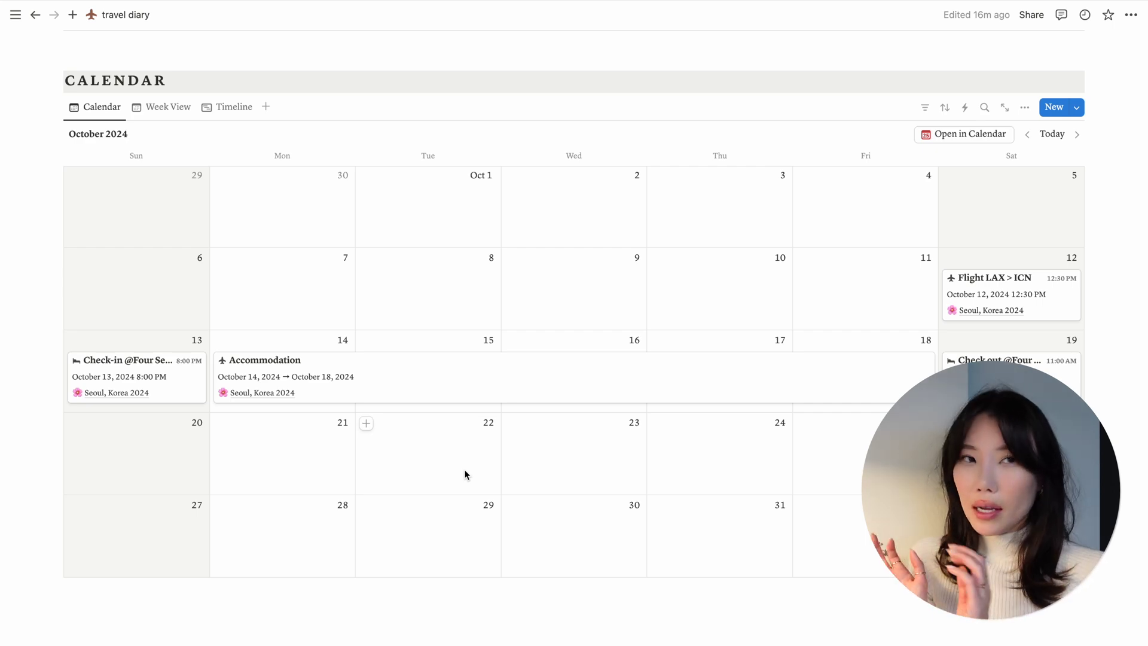
pyautogui.click(172, 110)
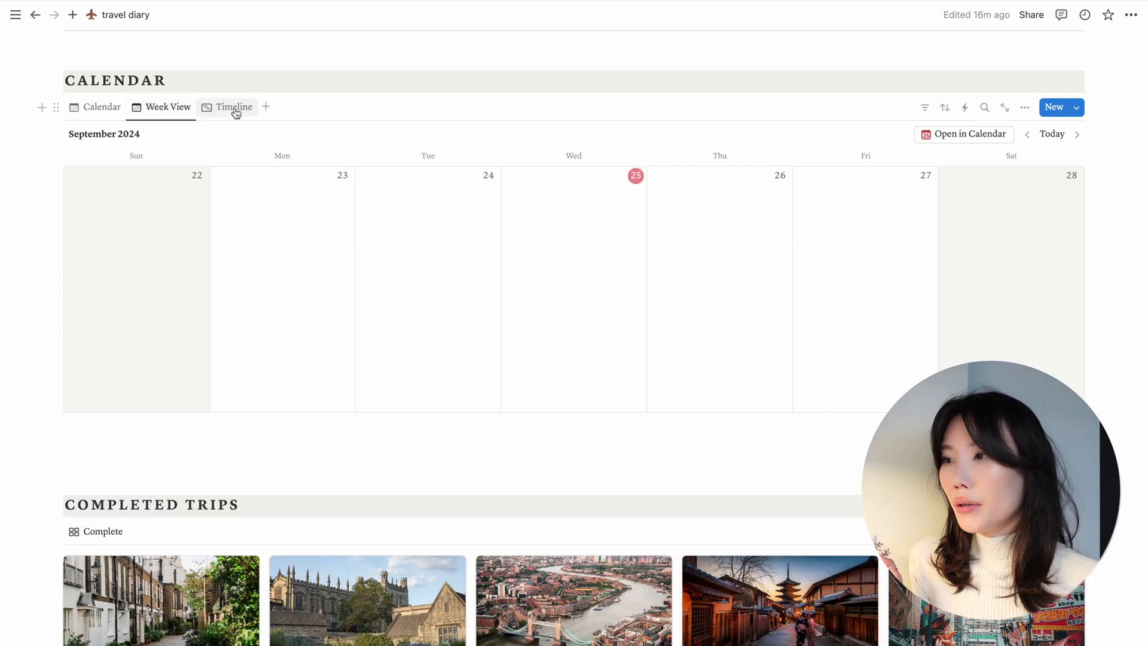
pyautogui.click(235, 110)
pyautogui.click(78, 109)
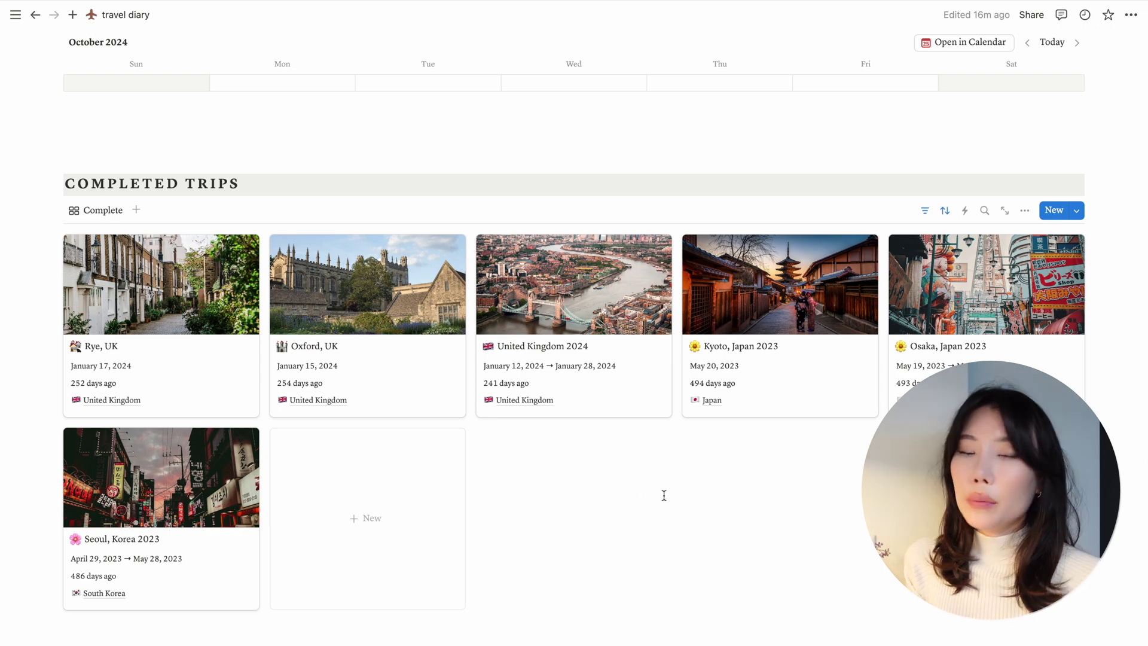
pyautogui.scroll(5, 679, 503)
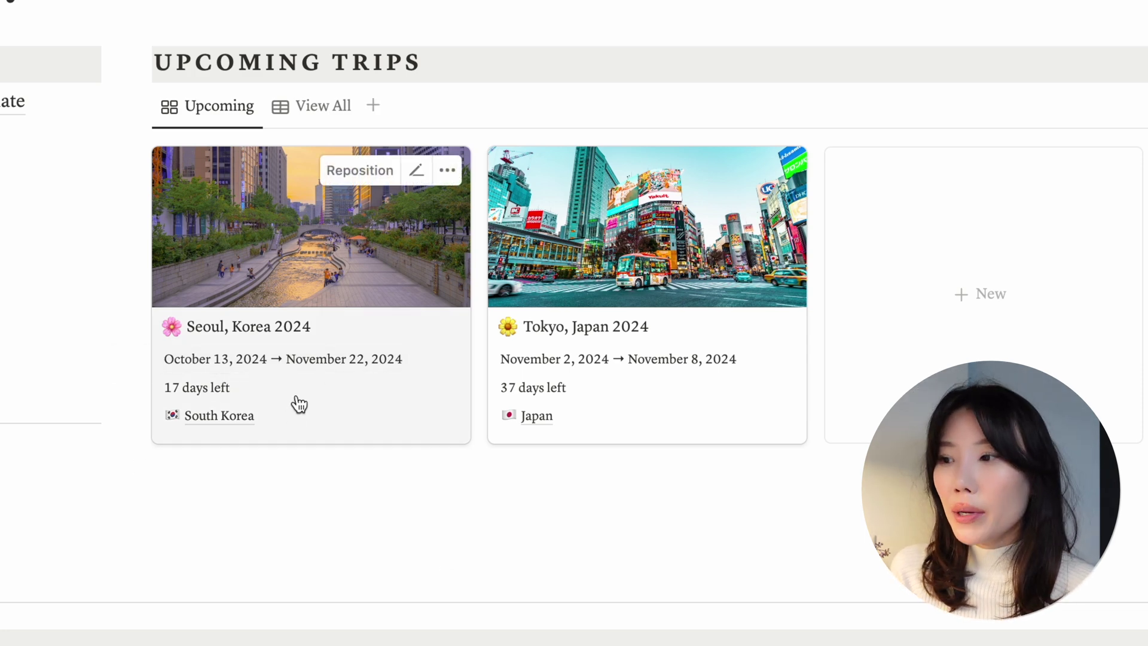
# Step: Open the Seoul, Korea 2024 trip page from the upcoming trips gallery
pyautogui.click(273, 223)
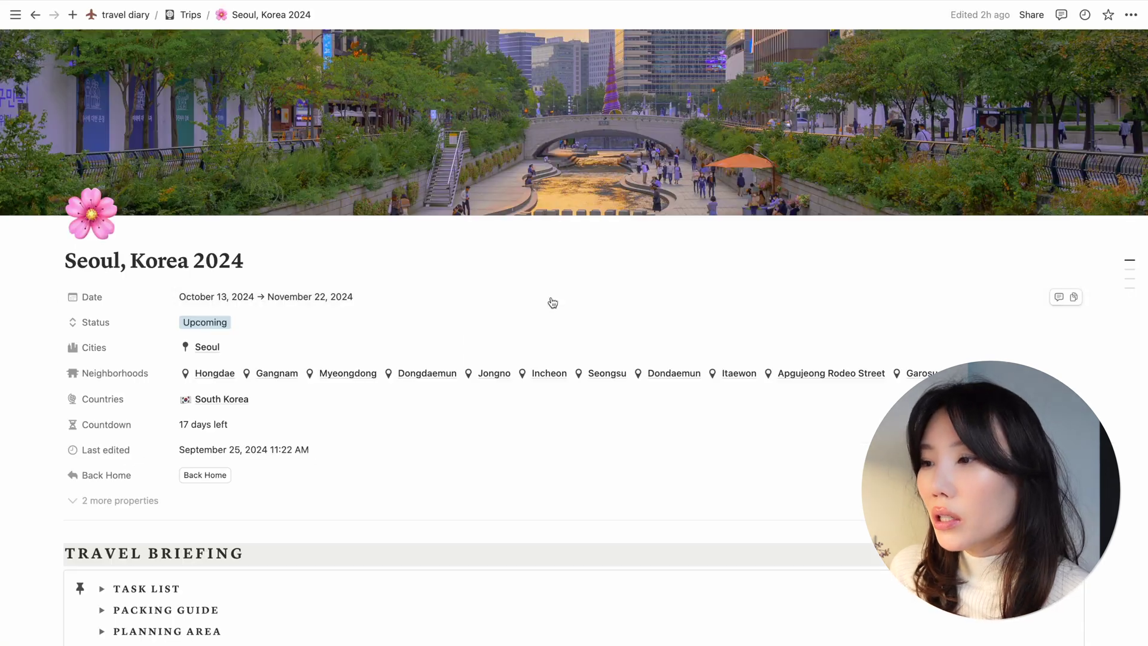
pyautogui.moveTo(740, 151)
pyautogui.scroll(-3, 743, 177)
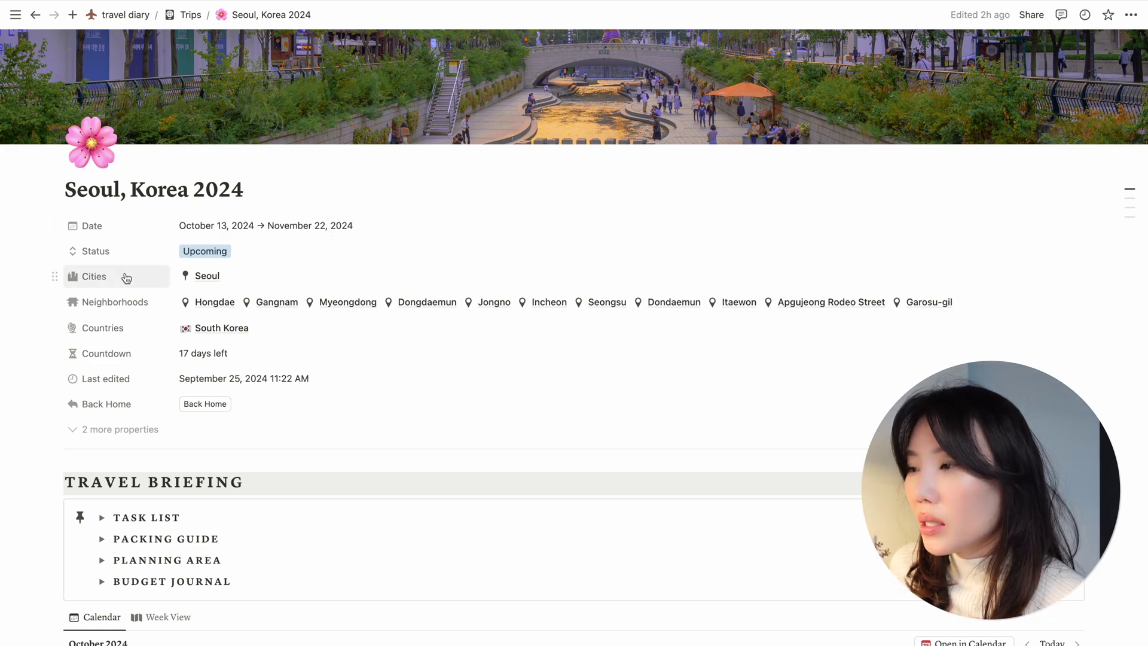
# Step: Set the Seoul, Korea 2024 trip's status to Complete
pyautogui.click(207, 251)
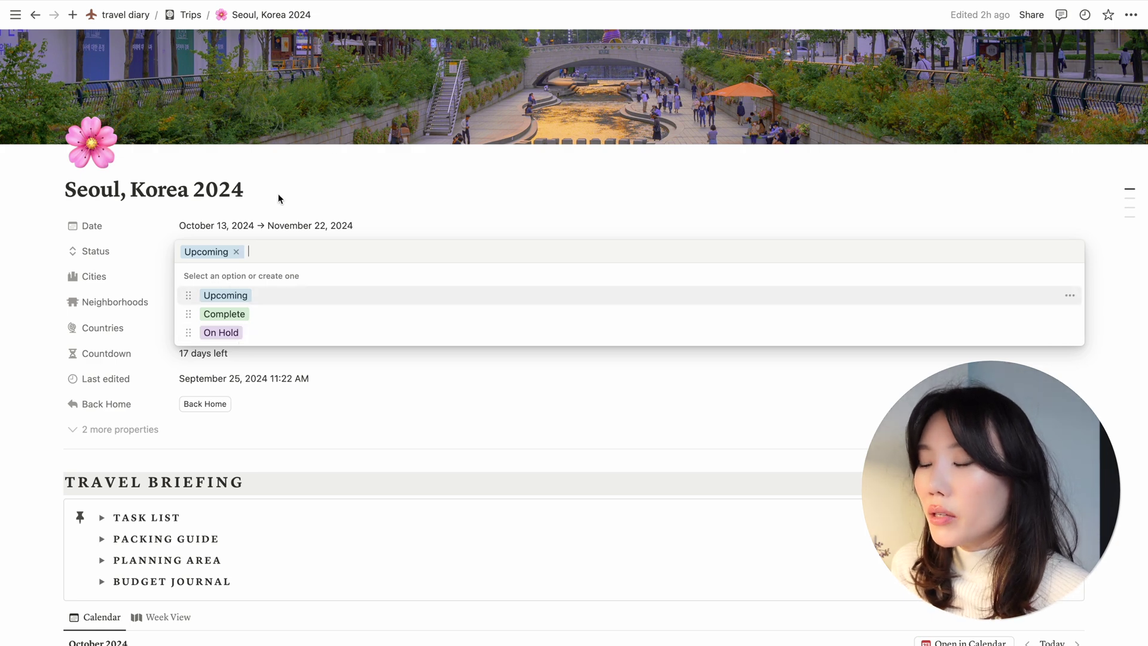
pyautogui.click(345, 198)
pyautogui.click(206, 247)
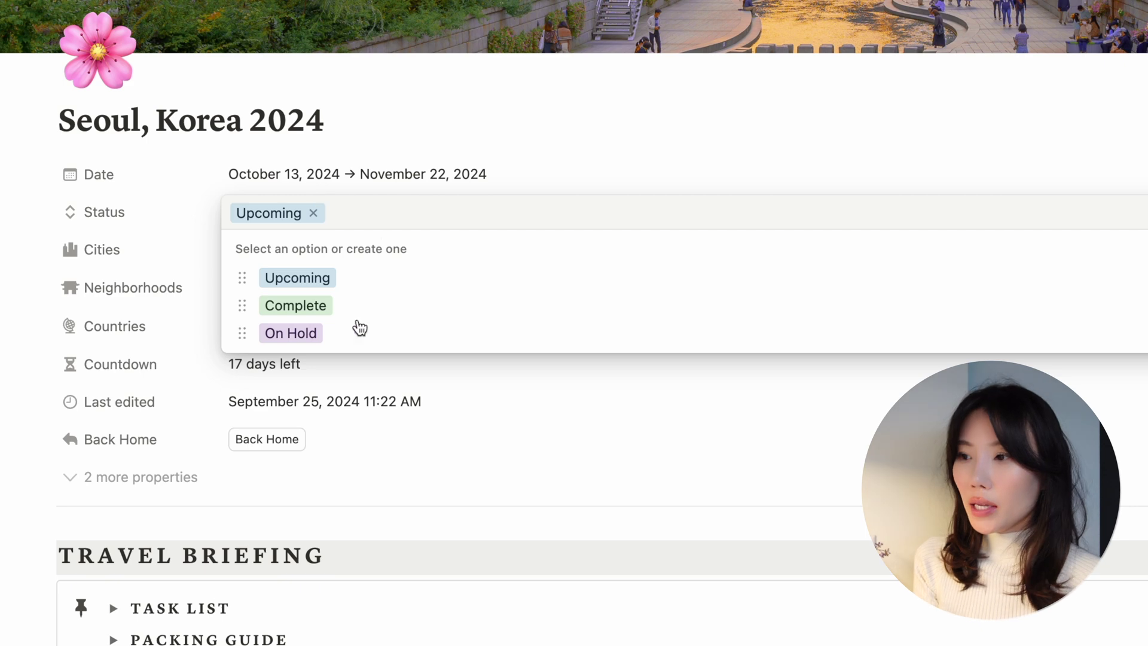
pyautogui.click(318, 308)
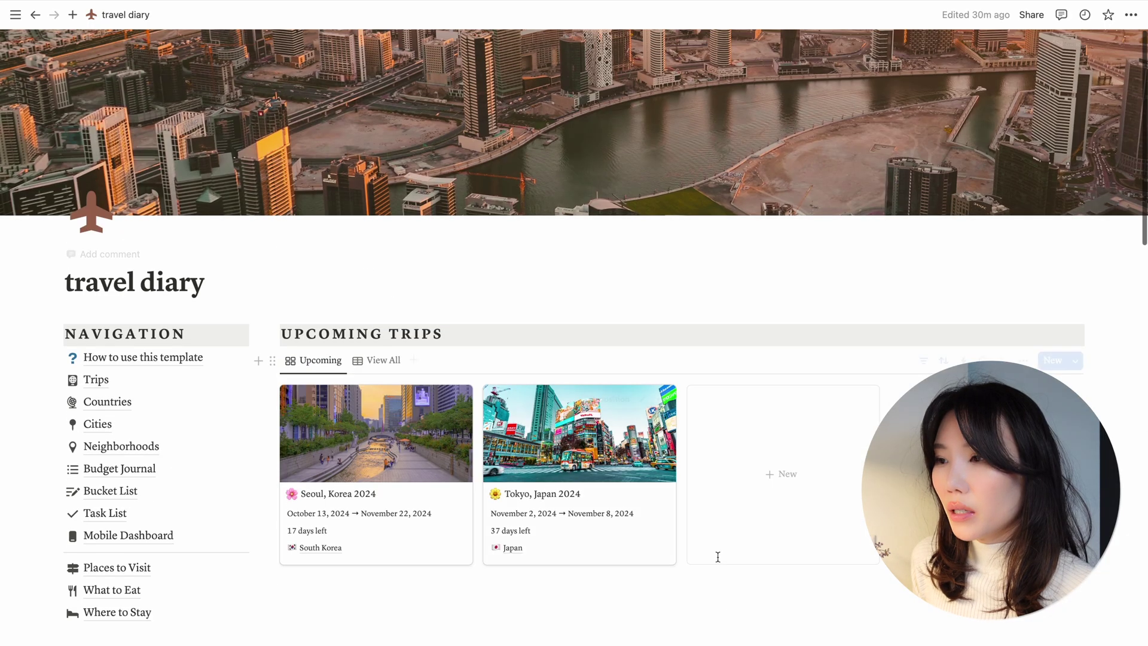
# Step: Reopen the Seoul, Korea 2024 trip, review its properties from date to countdown, and return to the travel diary home
pyautogui.scroll(-2, 718, 554)
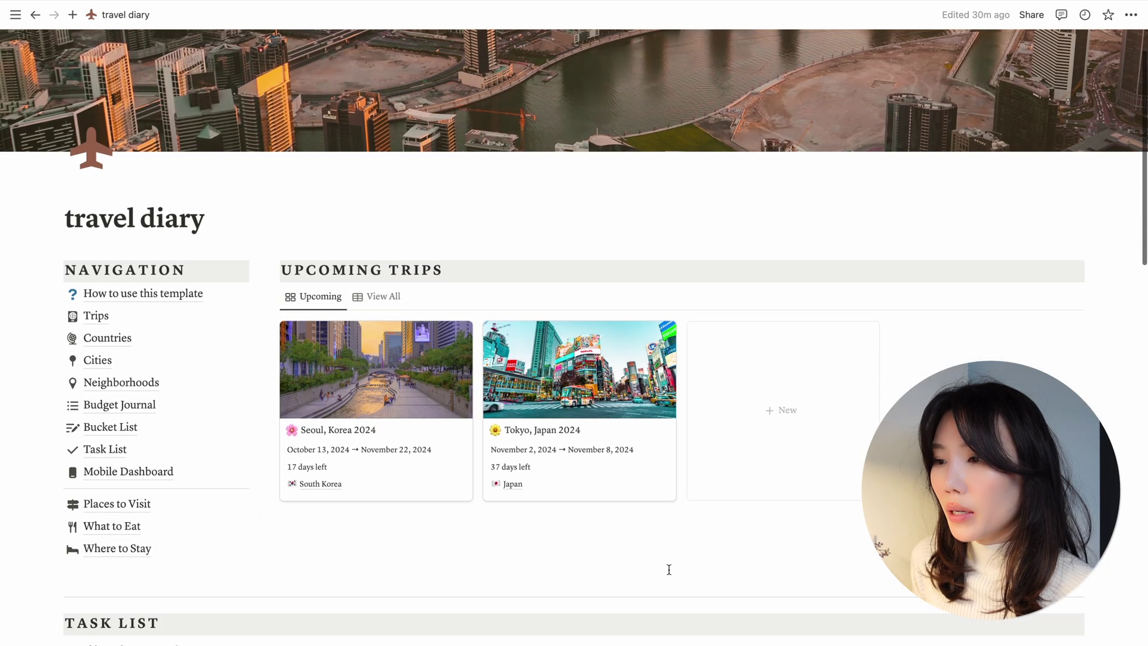
pyautogui.click(358, 418)
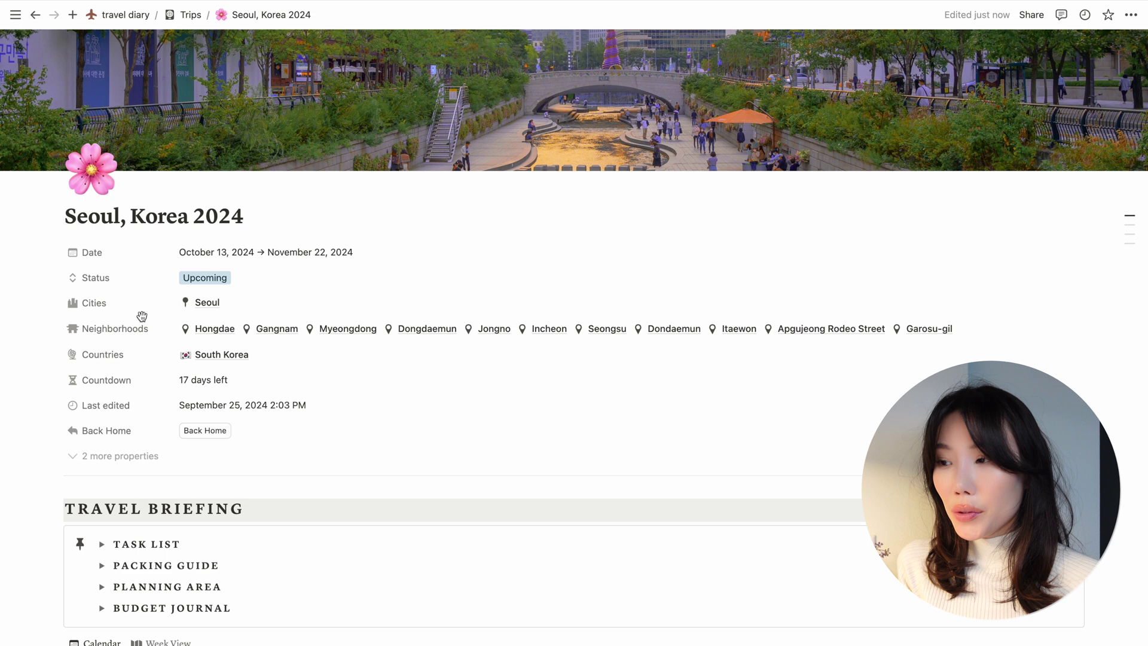
pyautogui.scroll(-1, 177, 335)
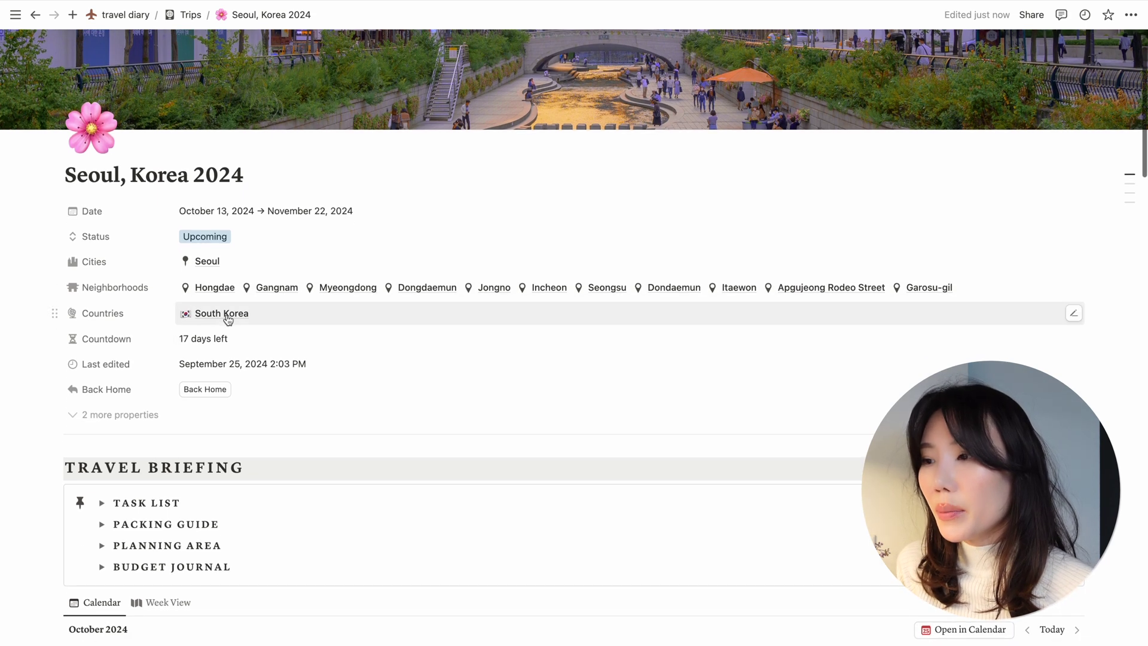
pyautogui.scroll(1, 384, 308)
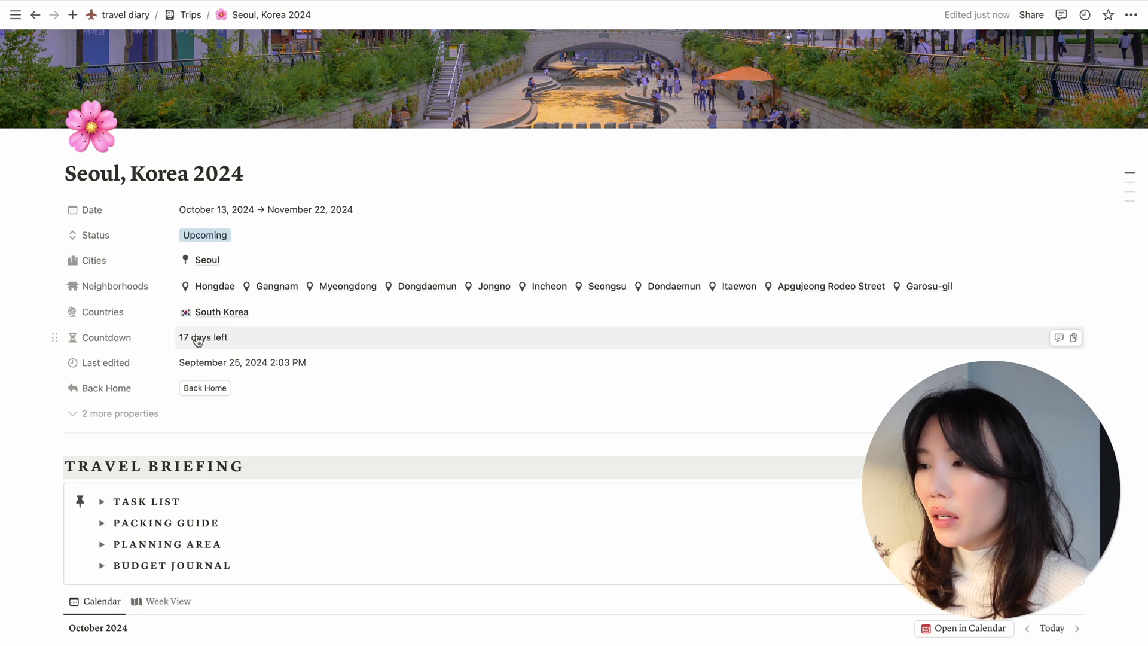
pyautogui.scroll(1, 98, 378)
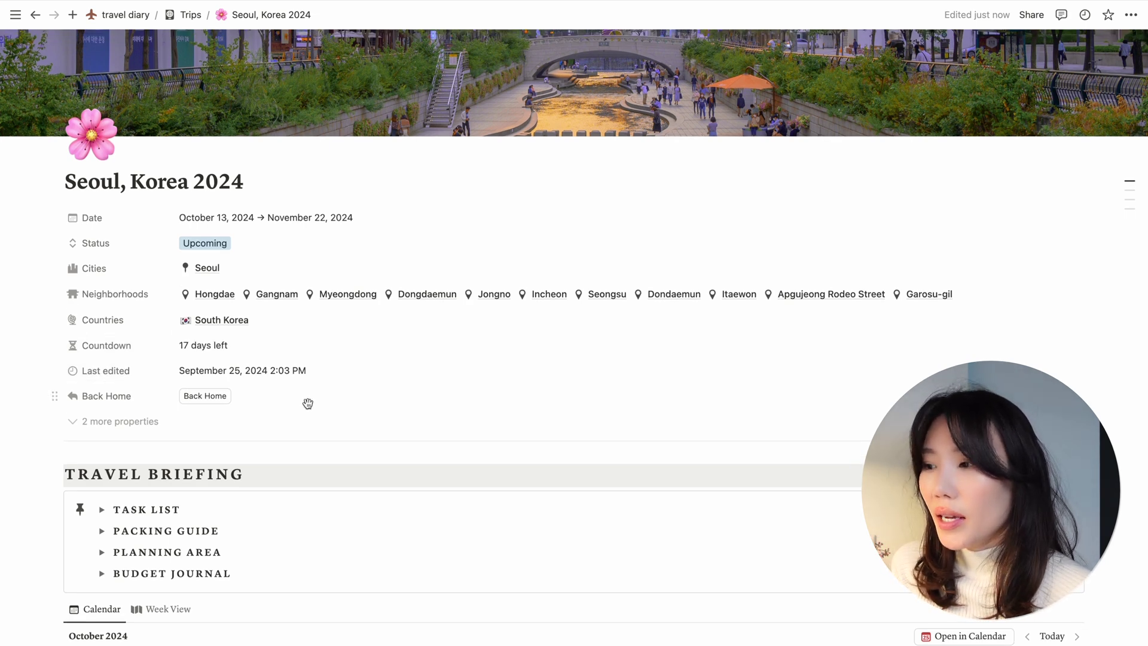
pyautogui.scroll(-3, 305, 403)
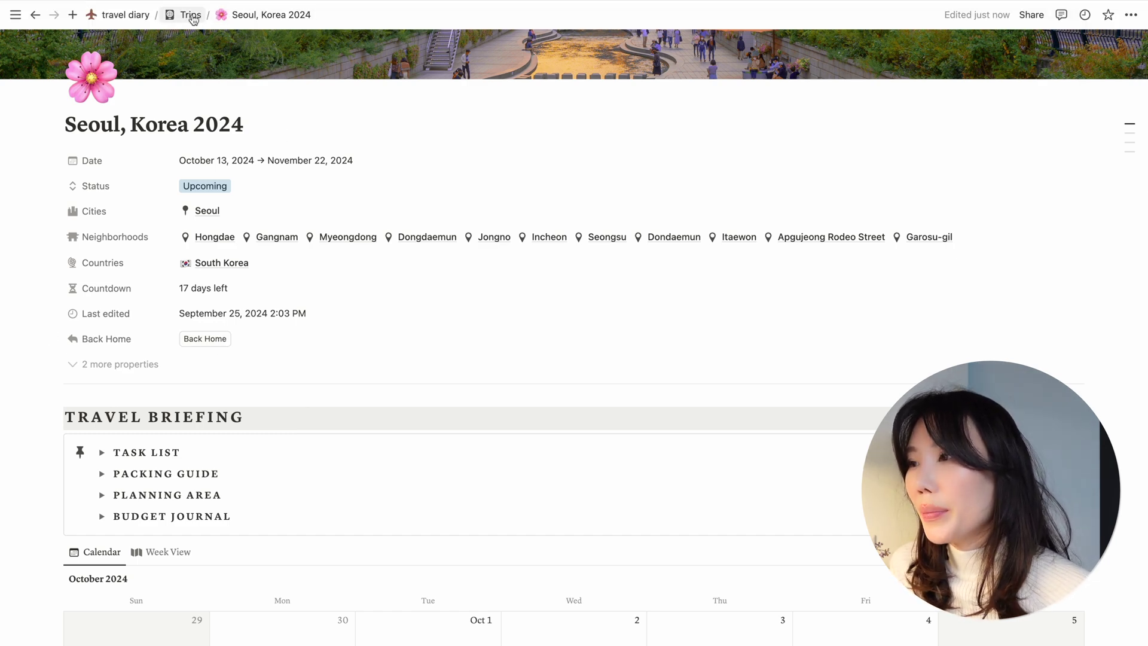
pyautogui.click(215, 334)
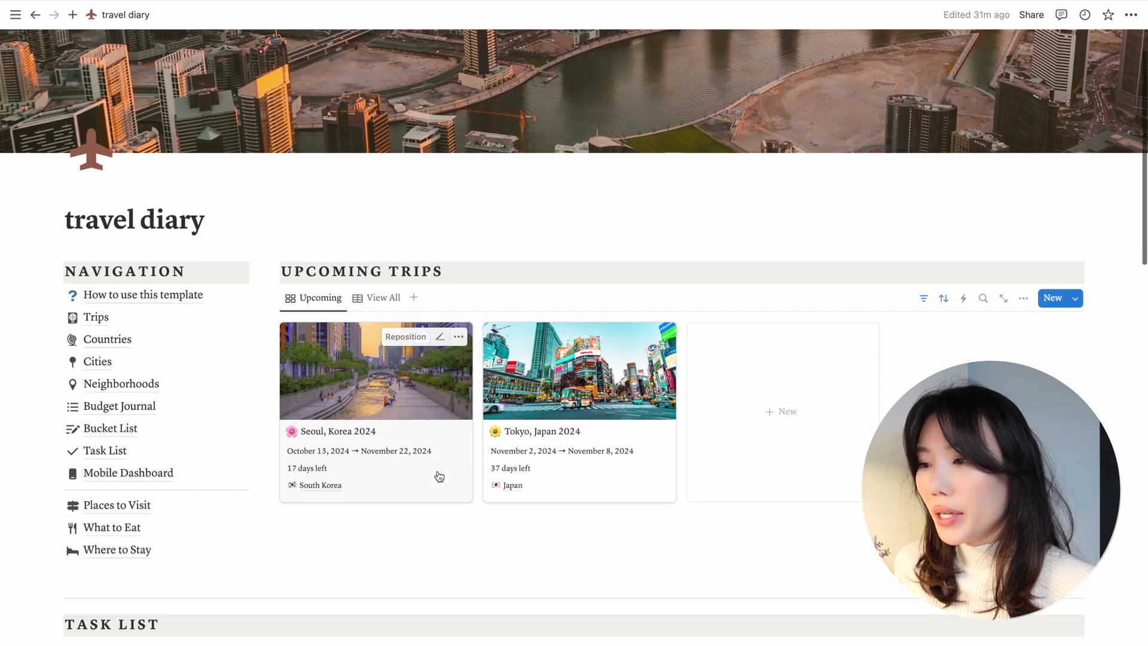
# Step: Open the Seoul, Korea 2024 trip again and reveal its two hidden properties, then collapse them
pyautogui.click(441, 474)
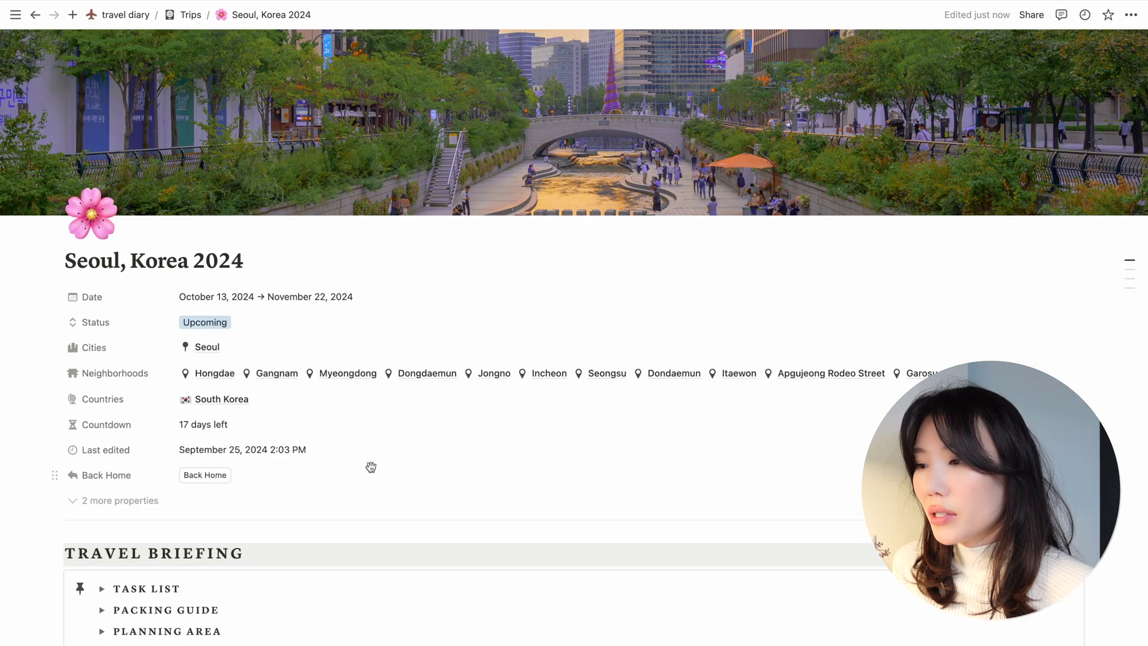
pyautogui.scroll(-3, 374, 467)
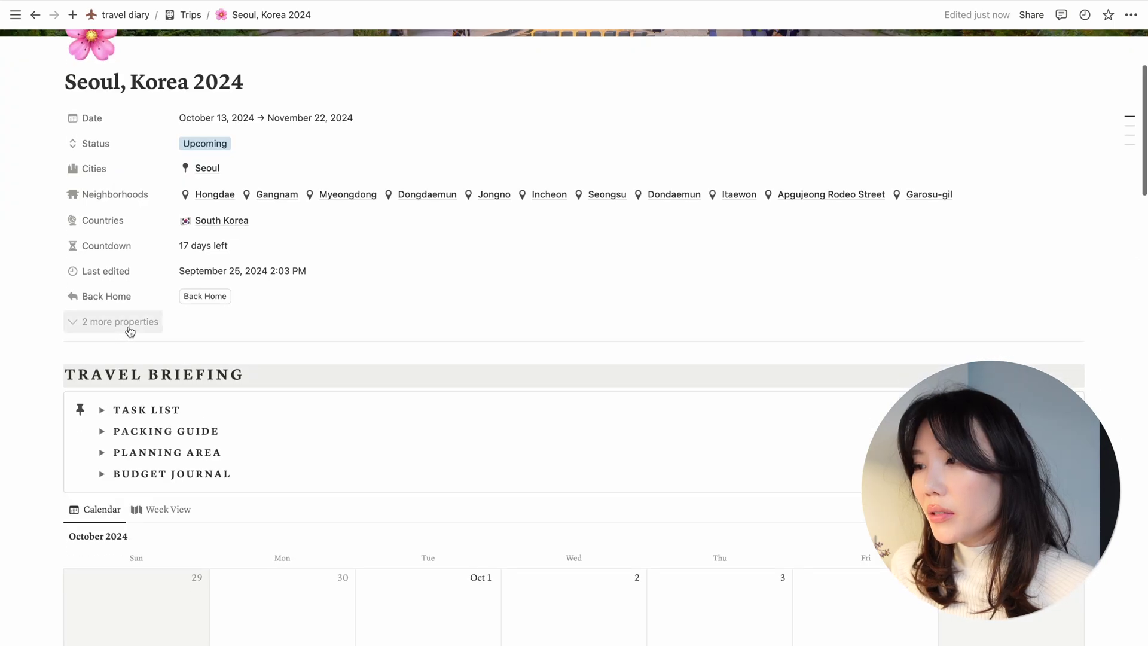
pyautogui.click(128, 327)
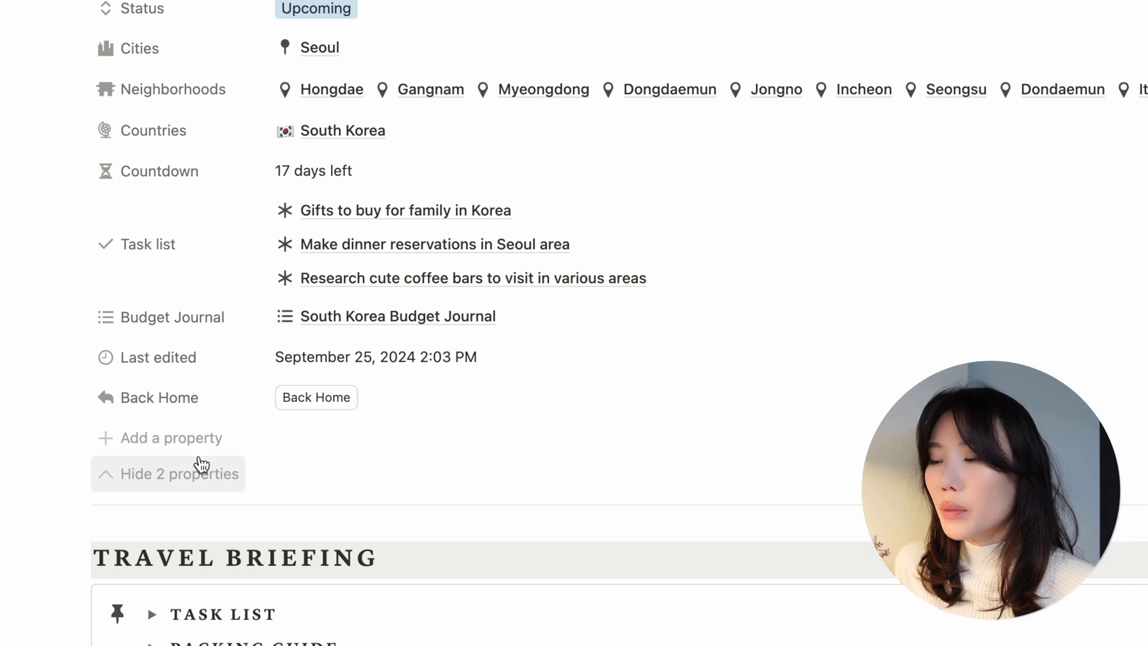
pyautogui.click(187, 477)
# Step: Expand the Task List toggle under Travel Briefing to view the trip's tasks, and collapse it again
pyautogui.scroll(-3, 504, 113)
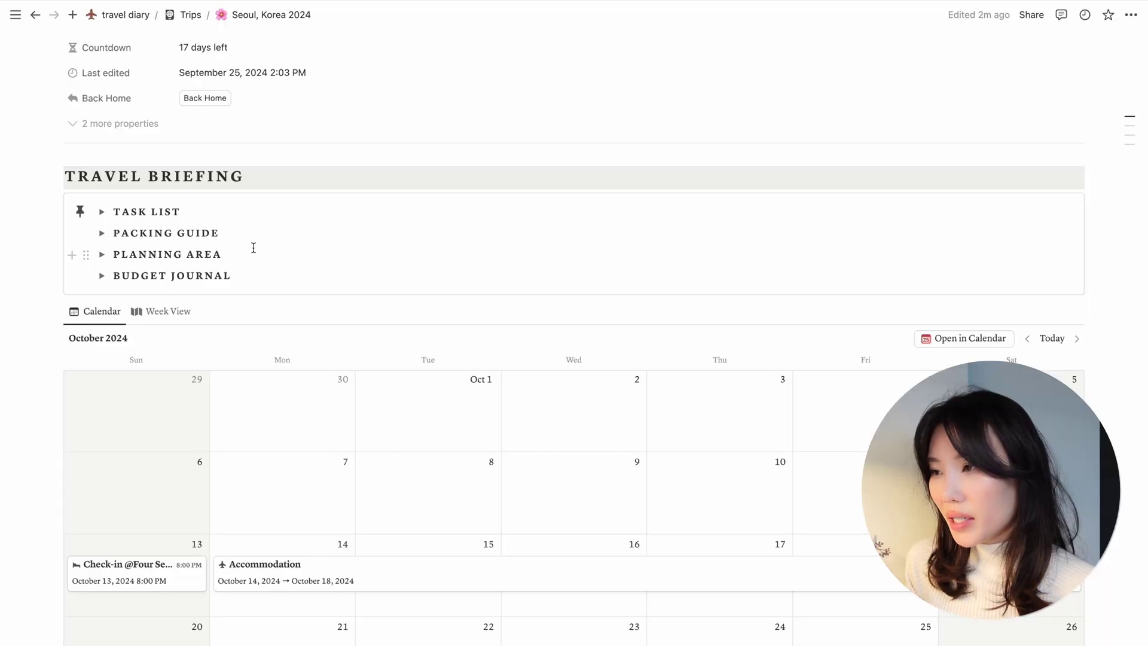
pyautogui.click(101, 212)
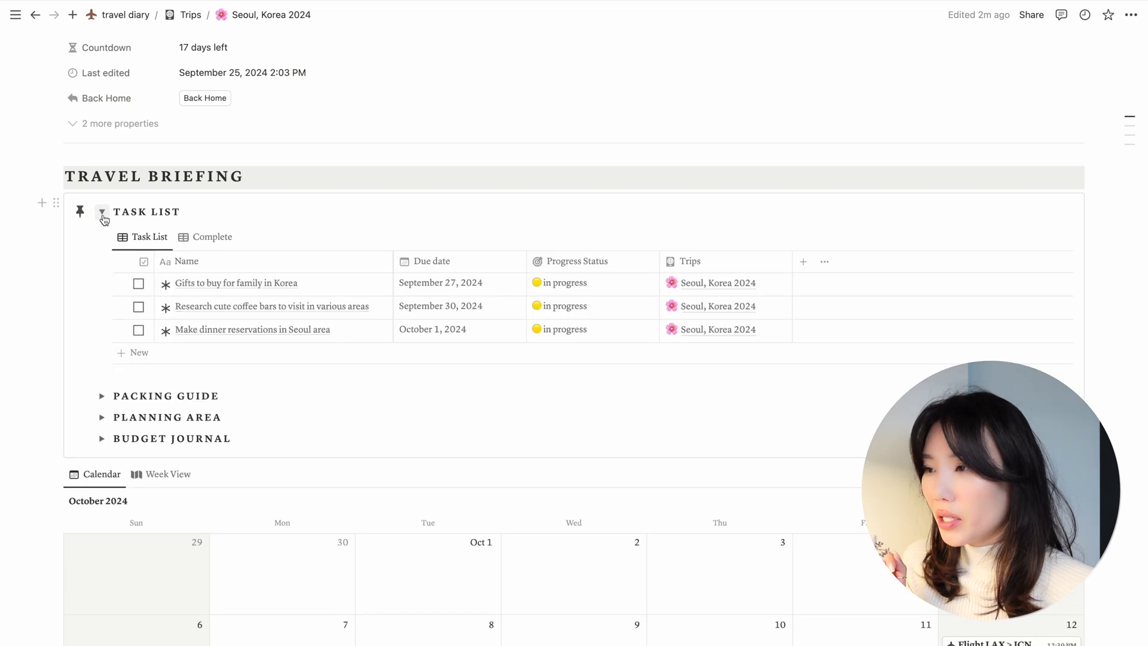
pyautogui.click(101, 212)
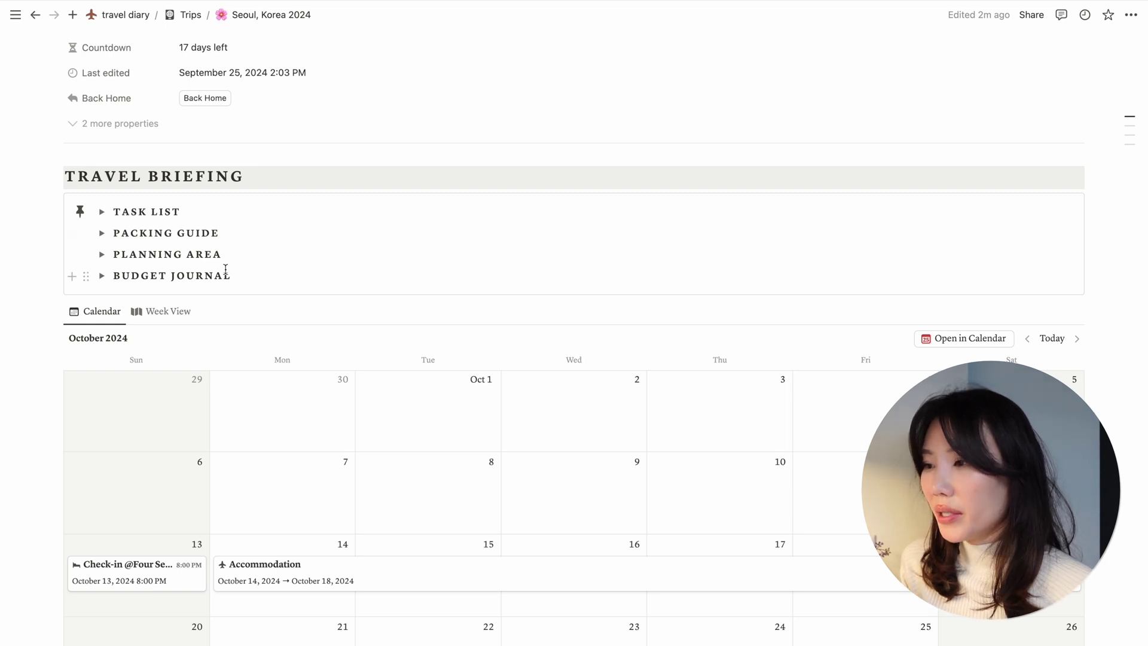
# Step: Examine the Seoul trip's calendar in both Week View and Calendar view, along with the itinerary below it
pyautogui.scroll(-3, 330, 303)
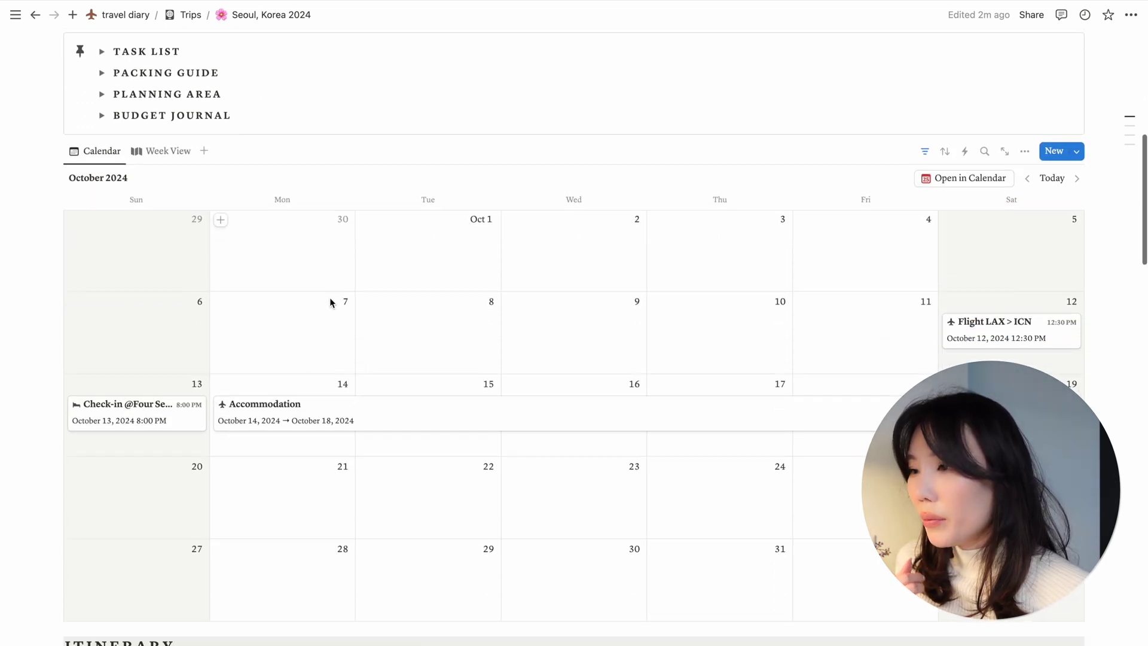
pyautogui.scroll(1, 257, 221)
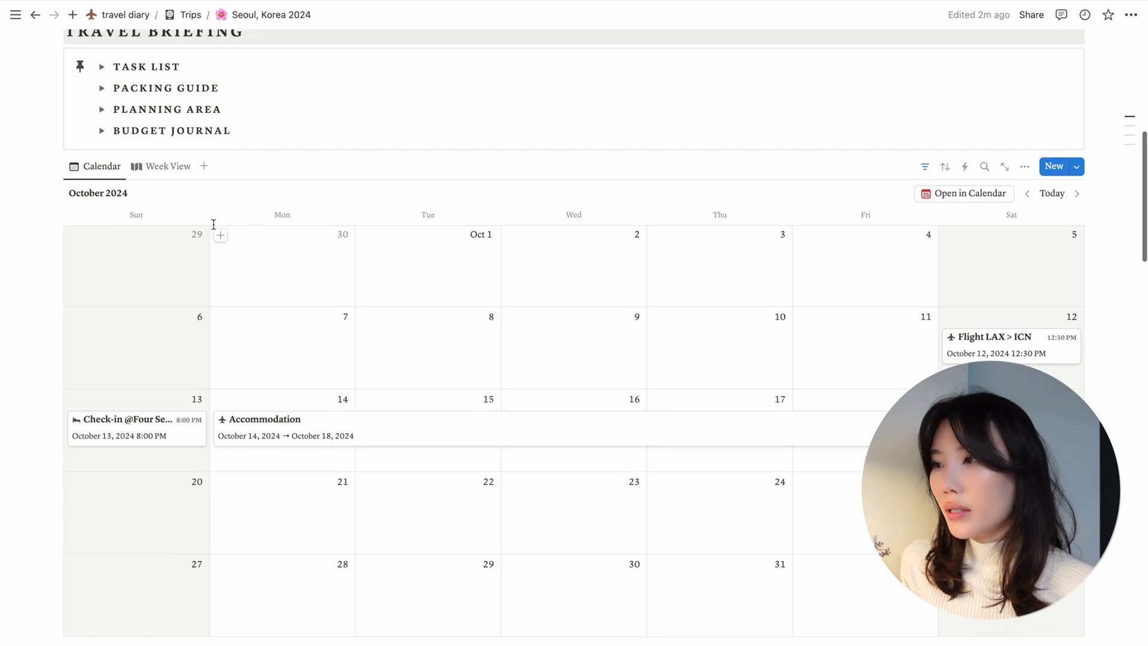
pyautogui.click(171, 171)
pyautogui.click(101, 166)
pyautogui.scroll(-3, 277, 325)
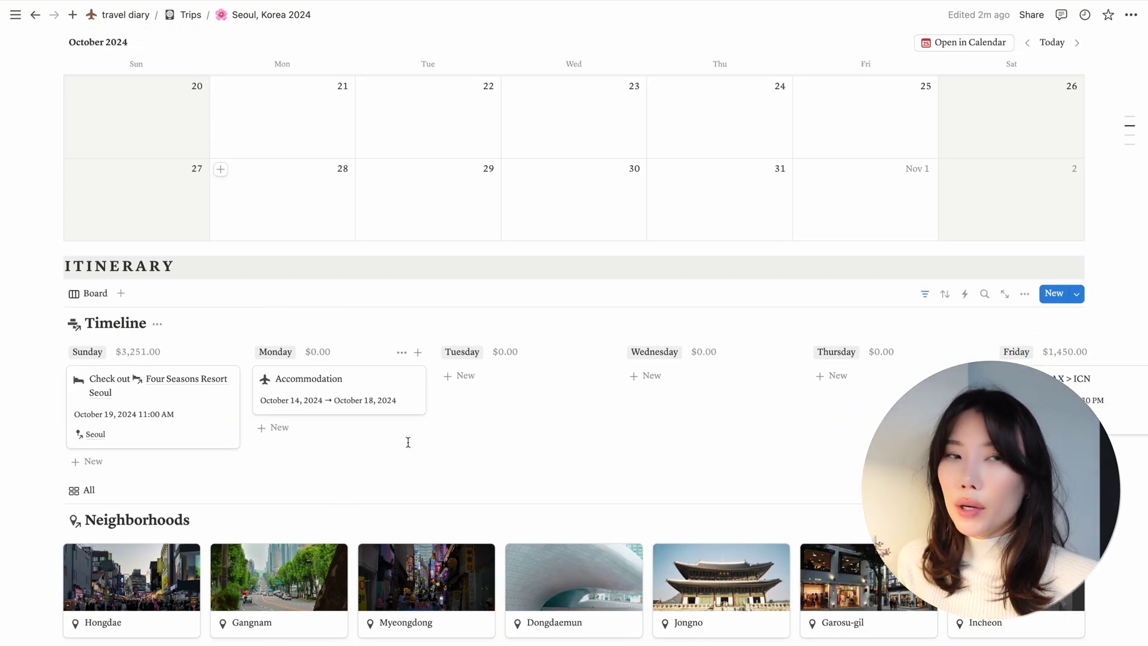
pyautogui.scroll(4, 378, 439)
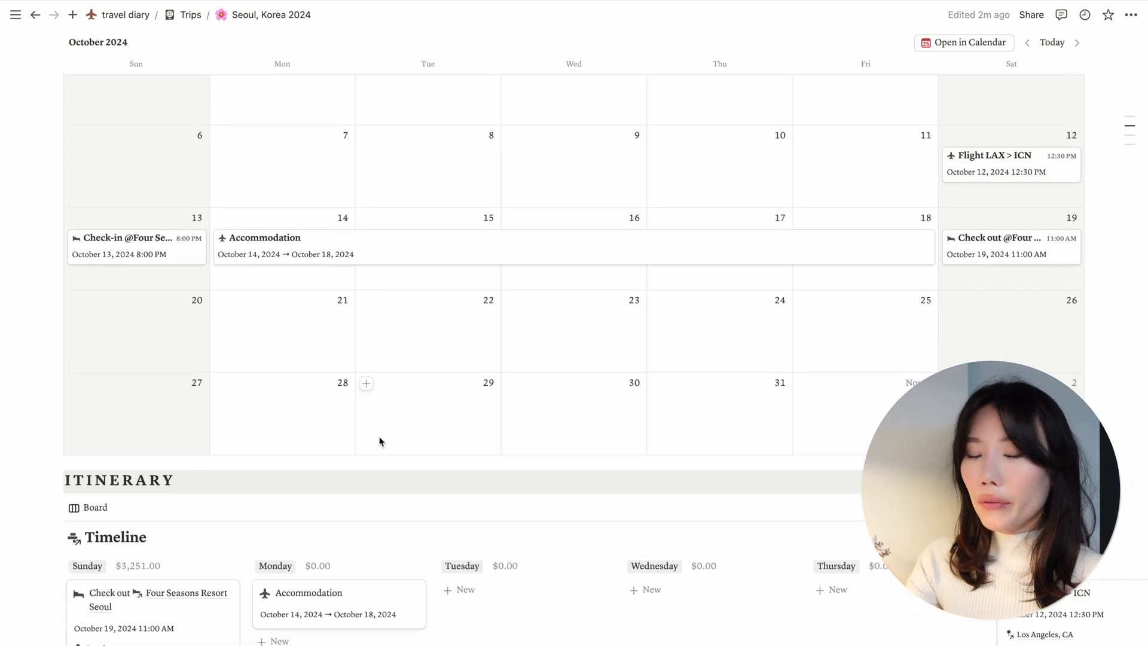
pyautogui.scroll(2, 379, 441)
pyautogui.scroll(-1, 434, 432)
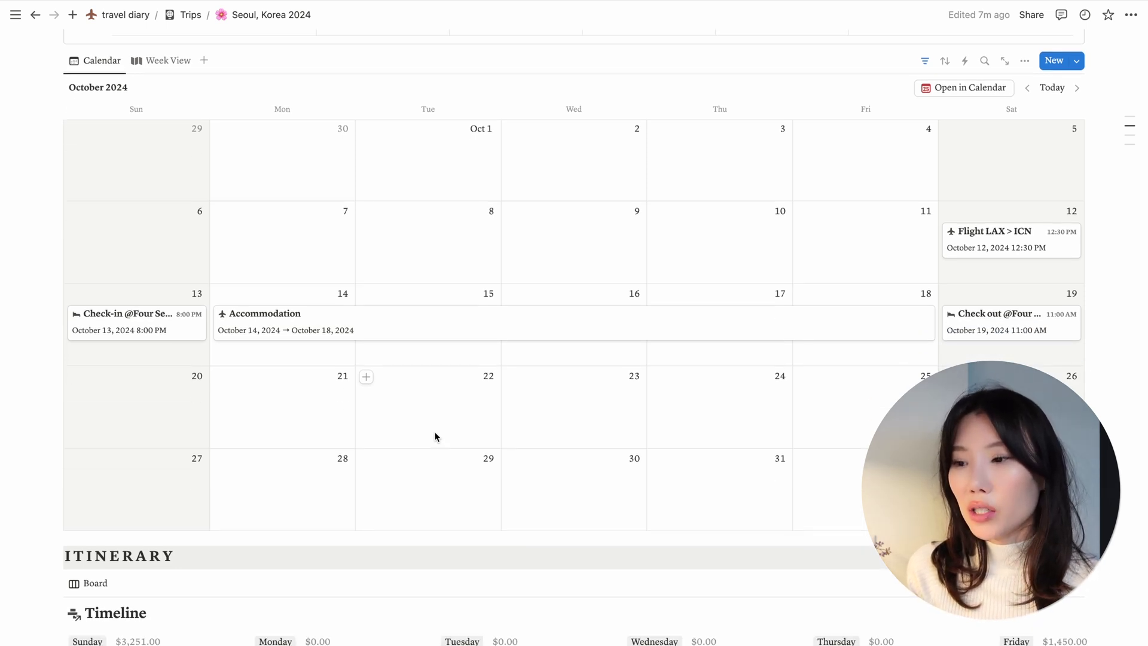
# Step: Look through the itinerary's Timeline board across its weekday columns
pyautogui.scroll(-3, 434, 431)
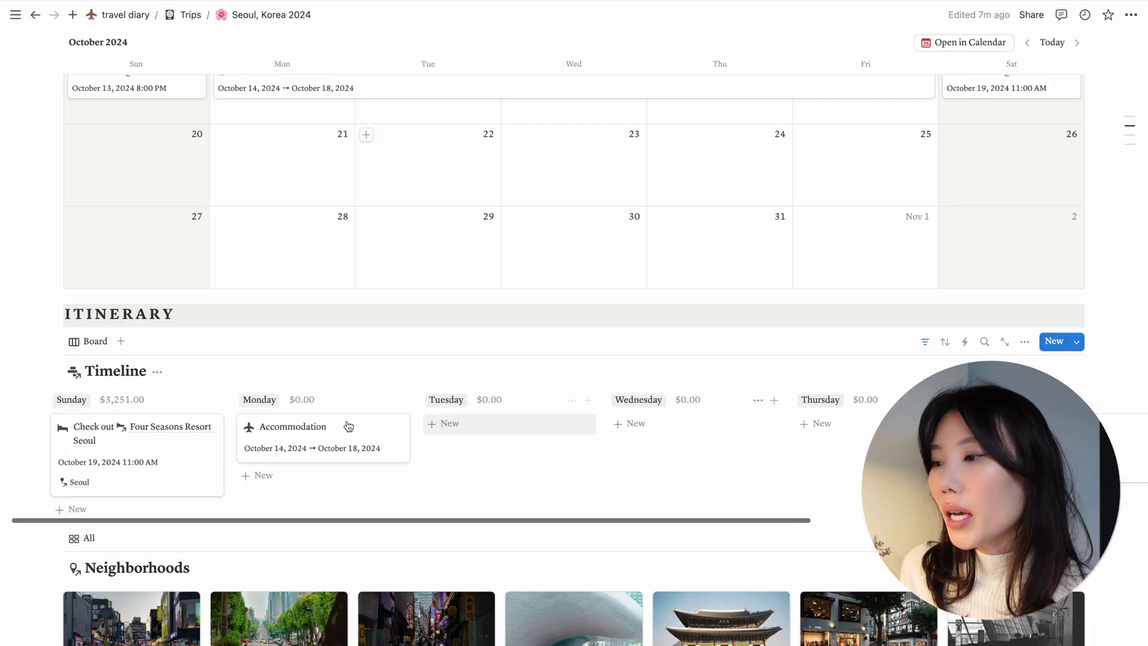
pyautogui.scroll(-1, 269, 449)
pyautogui.hscroll(-1, 269, 448)
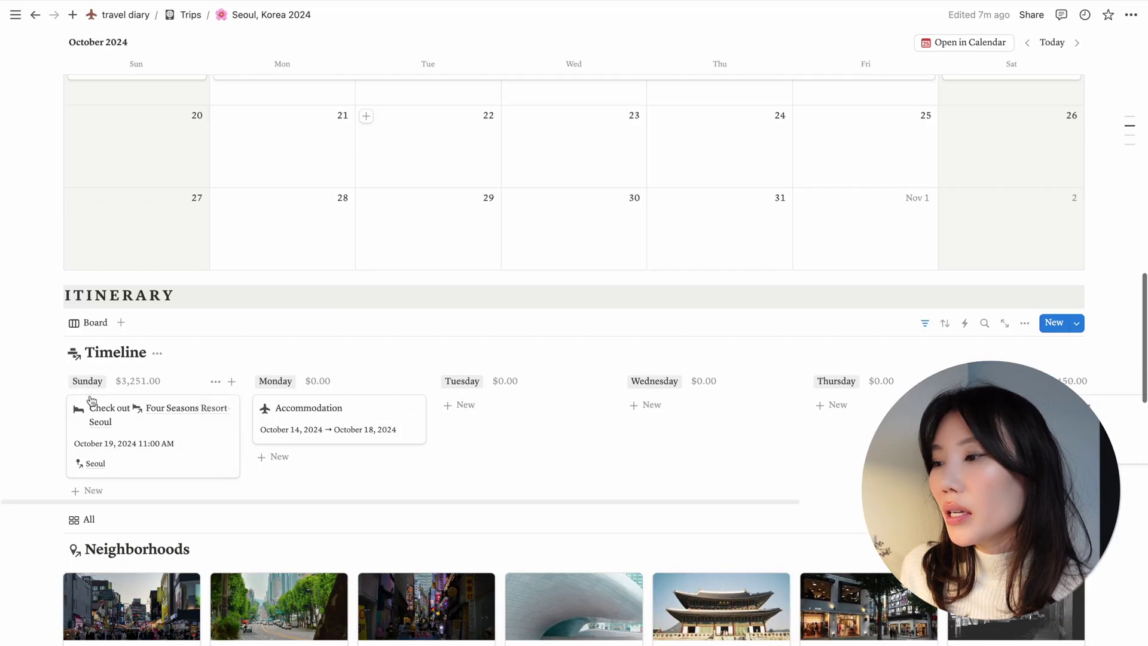
pyautogui.hscroll(5, 249, 410)
pyautogui.hscroll(-5, 323, 402)
pyautogui.scroll(-2, 265, 420)
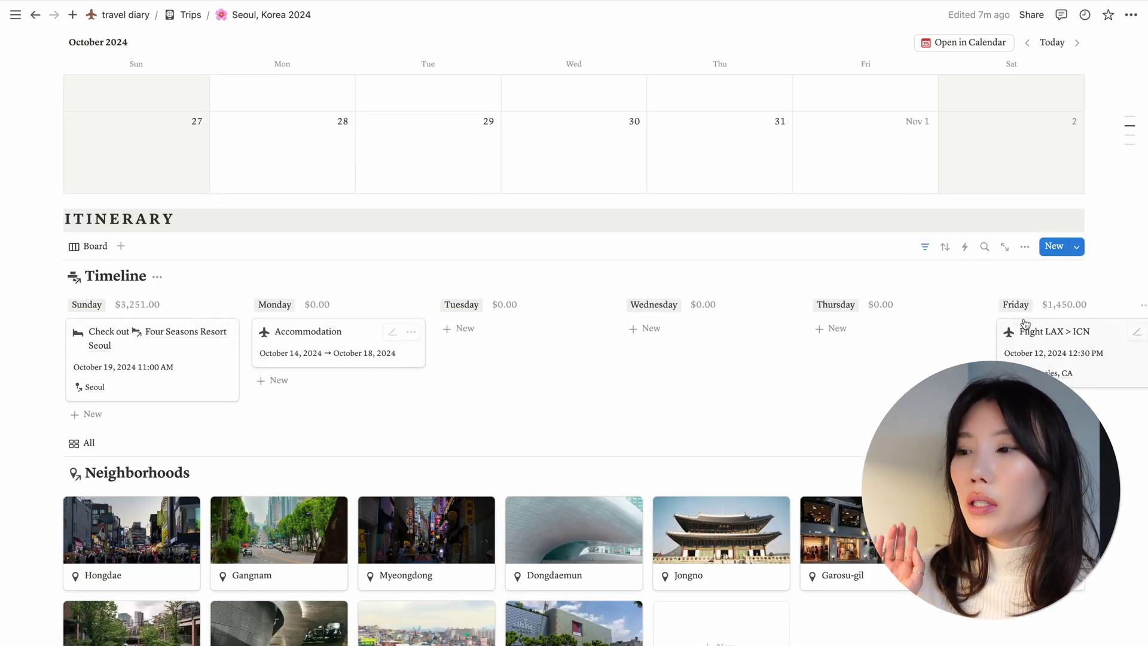
# Step: Move the Flight LAX > ICN card to the Wednesday column and set its date to October 10, 2024
pyautogui.click(357, 338)
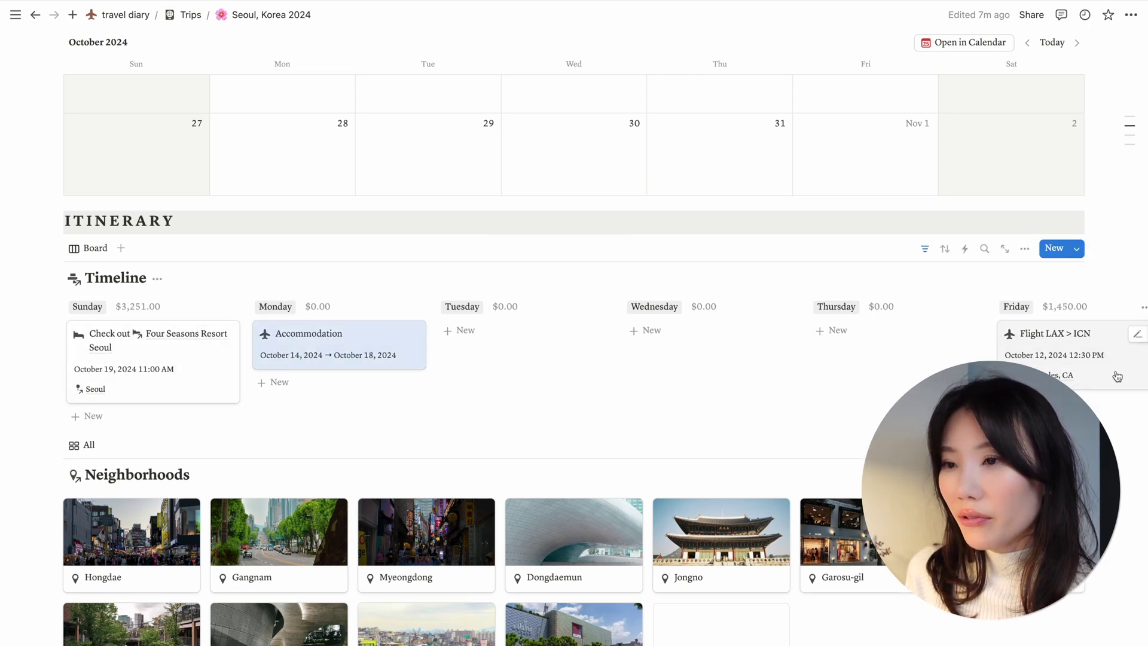
pyautogui.moveTo(1117, 376); pyautogui.dragTo(648, 368)
pyautogui.scroll(1, 793, 373)
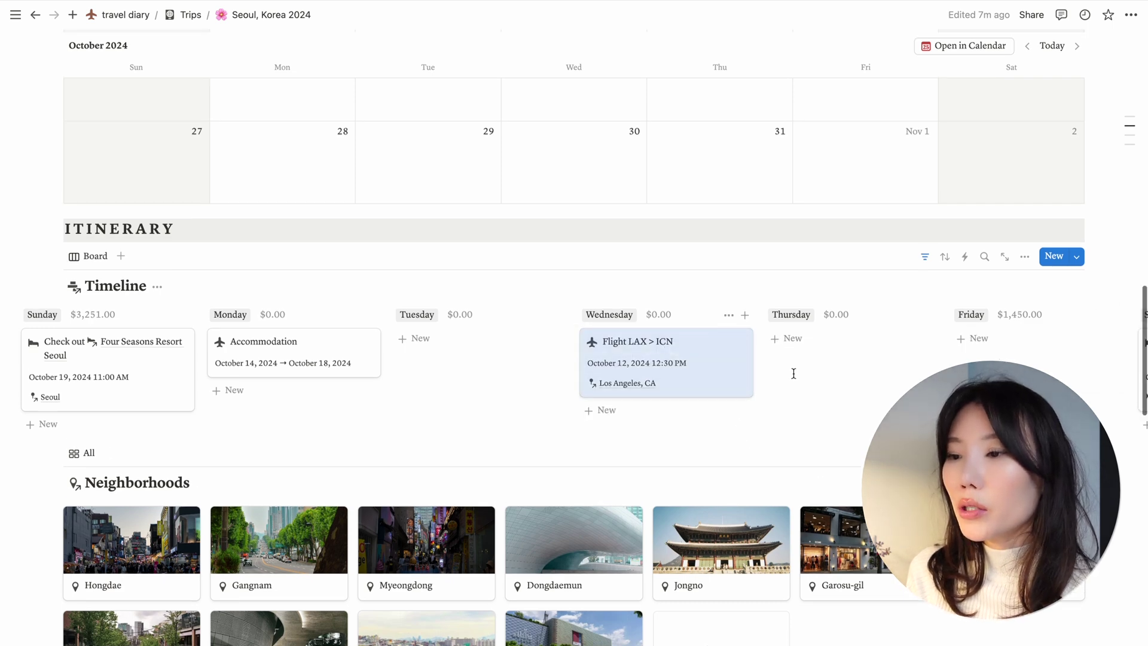
pyautogui.scroll(1, 793, 373)
pyautogui.click(619, 379)
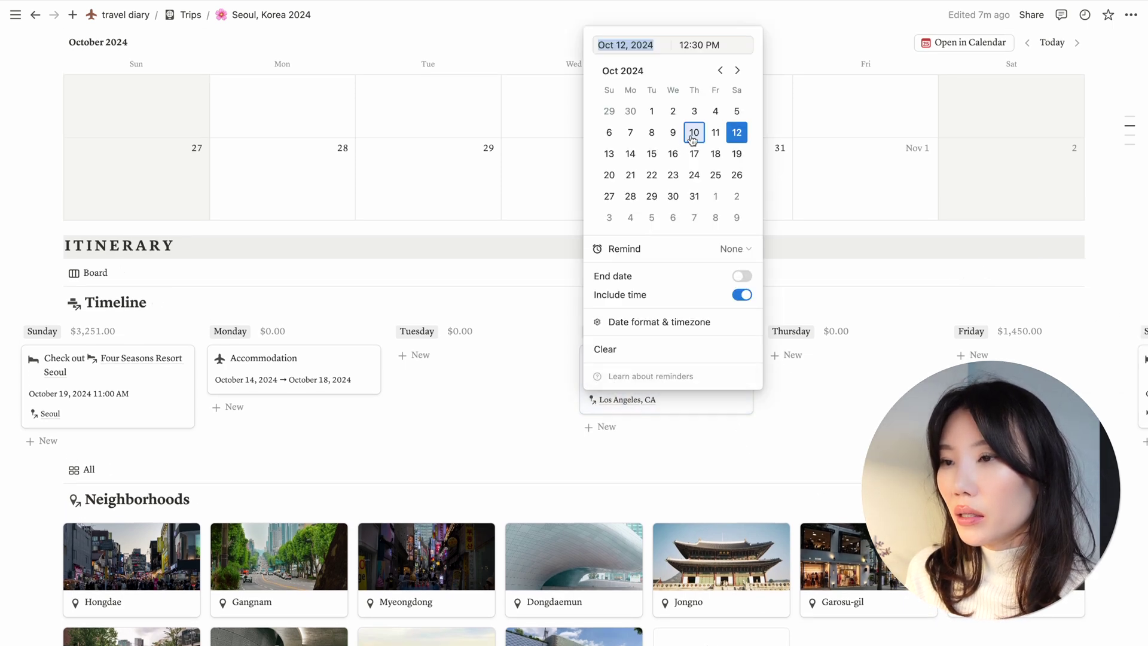
pyautogui.click(693, 134)
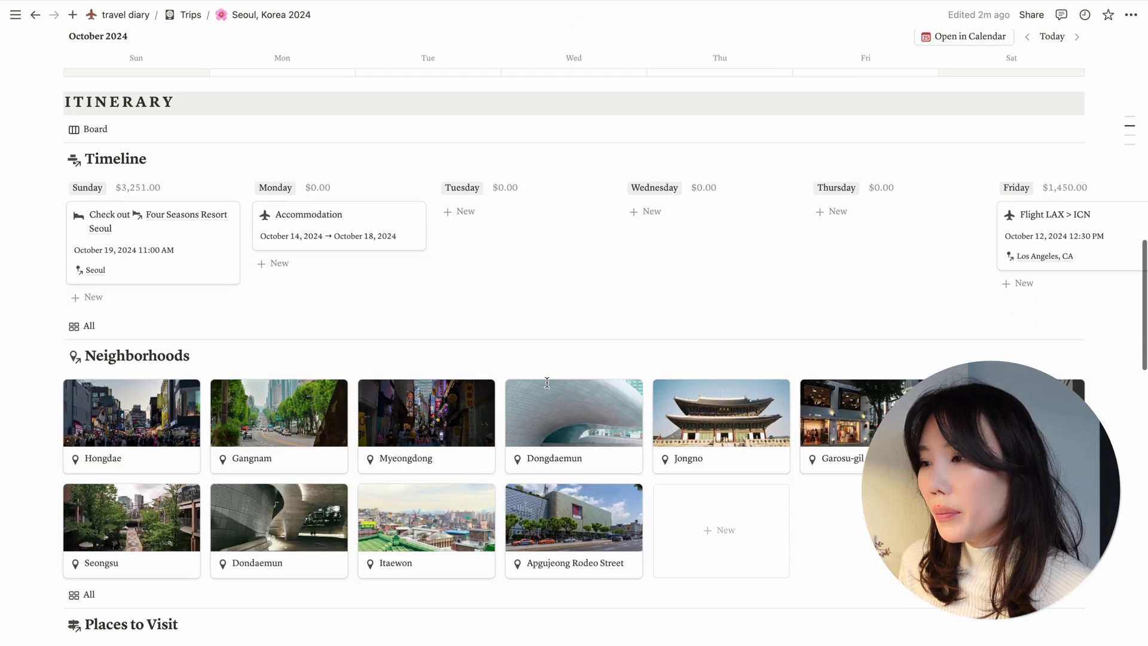
# Step: Open the Hongdae page from the trip's Neighborhoods gallery
pyautogui.scroll(-3, 547, 382)
pyautogui.scroll(-4, 418, 401)
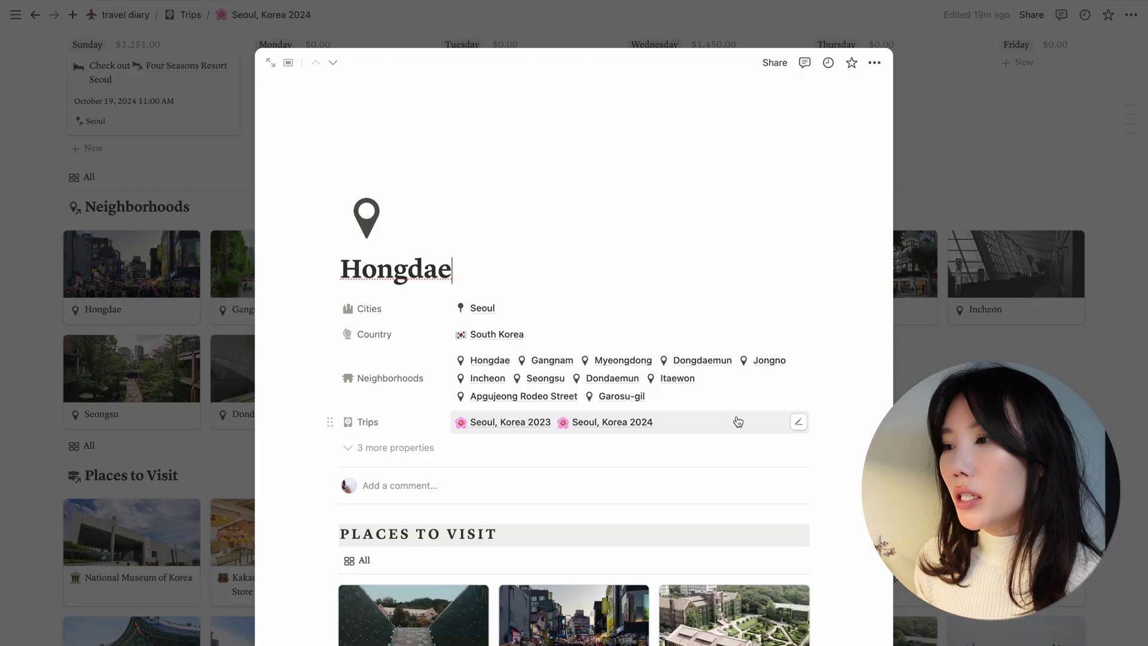
# Step: Look through the Hongdae page, and the trip's Neighborhoods and Places to Visit galleries
pyautogui.scroll(-10, 738, 422)
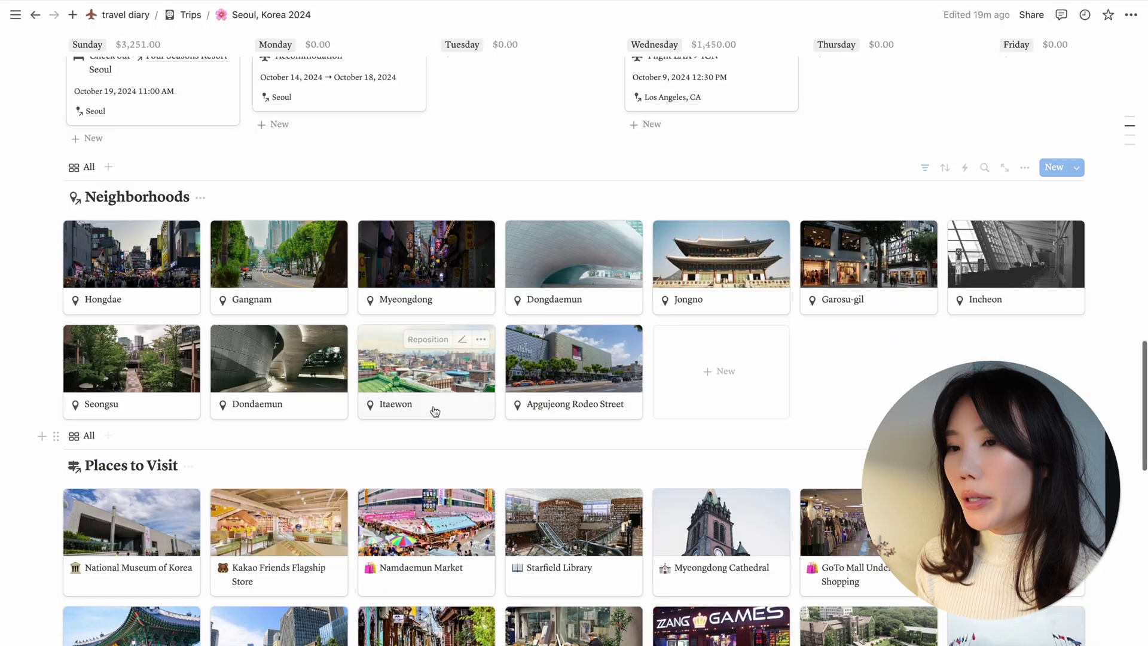
pyautogui.scroll(-10, 480, 400)
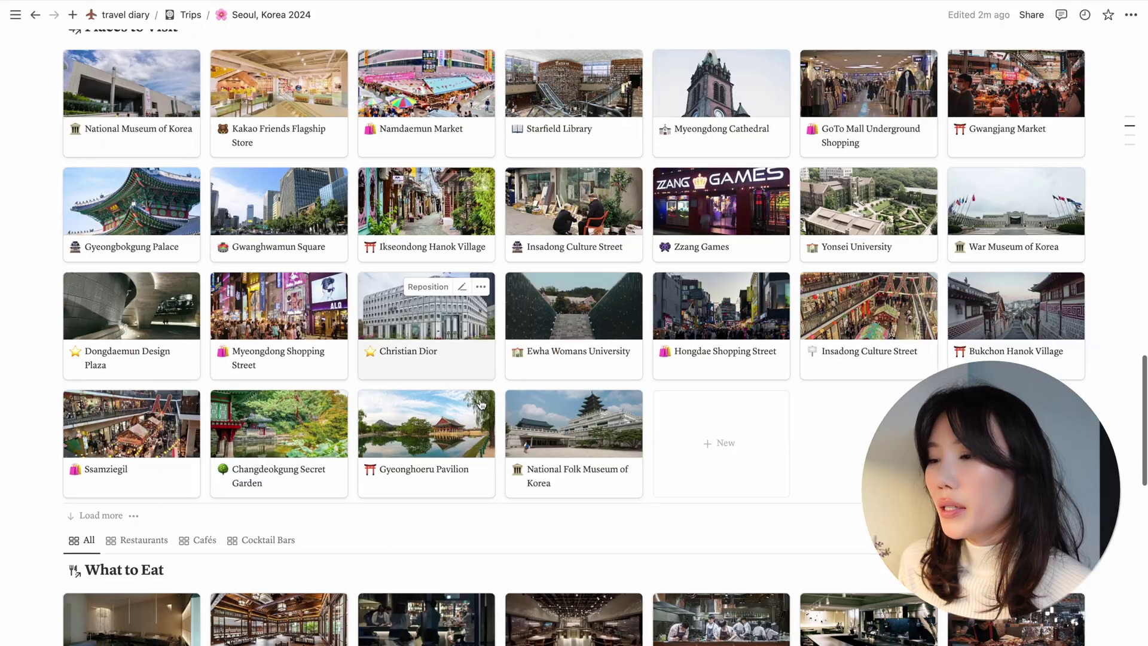
pyautogui.scroll(-2, 480, 399)
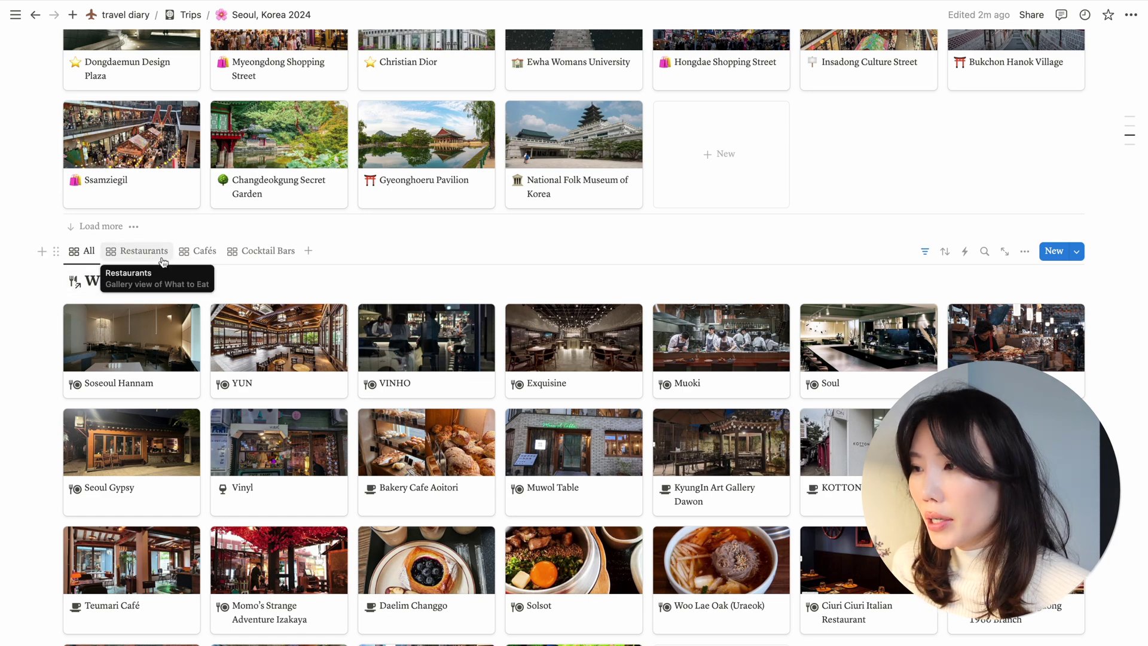
# Step: View the What to Eat gallery filtered by Restaurants, Cafés and Cocktail Bars in turn
pyautogui.click(159, 257)
pyautogui.click(198, 254)
pyautogui.click(257, 251)
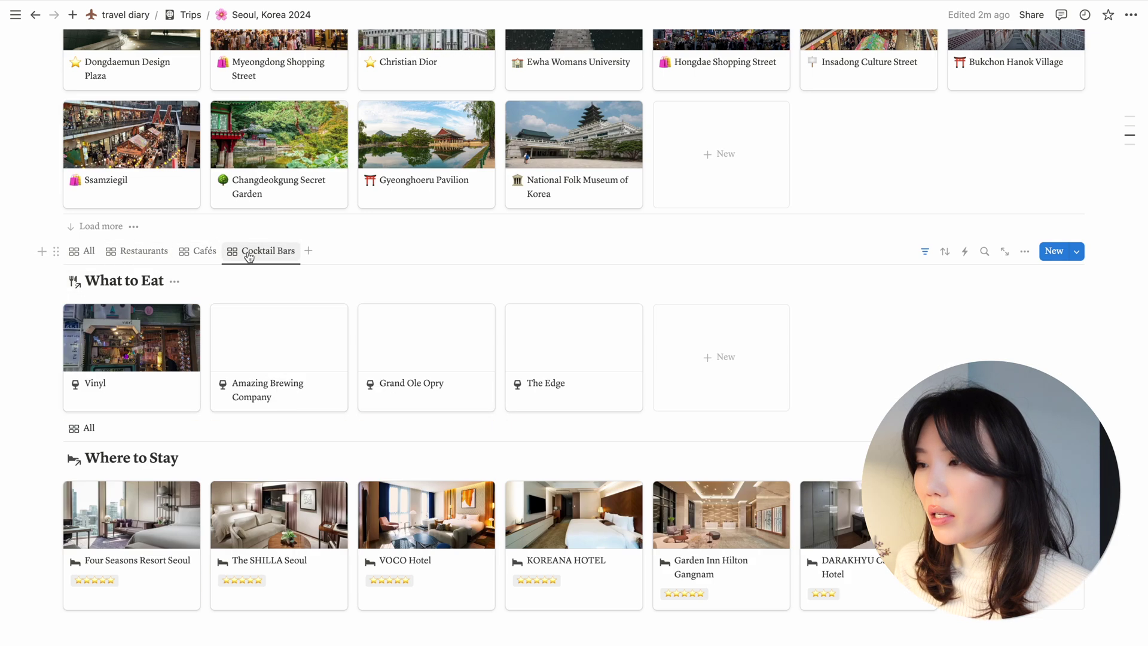
# Step: Review the Where to Stay gallery, Travel Expenses table and Photo Book Journal, checking the expenses against the trip's calendar and itinerary
pyautogui.scroll(-3, 308, 366)
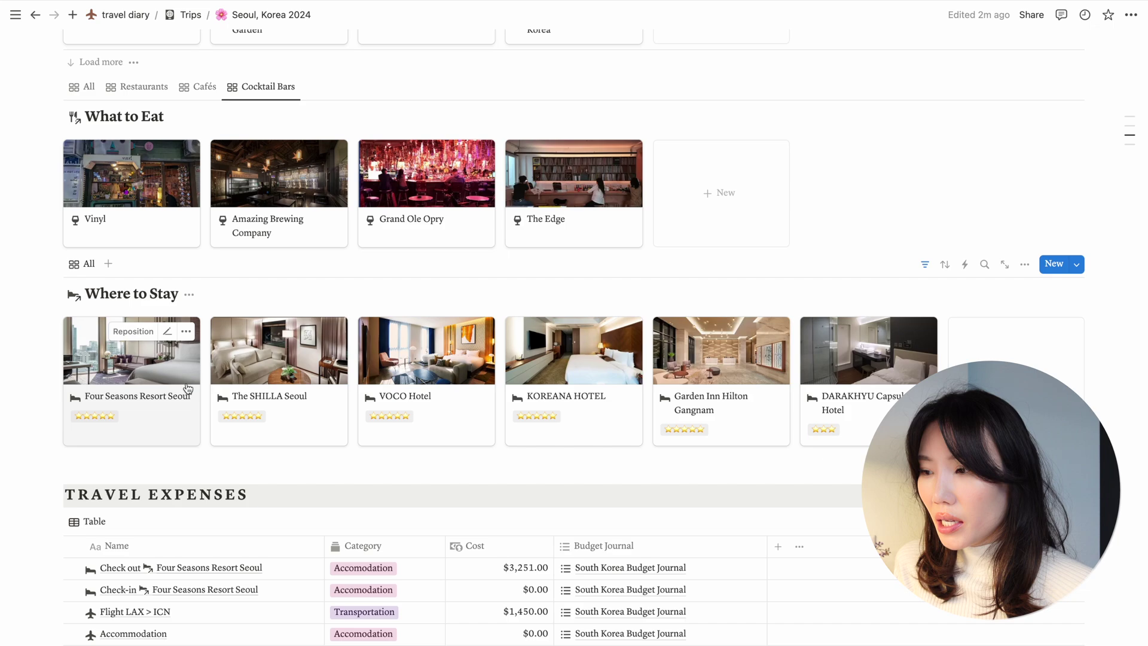
pyautogui.scroll(-2, 191, 394)
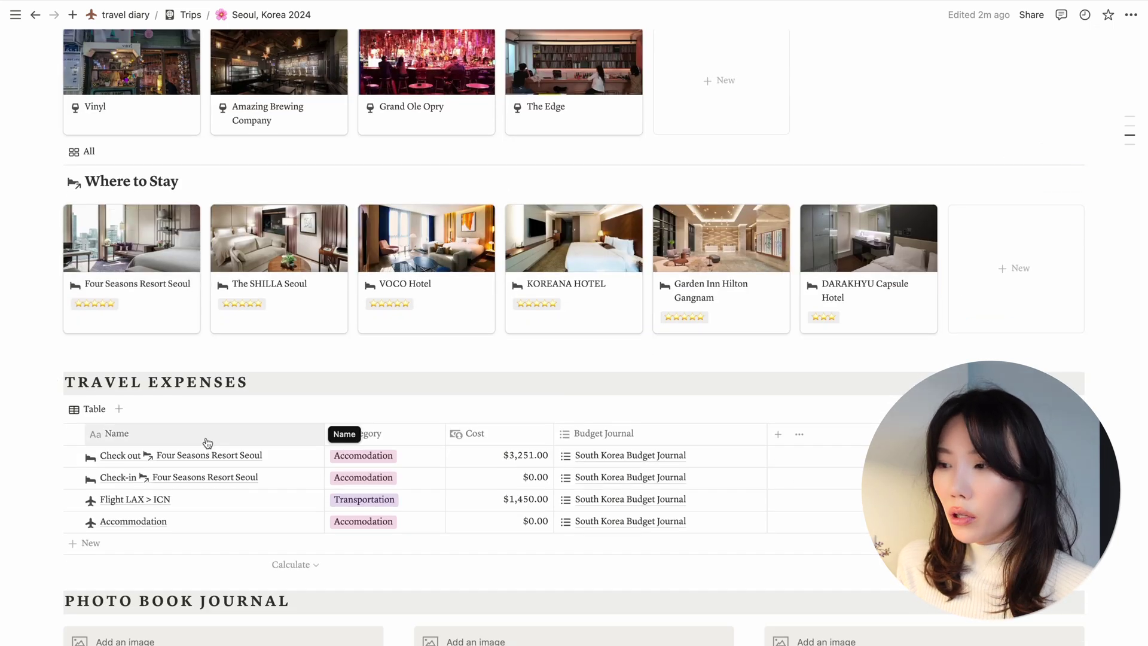
pyautogui.scroll(20, 208, 442)
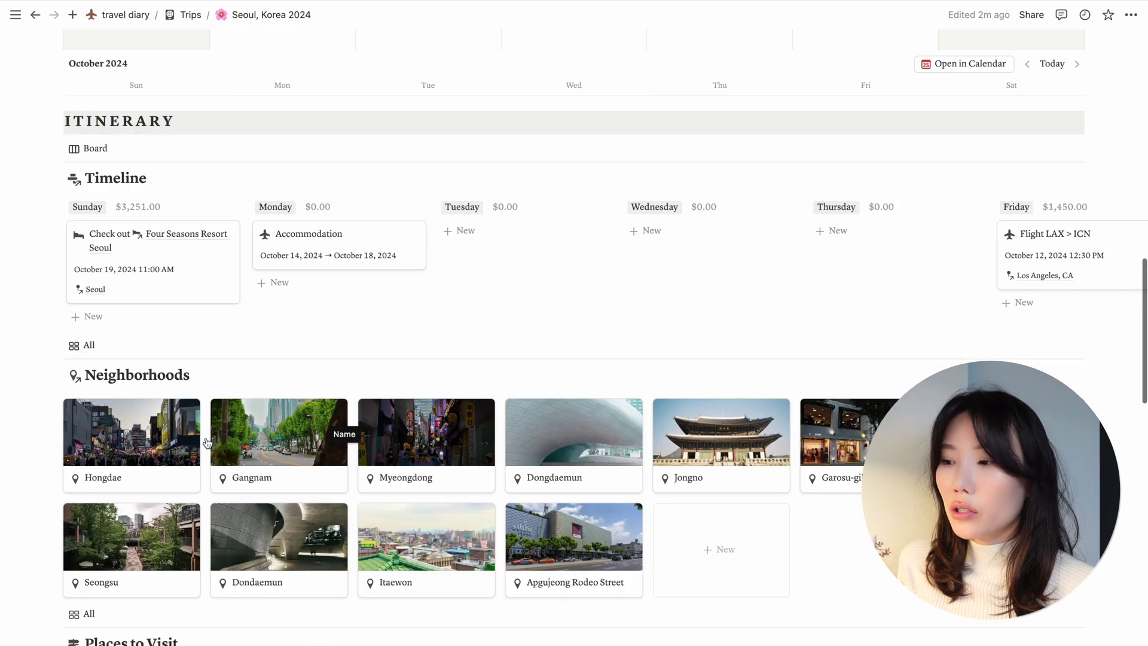
pyautogui.scroll(-5, 206, 439)
pyautogui.scroll(-15, 206, 438)
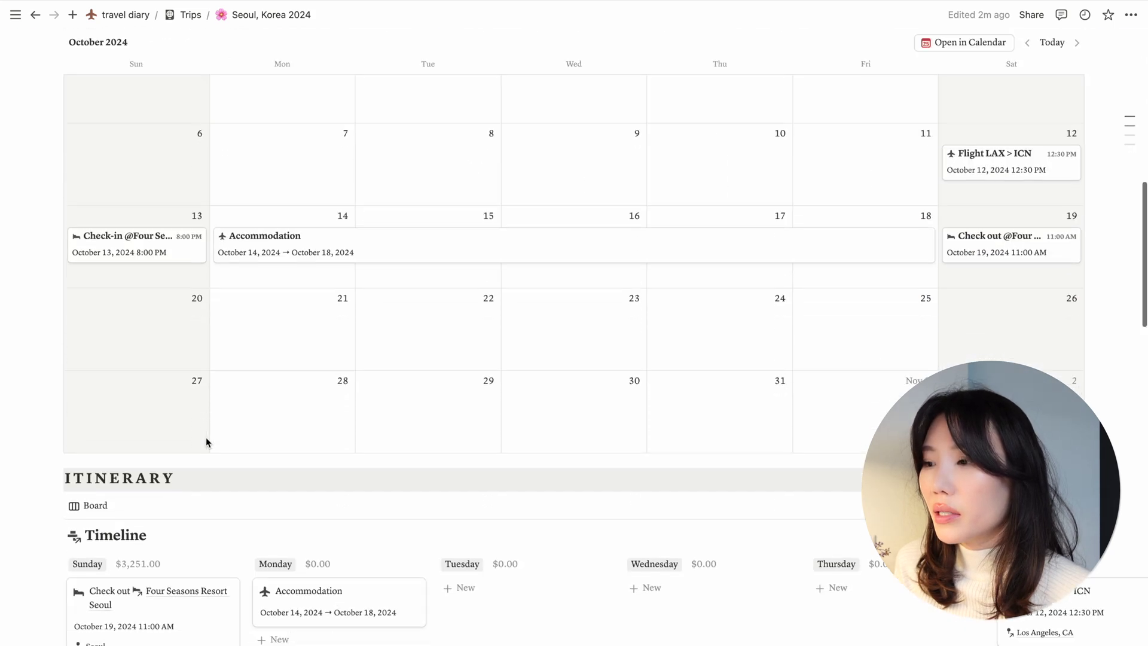
pyautogui.scroll(-2, 205, 530)
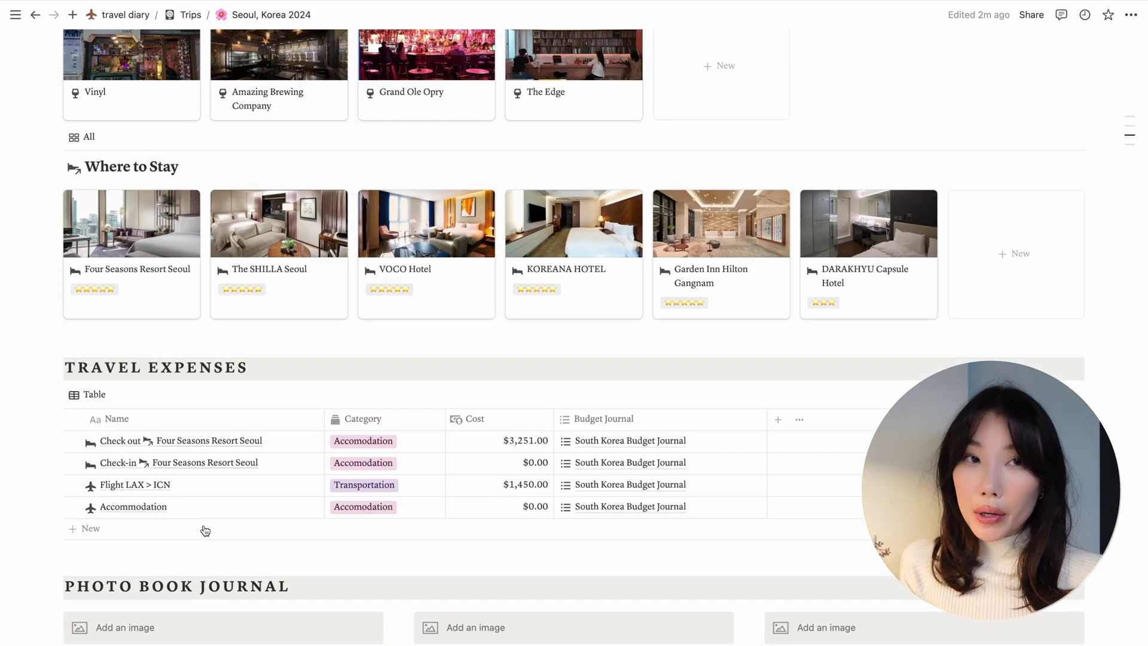
pyautogui.scroll(-3, 205, 531)
pyautogui.scroll(1, 300, 402)
pyautogui.scroll(-1, 318, 451)
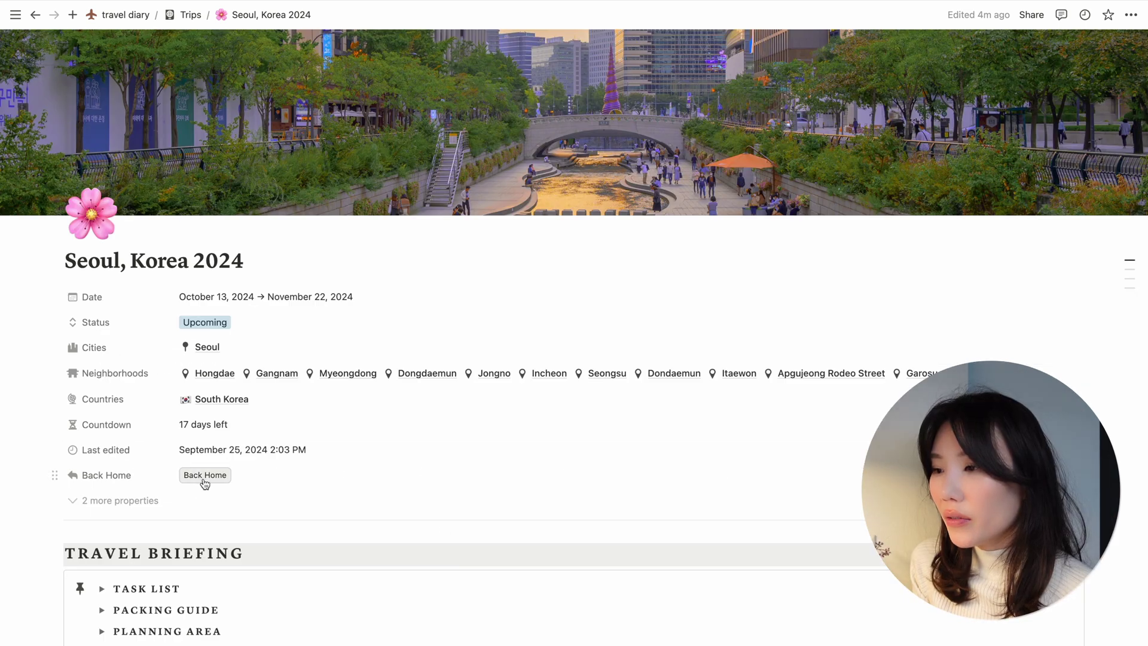
# Step: Open the Trips database from the travel diary home page and go through its Upcoming, Complete, On Hold and List View views
pyautogui.click(202, 402)
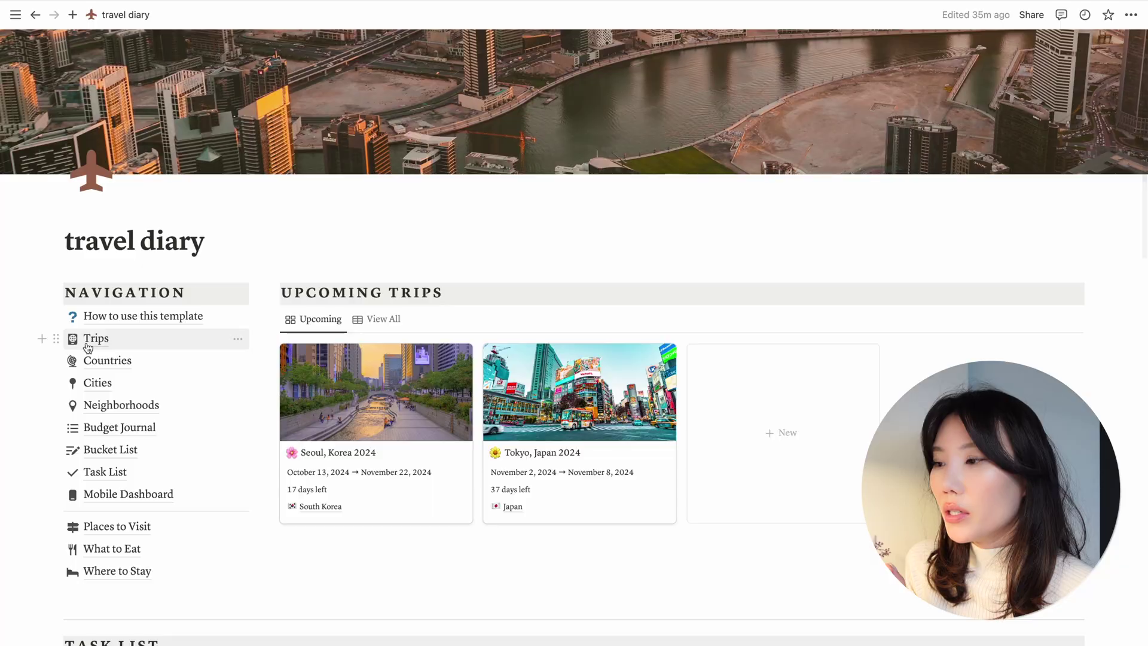
pyautogui.click(91, 337)
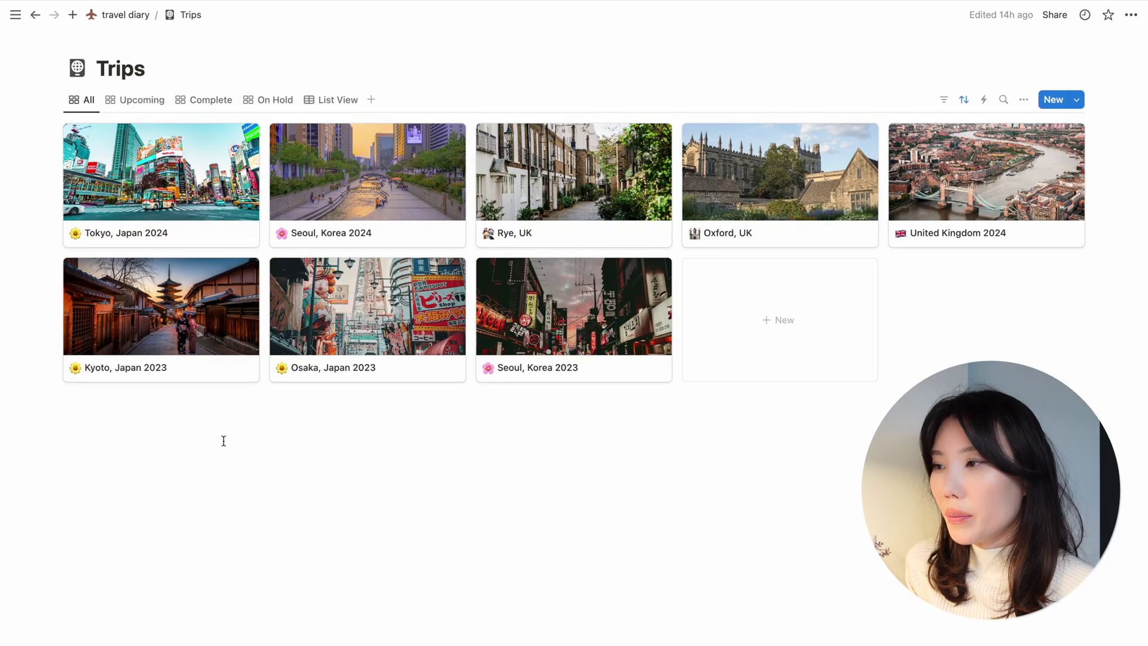
pyautogui.click(115, 106)
pyautogui.click(194, 104)
pyautogui.click(250, 102)
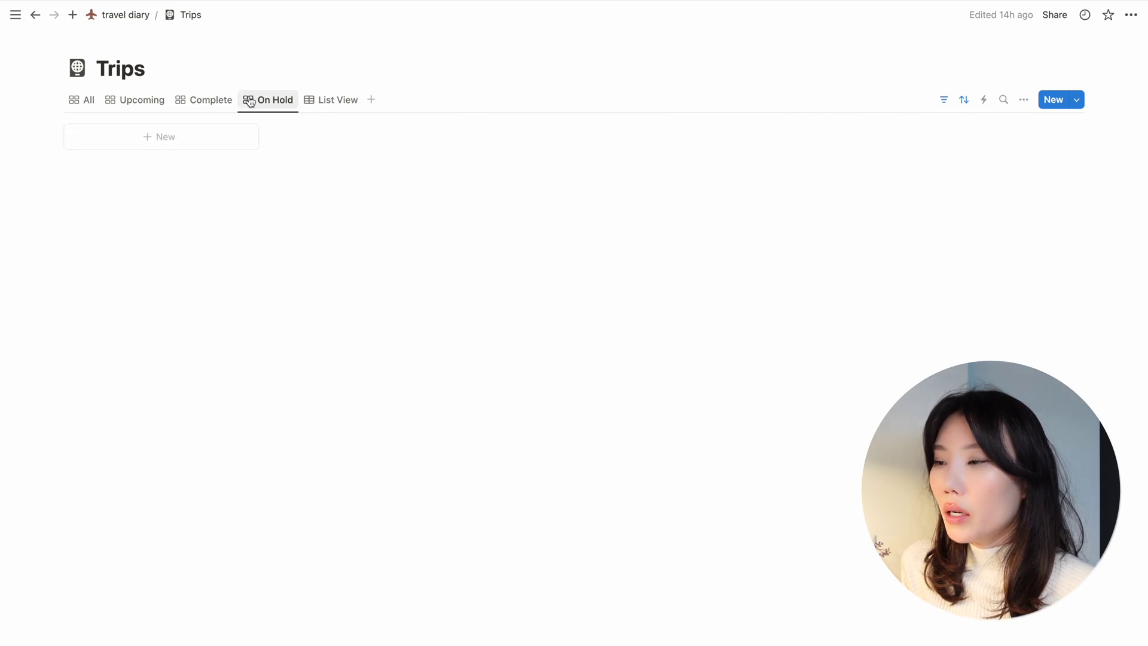
pyautogui.click(315, 102)
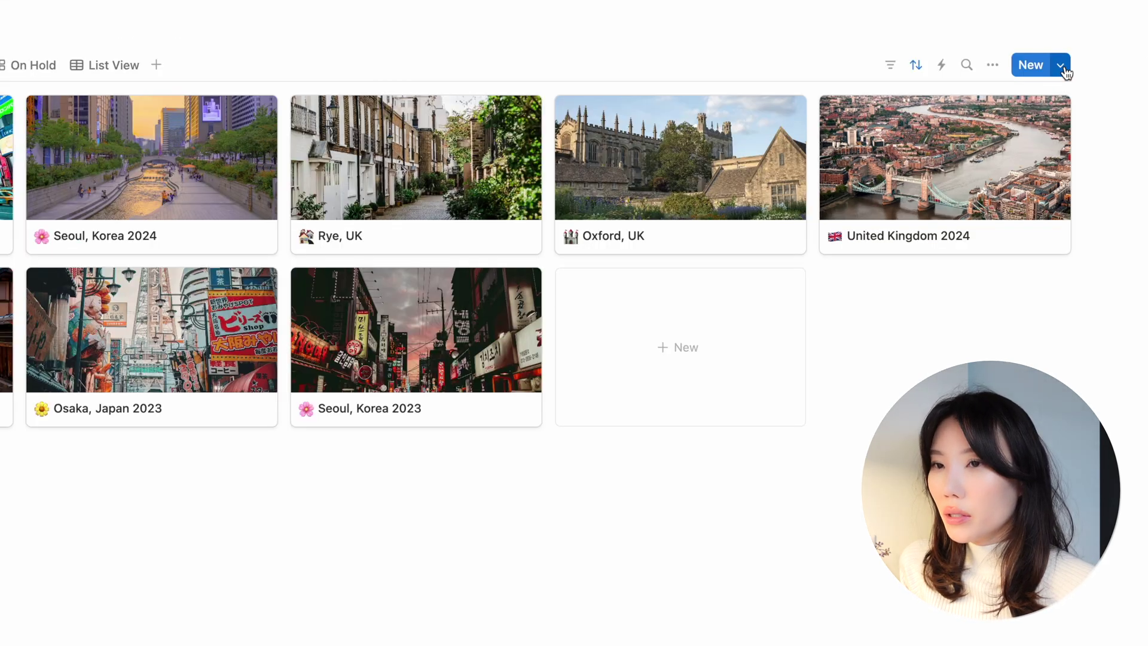
# Step: Open the default trip template of the Trips database for editing
pyautogui.click(1061, 66)
pyautogui.click(1123, 126)
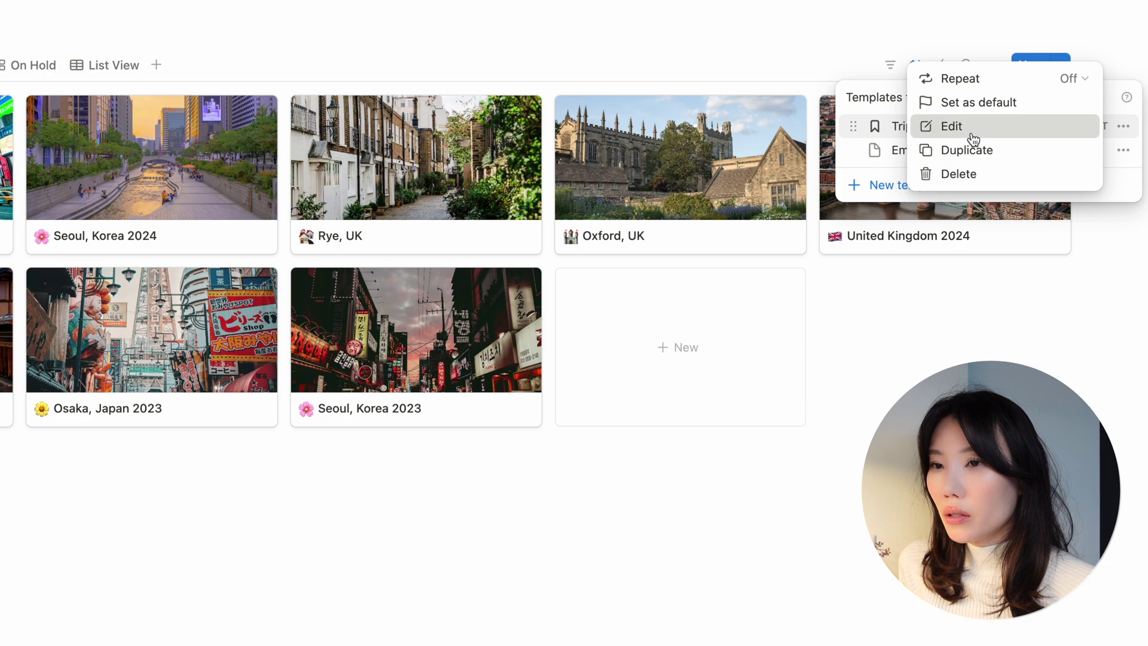
pyautogui.click(972, 137)
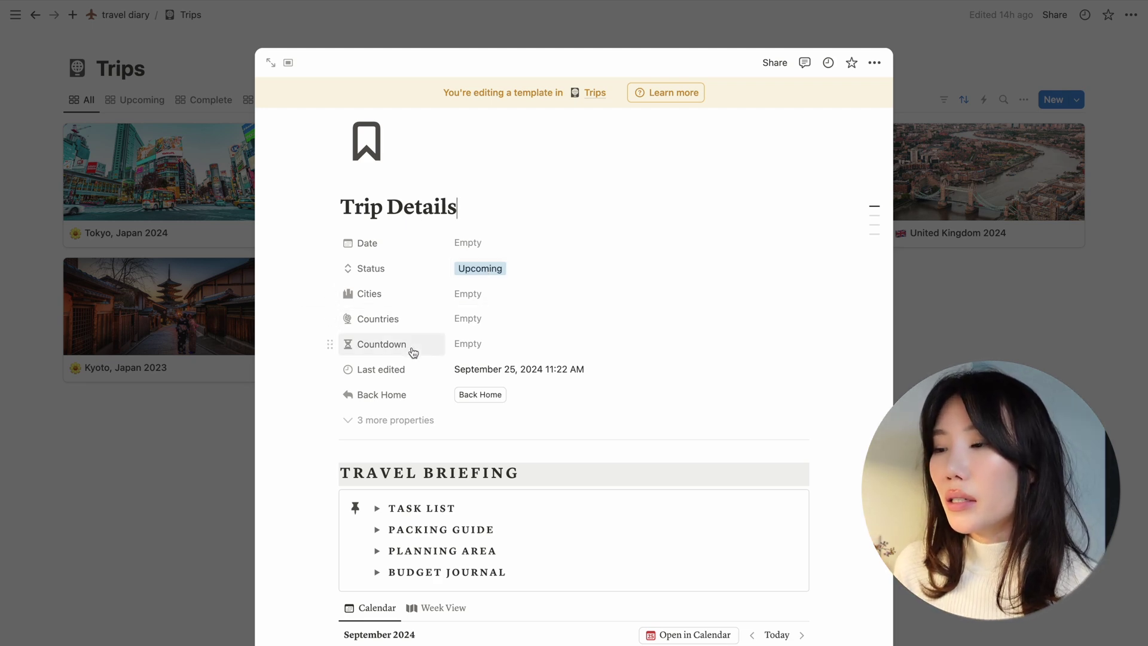
# Step: Examine the Trip Details template's properties, including the three hidden ones, and collapse the property list again
pyautogui.scroll(-1, 416, 370)
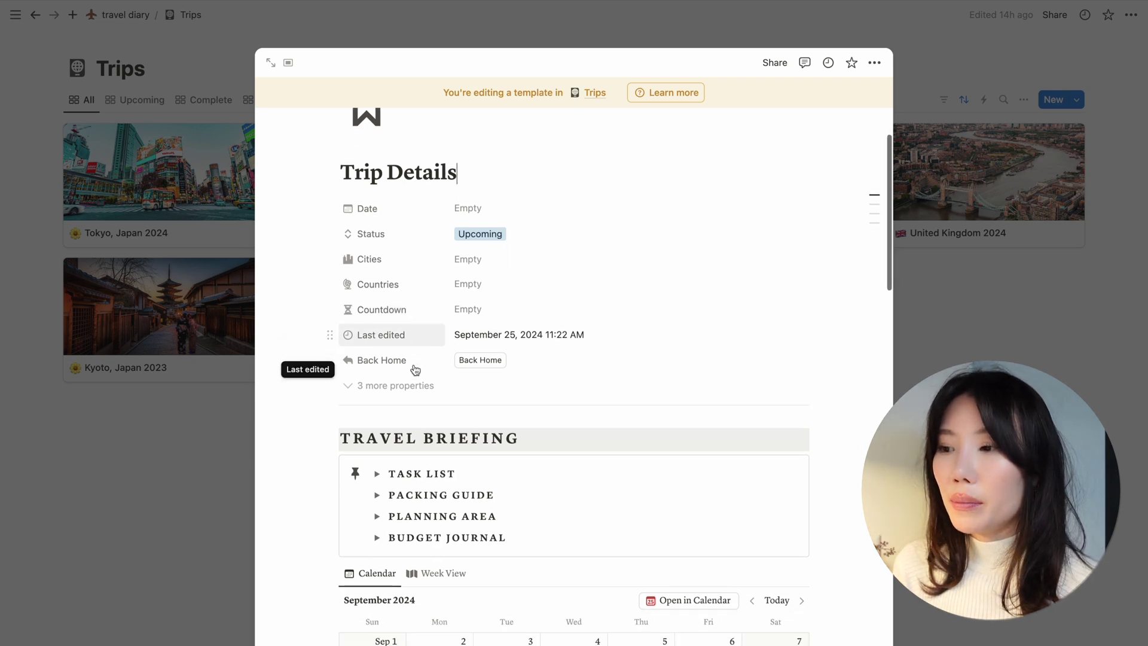
pyautogui.click(397, 385)
pyautogui.scroll(-3, 420, 299)
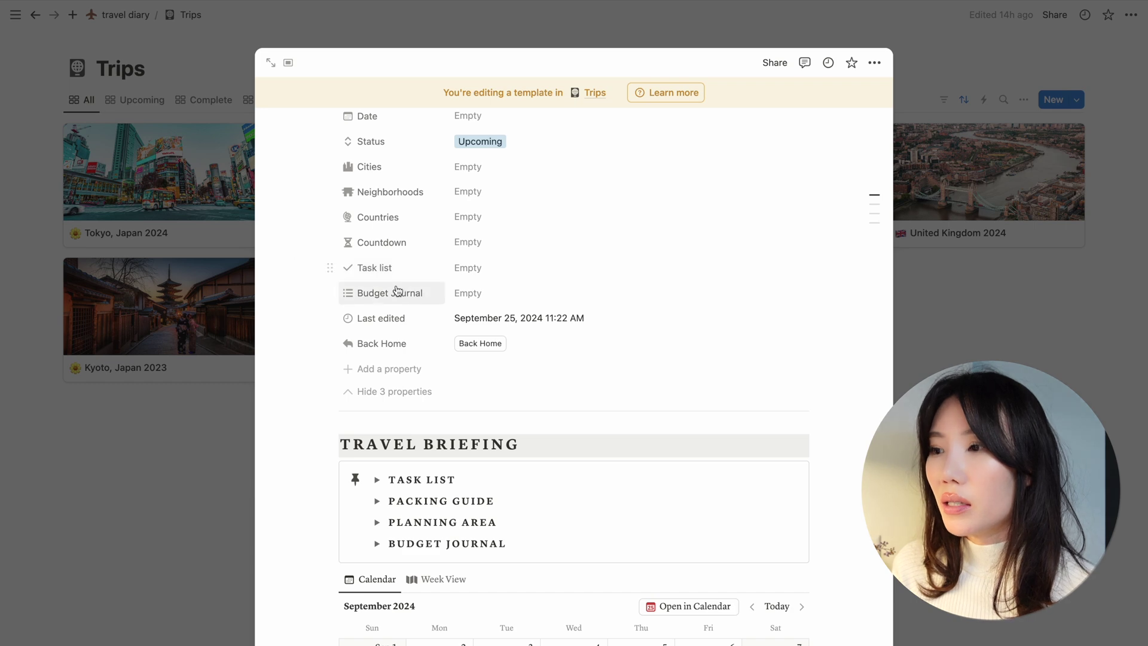
pyautogui.scroll(2, 400, 318)
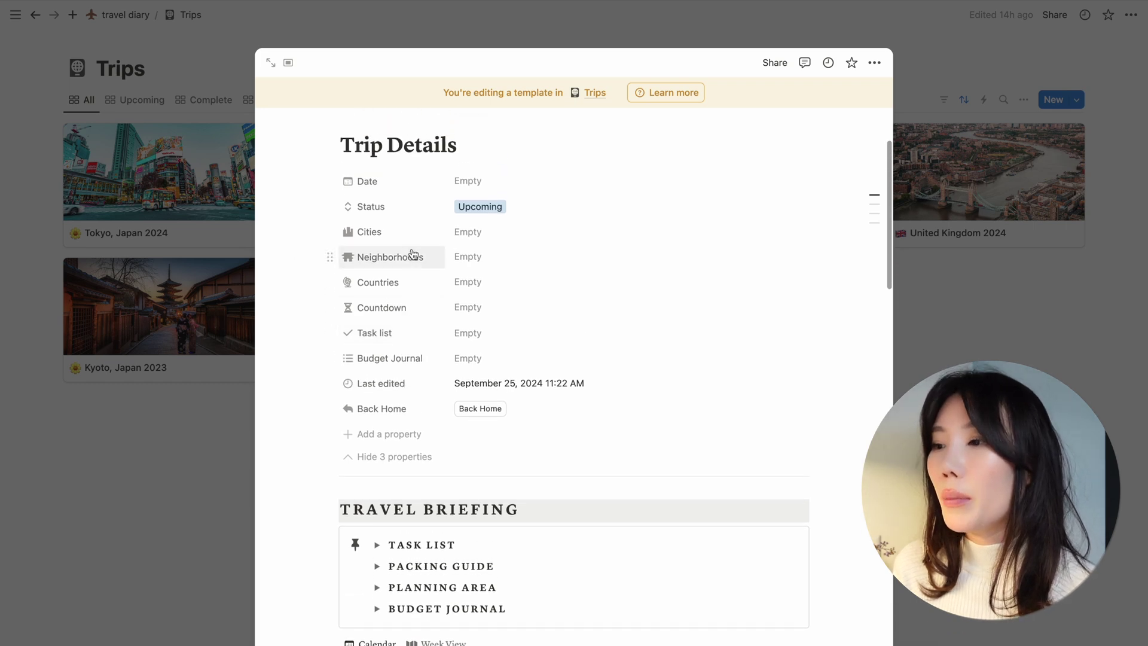
pyautogui.click(409, 458)
pyautogui.scroll(-6, 538, 346)
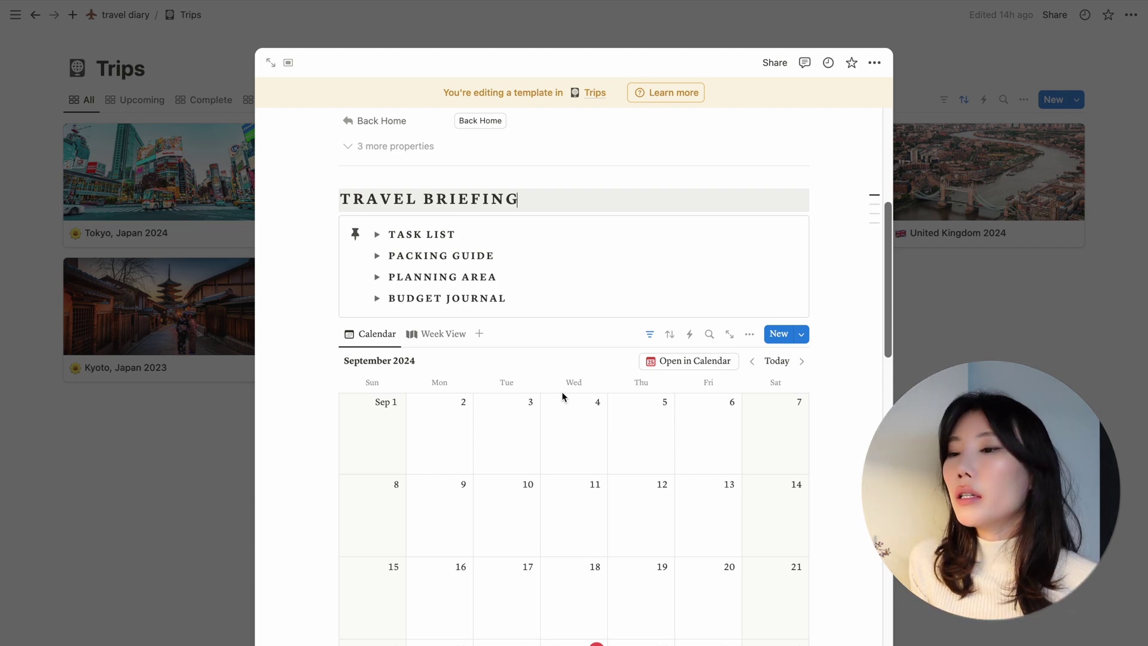
# Step: Check the Task List section under Travel Briefing, collapse it, and reveal the template's hidden properties again
pyautogui.click(379, 240)
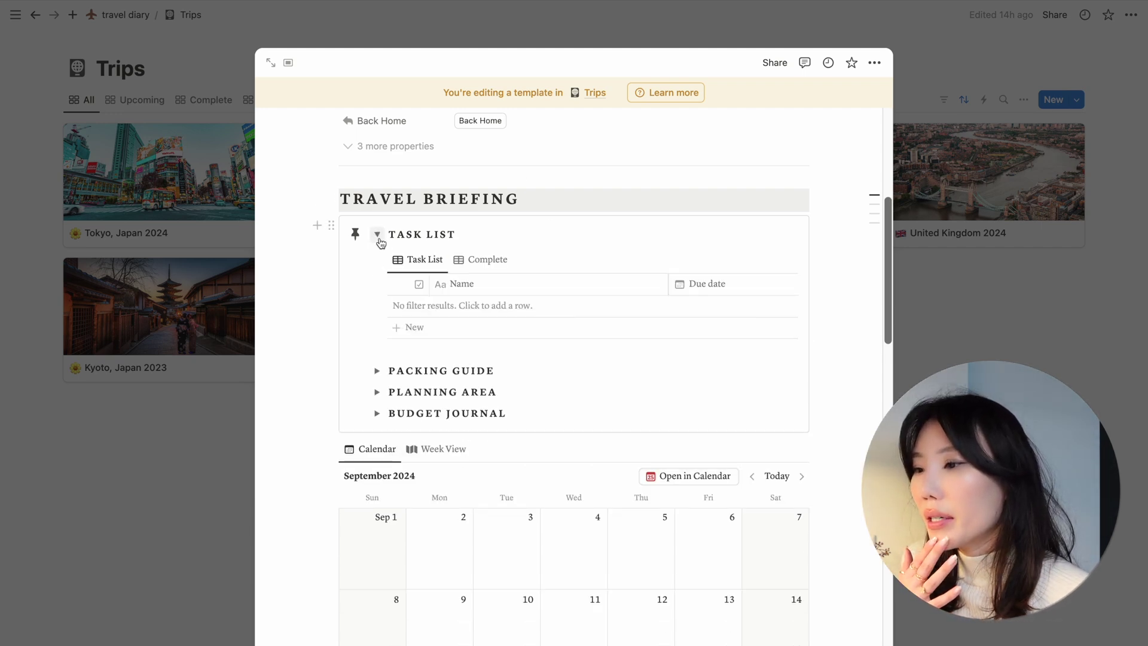
pyautogui.click(379, 240)
pyautogui.scroll(5, 379, 240)
pyautogui.click(389, 256)
pyautogui.moveTo(411, 328)
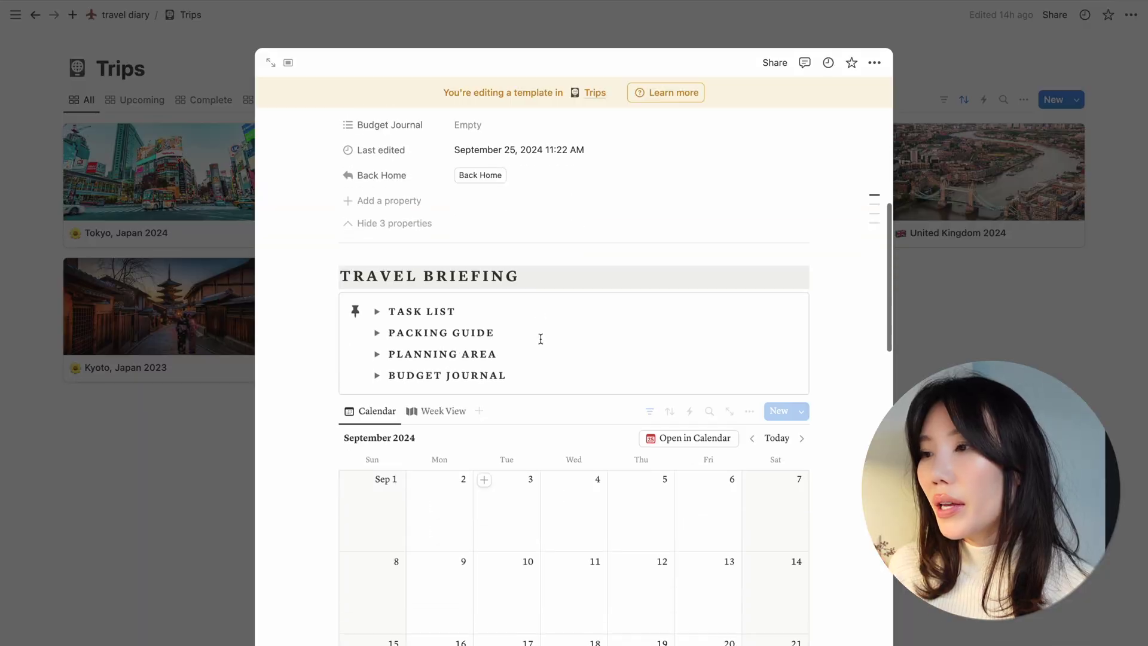
# Step: Examine the rest of the Trip Details template, from the Travel Briefing and calendar through the itinerary sections to Travel Expenses and Photo Book Journal
pyautogui.scroll(-3, 582, 380)
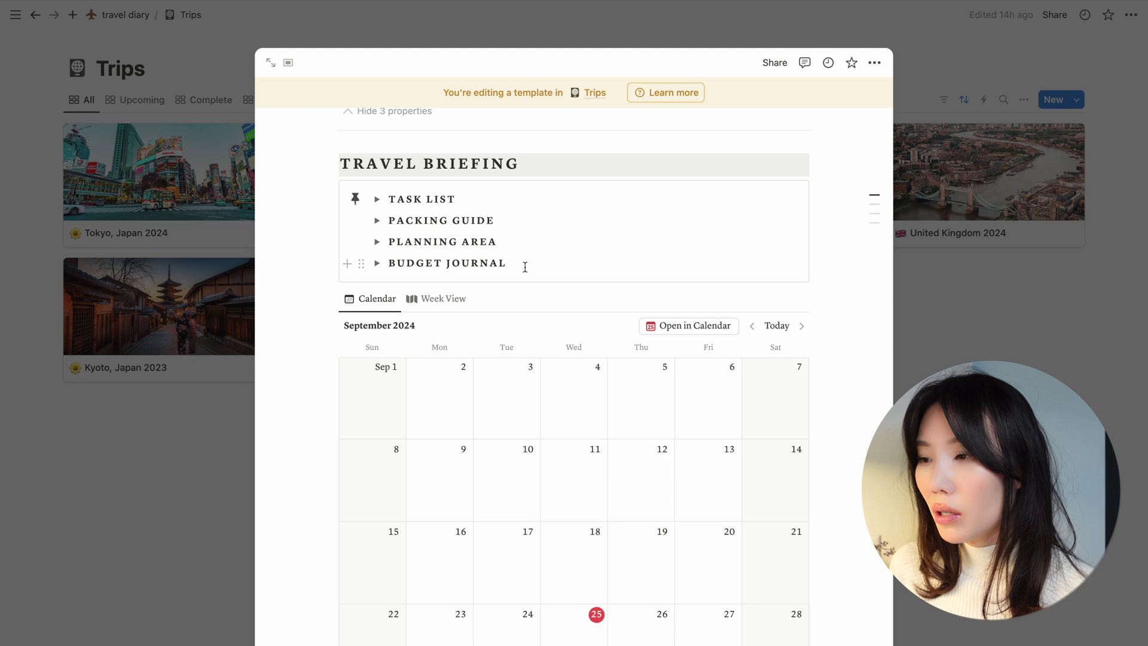
pyautogui.scroll(-5, 615, 370)
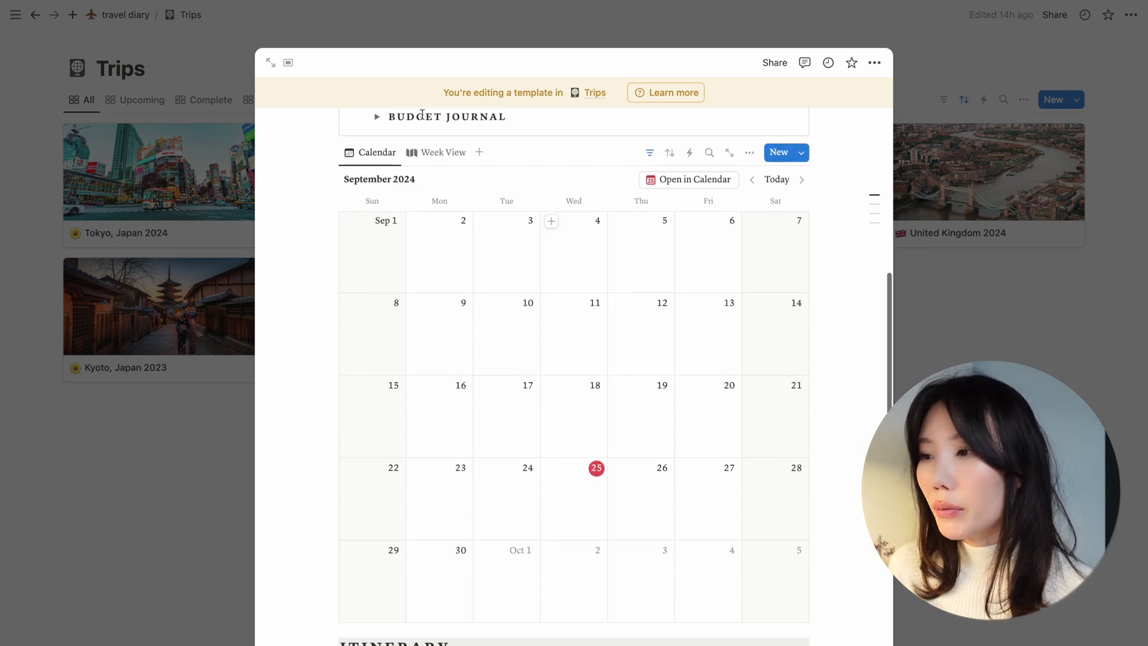
pyautogui.scroll(-10, 597, 323)
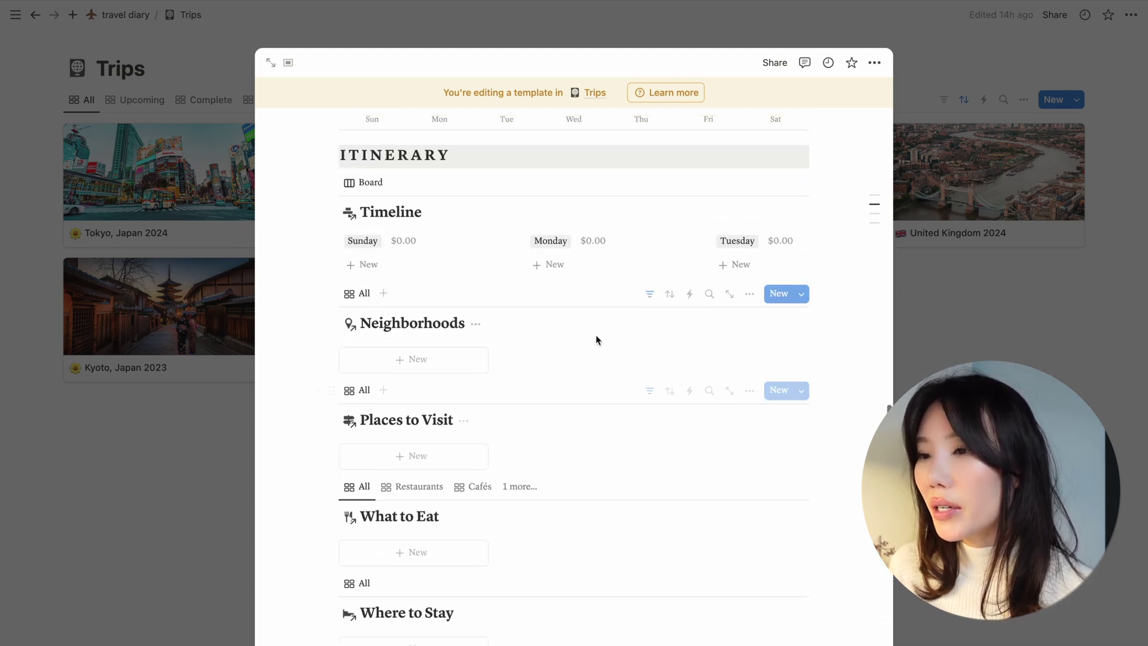
pyautogui.scroll(2, 595, 340)
pyautogui.hscroll(2, 607, 336)
pyautogui.hscroll(-2, 588, 342)
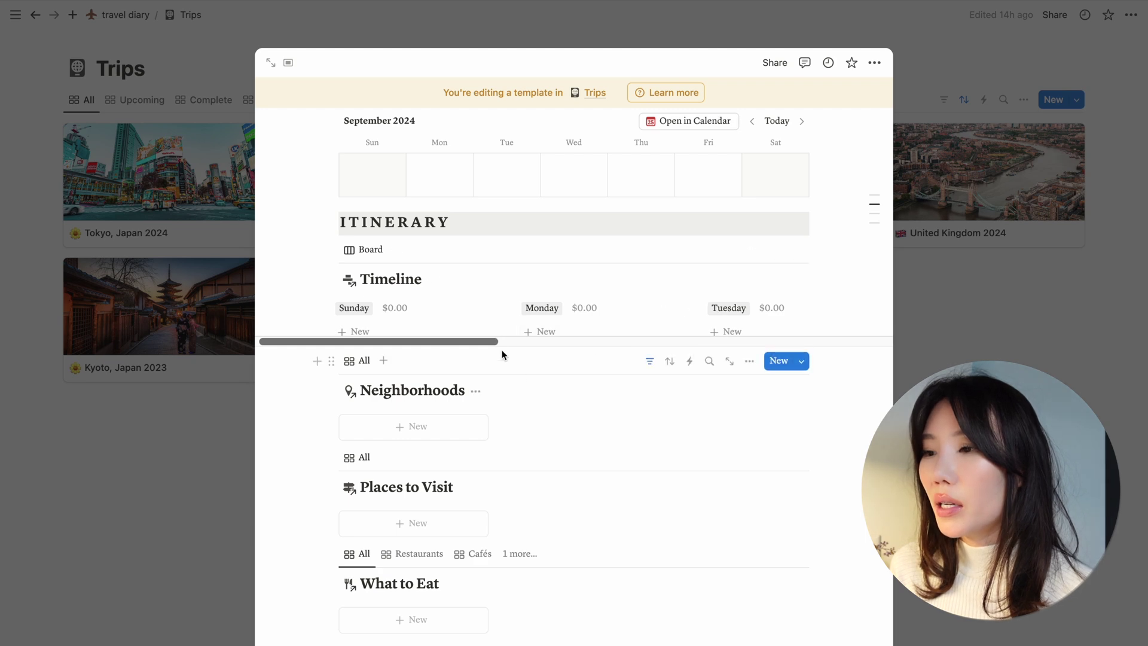
pyautogui.hscroll(5, 512, 340)
pyautogui.scroll(-2, 557, 362)
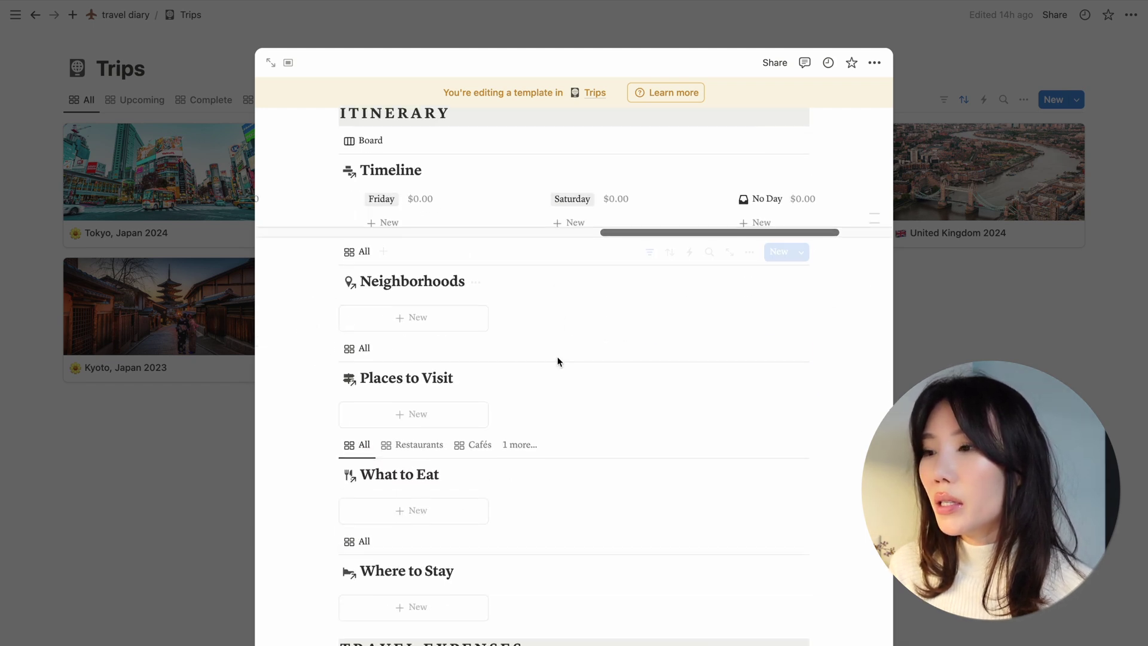
pyautogui.scroll(-2, 575, 421)
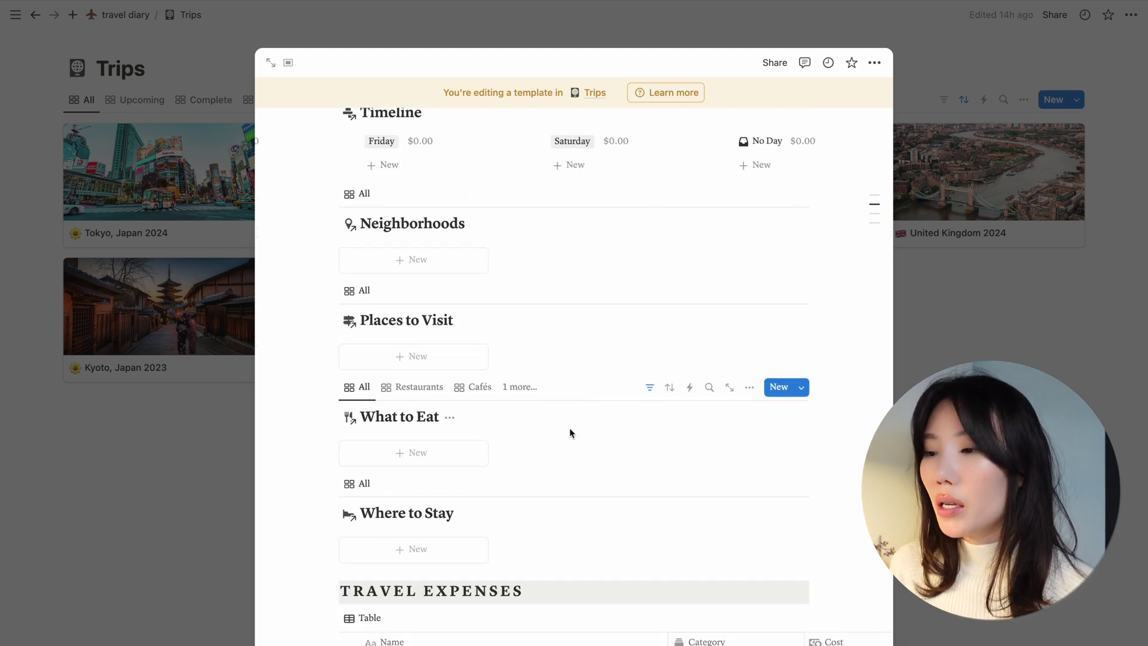
pyautogui.scroll(-4, 570, 431)
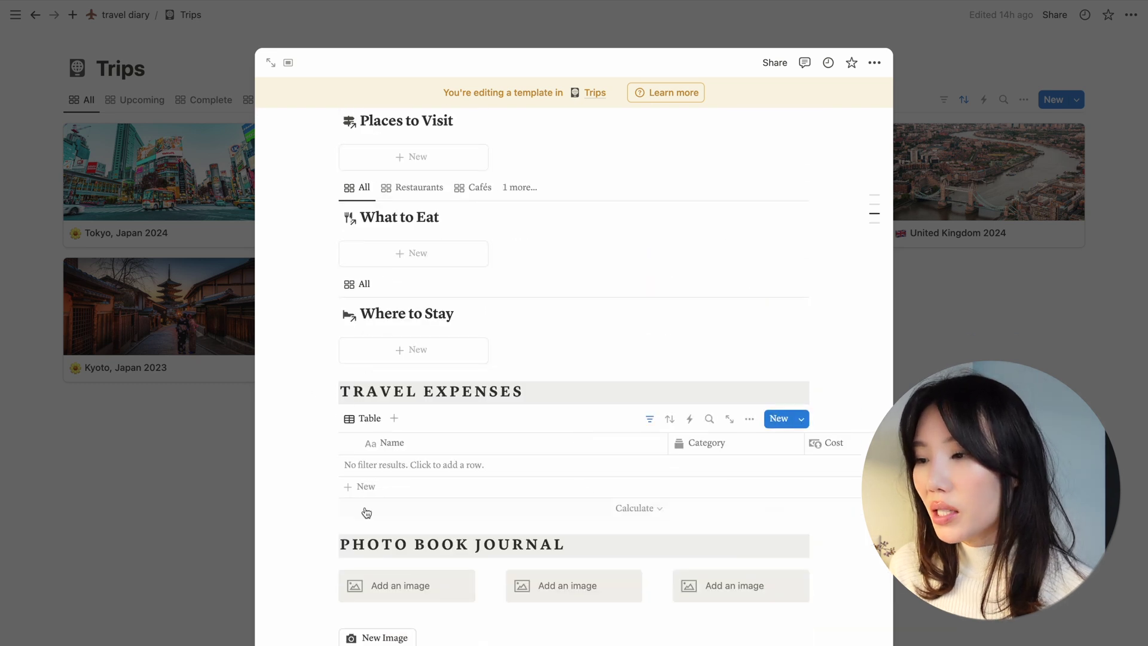
pyautogui.scroll(-2, 661, 508)
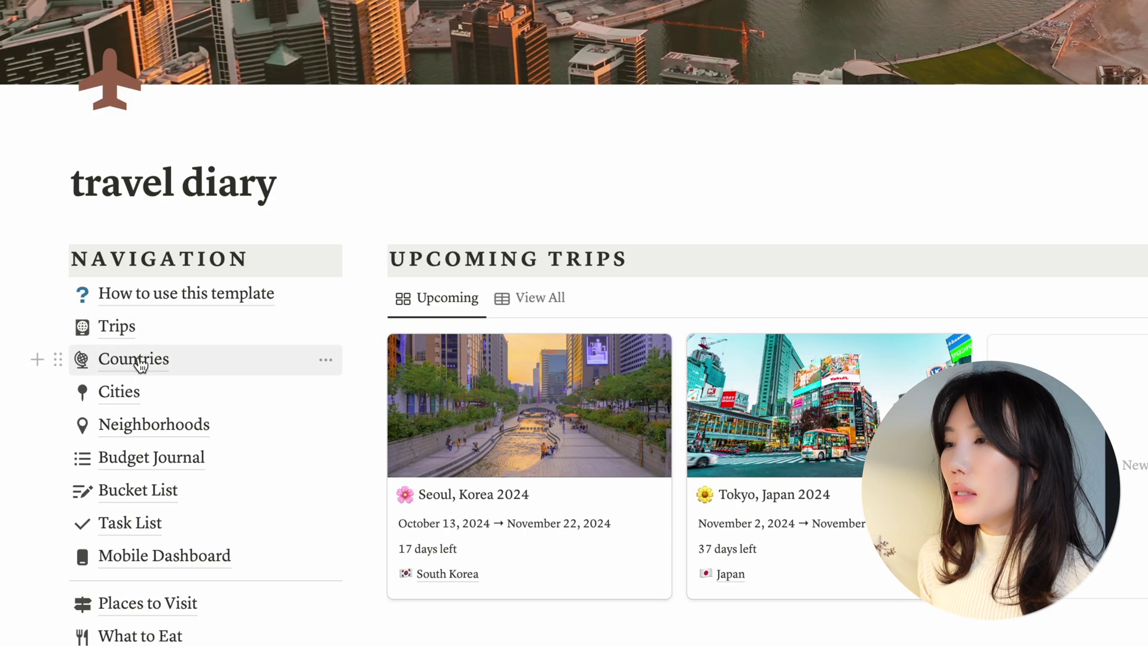
# Step: Open the Countries database from the travel diary home page and go through its Visited, Not Visited and Bucket List views
pyautogui.click(101, 404)
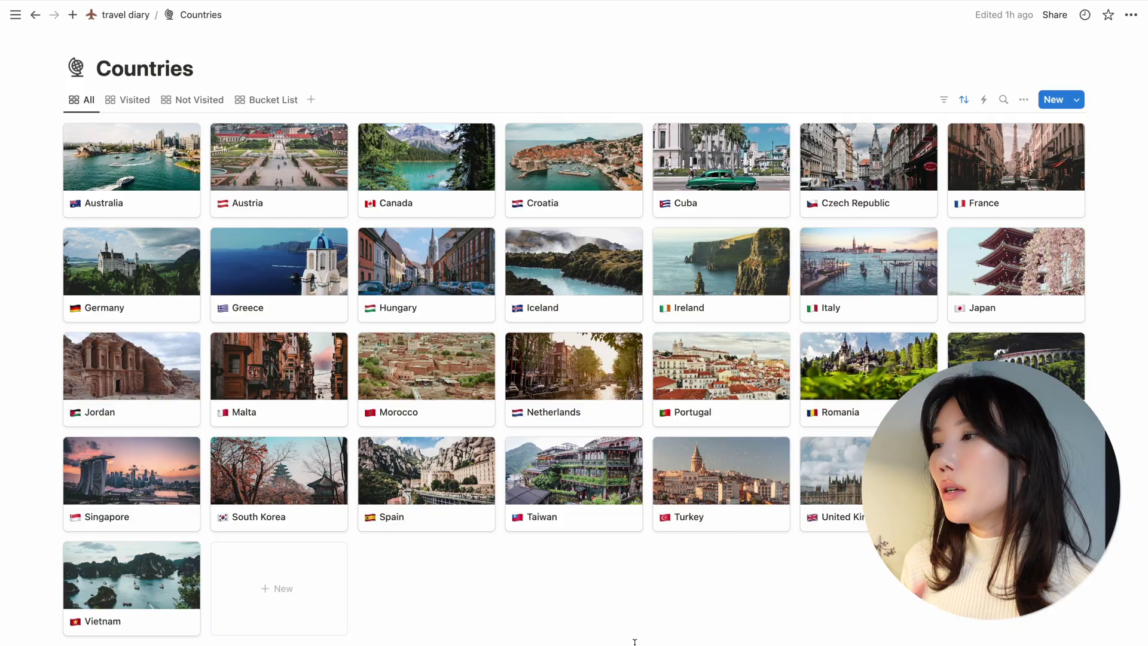
pyautogui.click(126, 100)
pyautogui.click(190, 100)
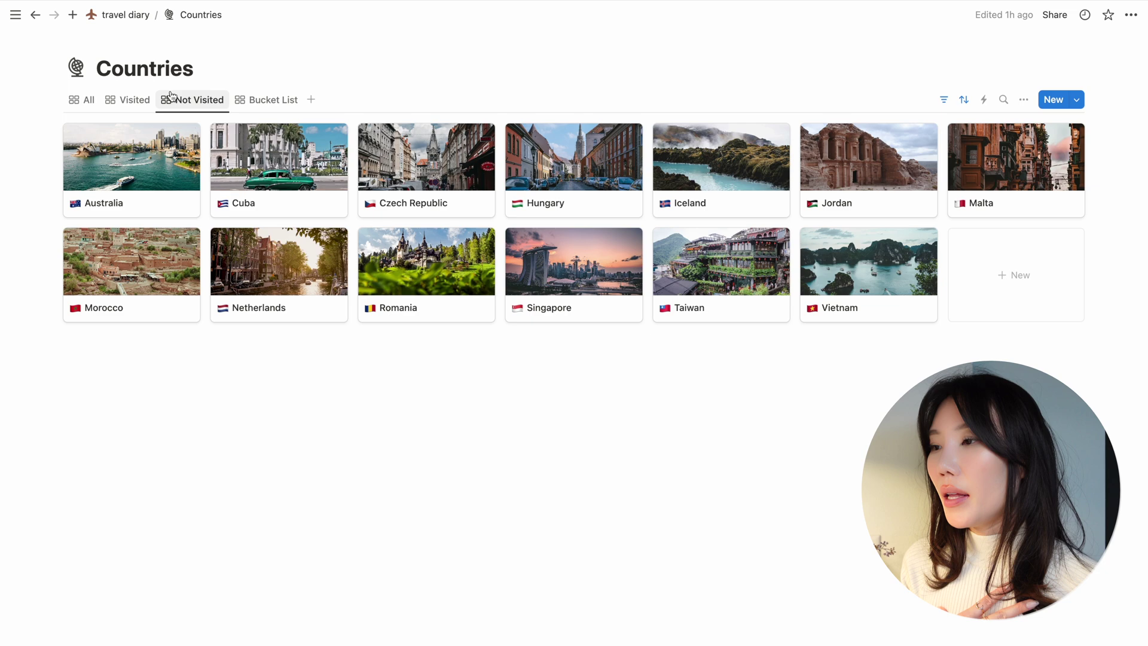
pyautogui.click(257, 103)
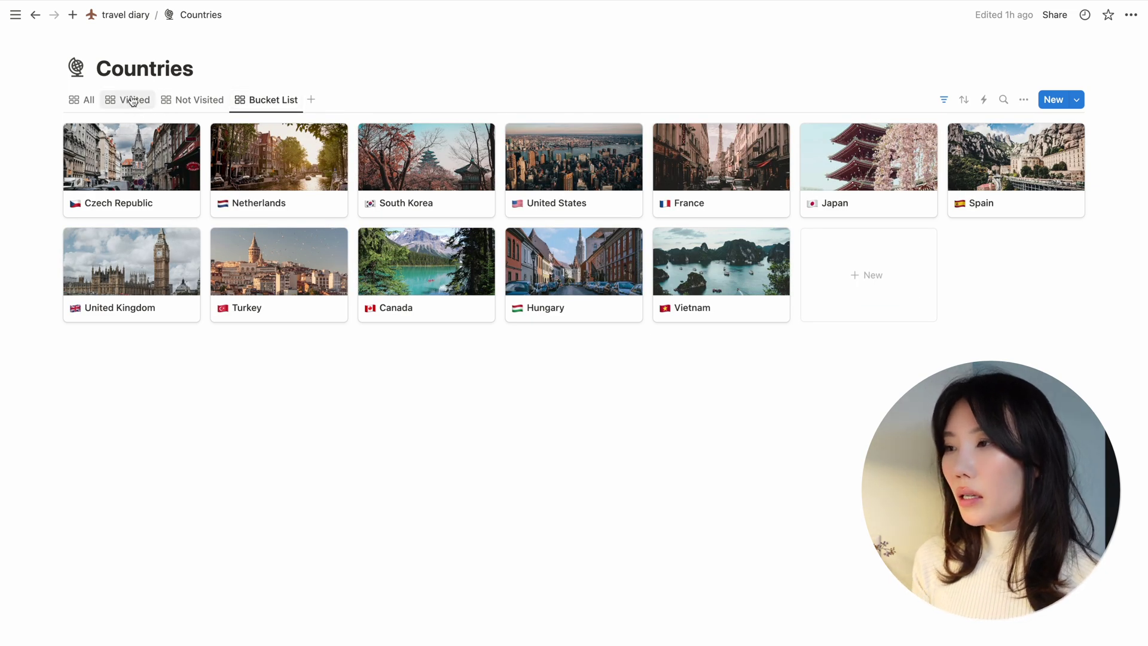
pyautogui.click(128, 101)
pyautogui.click(173, 101)
pyautogui.click(265, 100)
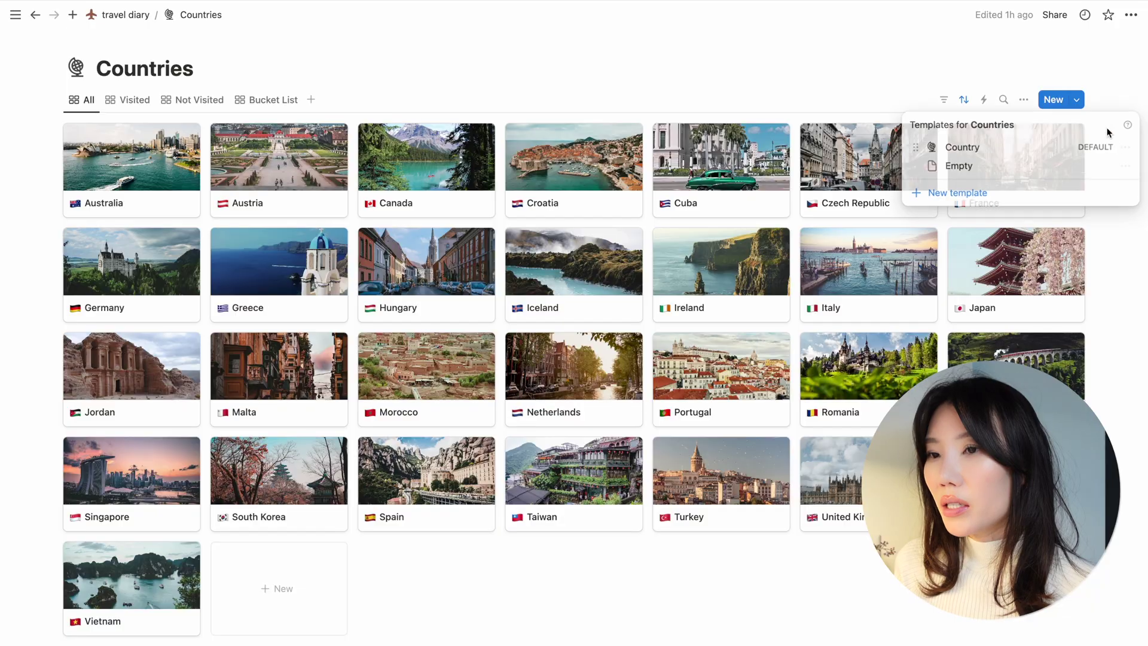
# Step: Open the Countries database's default Country template for editing and examine its properties, including the Continent options and the three hidden ones
pyautogui.click(1124, 147)
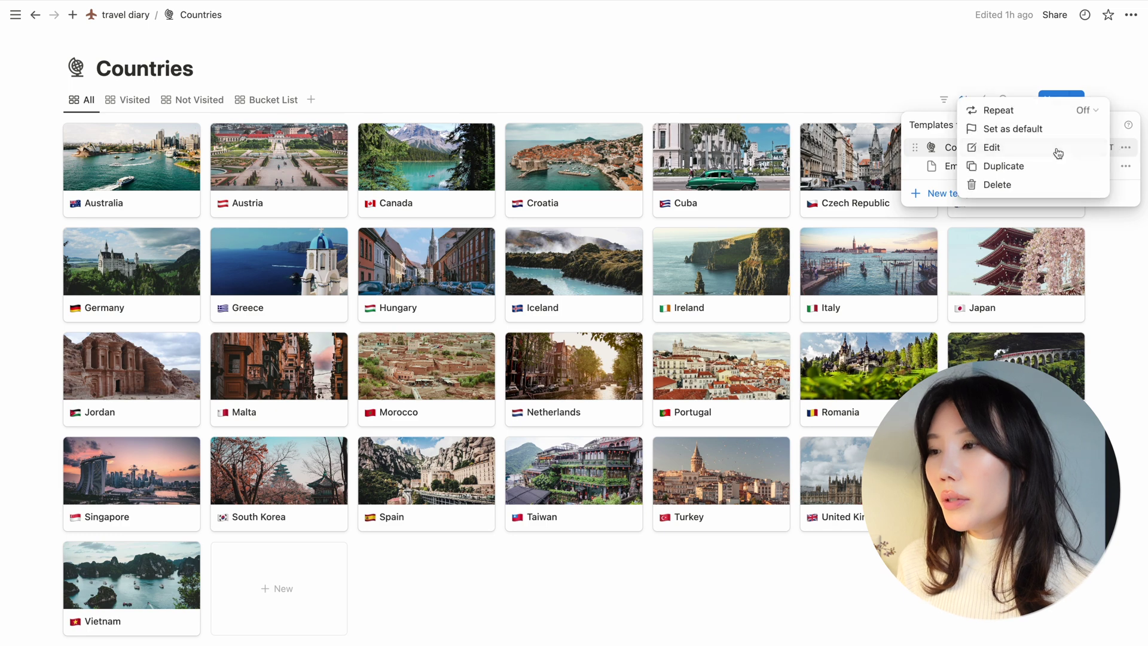
pyautogui.click(1057, 147)
pyautogui.scroll(-2, 770, 312)
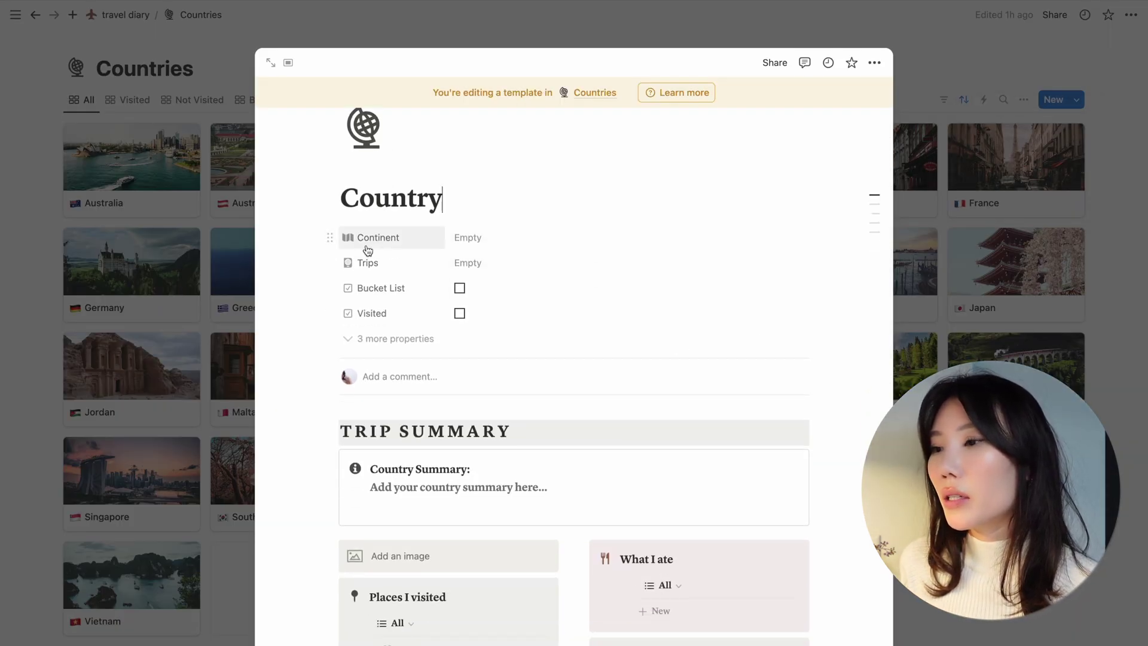
pyautogui.click(506, 247)
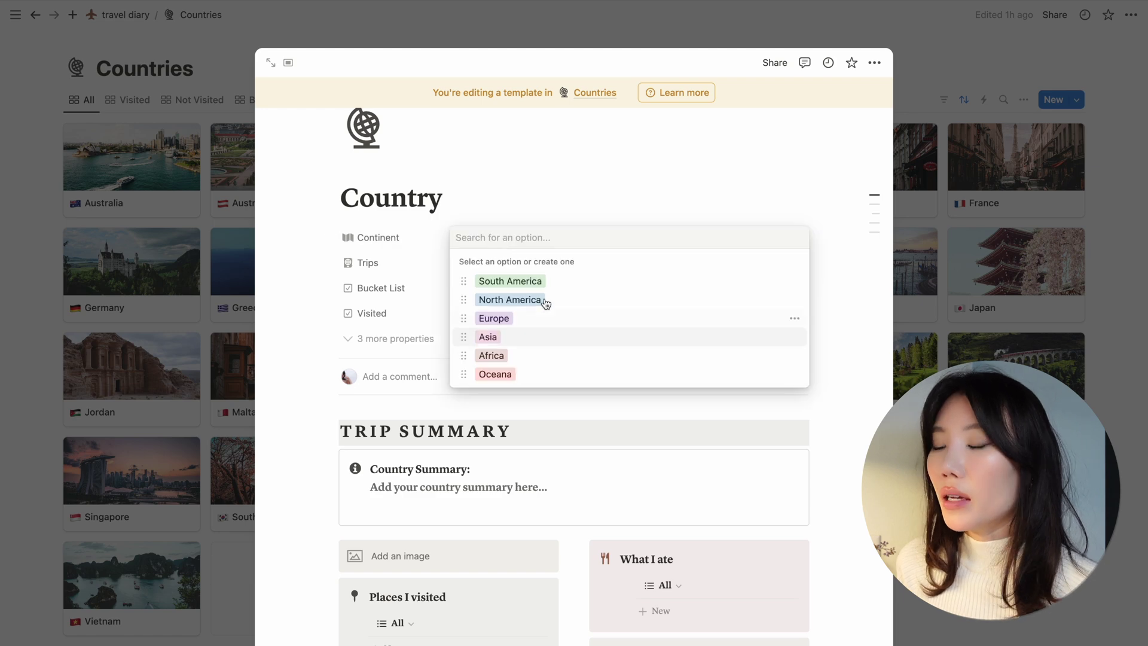
pyautogui.click(538, 177)
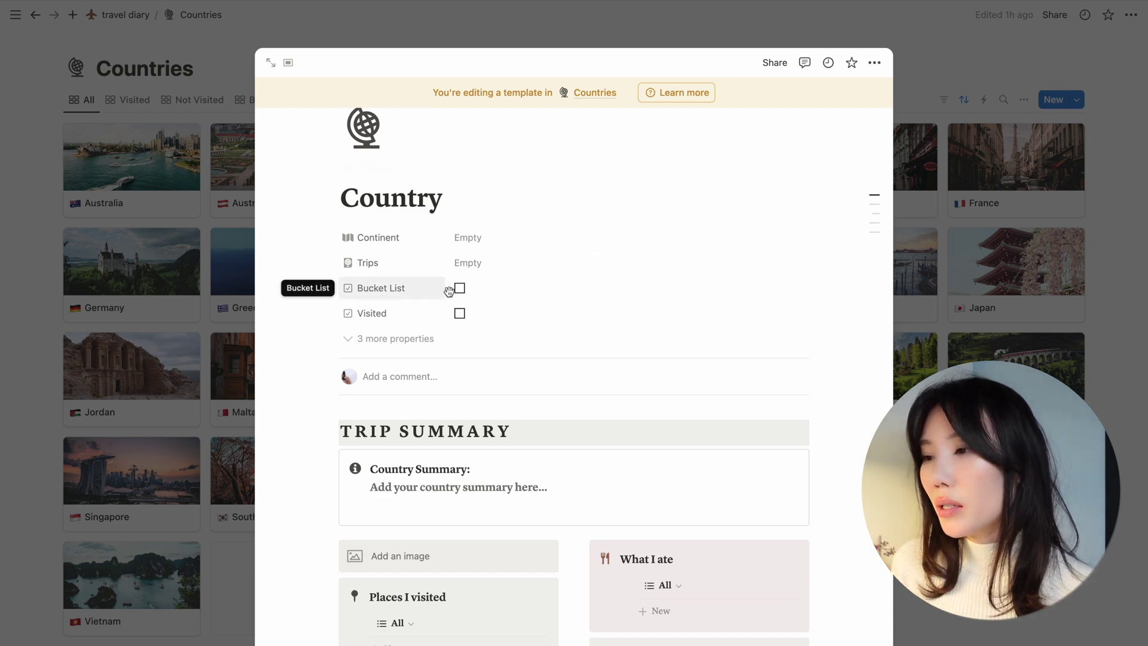
pyautogui.click(401, 338)
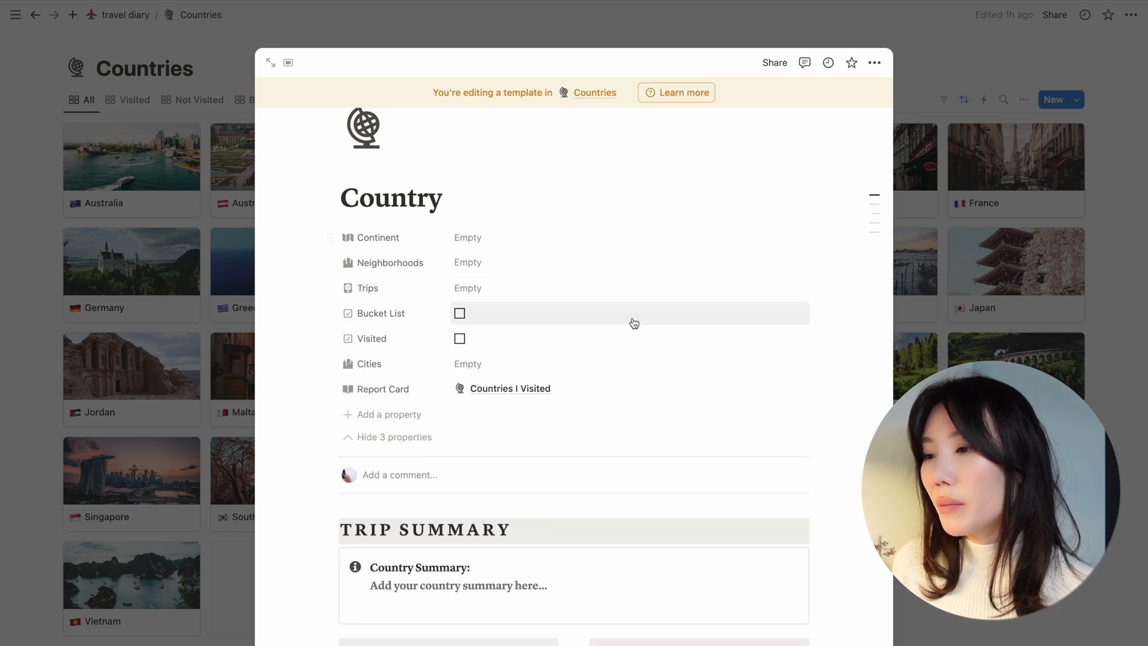
pyautogui.click(412, 436)
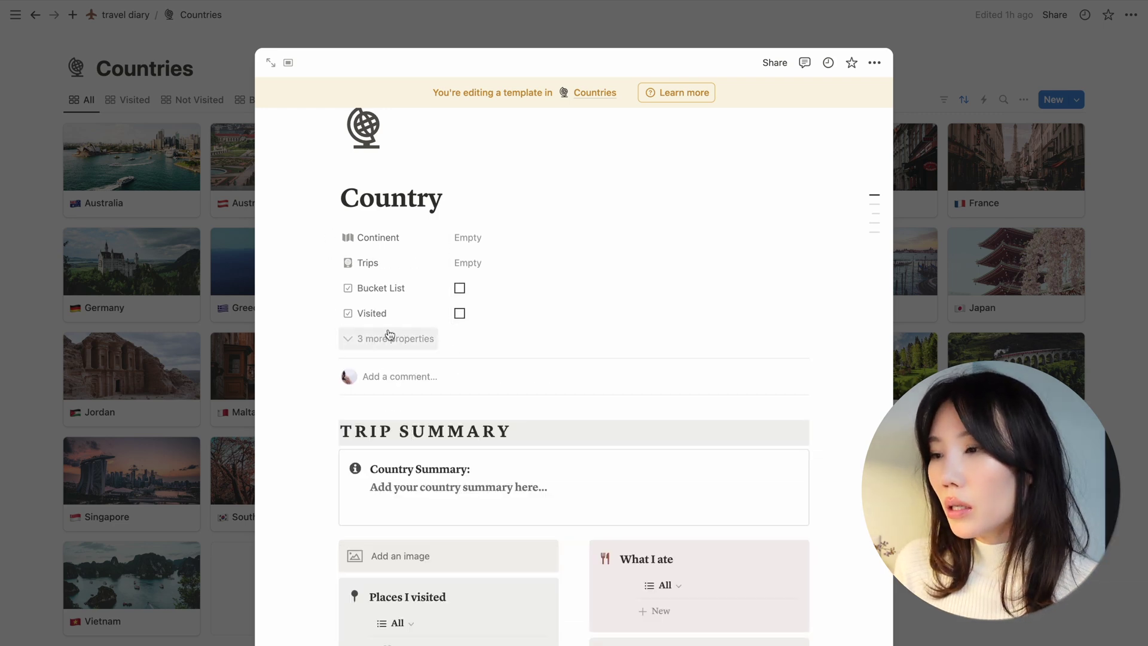
# Step: Add a new dated update under Travel Summary in the template's Trip Summary section and expand its toggle
pyautogui.scroll(-5, 628, 335)
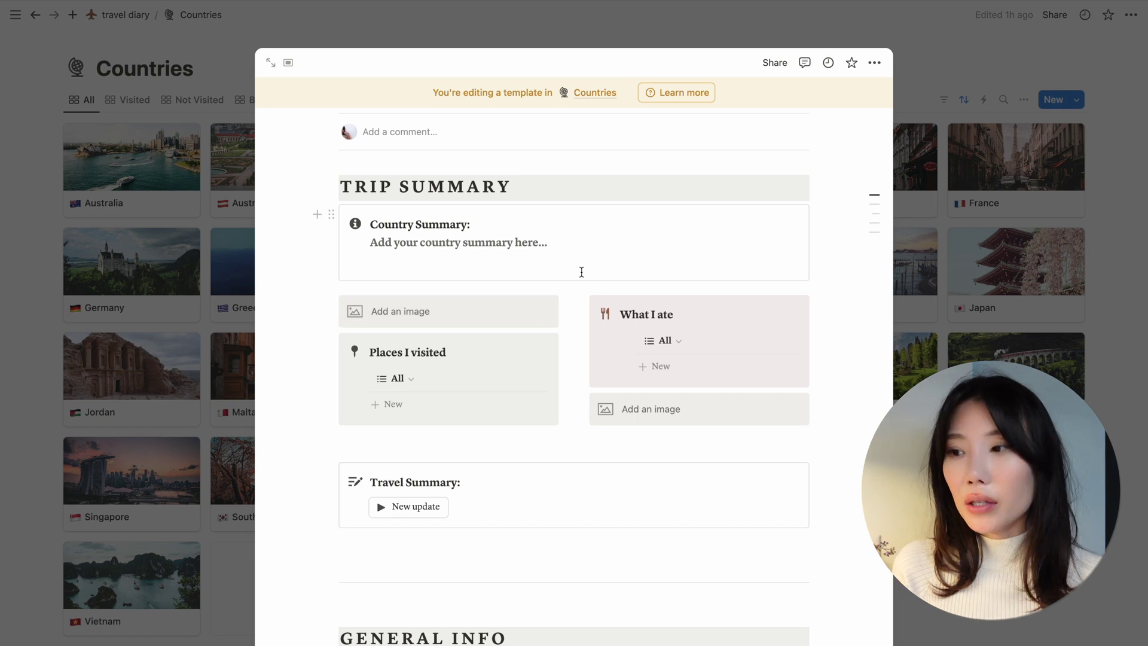
pyautogui.scroll(-1, 581, 272)
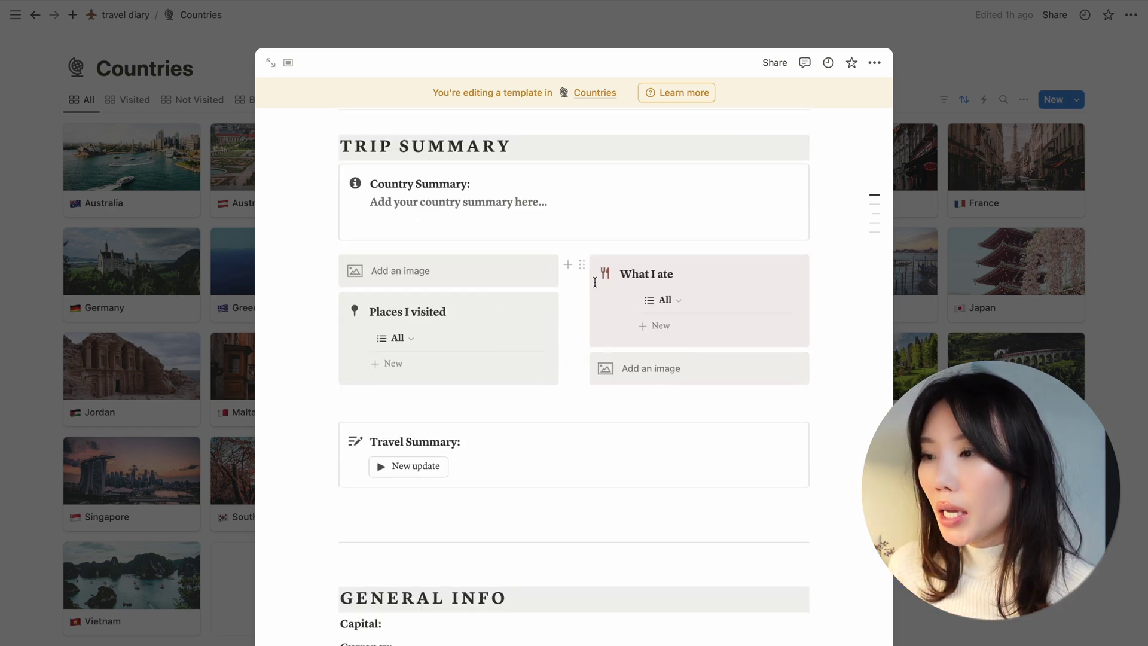
pyautogui.scroll(-1, 594, 281)
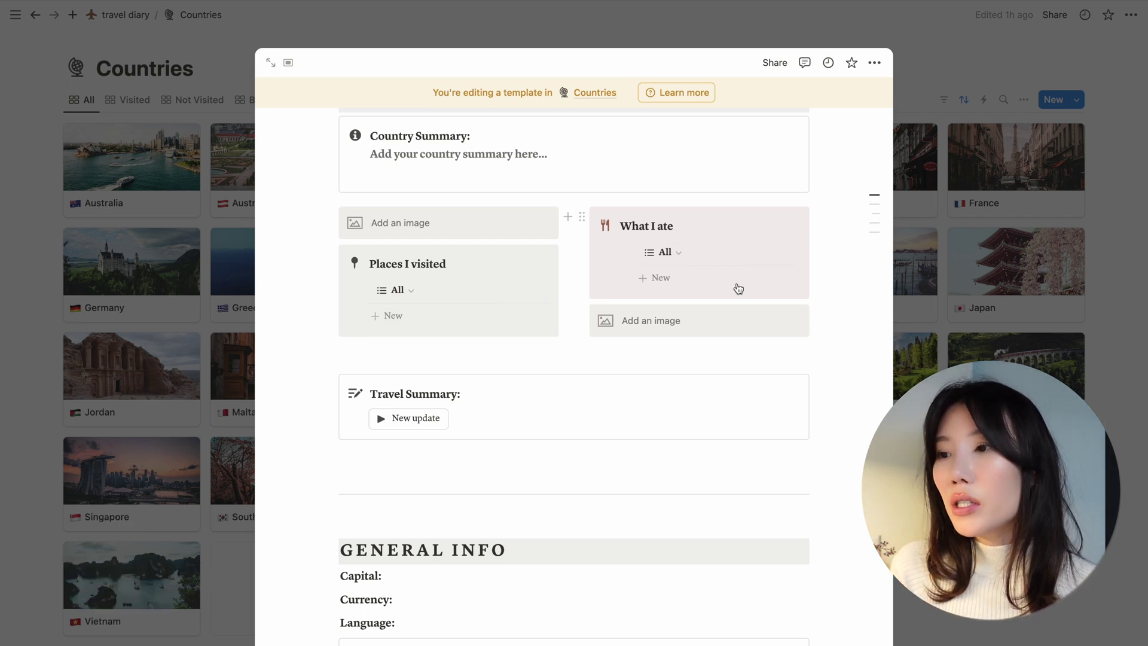
pyautogui.scroll(-3, 544, 272)
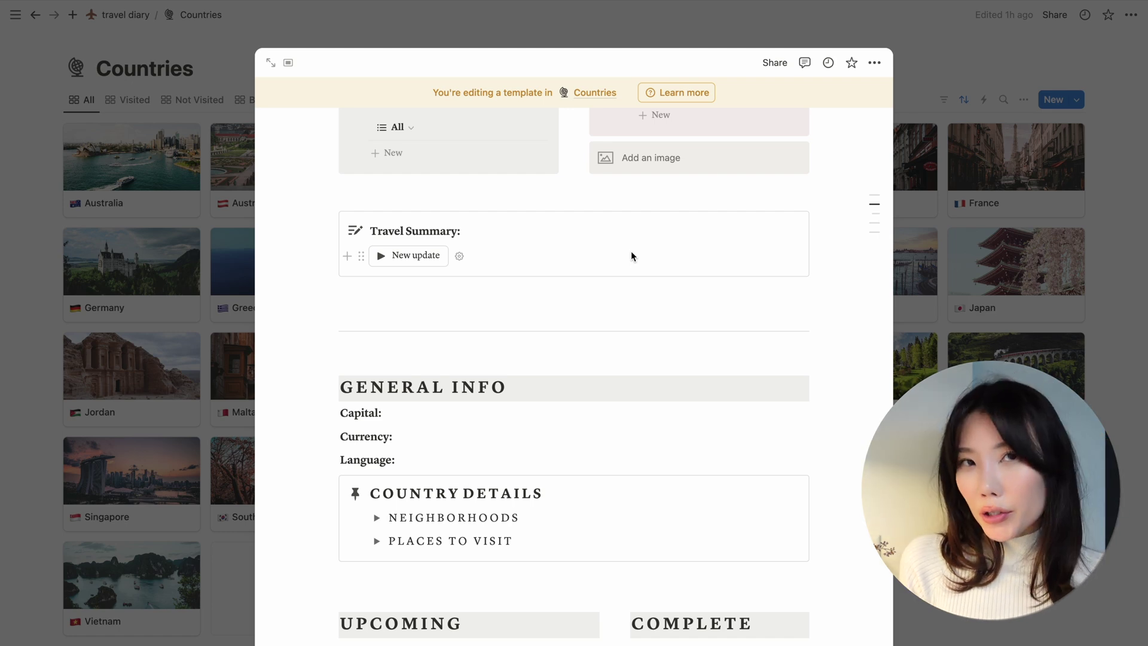
pyautogui.click(577, 313)
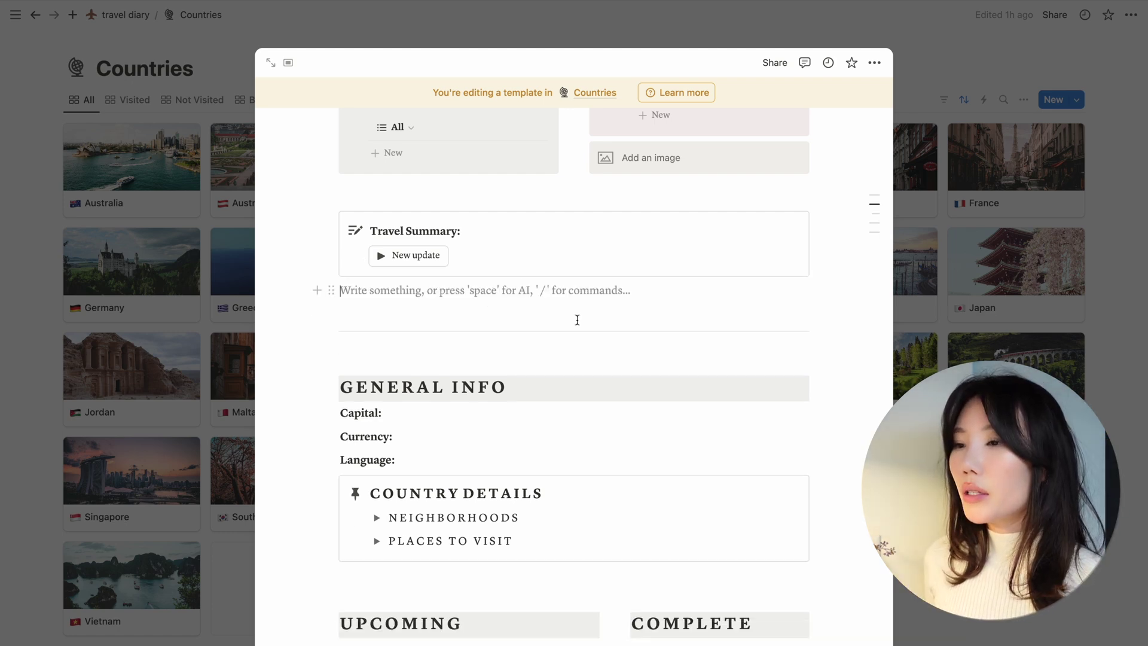
pyautogui.click(432, 257)
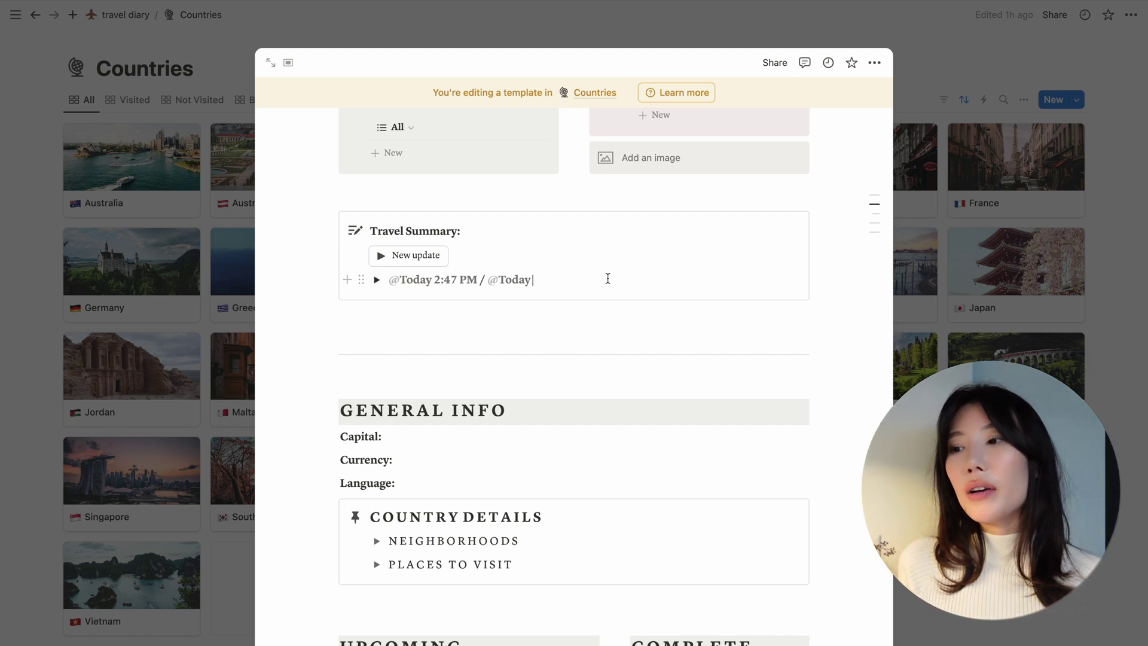
pyautogui.click(377, 279)
pyautogui.click(376, 279)
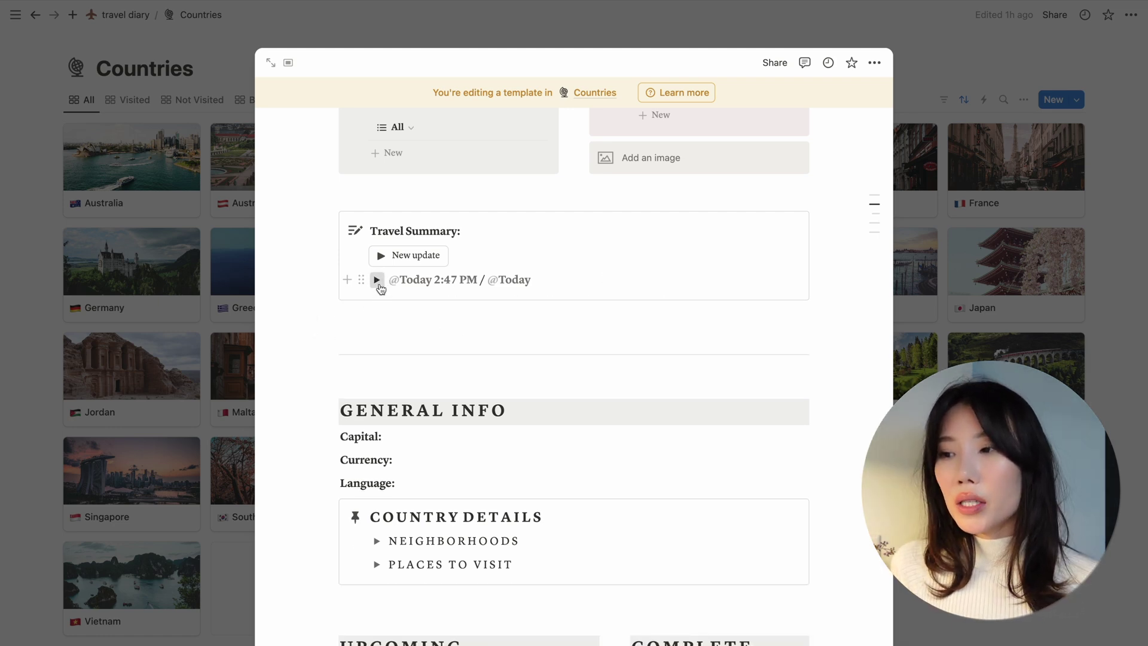
pyautogui.click(376, 279)
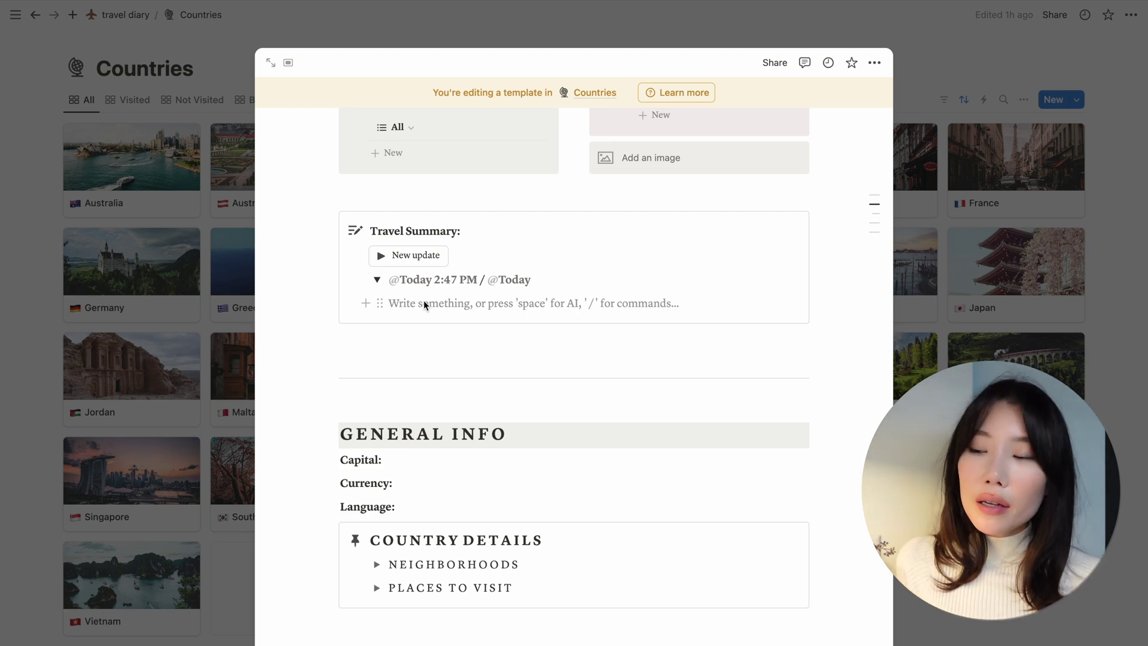
# Step: Check the Neighborhoods and Places to Visit toggles under Country Details, collapse both, and close the Country template
pyautogui.scroll(-3, 504, 284)
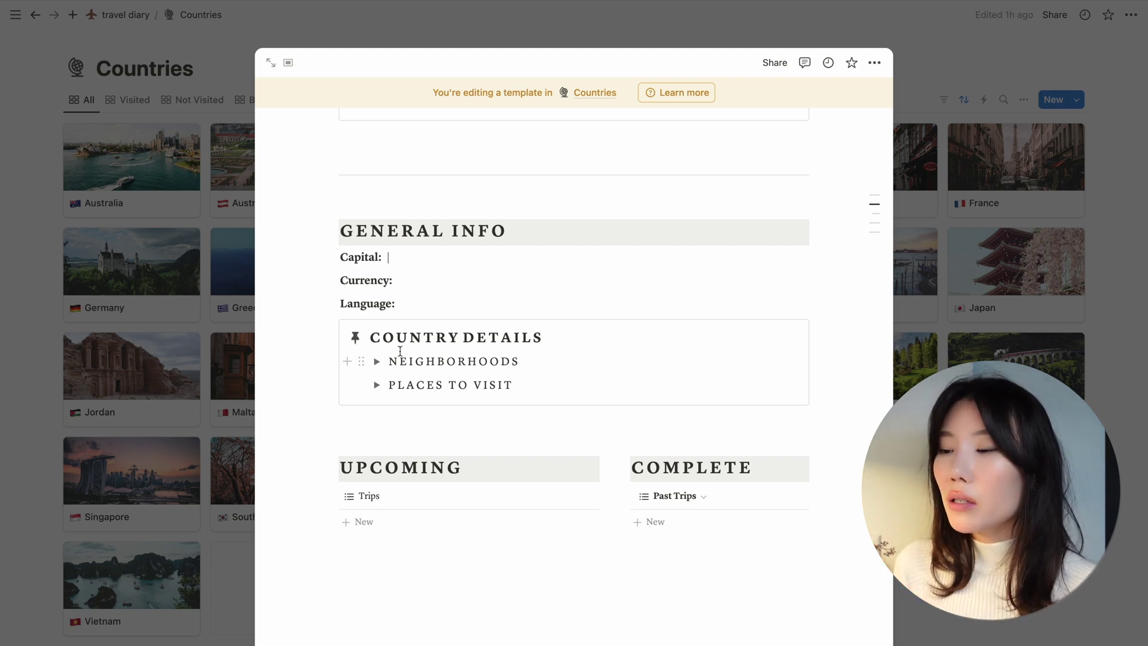
pyautogui.click(377, 361)
pyautogui.scroll(-2, 540, 362)
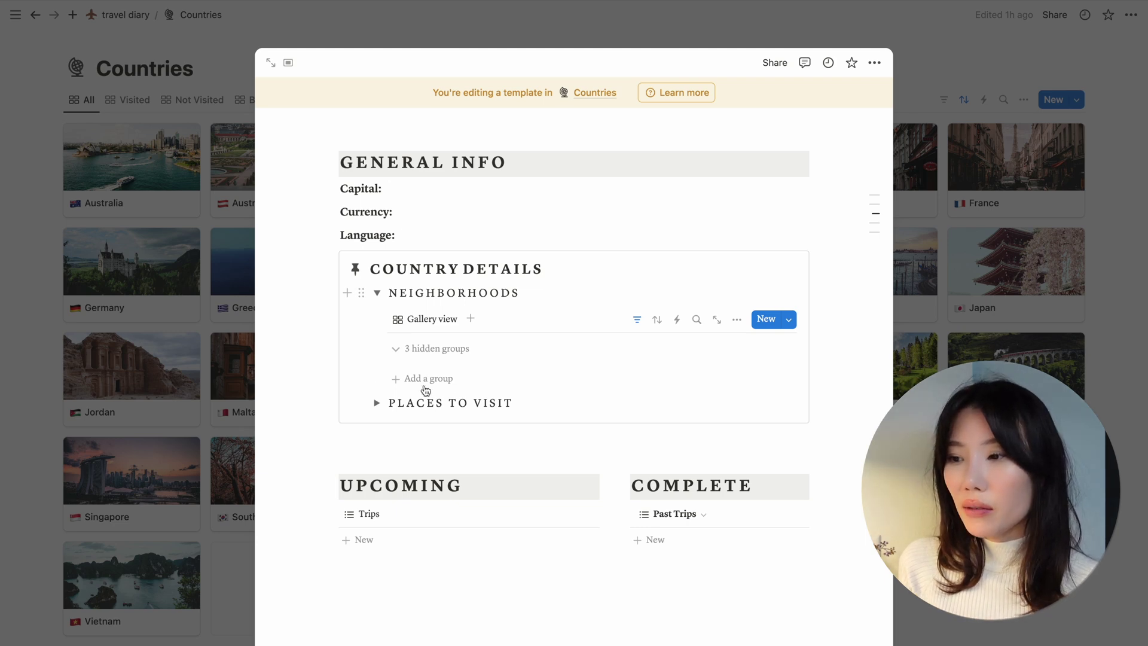
pyautogui.click(377, 402)
pyautogui.scroll(-2, 428, 394)
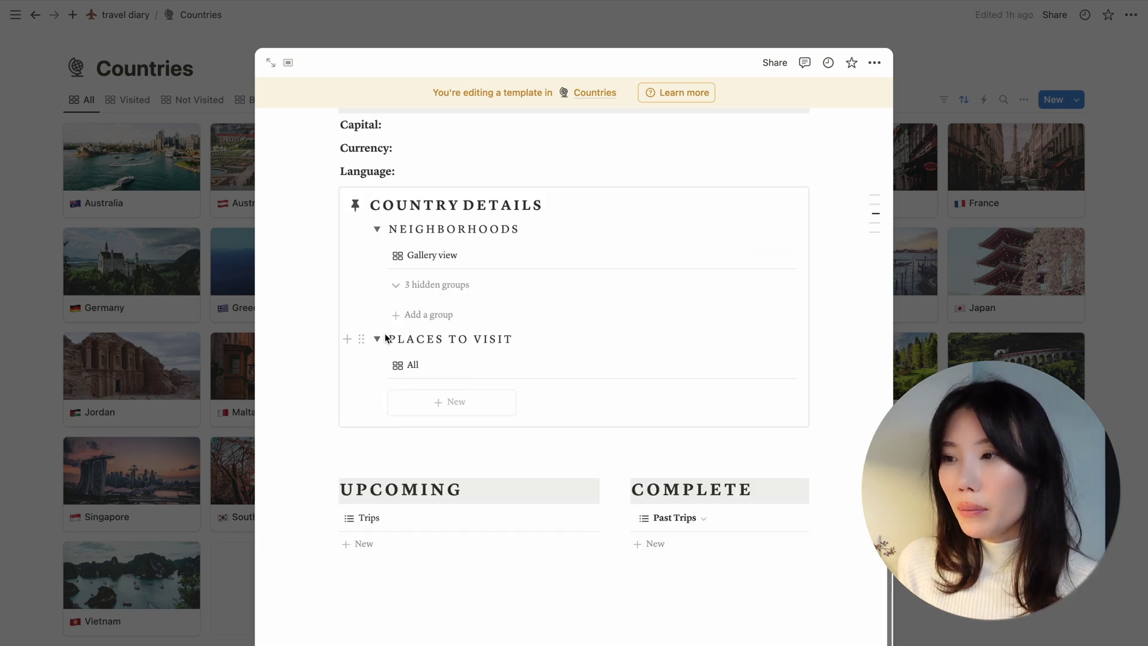
pyautogui.click(377, 339)
pyautogui.click(376, 275)
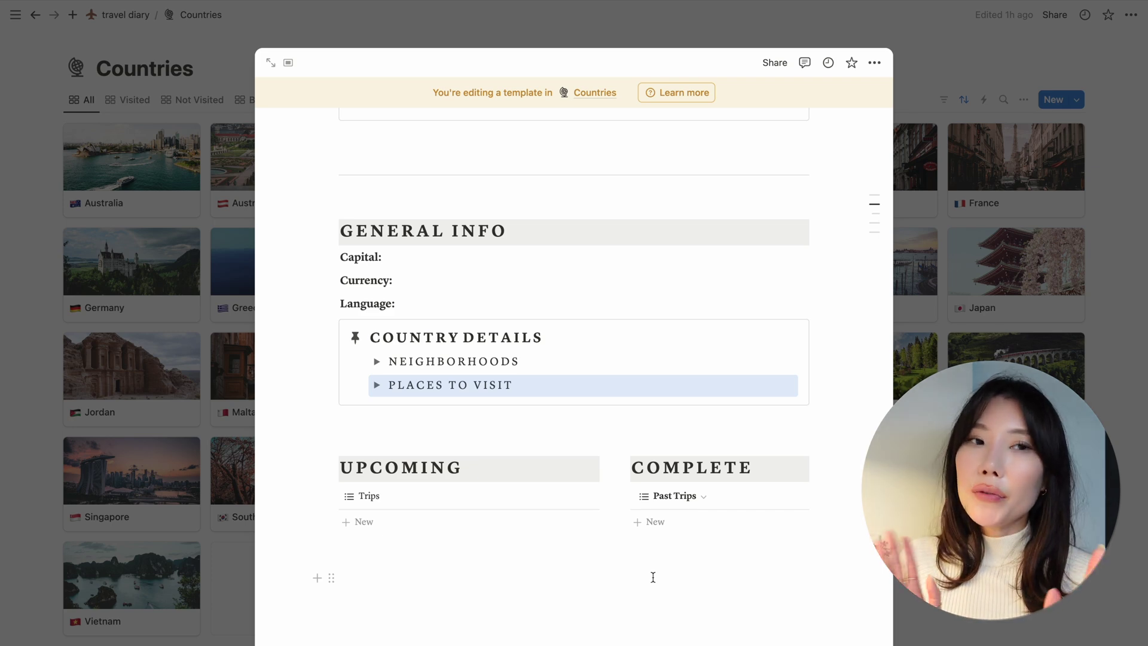
pyautogui.scroll(10, 653, 577)
pyautogui.click(970, 65)
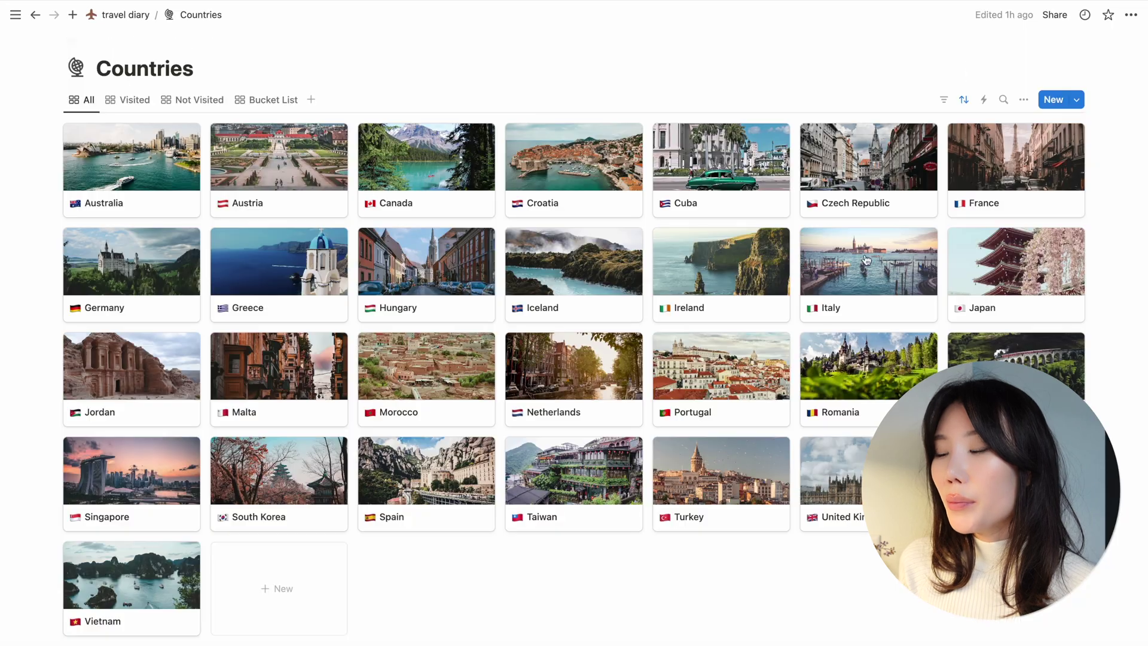
# Step: Open the South Korea page from the Countries gallery and review its continent, neighborhoods, trips, Bucket List and Visited properties
pyautogui.scroll(-1, 883, 279)
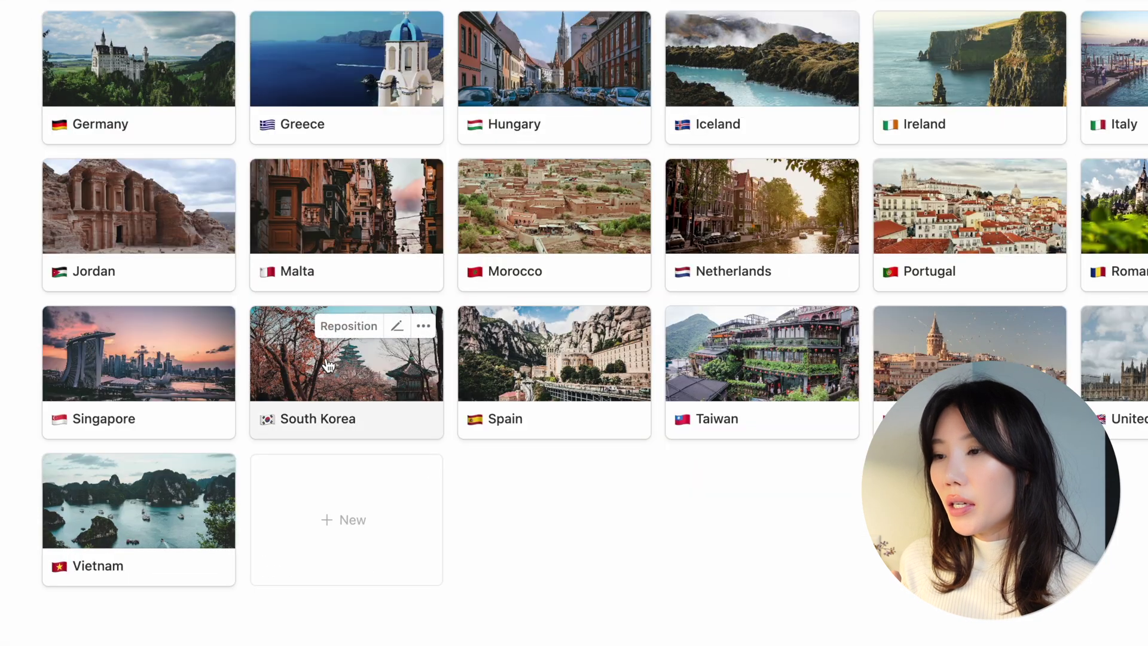
pyautogui.click(279, 446)
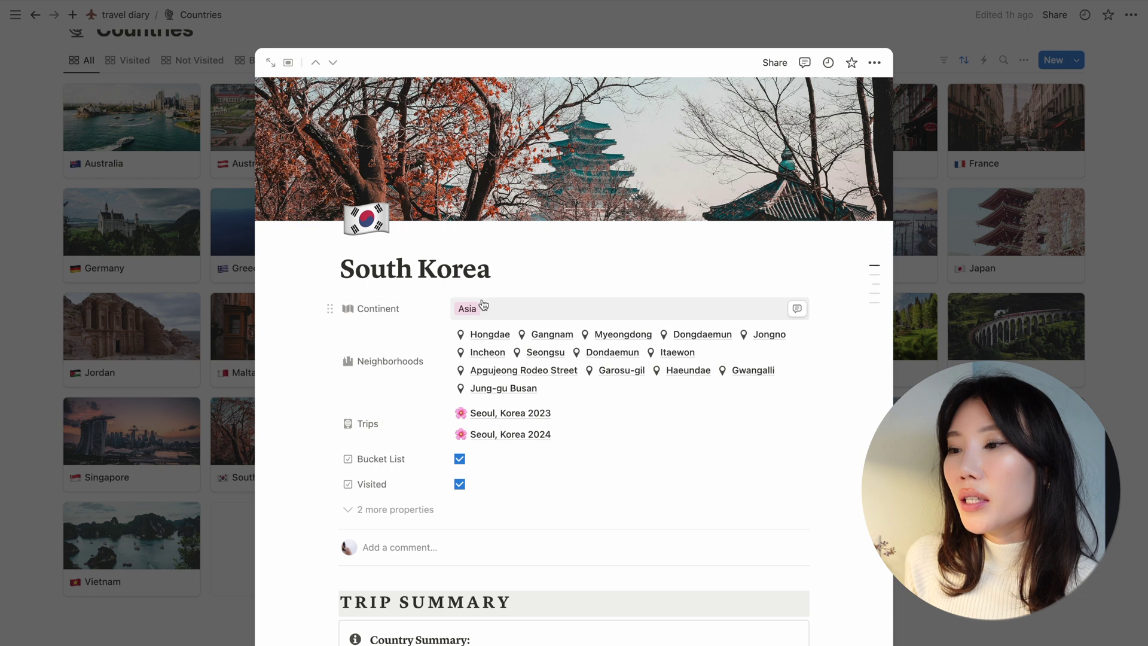
pyautogui.scroll(-2, 508, 293)
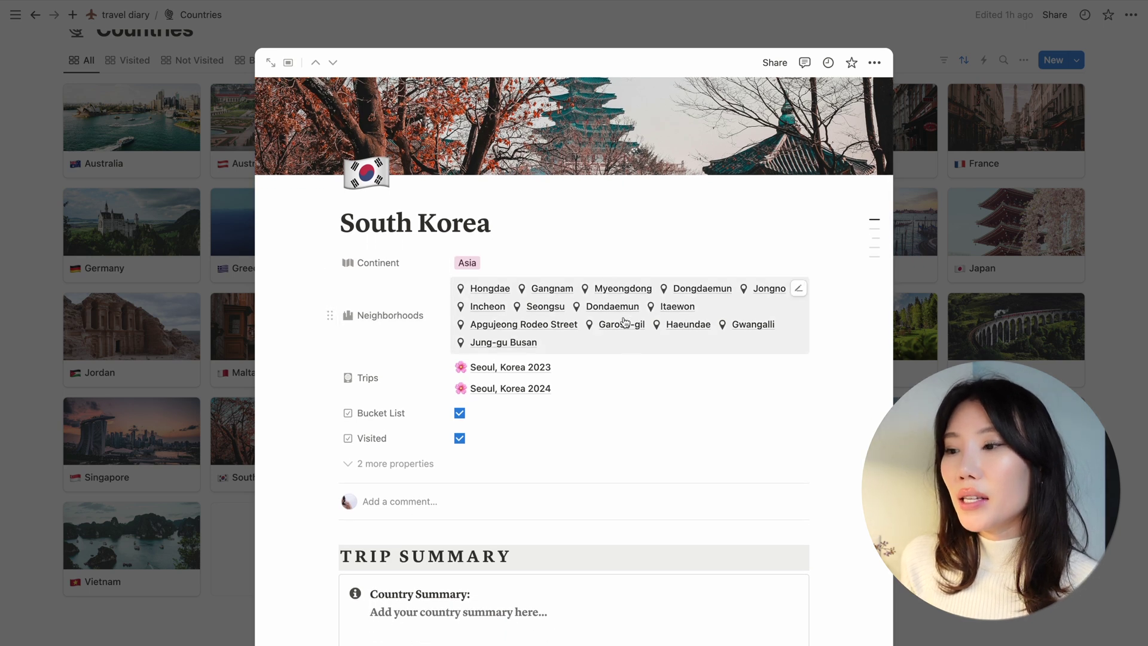
pyautogui.scroll(-1, 610, 342)
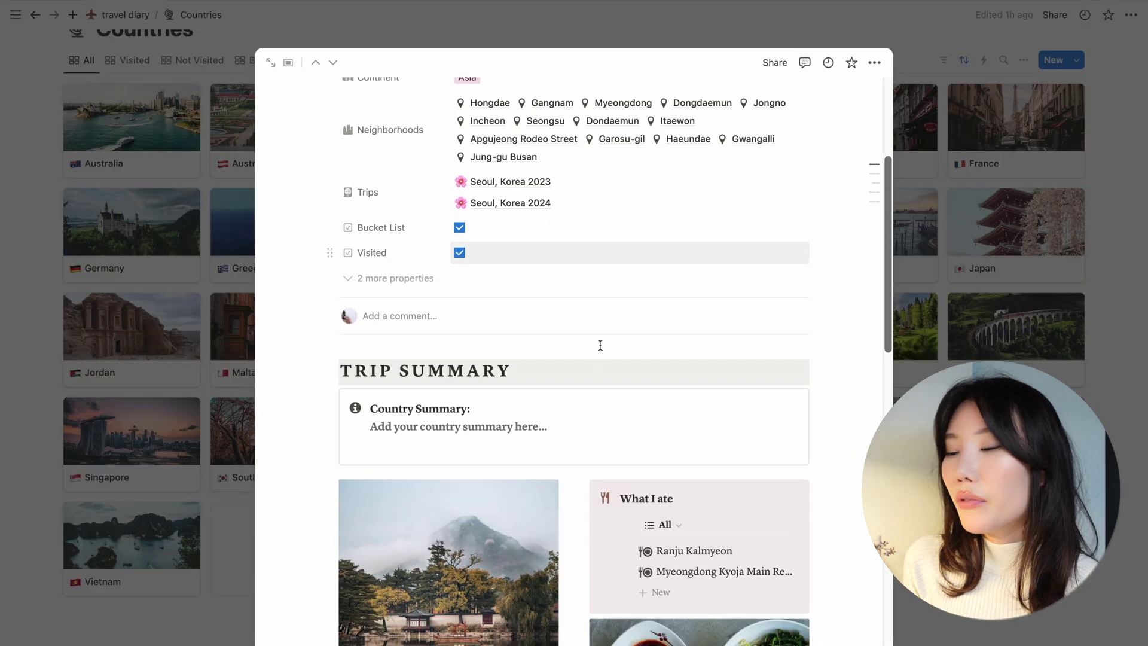
# Step: Examine South Korea's Trip Summary section, including the Country Summary, photos, Places I visited and What I ate lists
pyautogui.scroll(-5, 609, 451)
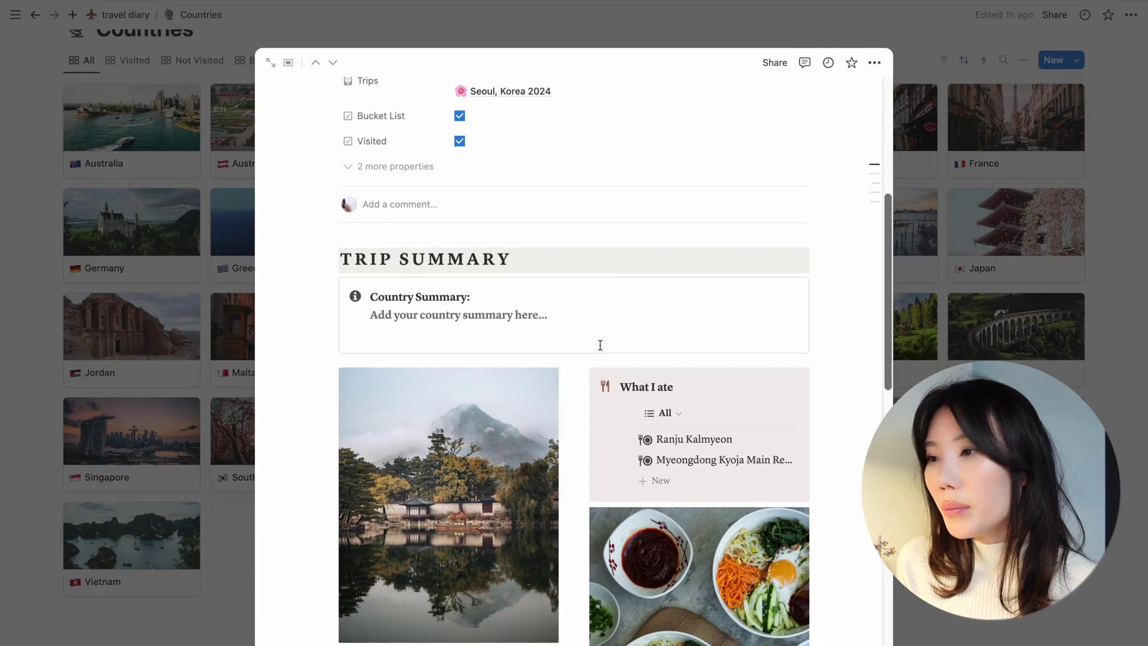
pyautogui.scroll(-2, 614, 232)
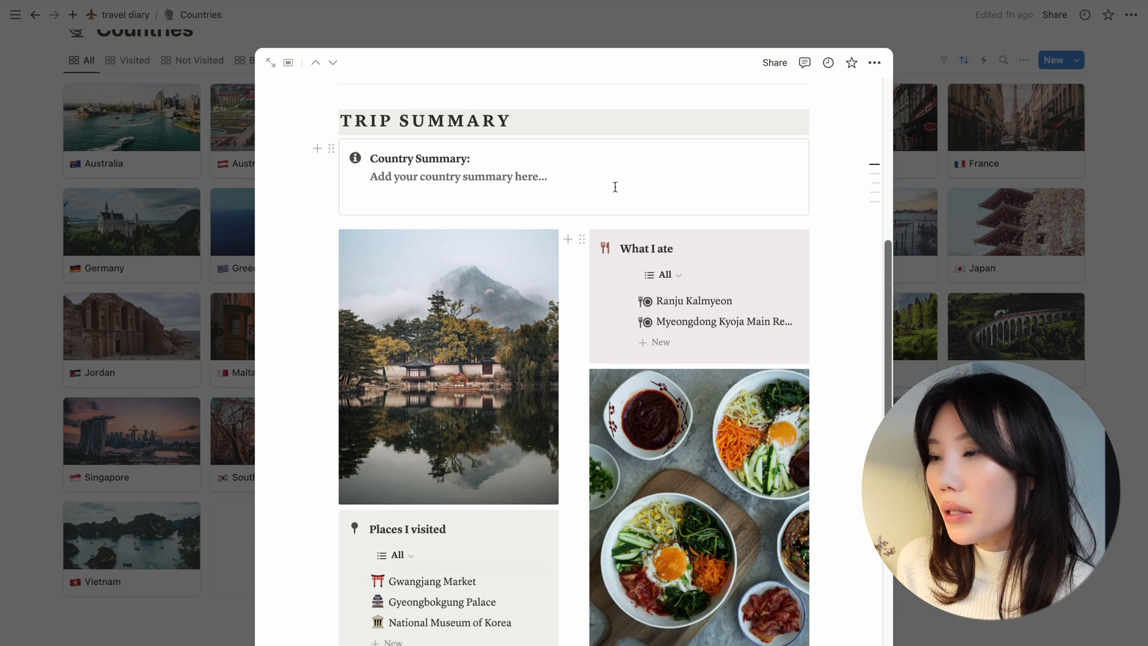
pyautogui.scroll(-2, 602, 186)
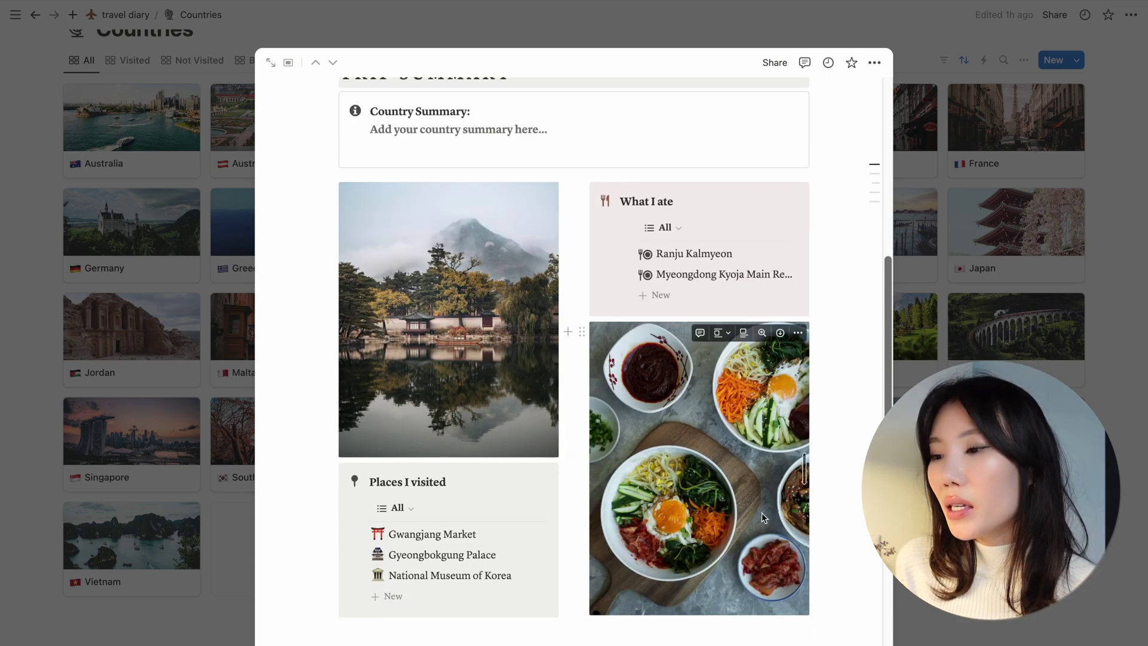
pyautogui.scroll(-3, 508, 557)
pyautogui.scroll(-1, 519, 472)
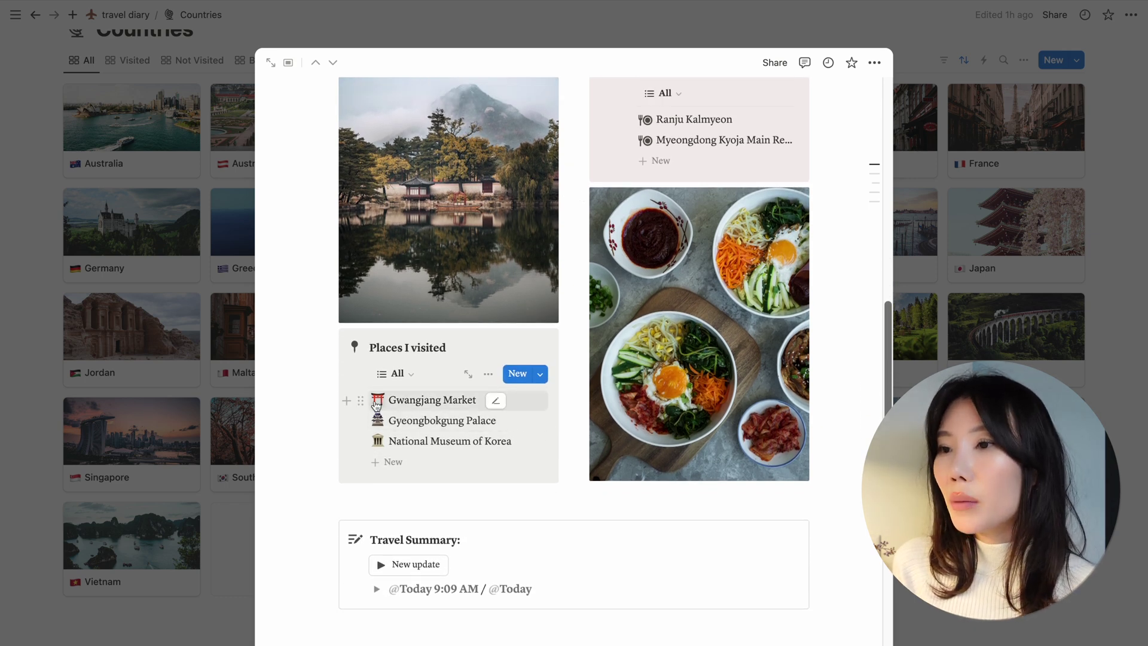
pyautogui.scroll(2, 747, 179)
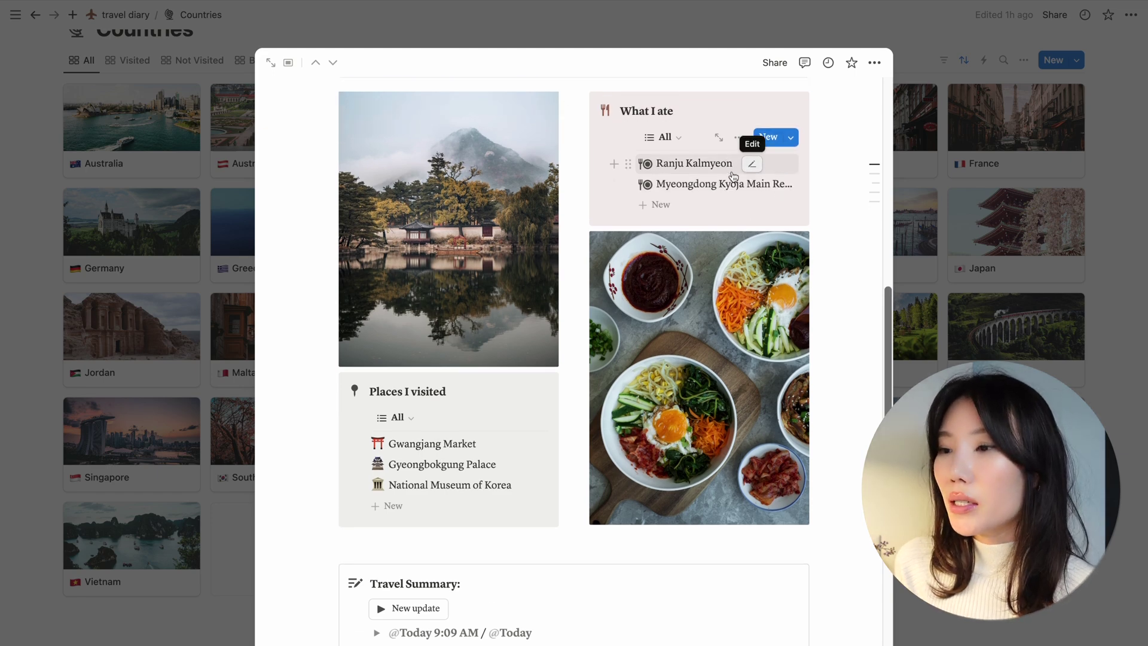
pyautogui.scroll(2, 749, 423)
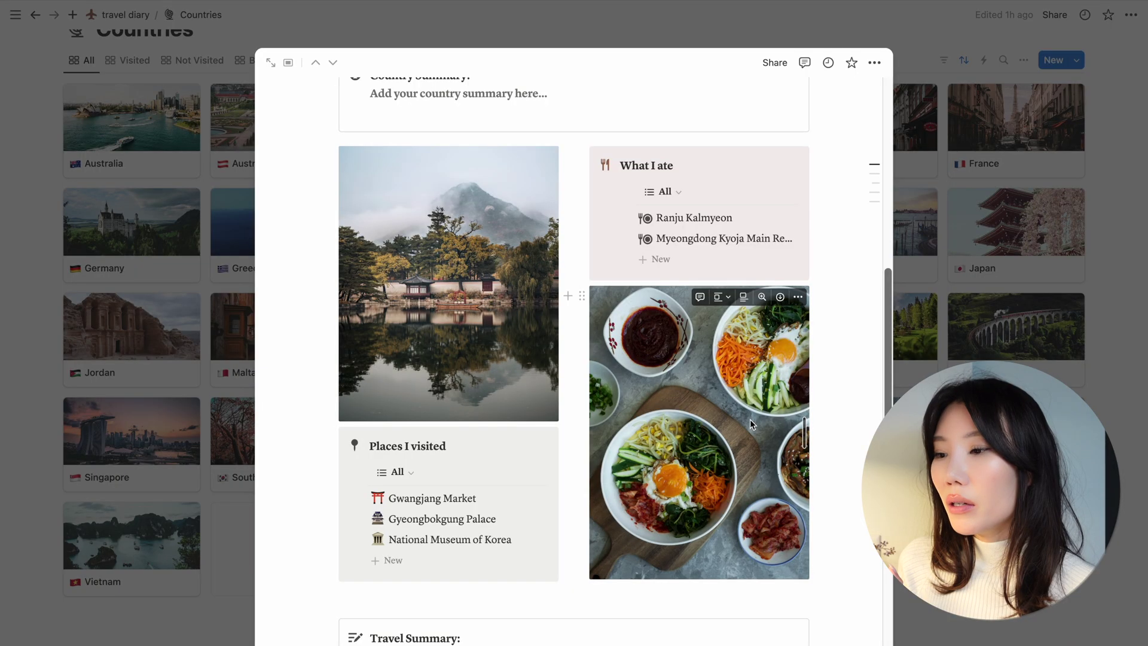
# Step: Check the existing dated entry under South Korea's Travel Summary and collapse it again
pyautogui.scroll(-5, 750, 418)
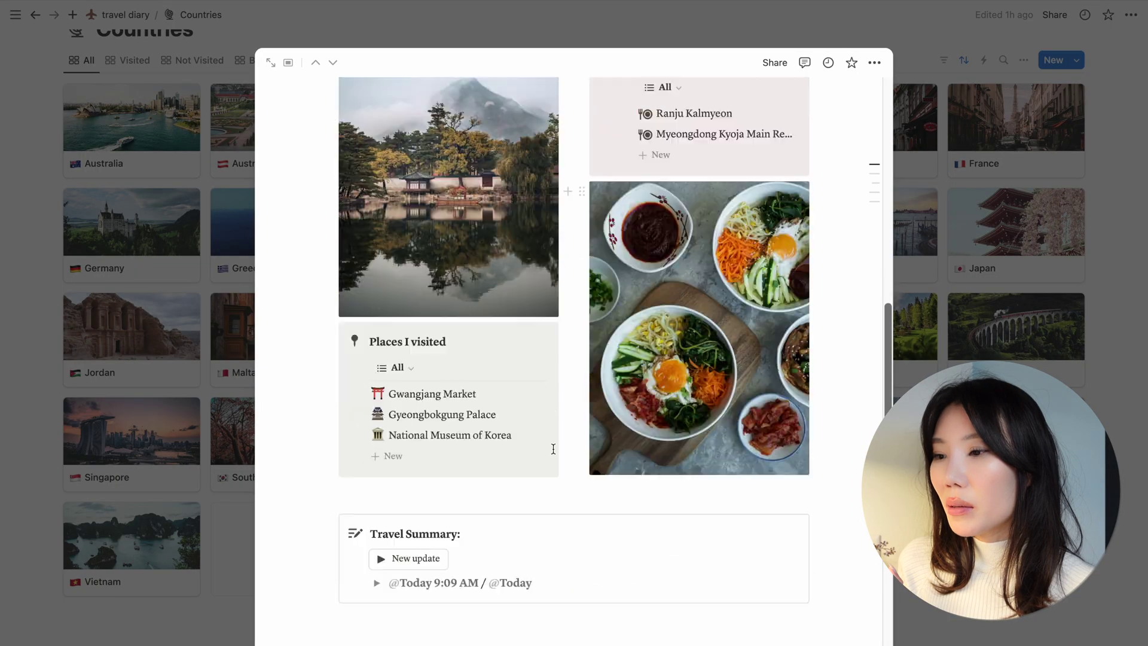
pyautogui.scroll(-1, 658, 483)
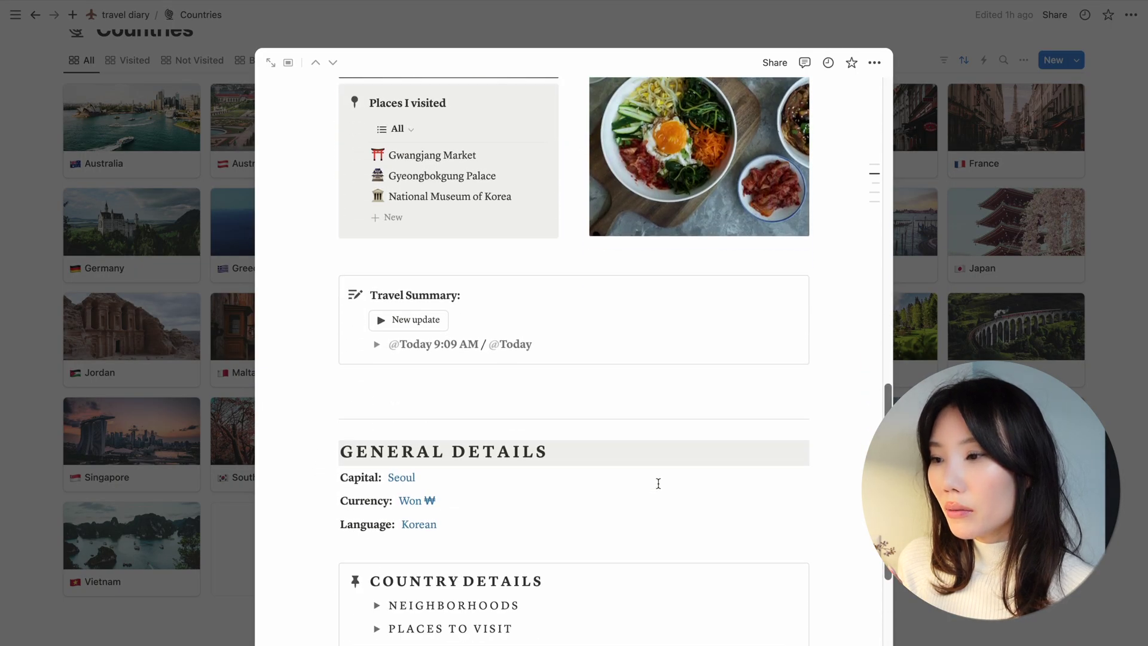
pyautogui.click(377, 345)
pyautogui.click(376, 344)
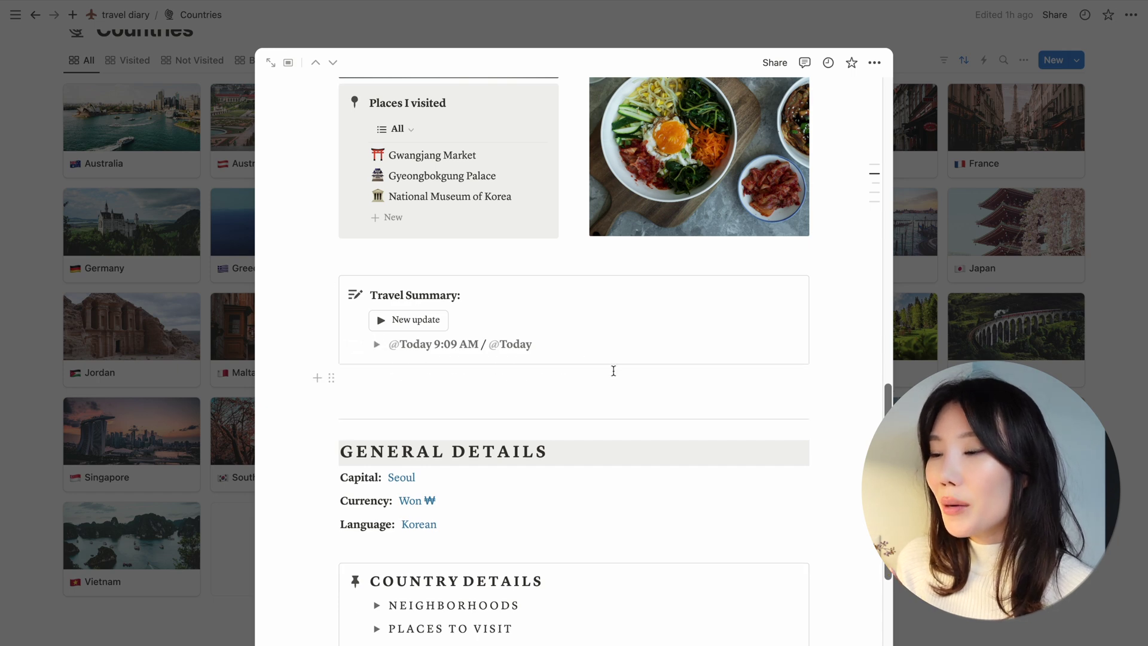
# Step: Add (00.75) after the Won symbol in the Currency line of South Korea's General Details
pyautogui.scroll(-3, 614, 370)
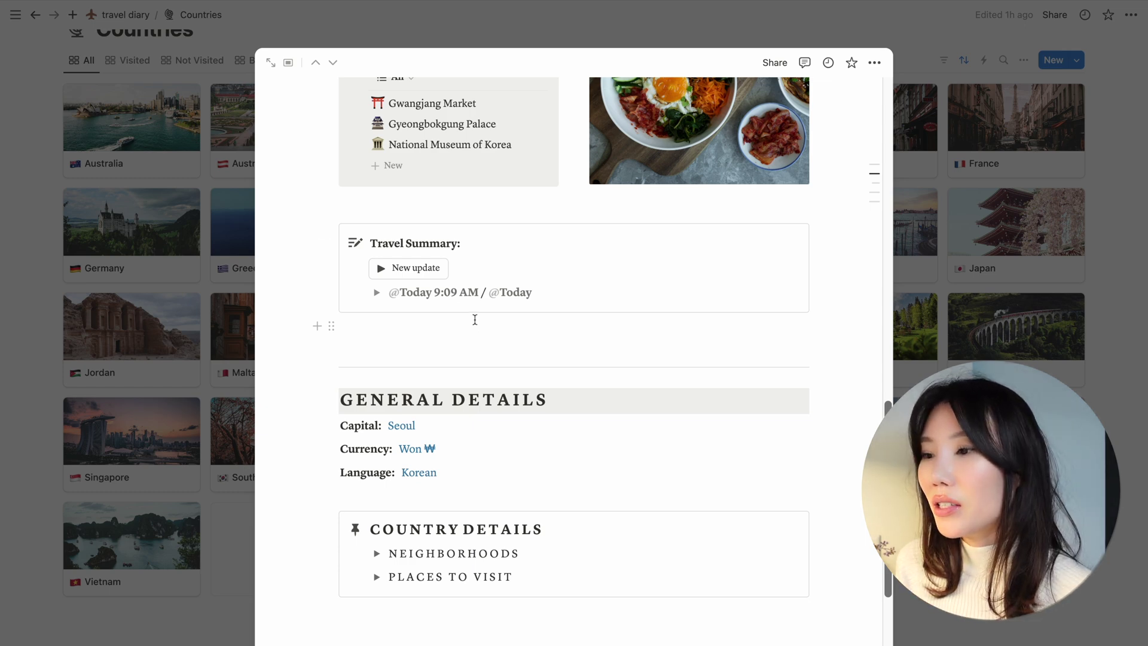
pyautogui.scroll(-10, 598, 352)
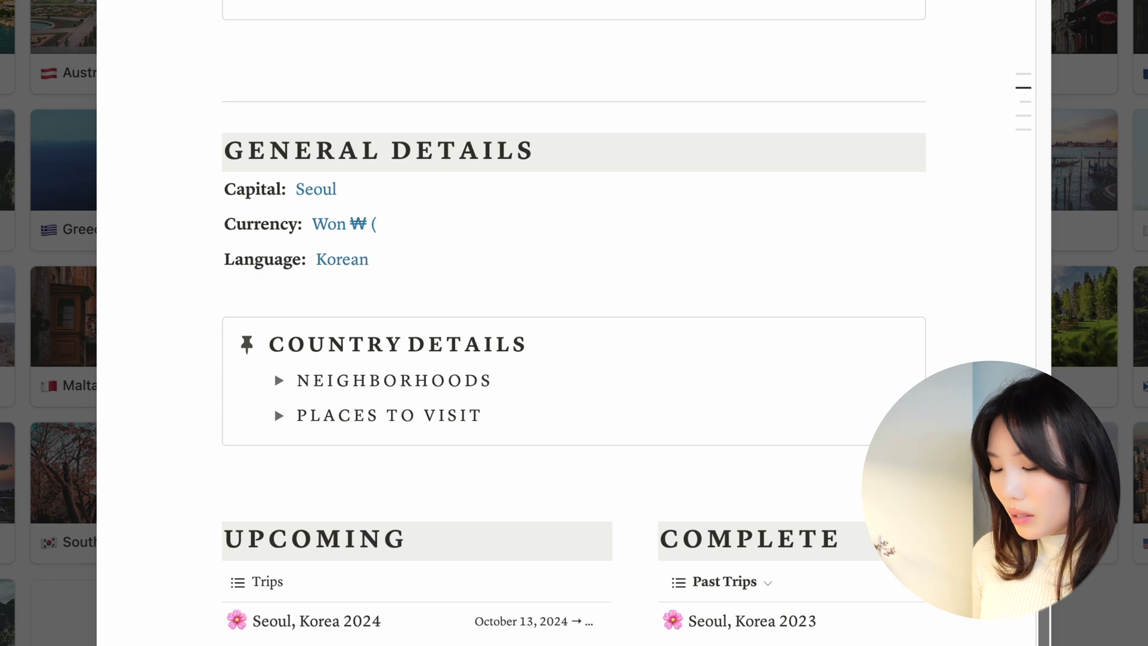
pyautogui.write('.75')
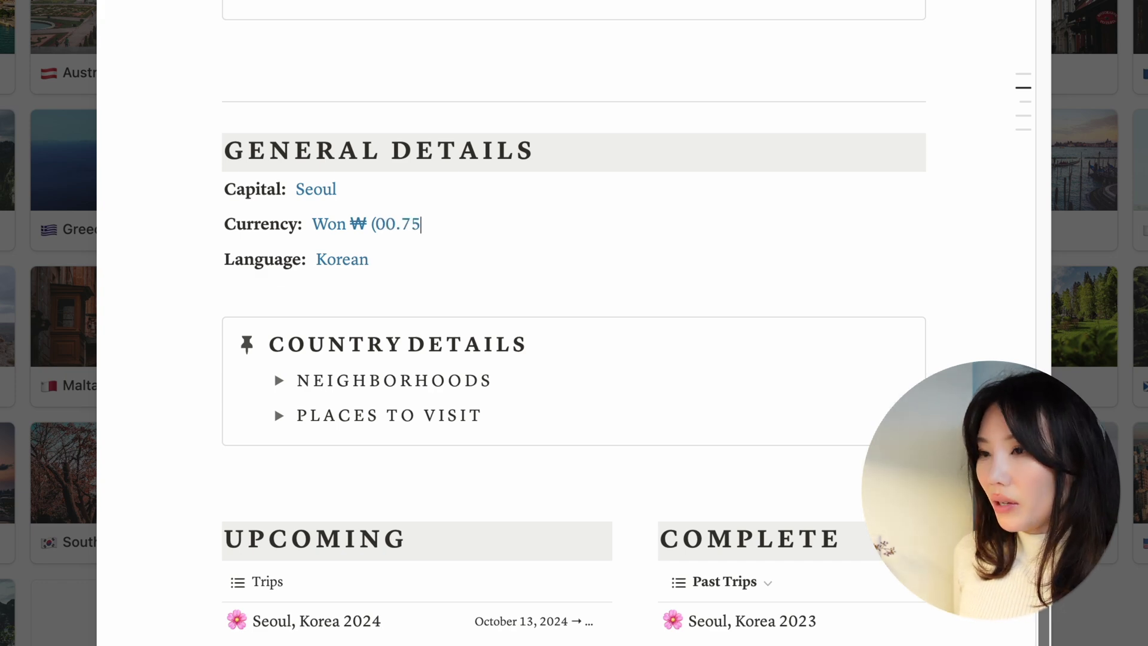
pyautogui.write(')')
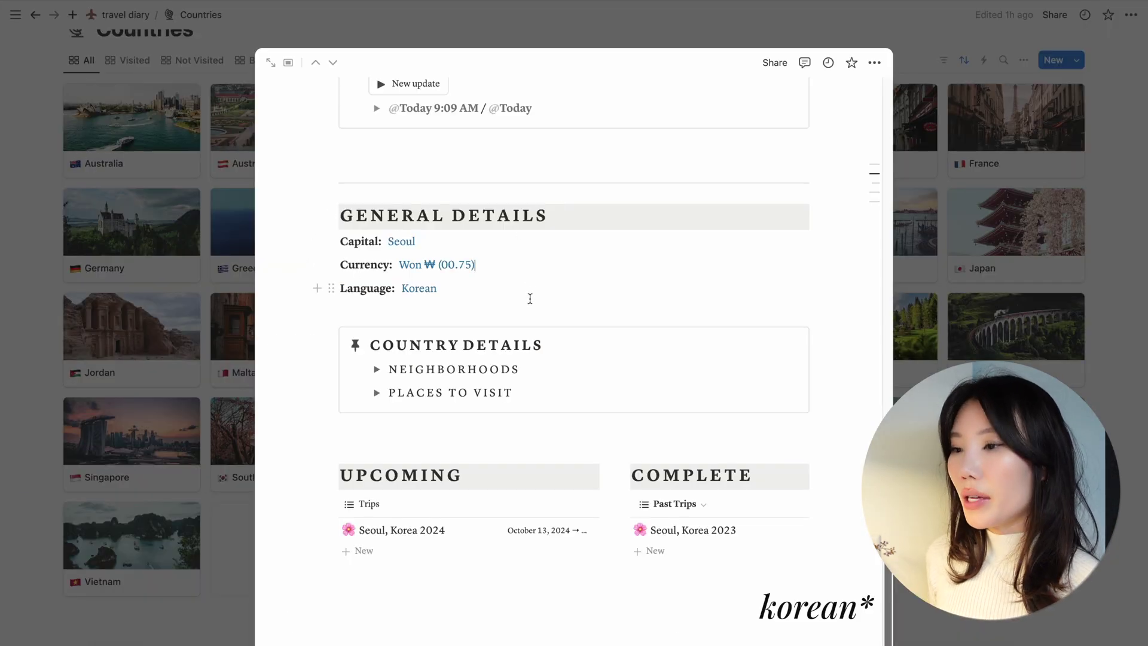
# Step: Expand the Neighborhoods toggle under South Korea's Country Details and look through the Busan and Seoul groups
pyautogui.scroll(-1, 538, 322)
pyautogui.scroll(1, 552, 357)
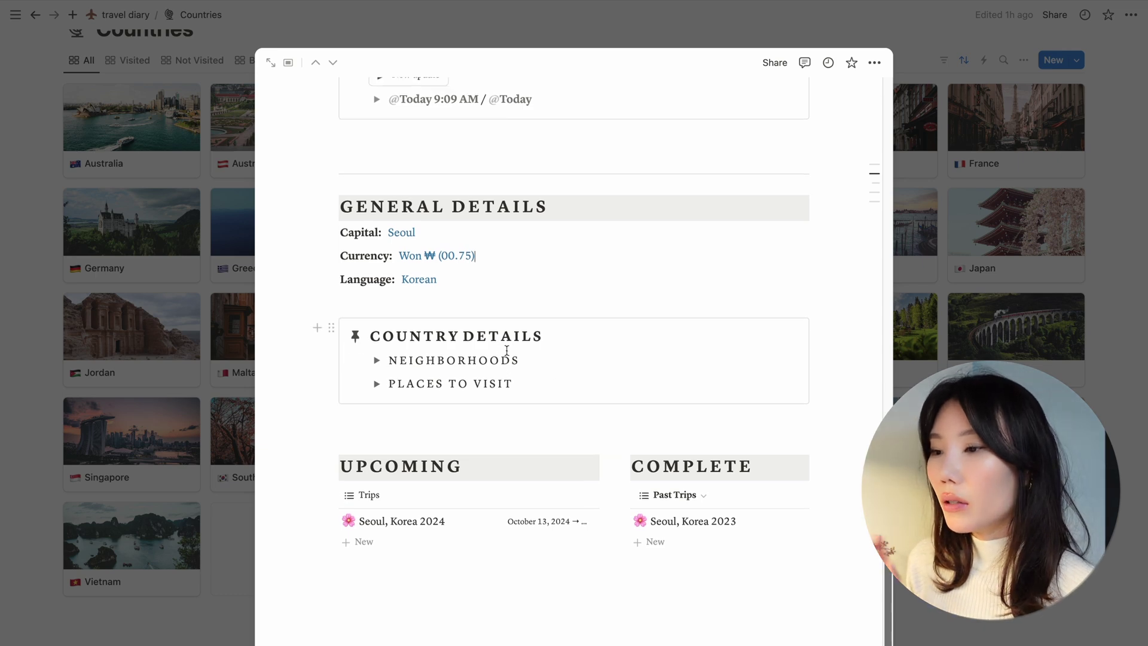
pyautogui.click(376, 359)
pyautogui.scroll(-3, 708, 374)
pyautogui.scroll(-2, 709, 375)
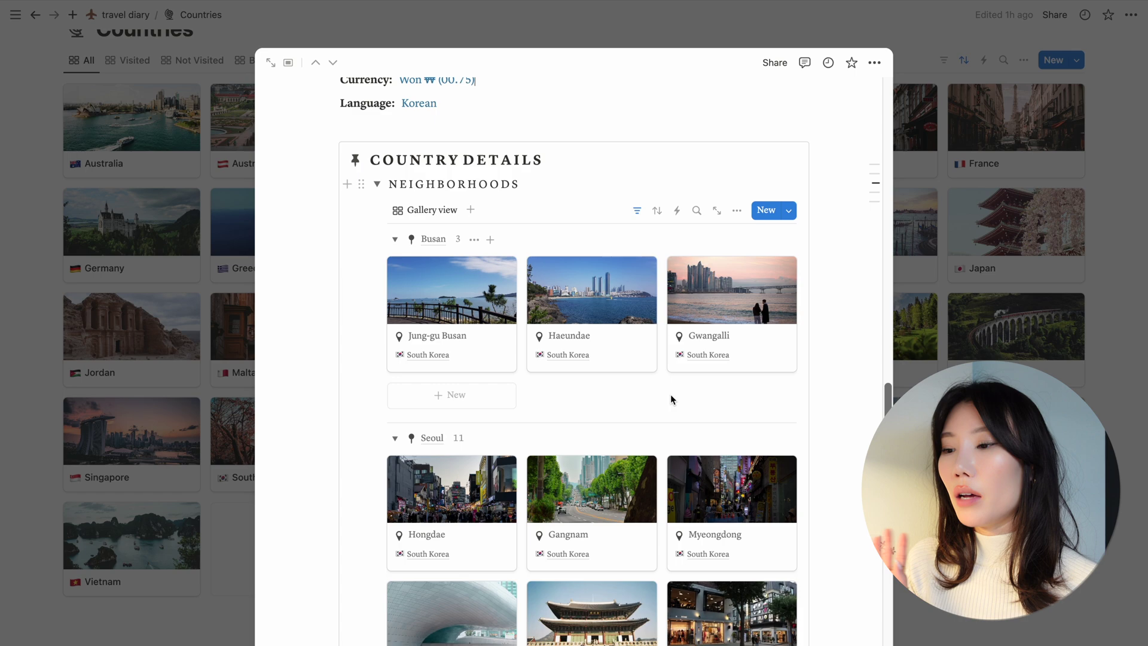
pyautogui.scroll(-2, 670, 397)
pyautogui.scroll(-2, 661, 472)
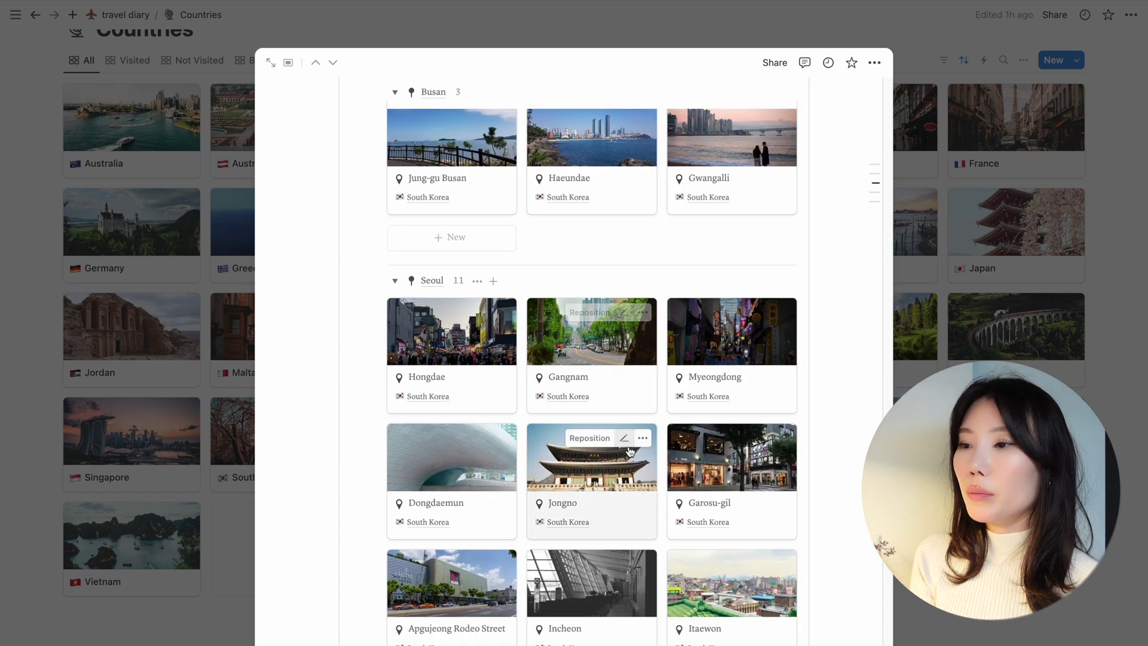
# Step: Expand the Places to Visit toggle and review its gallery, down to the Upcoming and Complete trip lists
pyautogui.scroll(-10, 590, 394)
pyautogui.click(377, 364)
pyautogui.scroll(-3, 698, 429)
pyautogui.scroll(-1, 698, 428)
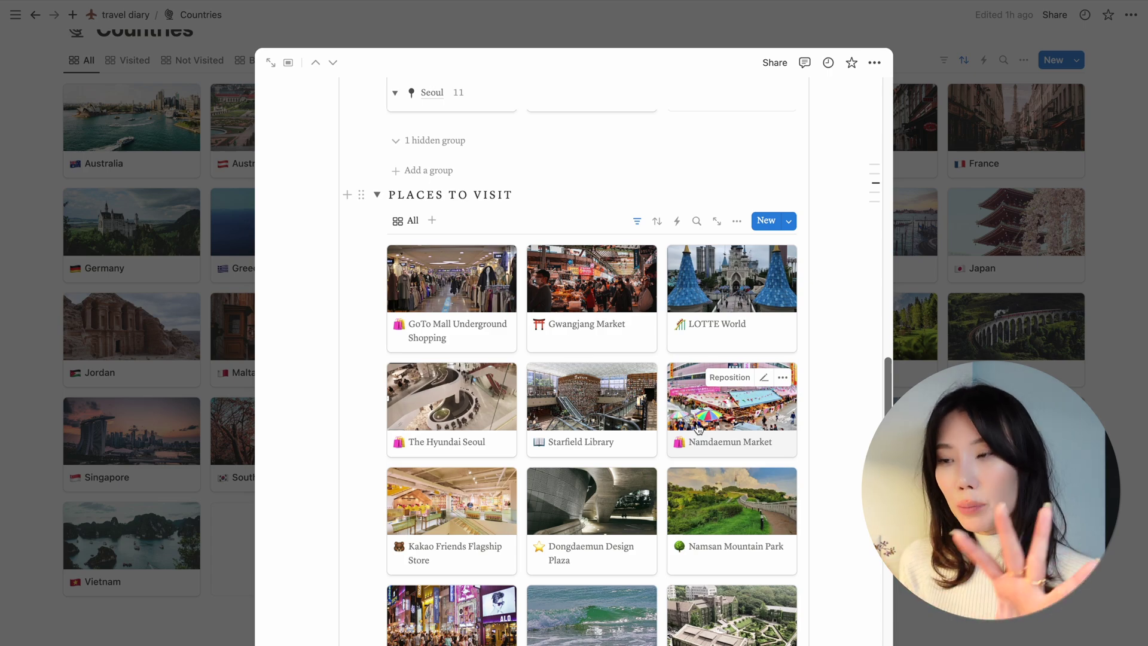
pyautogui.scroll(-5, 697, 428)
pyautogui.scroll(5, 584, 484)
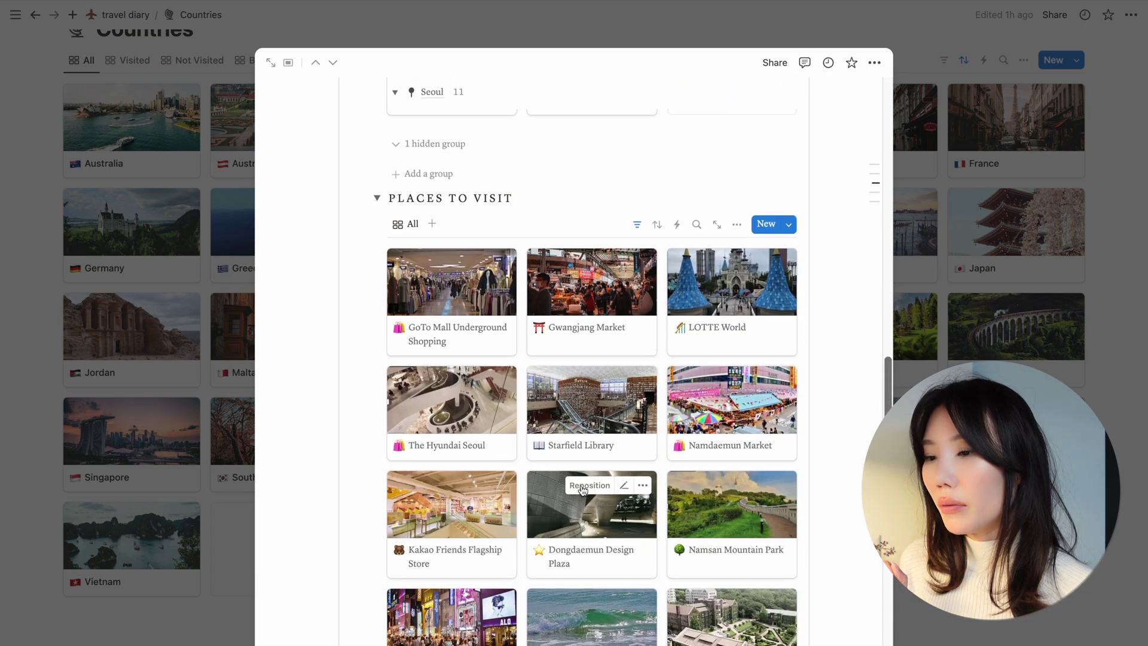
pyautogui.scroll(-10, 584, 484)
pyautogui.scroll(-10, 583, 491)
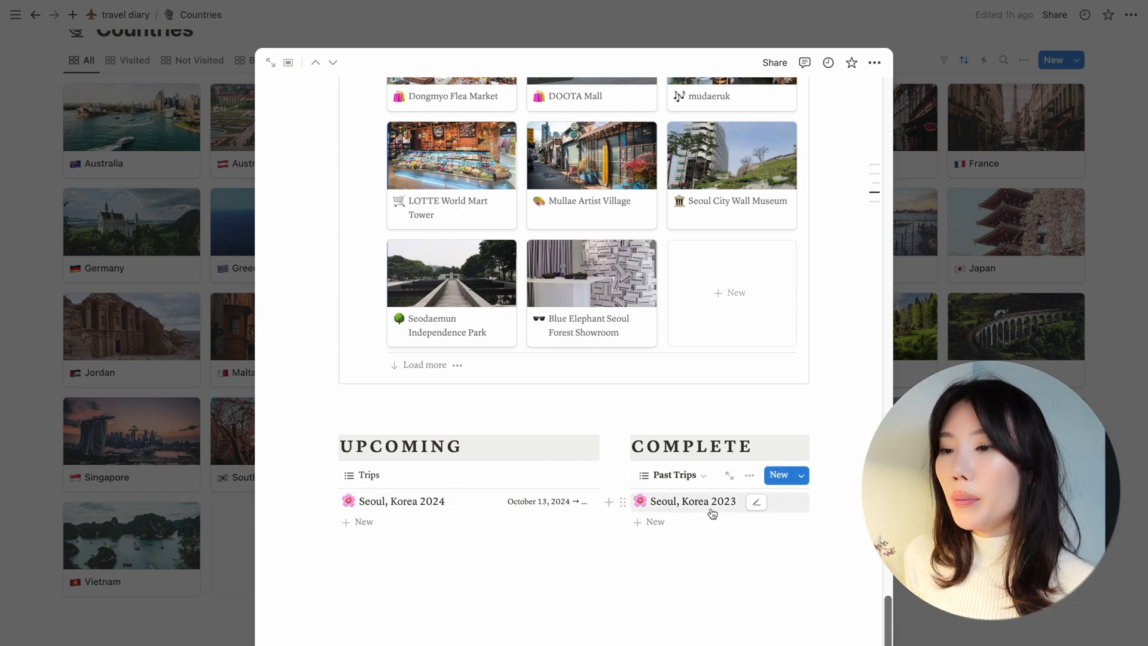
# Step: Close the South Korea page and open the Cities database from the travel diary's navigation
pyautogui.click(122, 14)
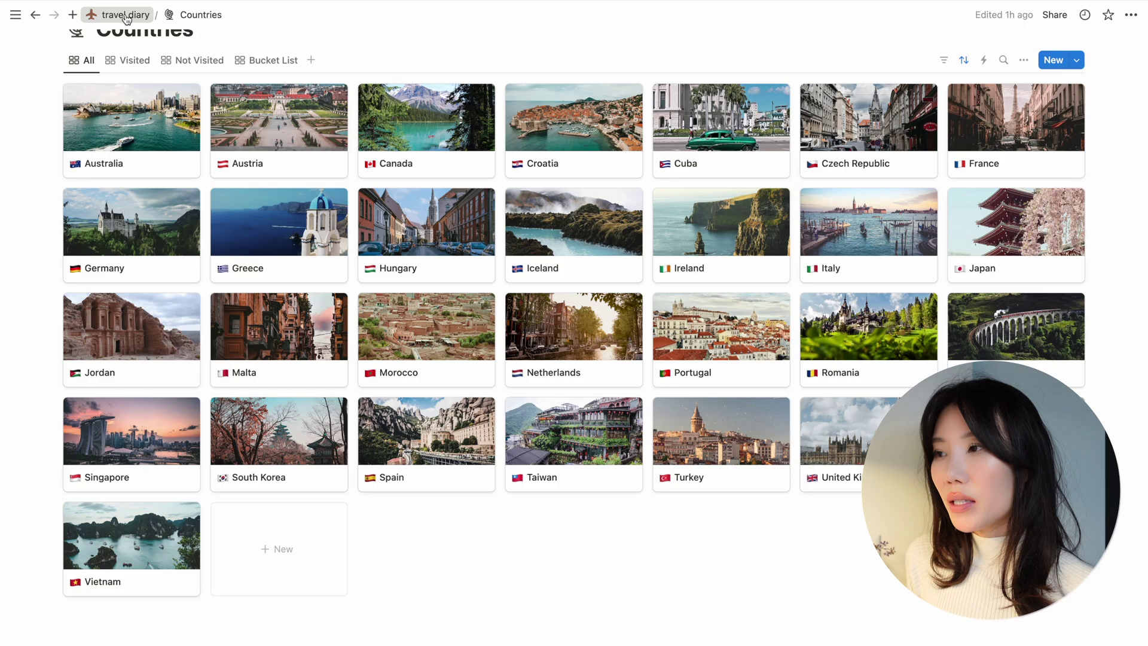
pyautogui.click(122, 15)
pyautogui.scroll(-3, 371, 382)
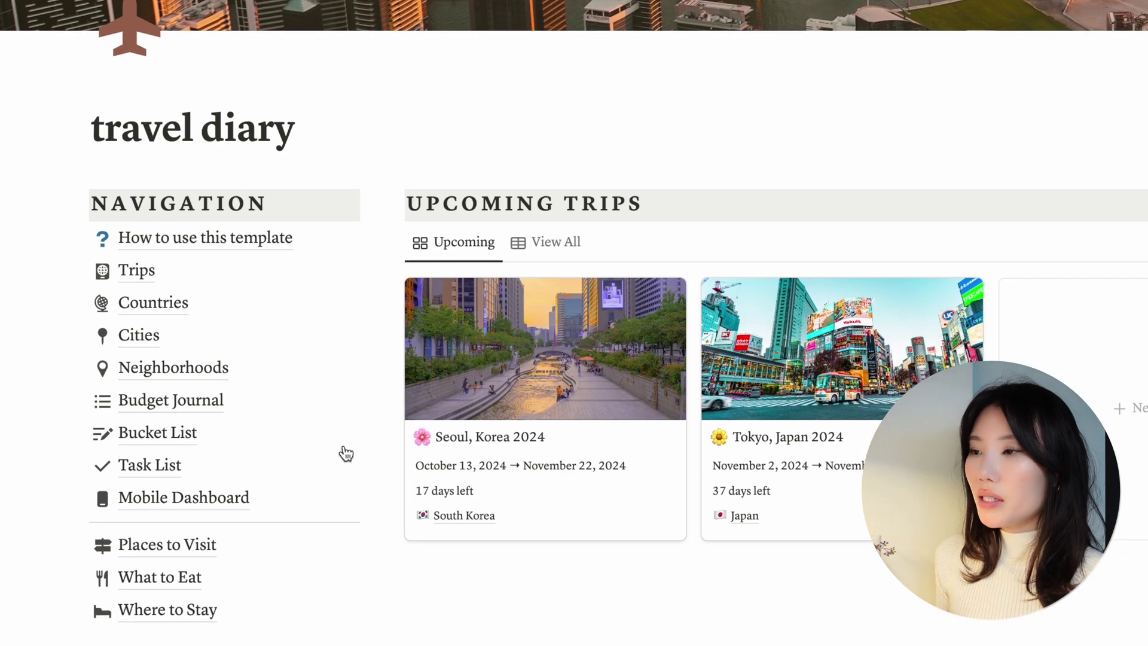
pyautogui.click(89, 308)
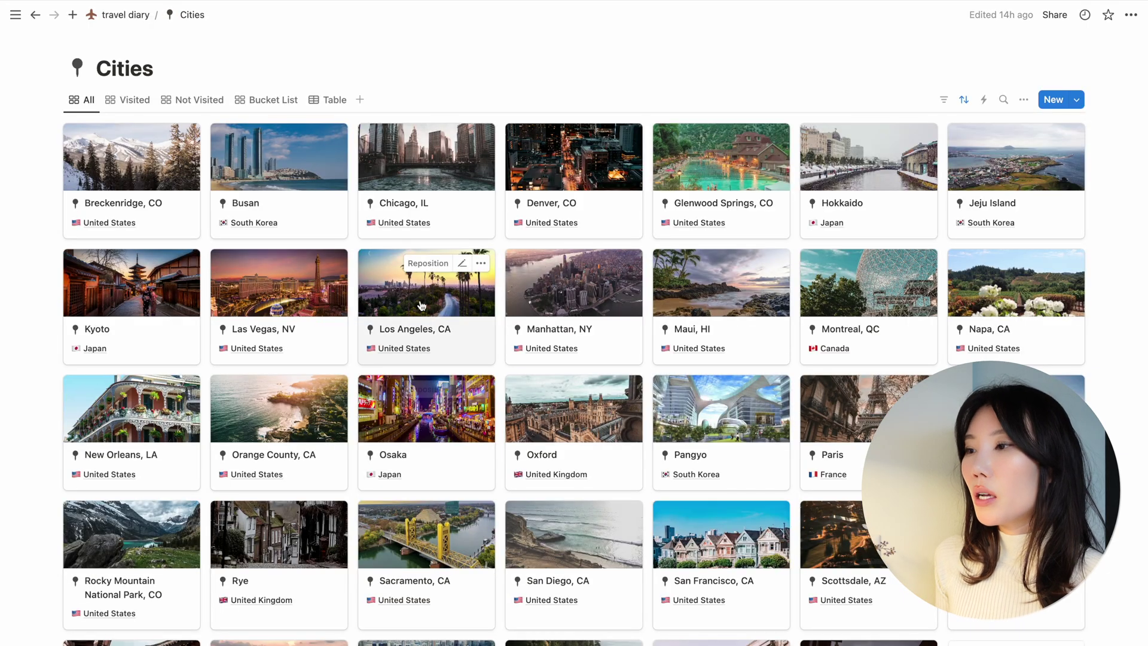
# Step: Check the Visited, Table and Bucket List views of the Cities database, then return to the All view
pyautogui.click(123, 101)
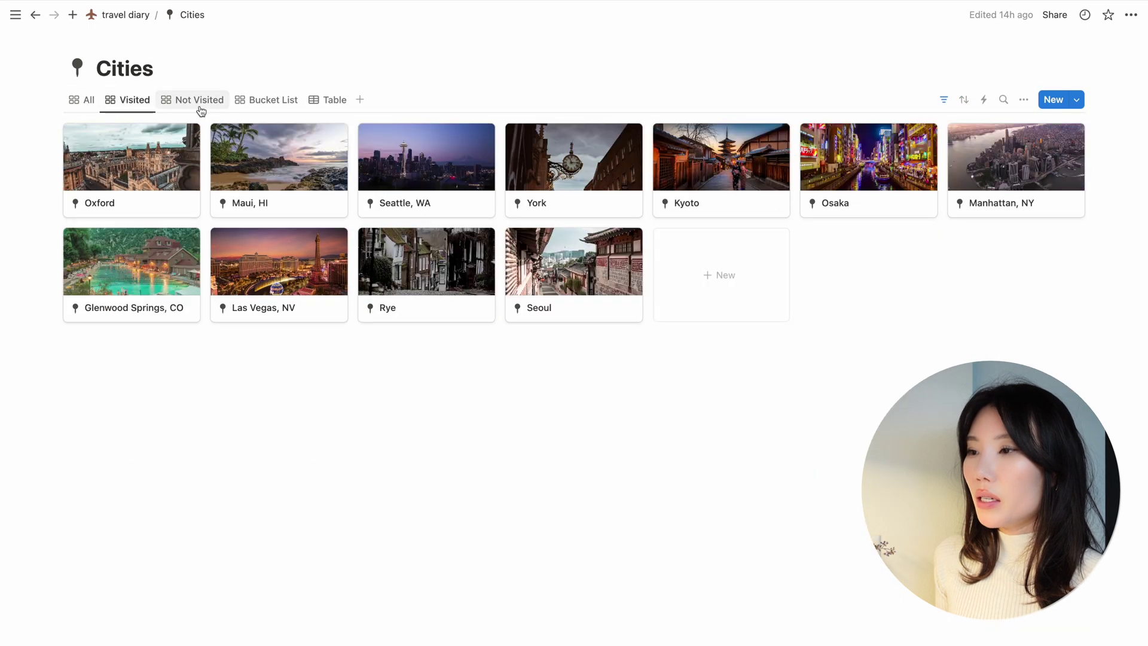
pyautogui.click(326, 102)
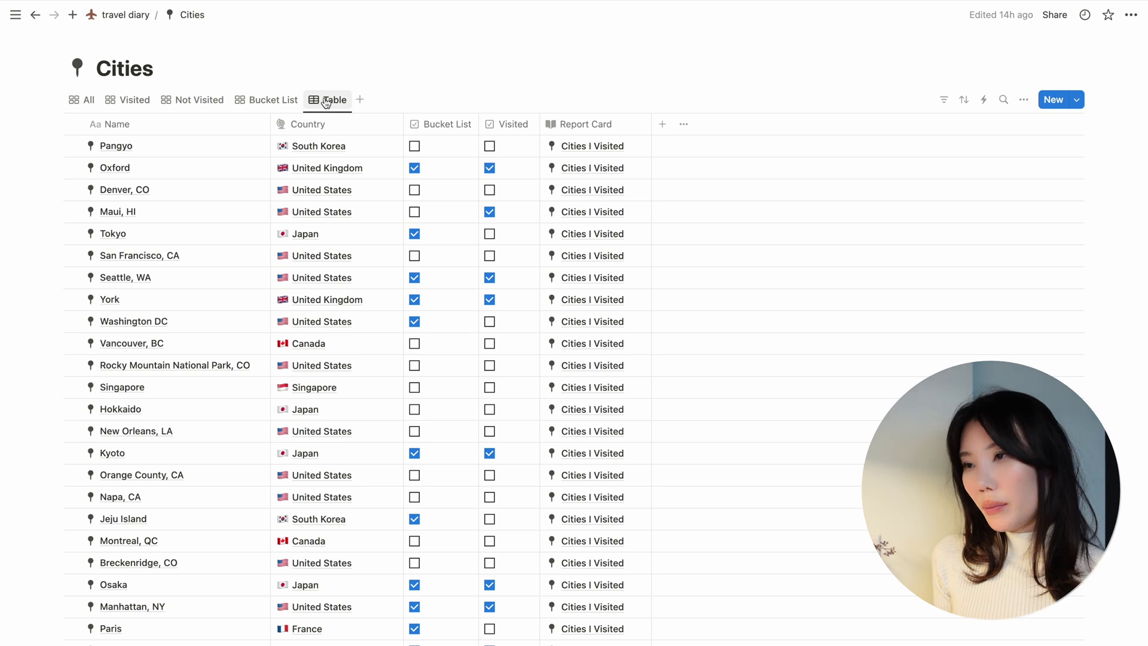
pyautogui.click(266, 99)
pyautogui.click(81, 99)
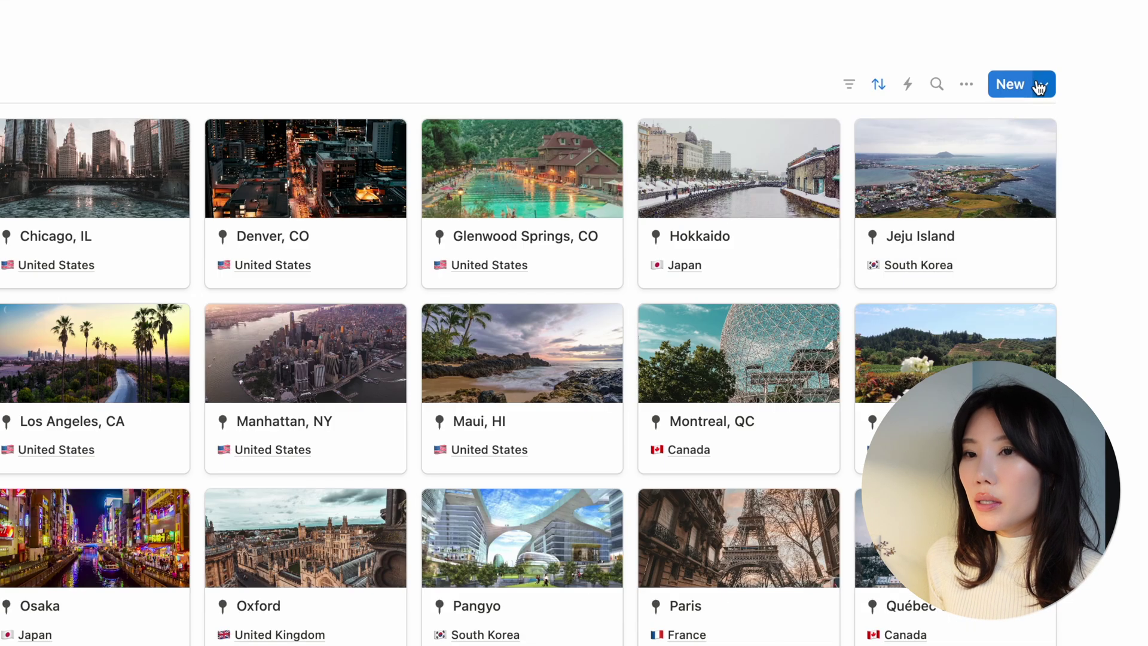
# Step: Open the default City template for editing and reveal its two hidden properties to review all of them
pyautogui.click(1076, 99)
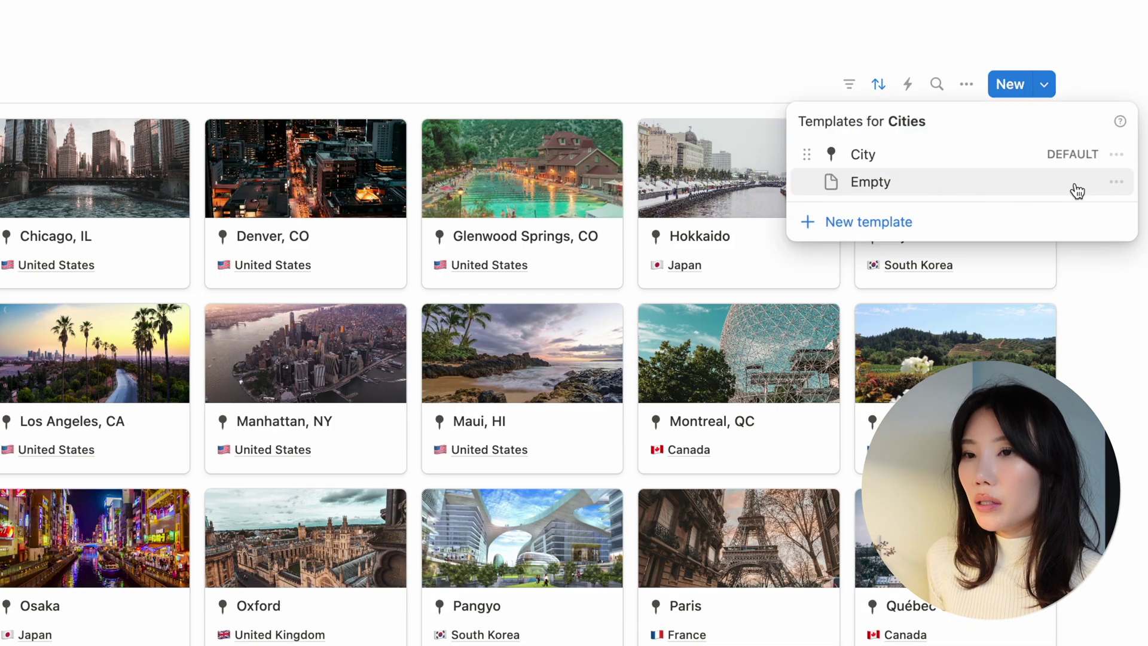
pyautogui.click(1114, 158)
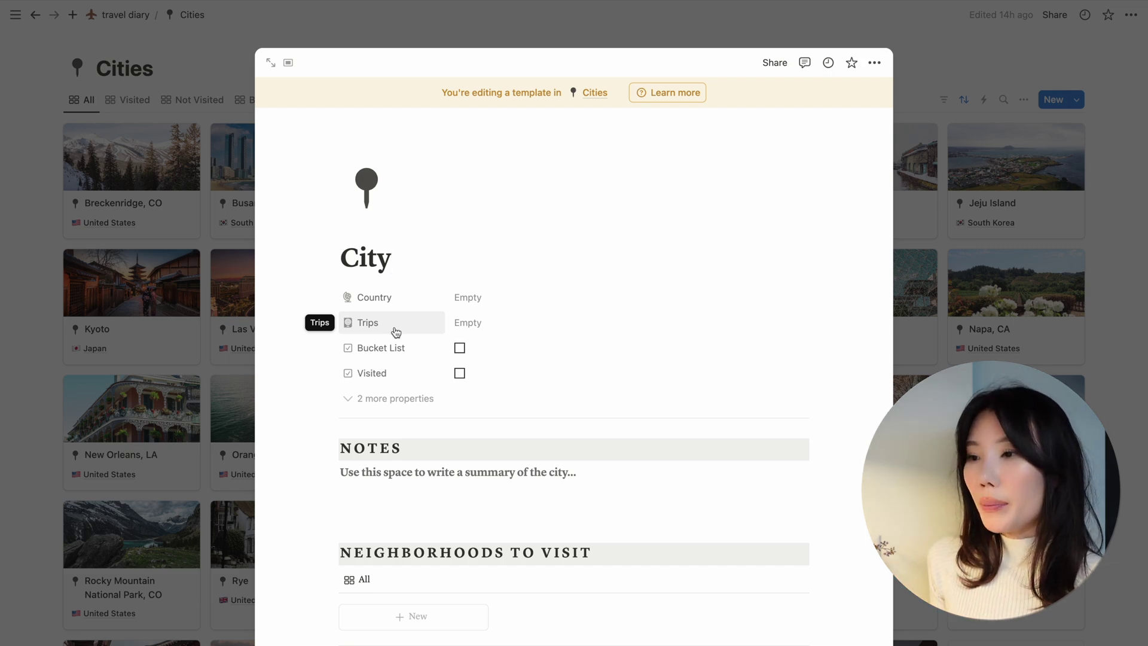
pyautogui.scroll(-1, 508, 338)
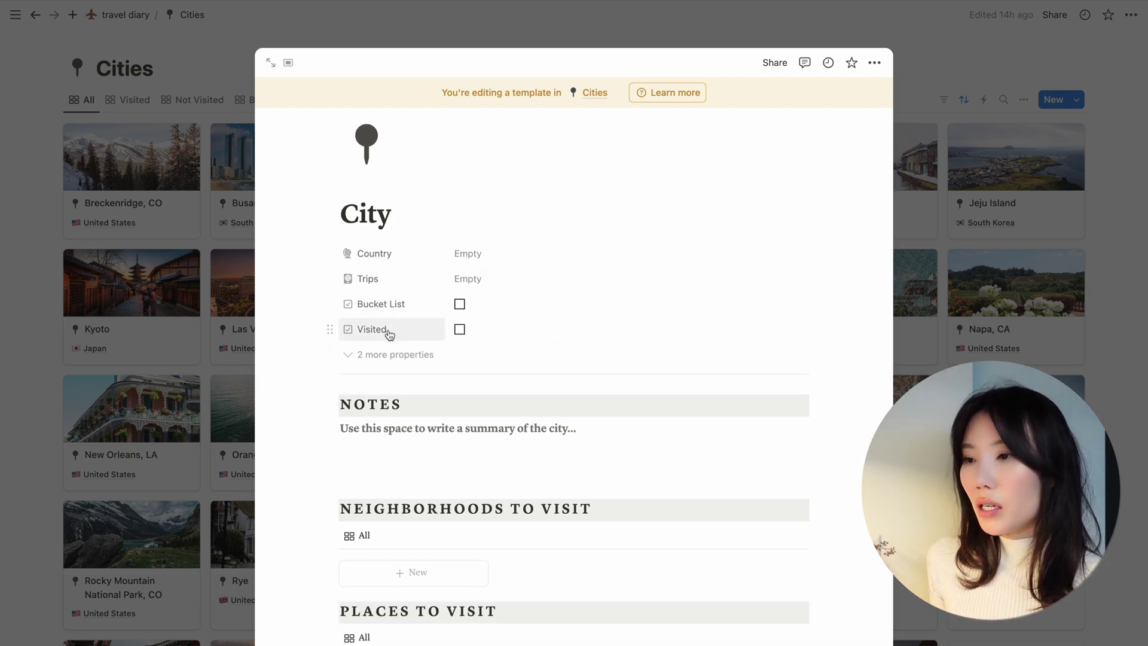
pyautogui.click(373, 356)
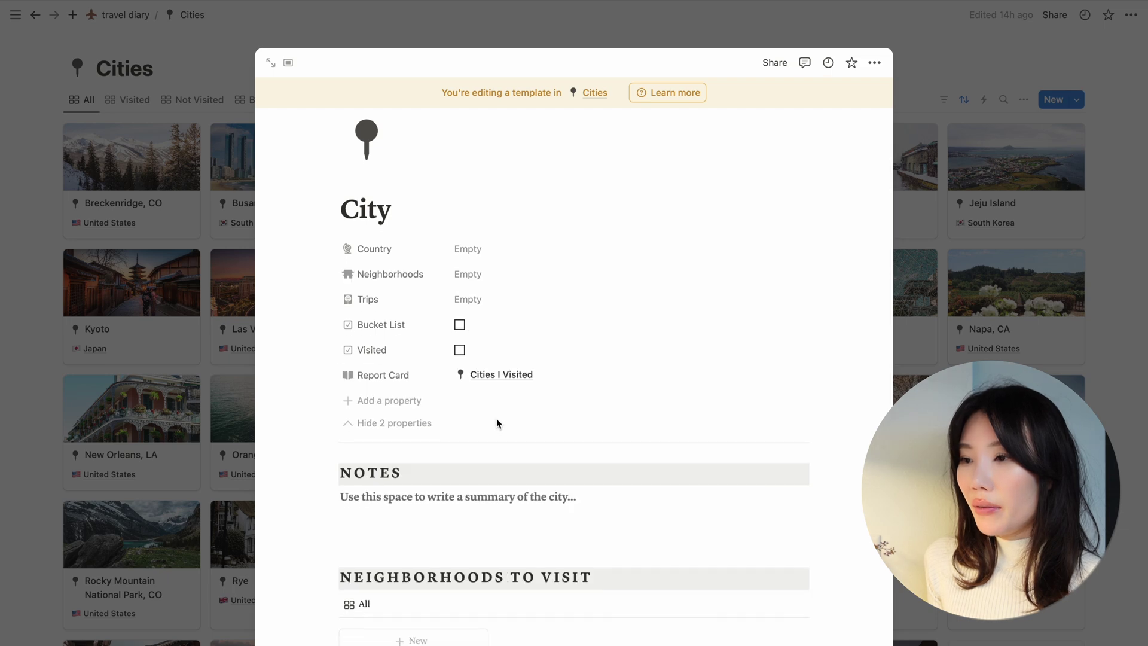
pyautogui.scroll(-1, 529, 414)
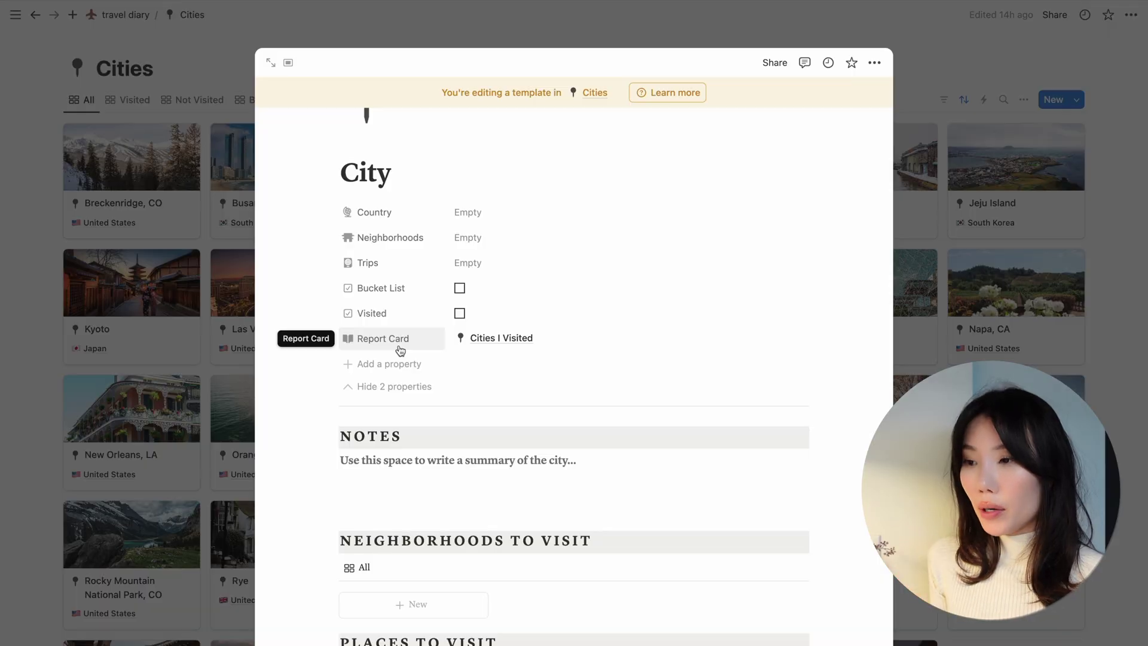
# Step: Review the City template's Notes, Neighborhoods to Visit, Places to Visit, What to Eat and Where to Stay sections, and close it
pyautogui.scroll(-2, 512, 364)
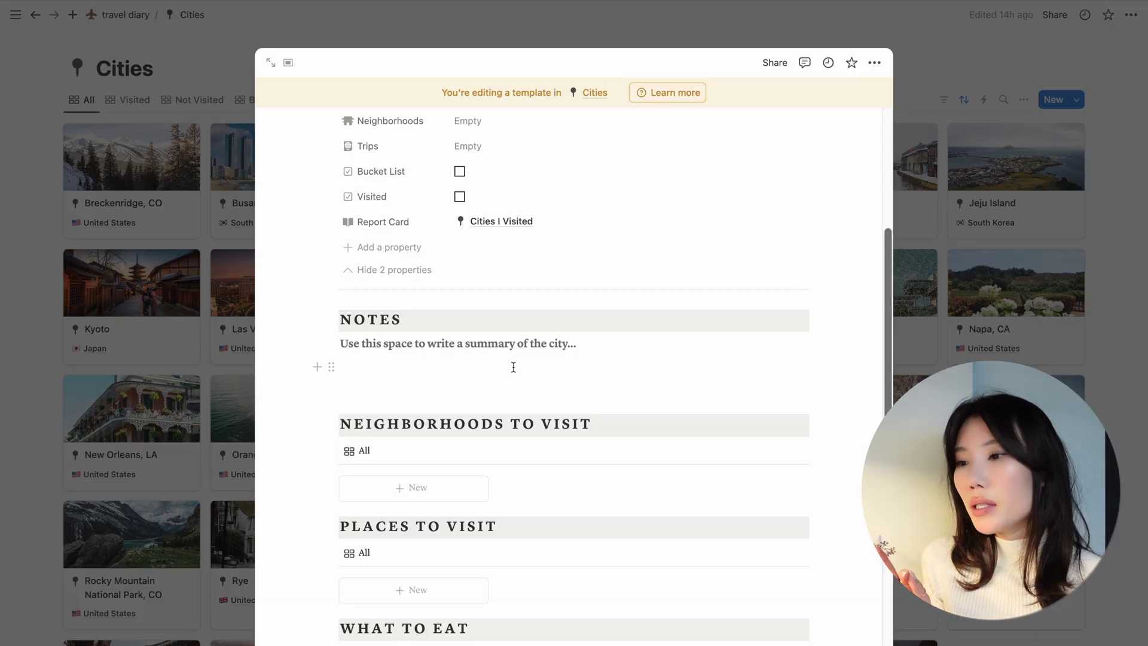
pyautogui.click(405, 366)
pyautogui.scroll(-2, 520, 367)
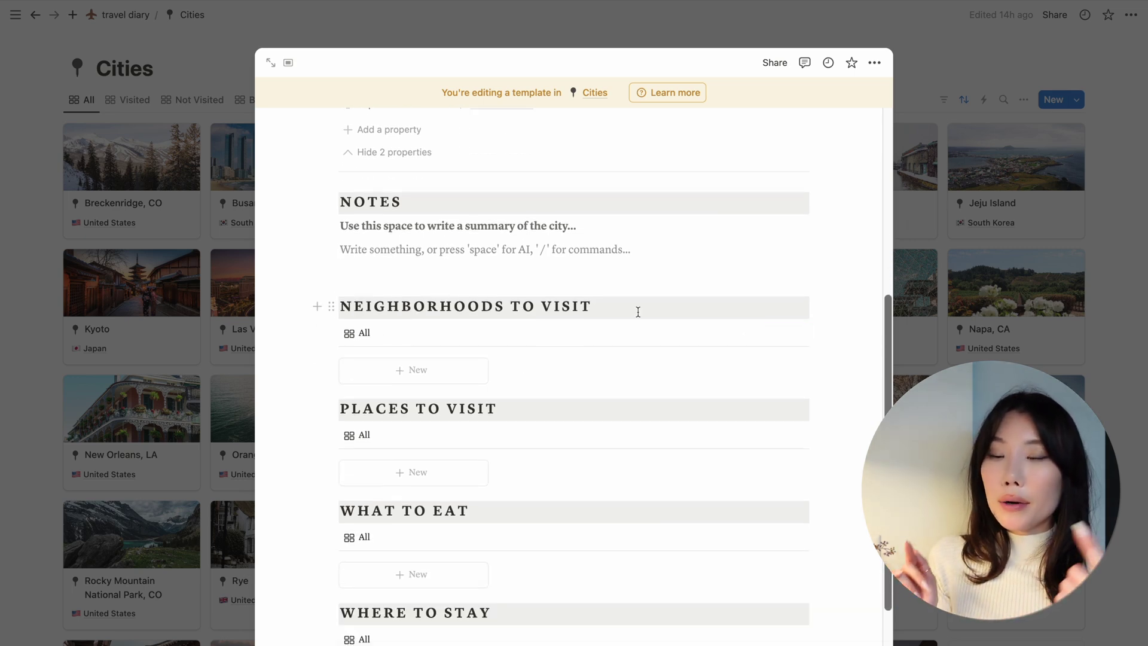
pyautogui.scroll(-1, 637, 314)
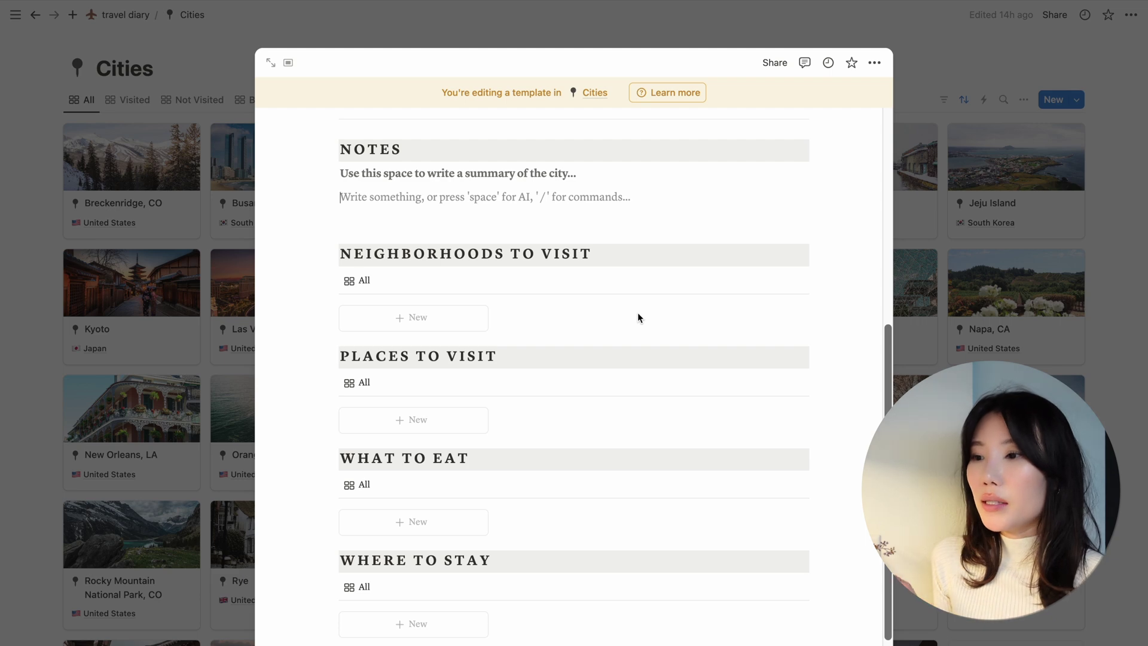
pyautogui.scroll(-1, 591, 364)
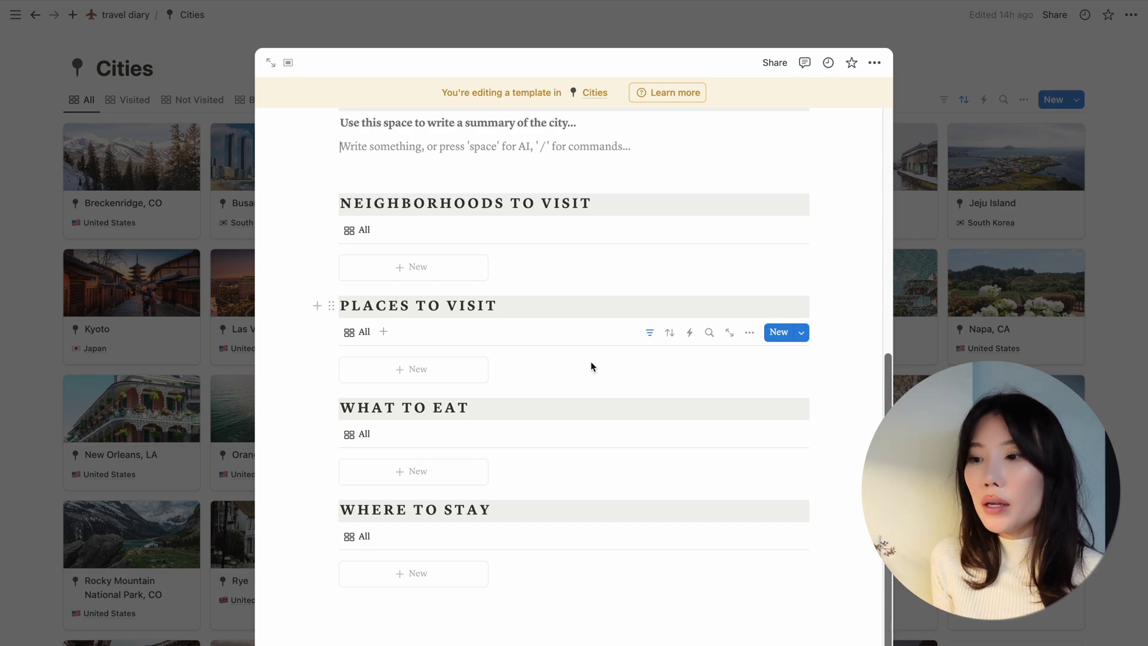
pyautogui.press('Escape')
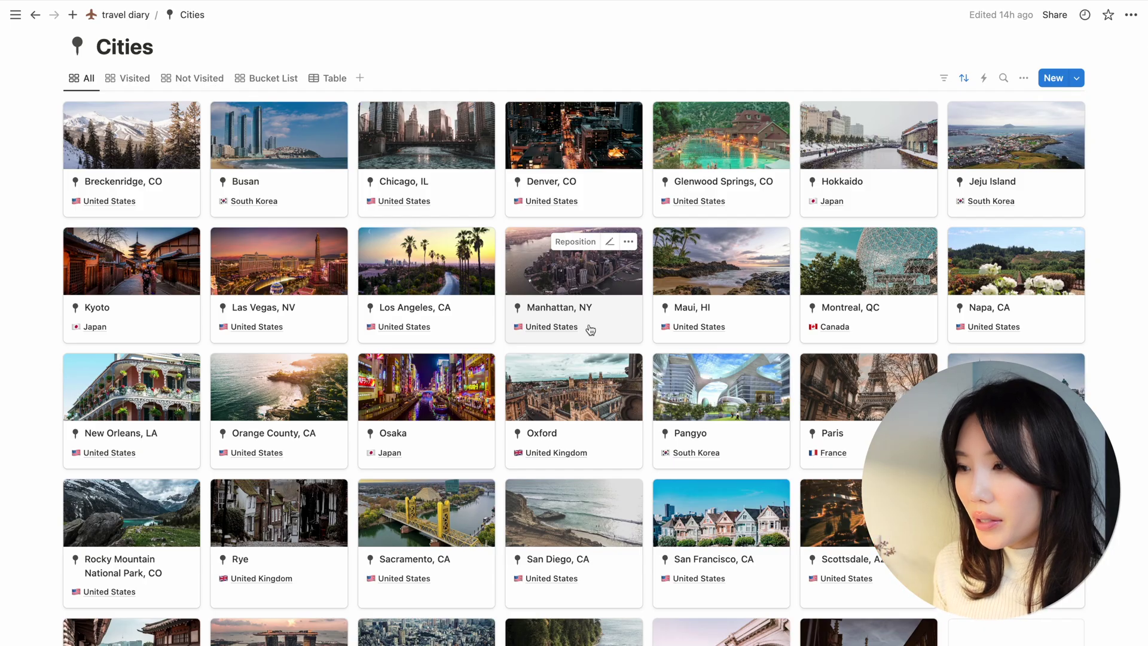
# Step: Open the Seoul page from the Cities gallery and examine its properties, notes, neighborhoods, places to visit and Where to Eat gallery
pyautogui.scroll(-2, 590, 330)
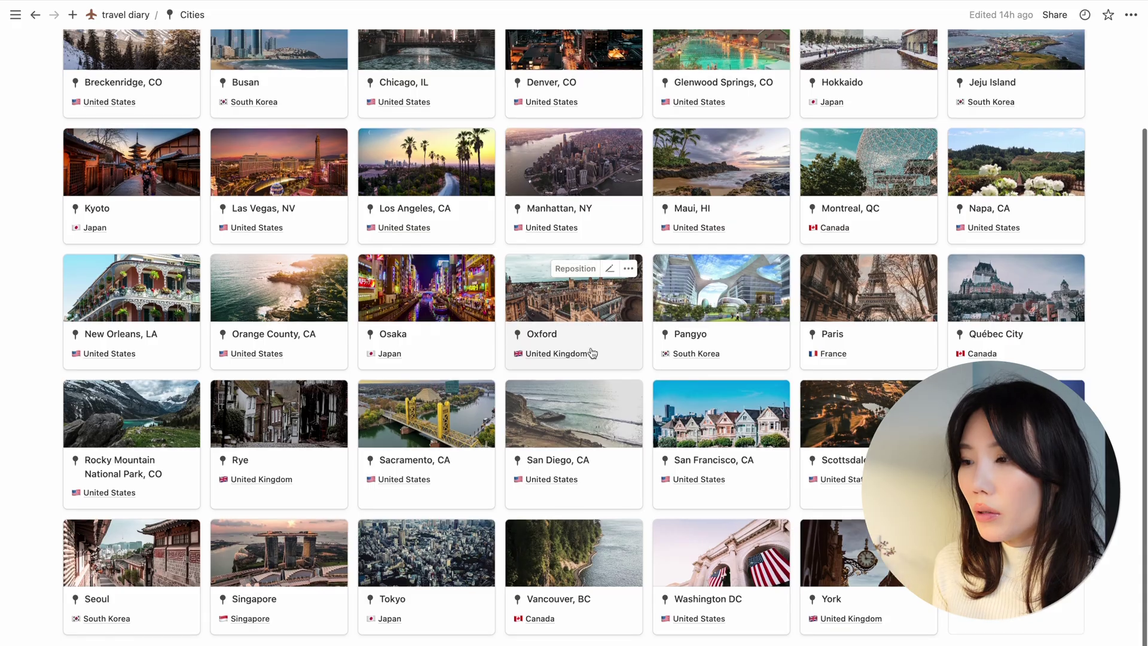
pyautogui.scroll(-1, 239, 419)
pyautogui.click(110, 533)
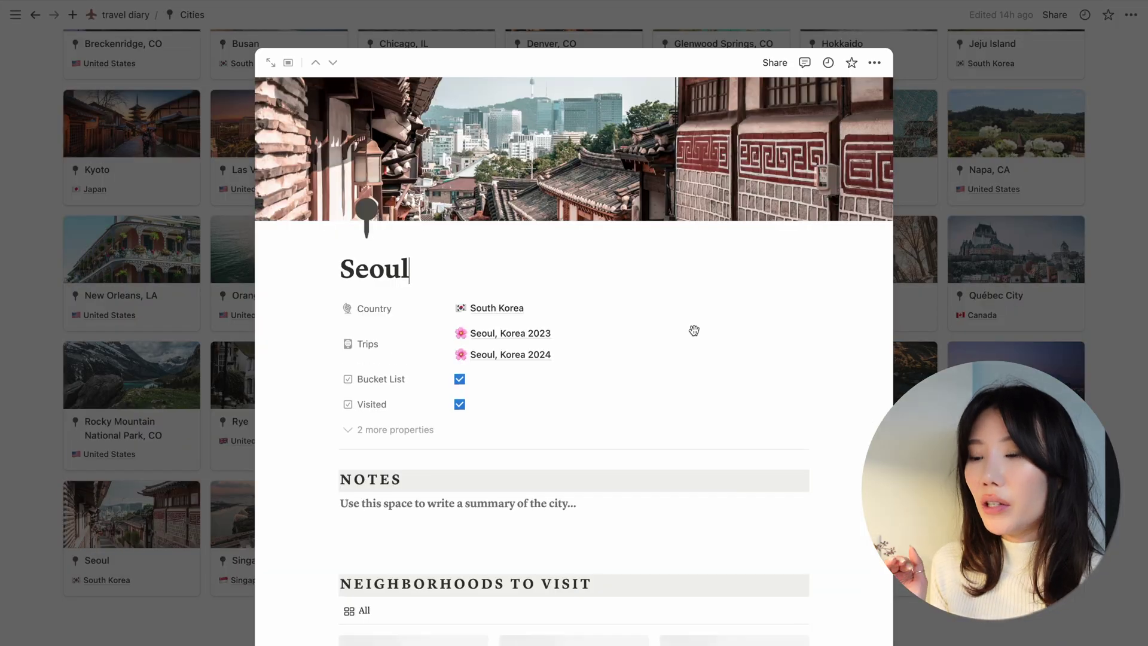
pyautogui.scroll(-5, 694, 331)
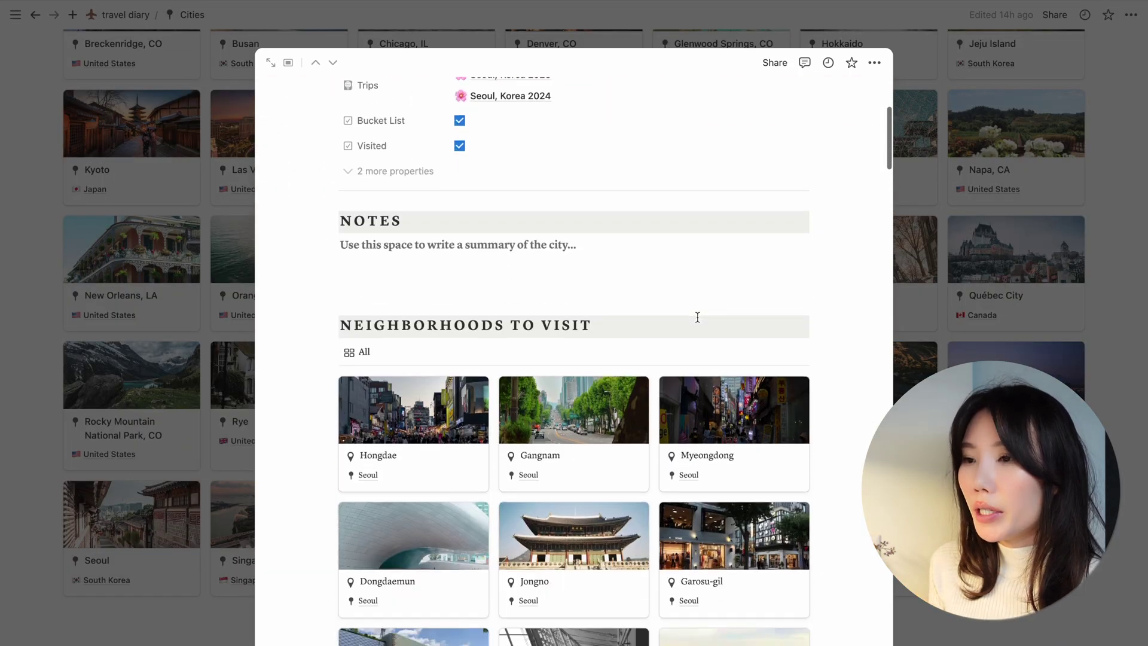
pyautogui.scroll(-2, 697, 316)
pyautogui.scroll(-2, 585, 385)
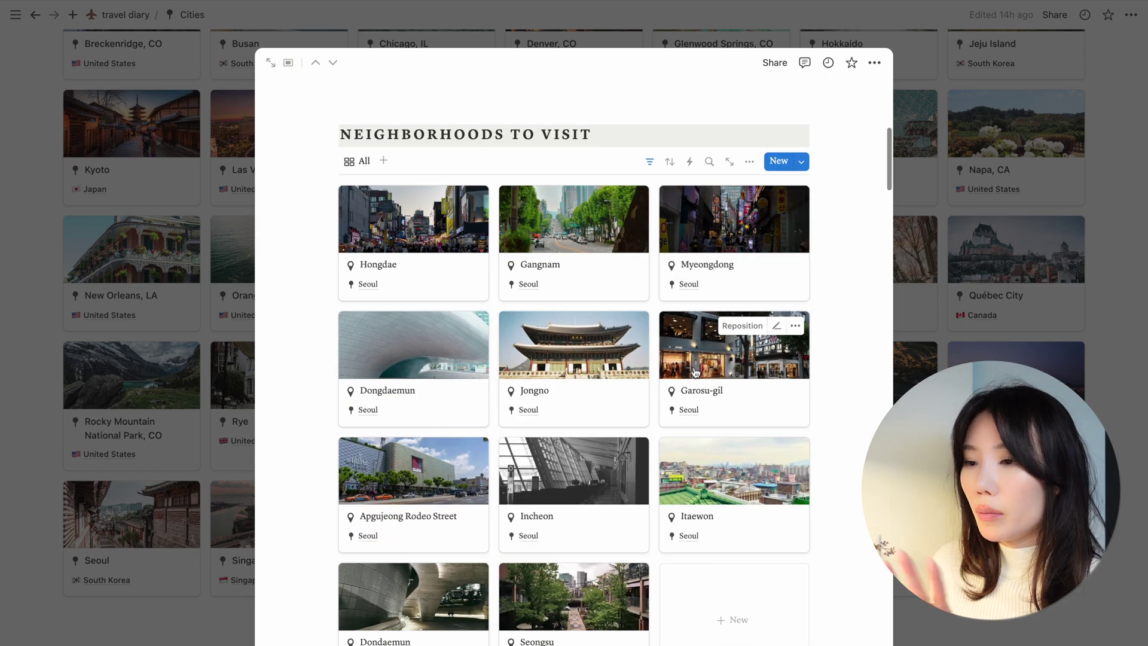
pyautogui.scroll(-10, 597, 405)
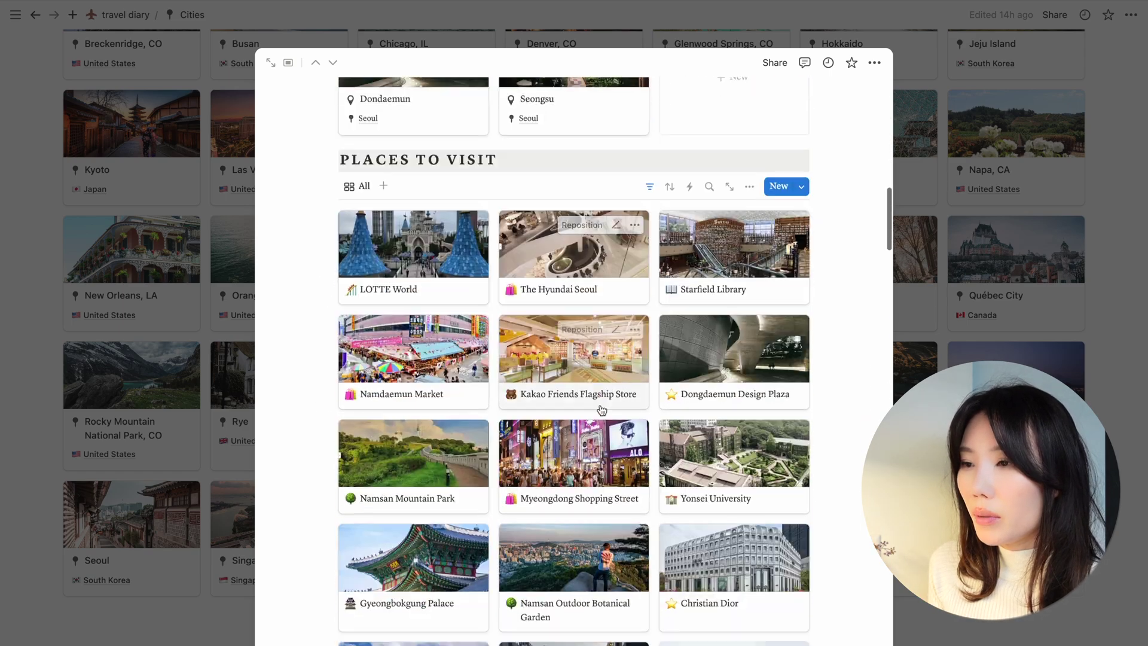
pyautogui.scroll(-20, 601, 411)
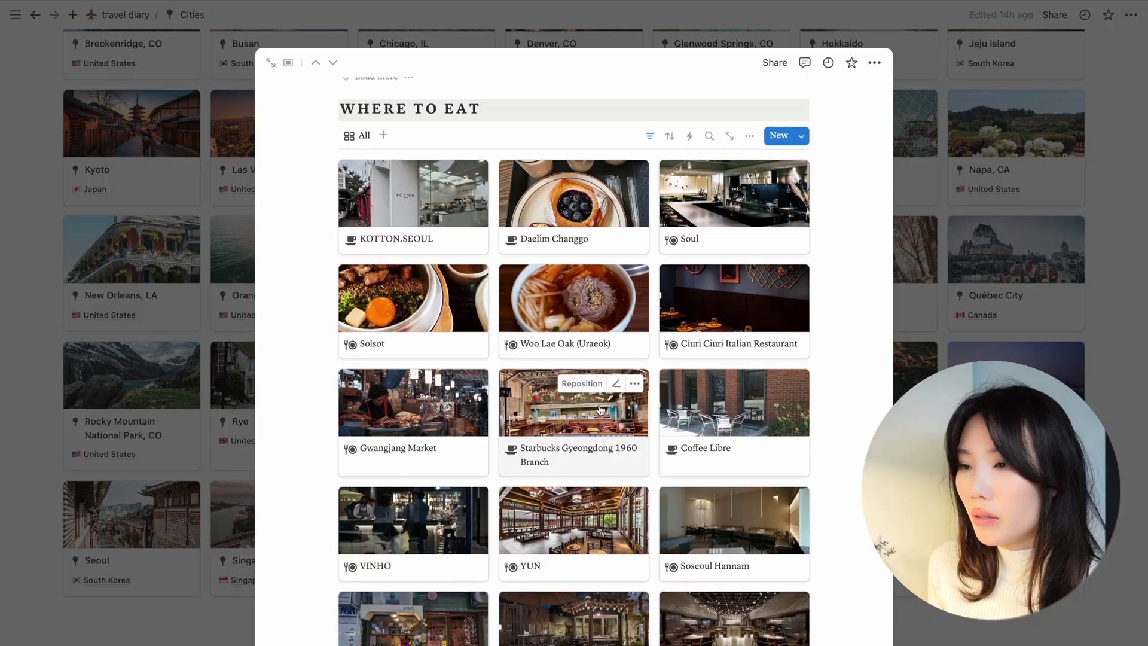
pyautogui.scroll(-15, 601, 410)
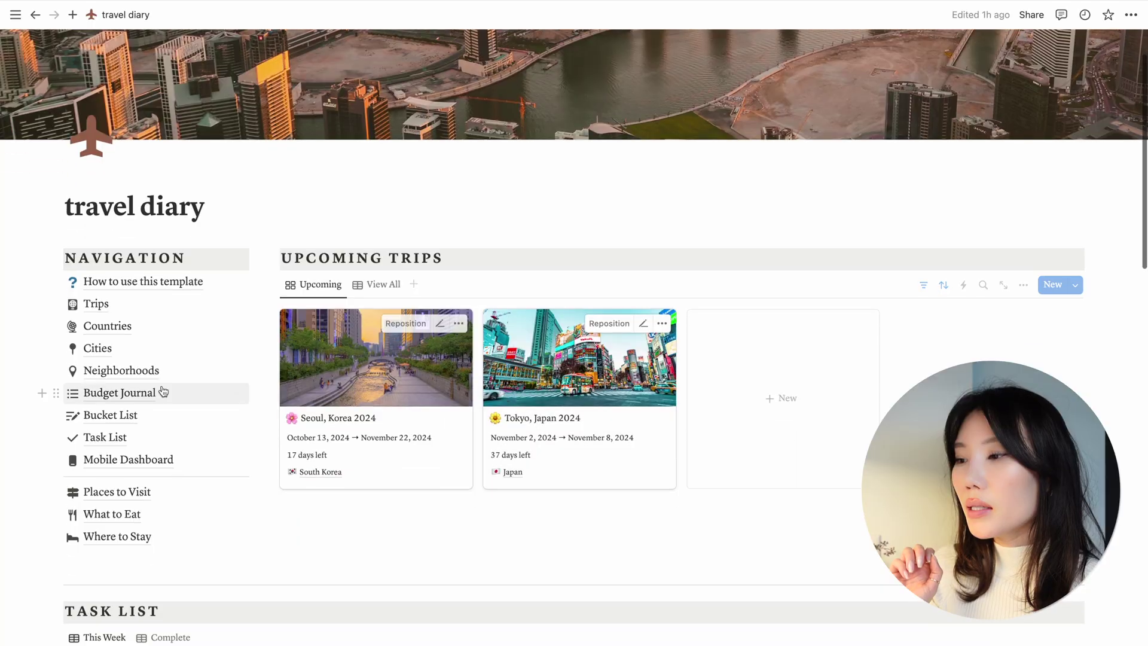
# Step: Open the Neighborhoods database from the travel diary's navigation
pyautogui.scroll(-1, 310, 382)
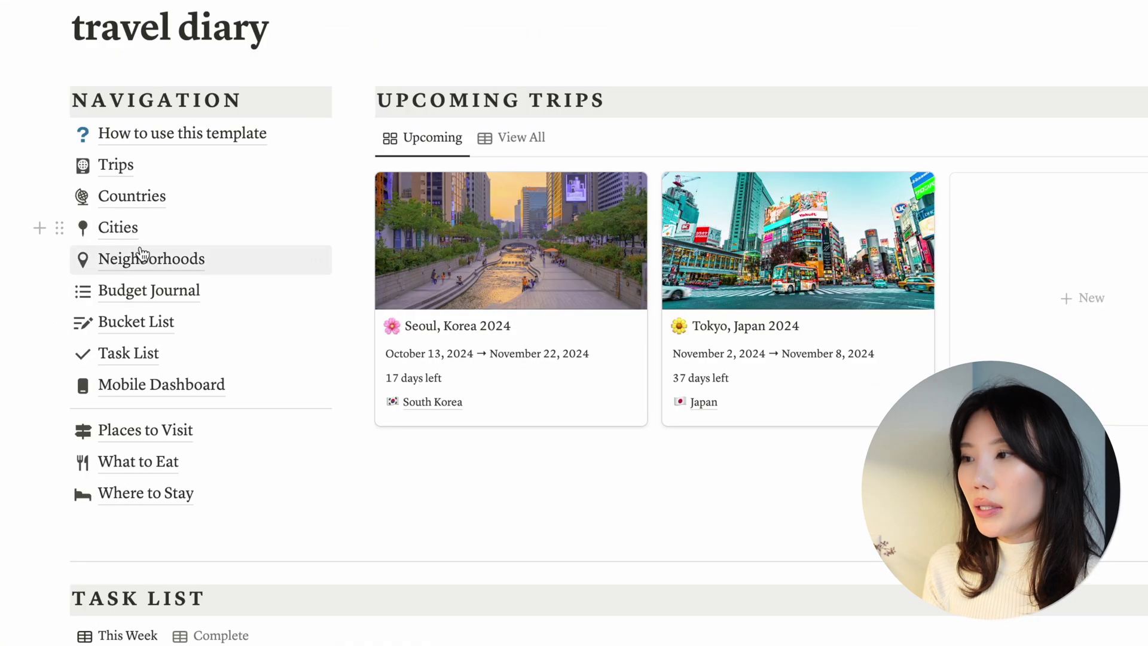
pyautogui.click(144, 257)
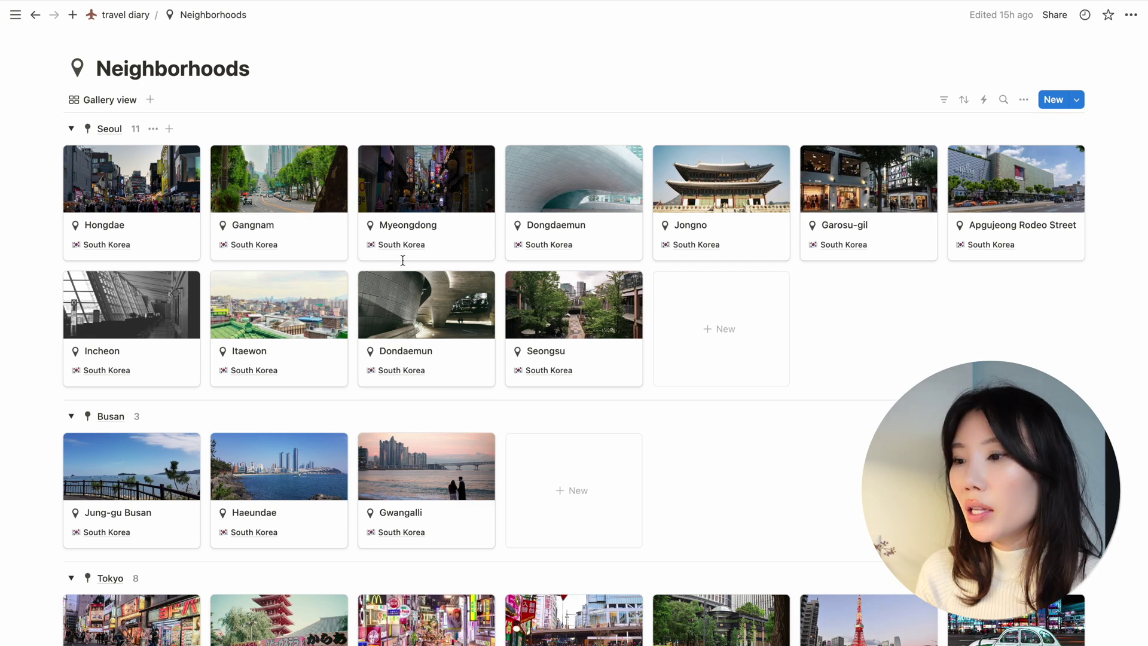
# Step: Browse the Neighborhoods gallery's Seoul, Busan, Tokyo and Osaka groups to see how neighborhoods are organized by city
pyautogui.scroll(-5, 389, 334)
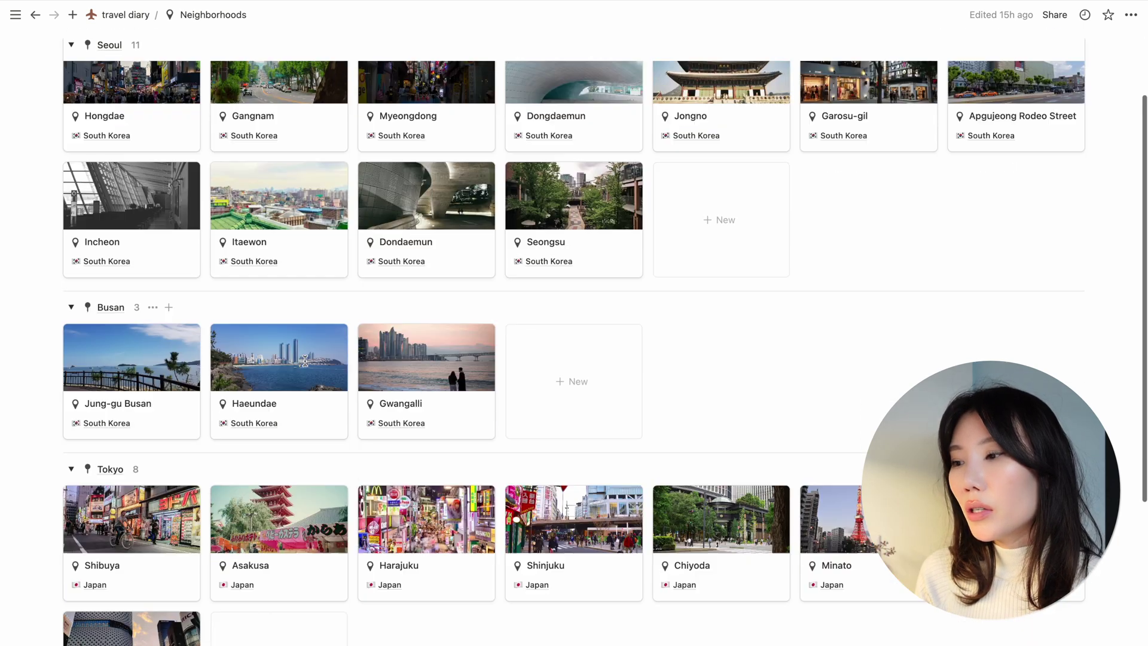
pyautogui.scroll(-1, 306, 365)
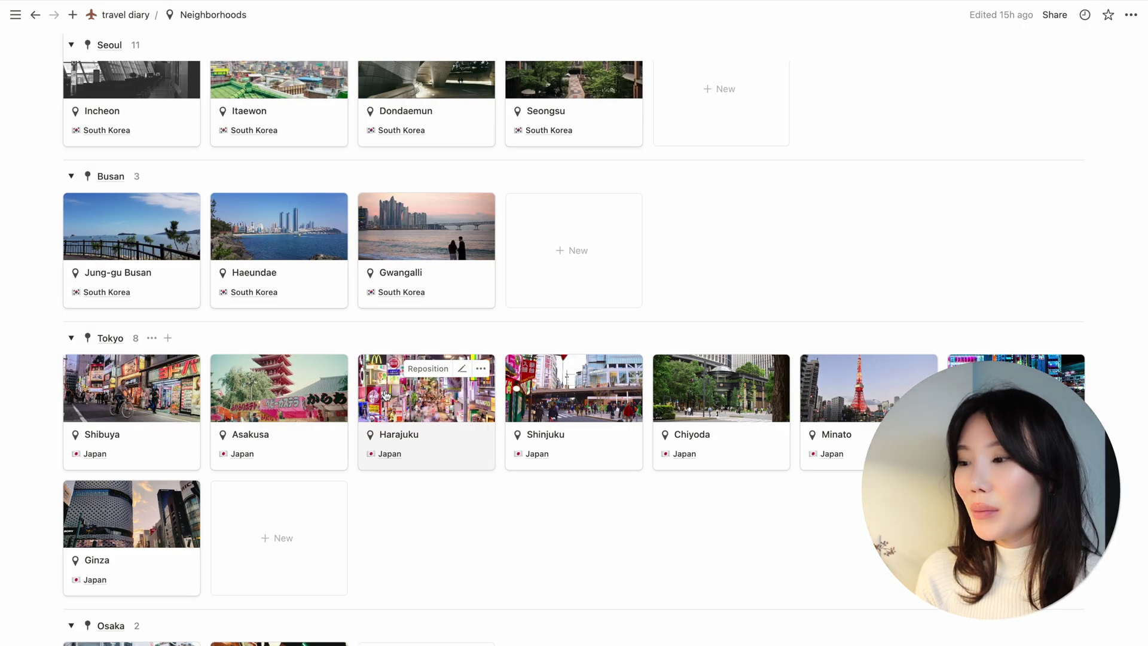
pyautogui.scroll(-4, 386, 396)
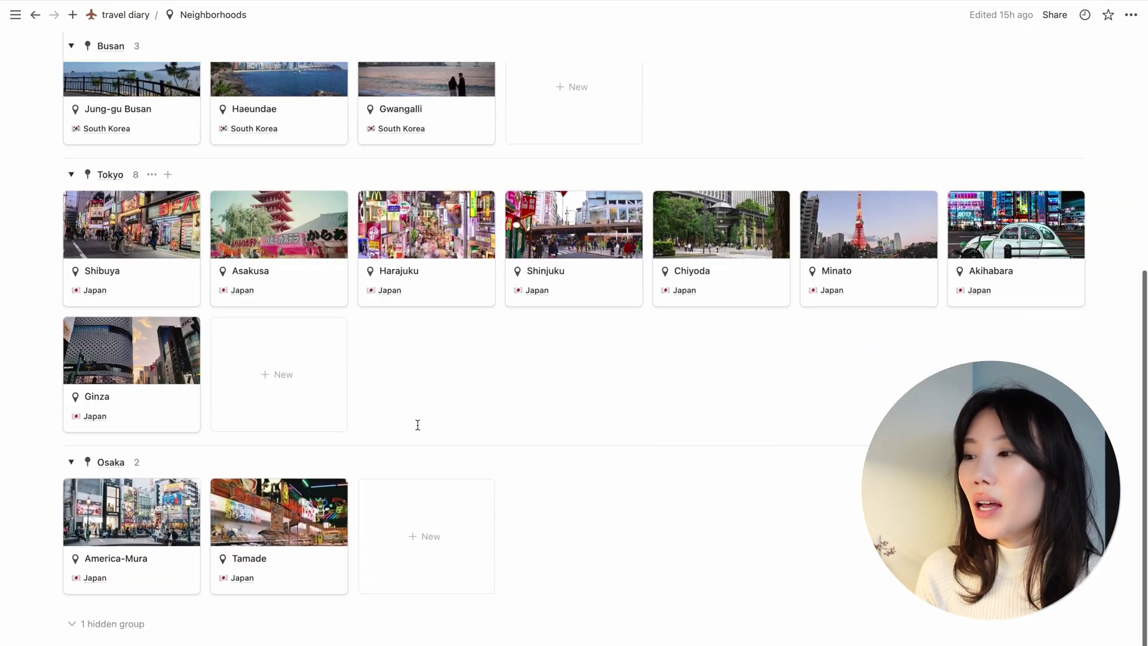
pyautogui.scroll(10, 335, 482)
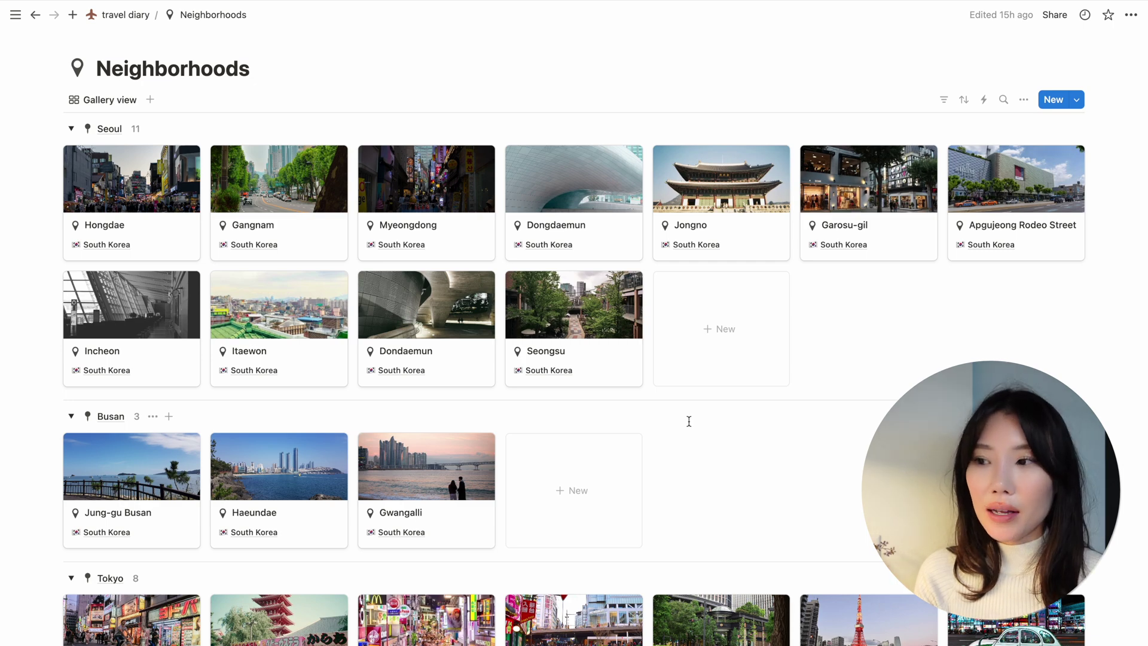
pyautogui.scroll(-2, 689, 421)
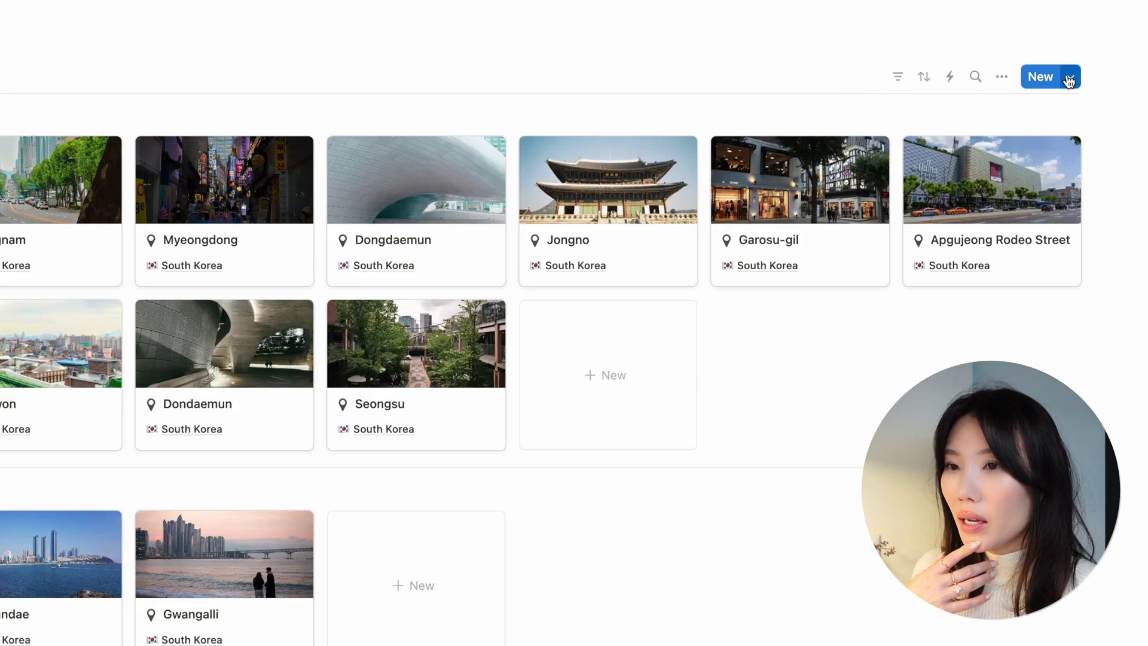
# Step: Open the default Neighborhood template for editing, review its properties and sections from Places to Visit to Location Map, and close it
pyautogui.click(1069, 81)
pyautogui.click(1133, 139)
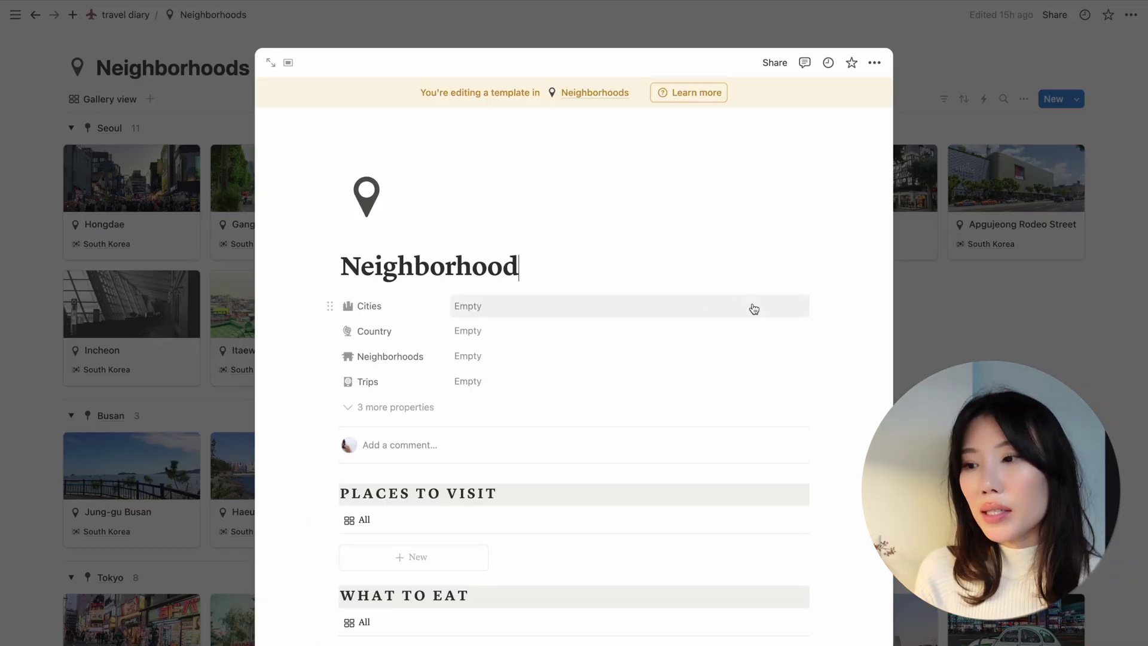
pyautogui.scroll(-5, 748, 305)
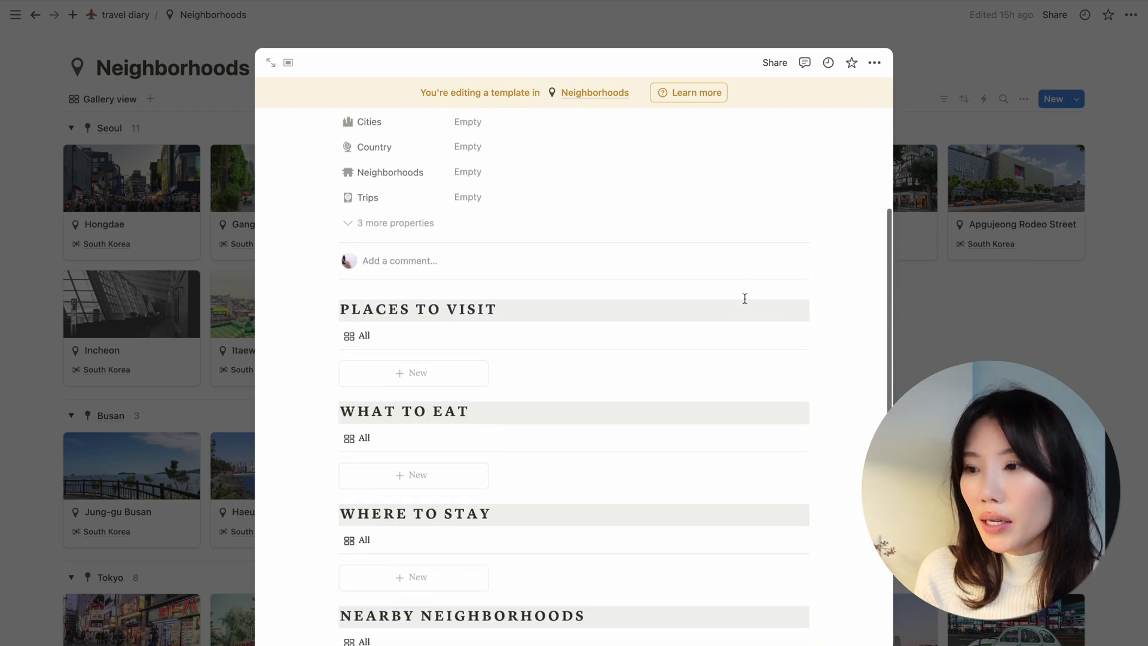
pyautogui.scroll(-2, 533, 454)
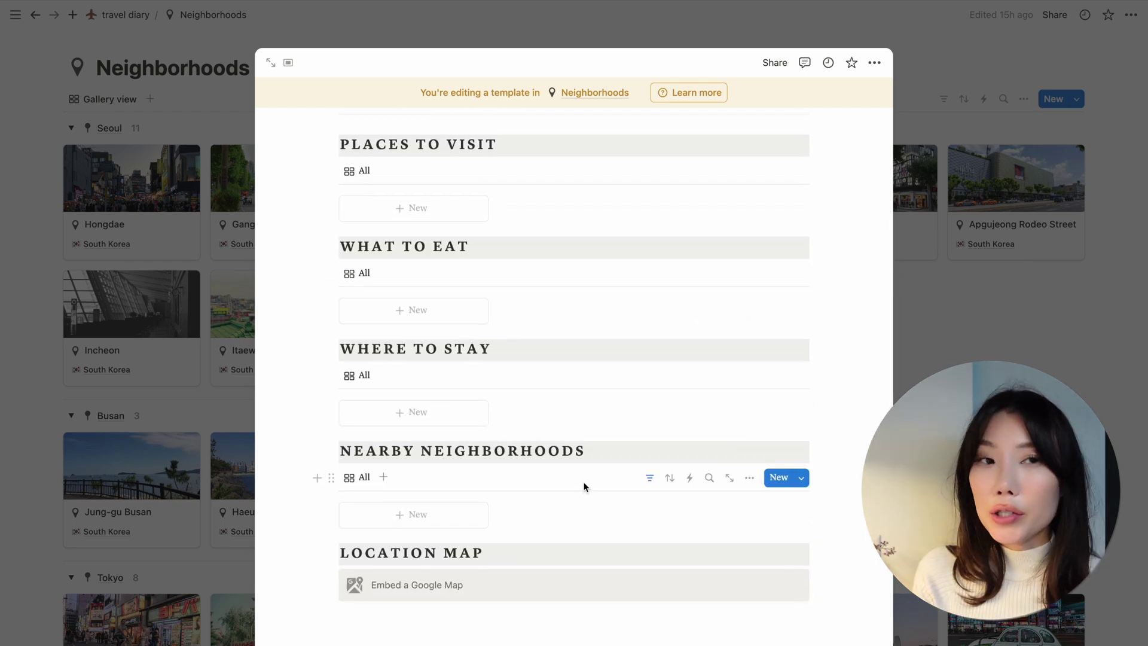
pyautogui.scroll(-2, 583, 496)
pyautogui.press('Escape')
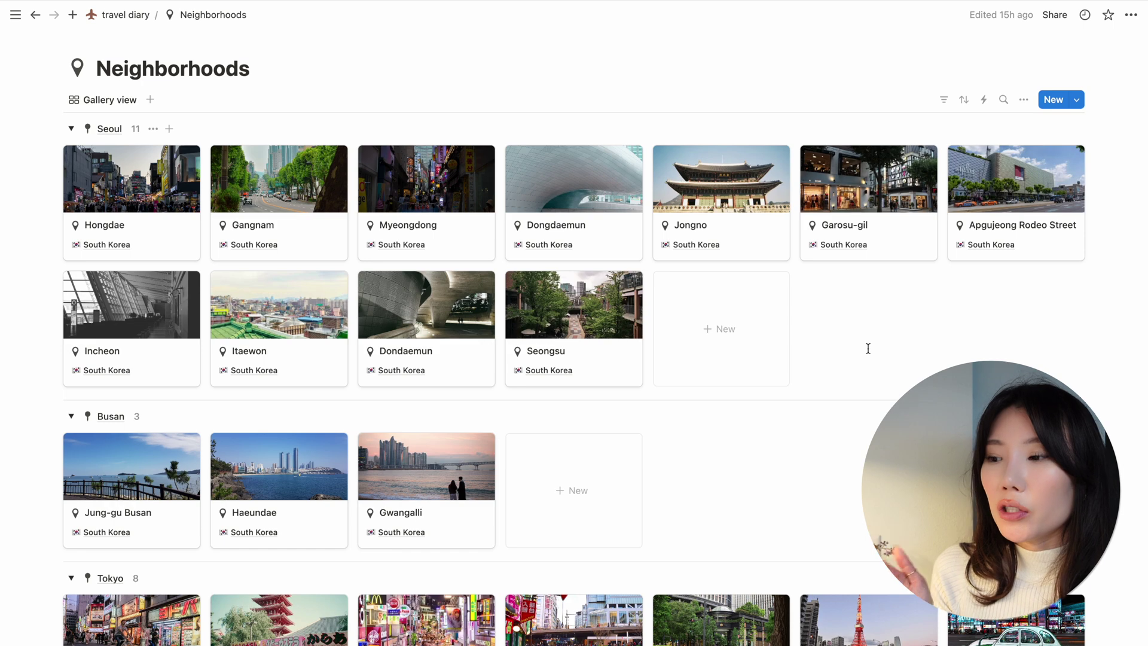
# Step: Open the Neighborhoods gallery's grouping settings and move the Busan group below Tokyo
pyautogui.scroll(-1, 851, 344)
pyautogui.scroll(-8, 899, 366)
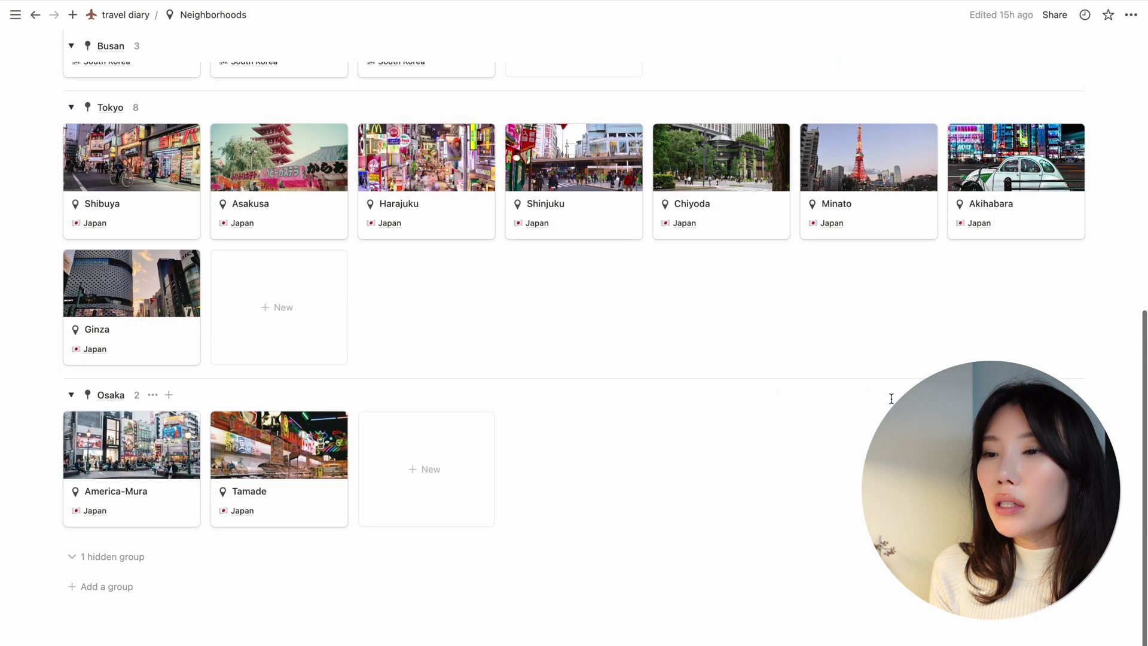
pyautogui.scroll(8, 591, 392)
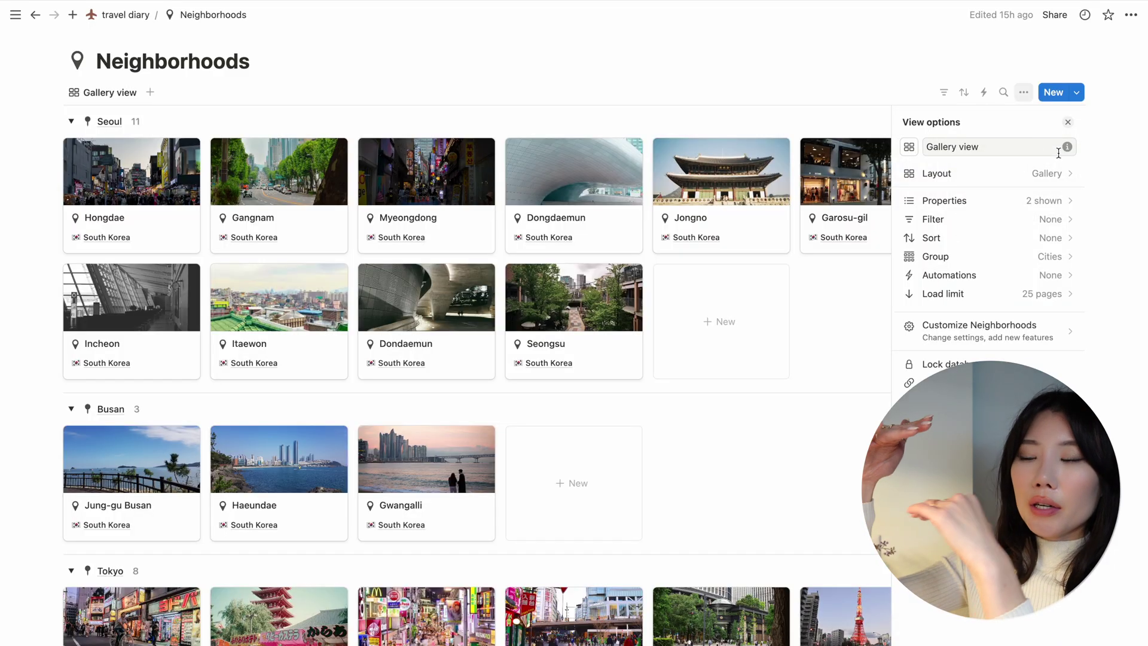
pyautogui.click(924, 64)
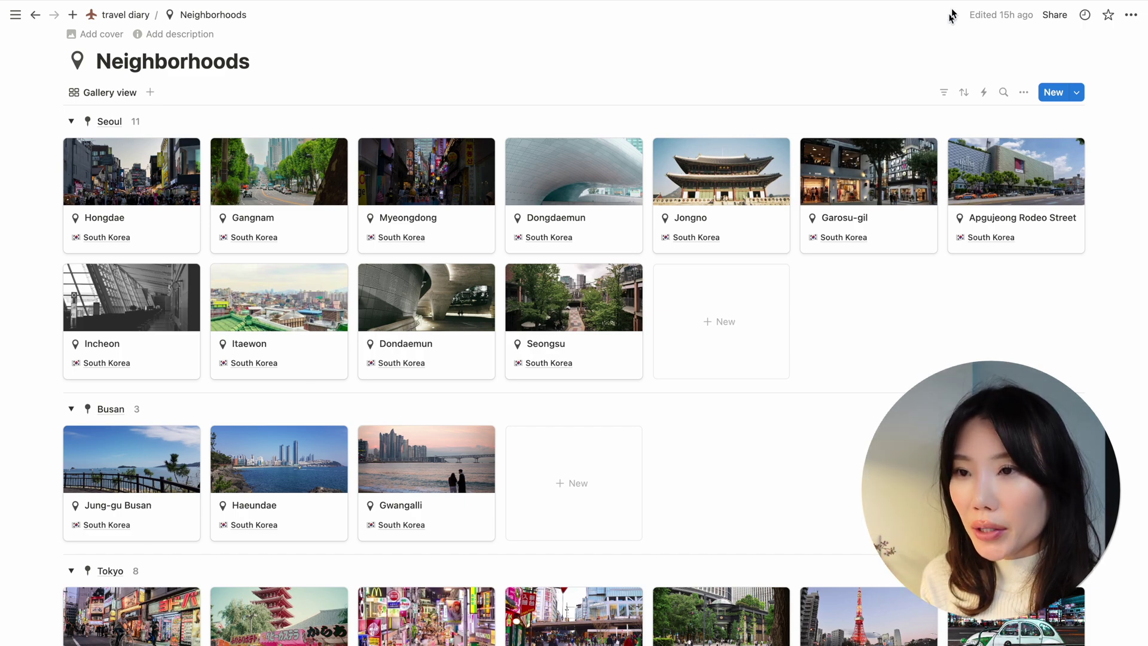
pyautogui.click(1023, 92)
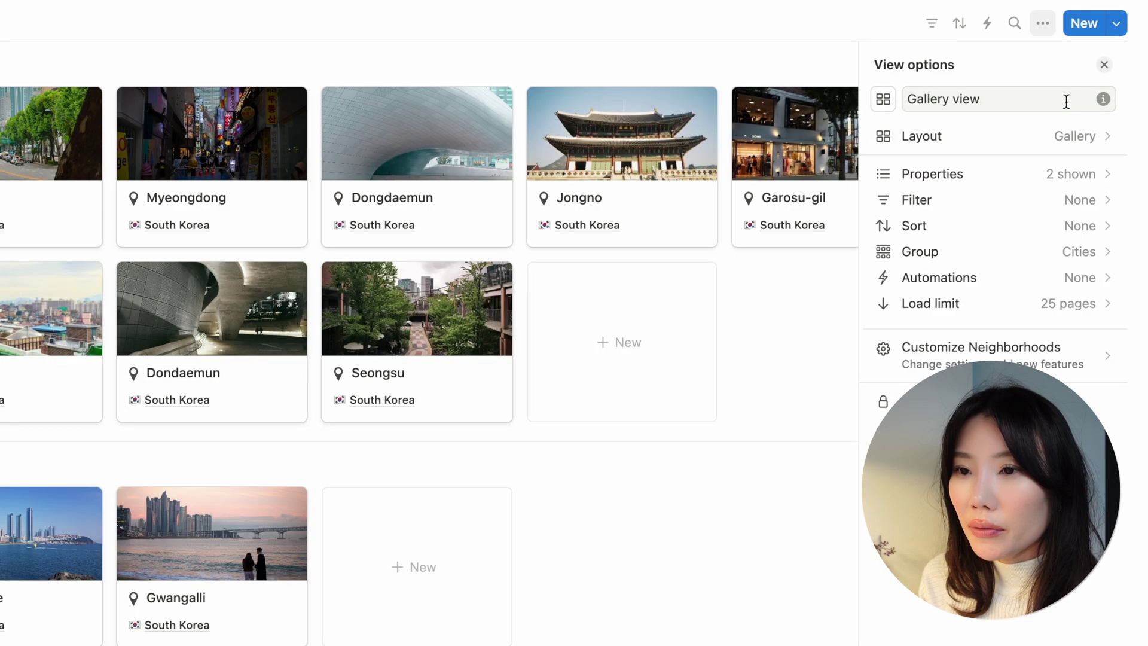
pyautogui.click(1110, 246)
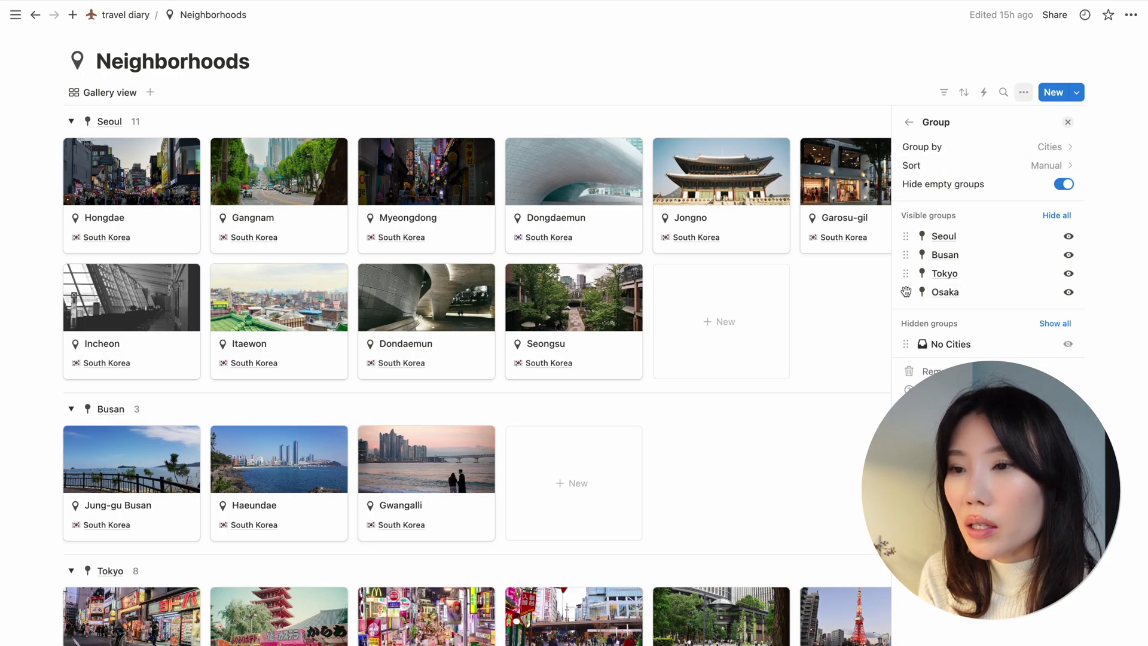
pyautogui.moveTo(907, 254); pyautogui.dragTo(909, 281)
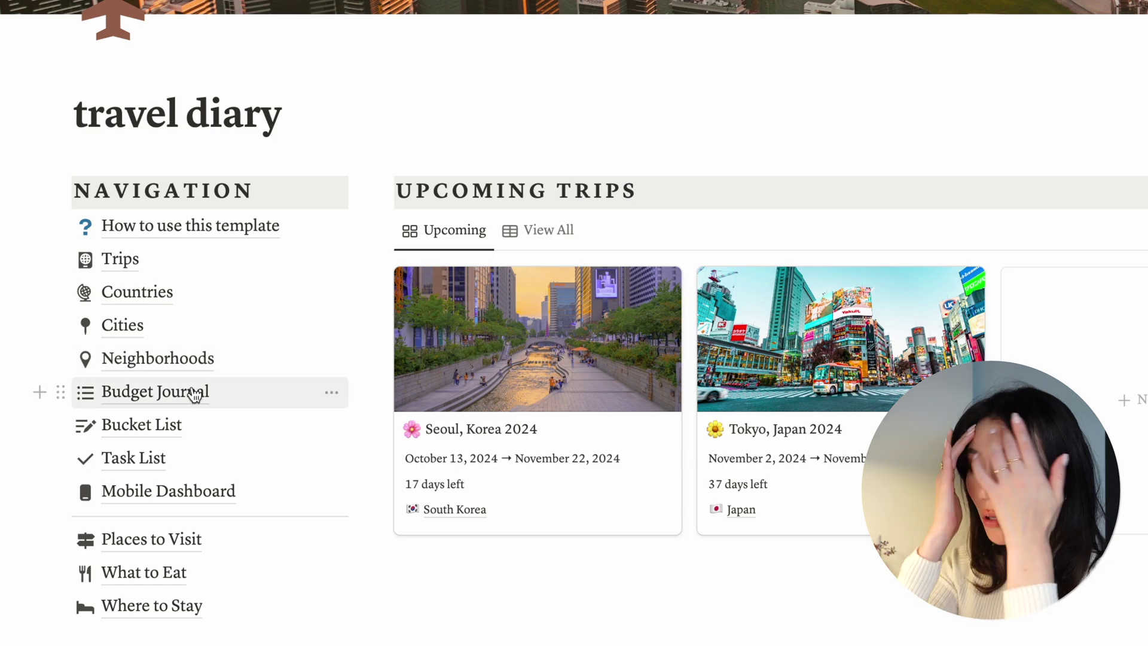
# Step: Open the Budget Journal page from the travel diary's navigation and view its Expense Journals table
pyautogui.click(145, 418)
pyautogui.scroll(-2, 598, 431)
pyautogui.scroll(-1, 598, 432)
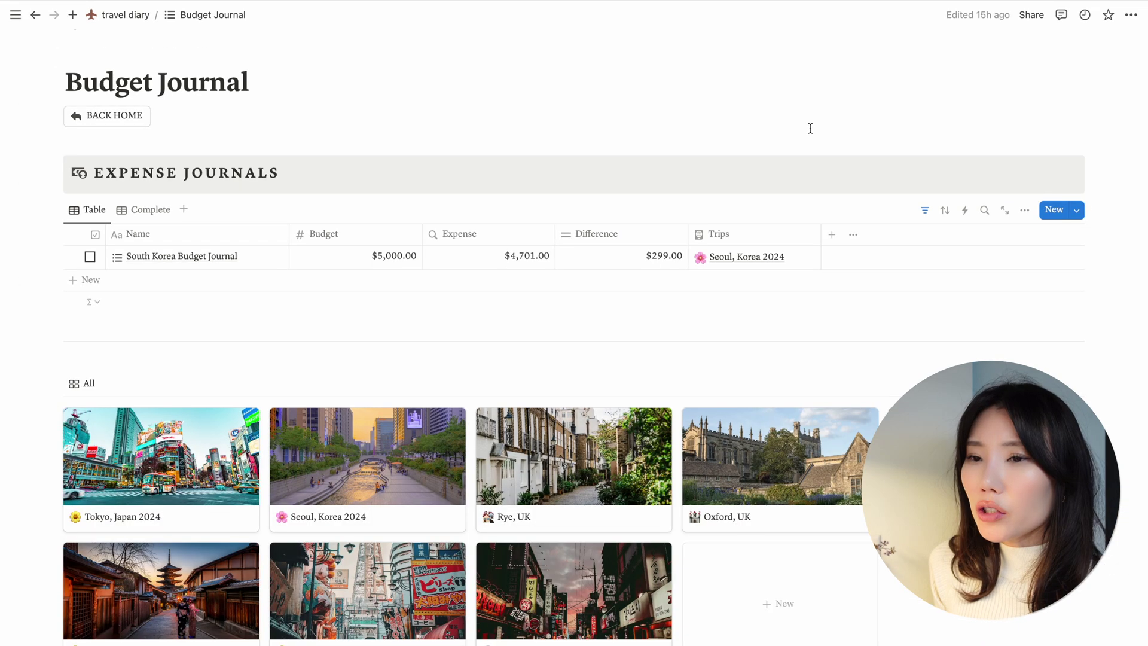
# Step: Open the [Travel Card] Budget Journal template for editing, review its budget properties, Expense Table and trips gallery, and close it
pyautogui.click(1076, 210)
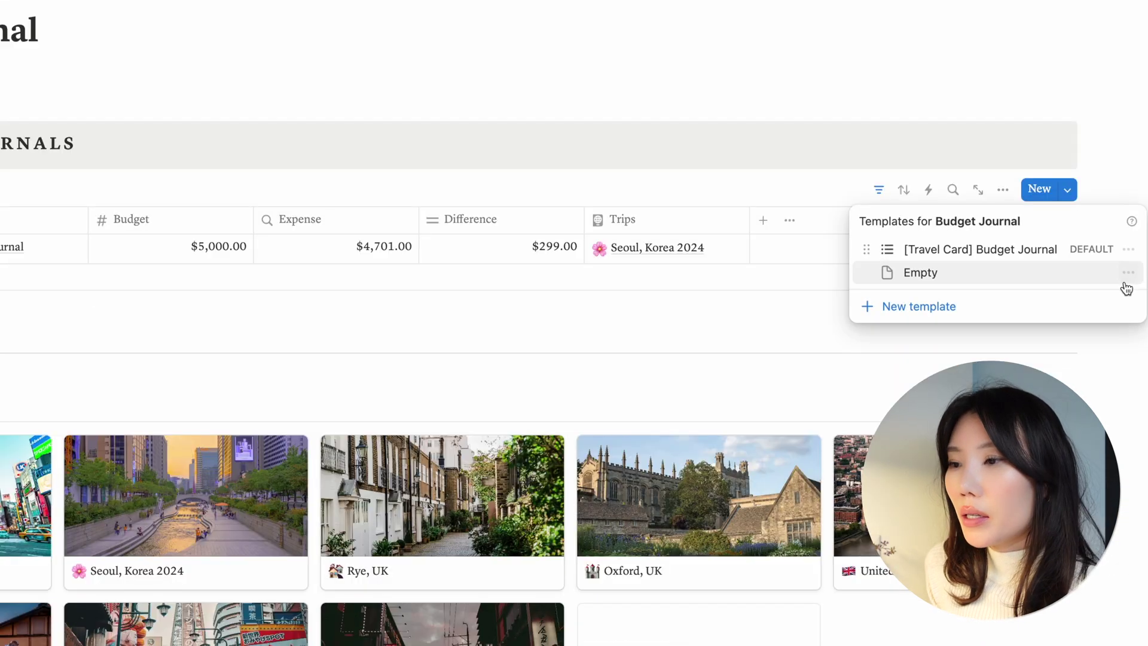
pyautogui.click(1124, 257)
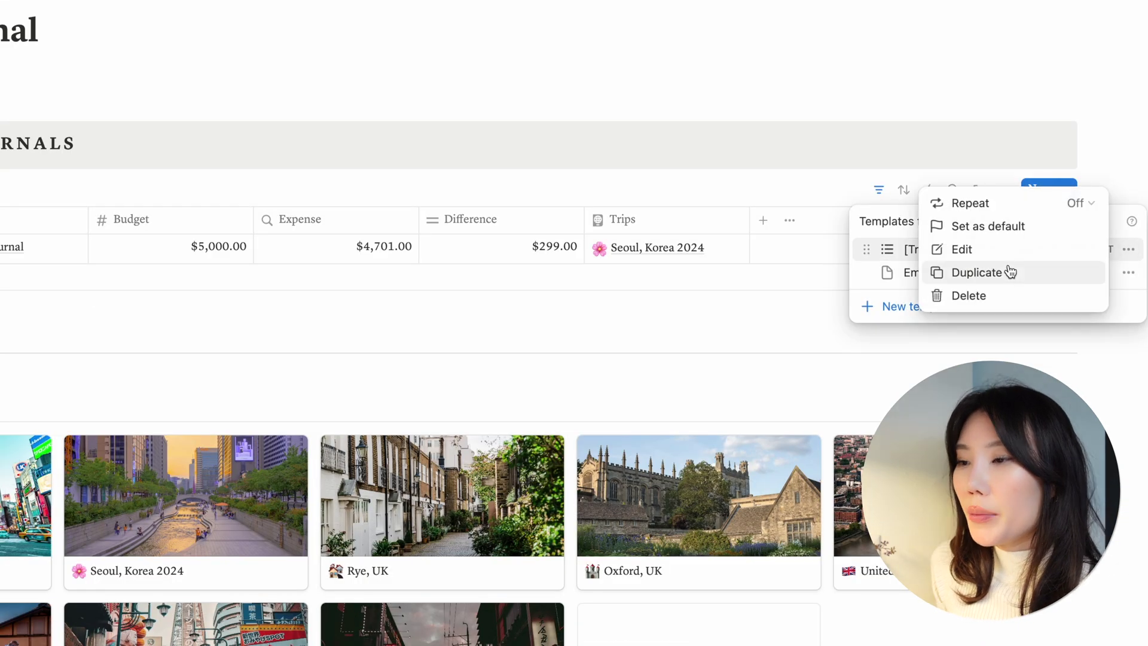
pyautogui.click(980, 249)
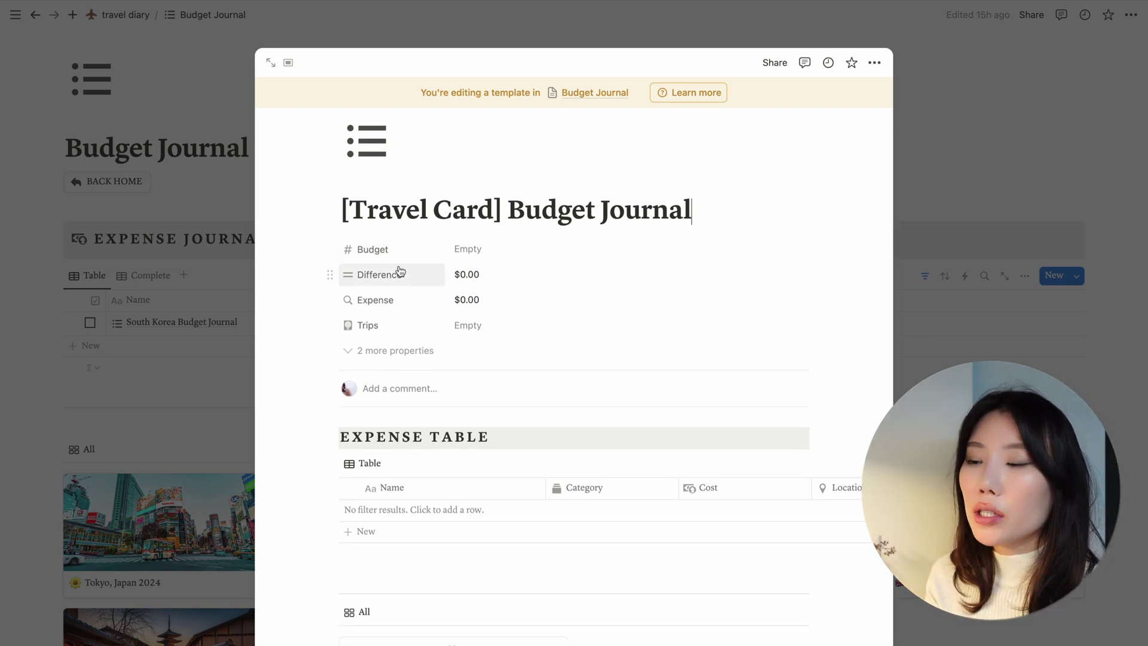
pyautogui.scroll(-2, 394, 272)
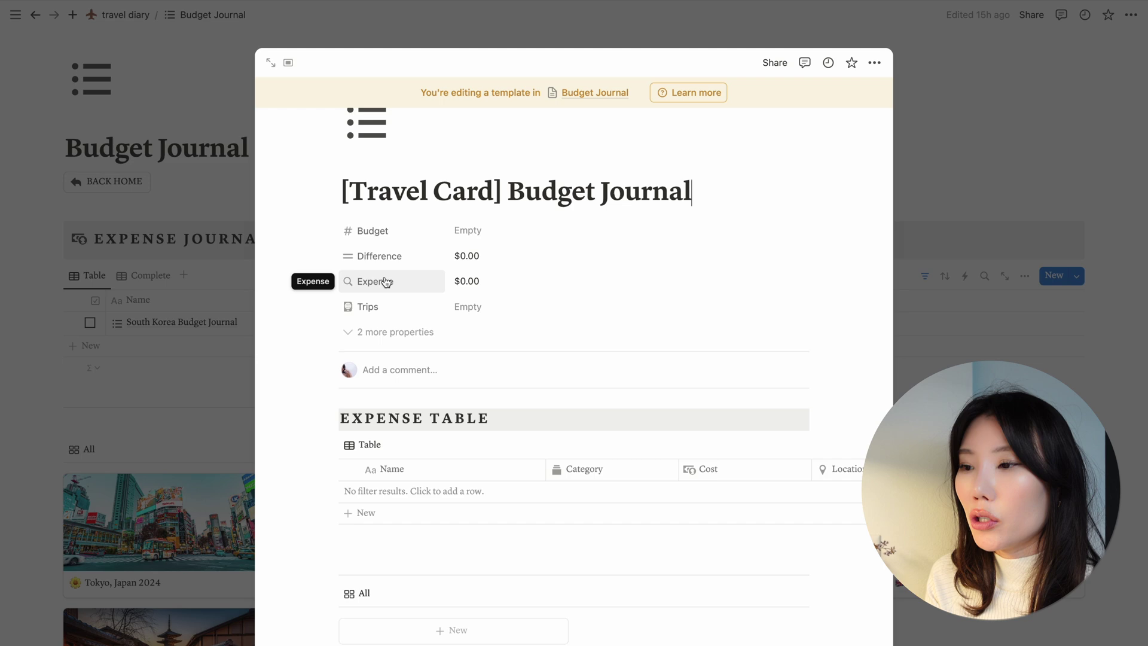
pyautogui.scroll(-3, 467, 446)
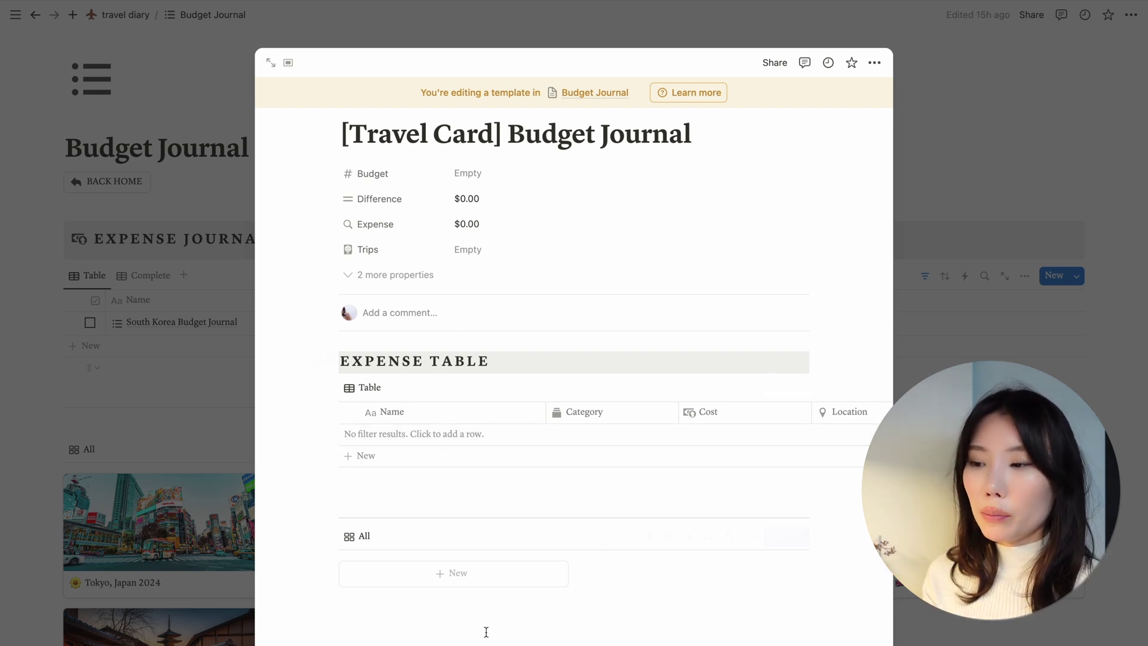
pyautogui.press('Escape')
pyautogui.scroll(-3, 363, 199)
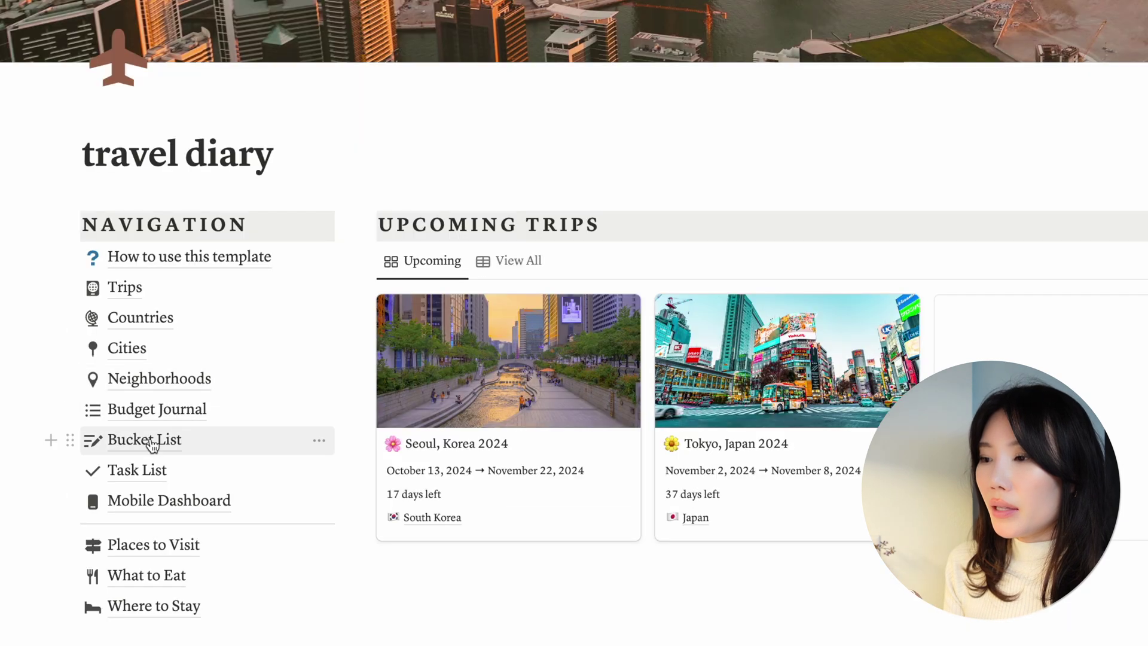
# Step: Open the Bucket List page and look through its report cards and its countries, cities and places to visit
pyautogui.click(116, 424)
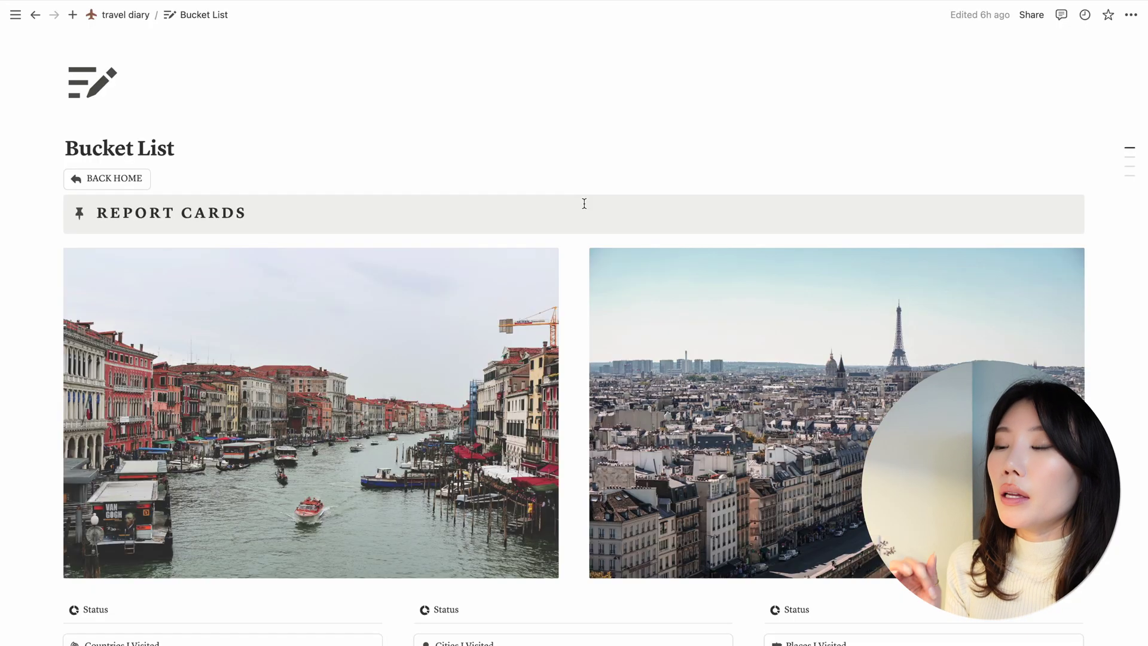
pyautogui.scroll(-1, 434, 132)
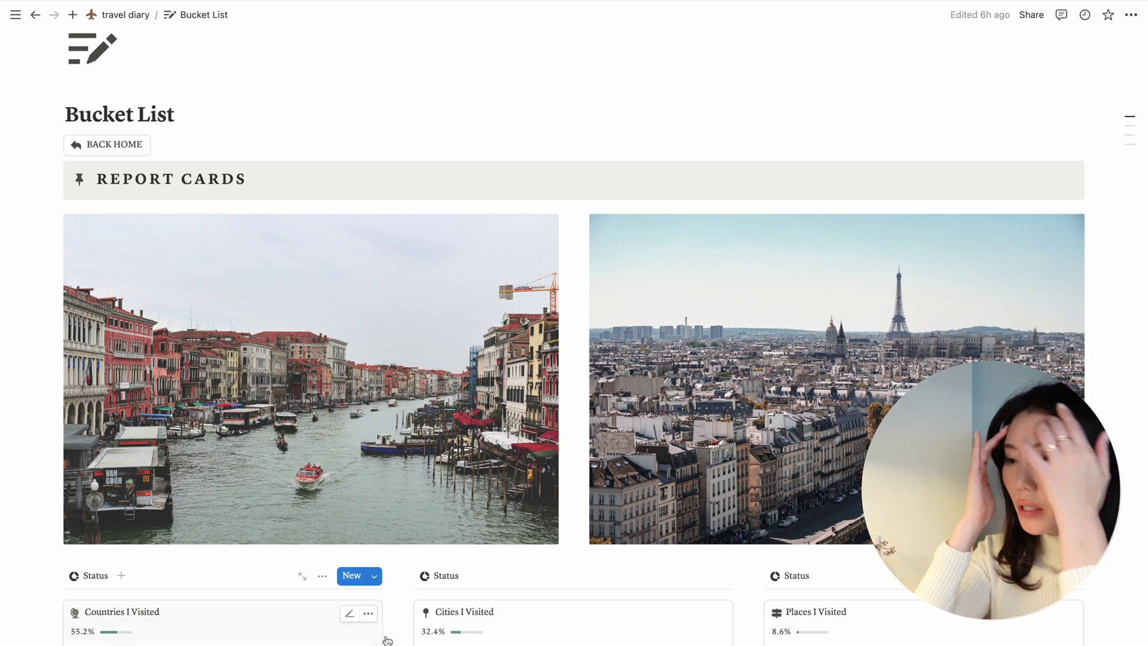
pyautogui.scroll(-8, 501, 475)
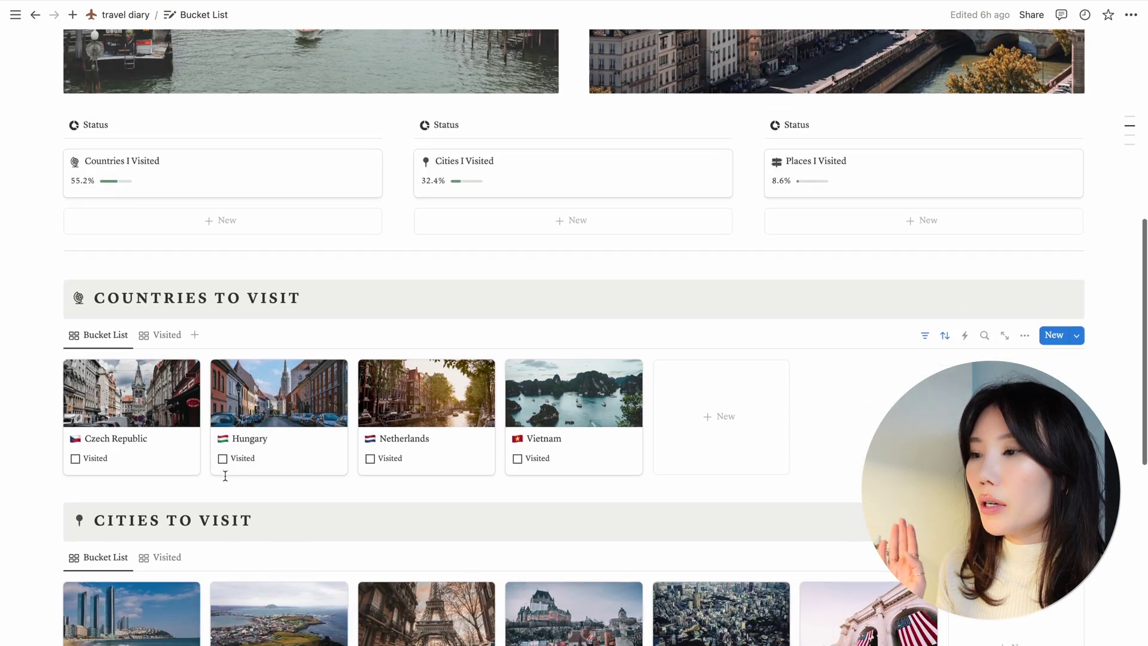
pyautogui.scroll(-7, 225, 472)
# Step: Examine the Visited Progress rollup settings on the Countries I Visited report card, and close them
pyautogui.scroll(12, 256, 531)
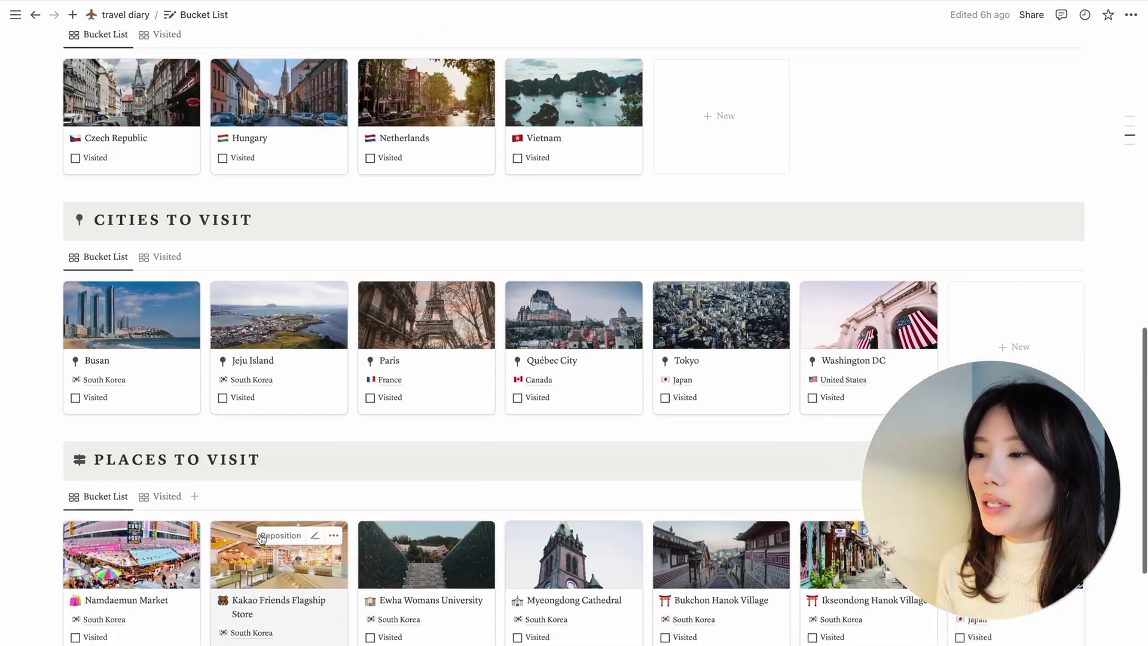
pyautogui.scroll(2, 265, 542)
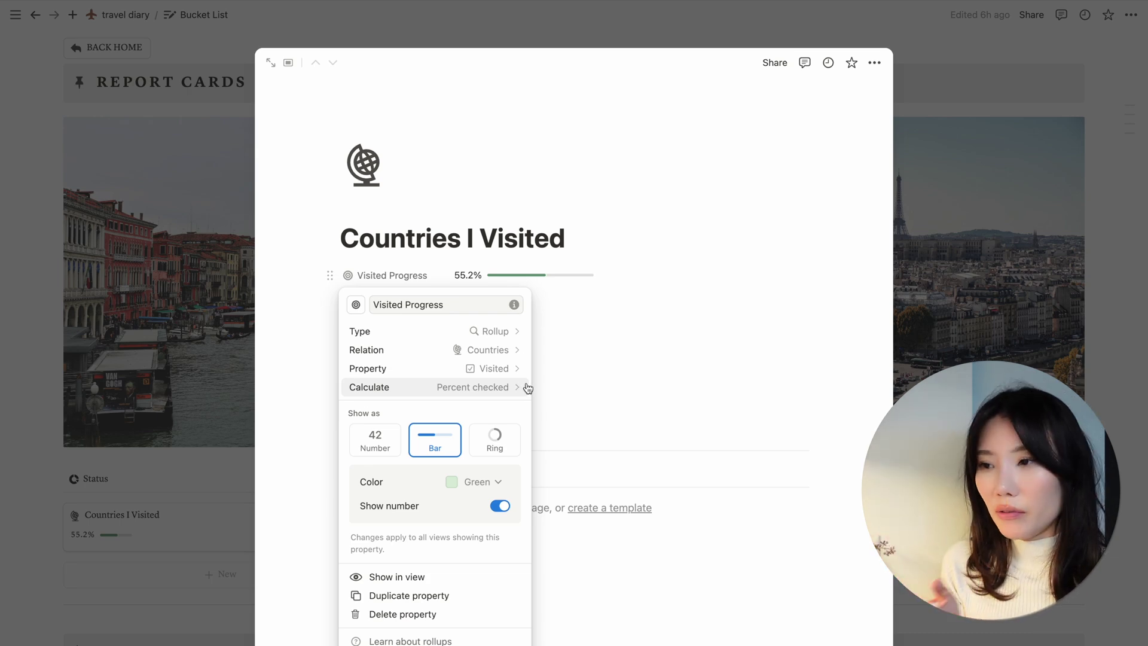
pyautogui.click(650, 305)
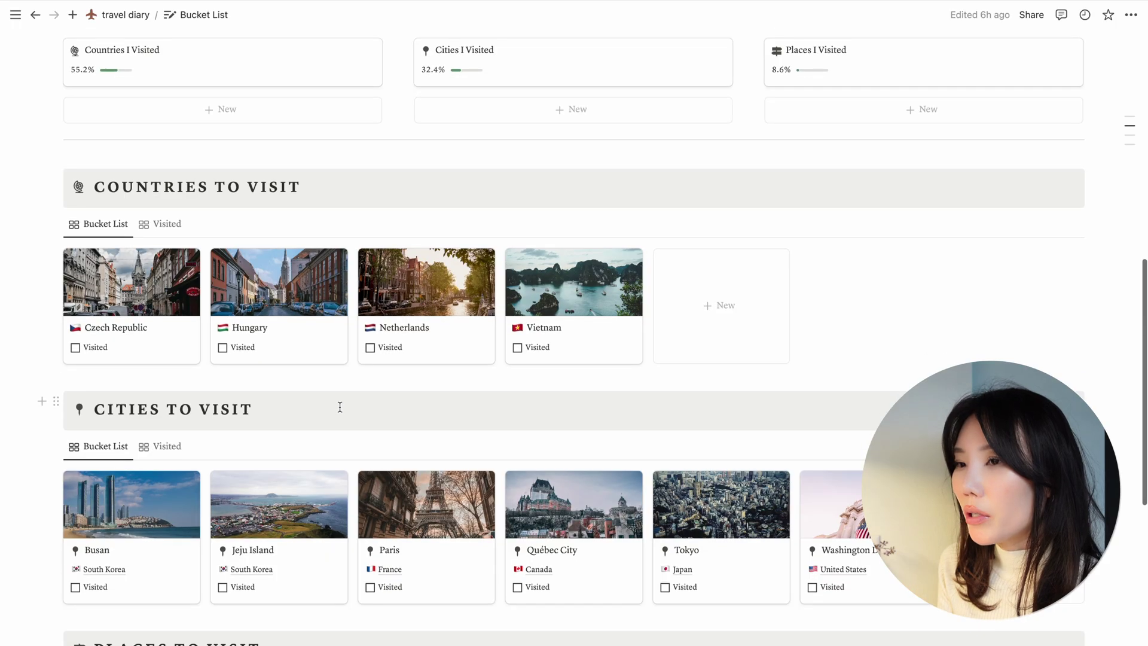
# Step: Look over the Bucket List galleries and compare the Visited and Bucket List views of Countries to Visit
pyautogui.scroll(-8, 446, 469)
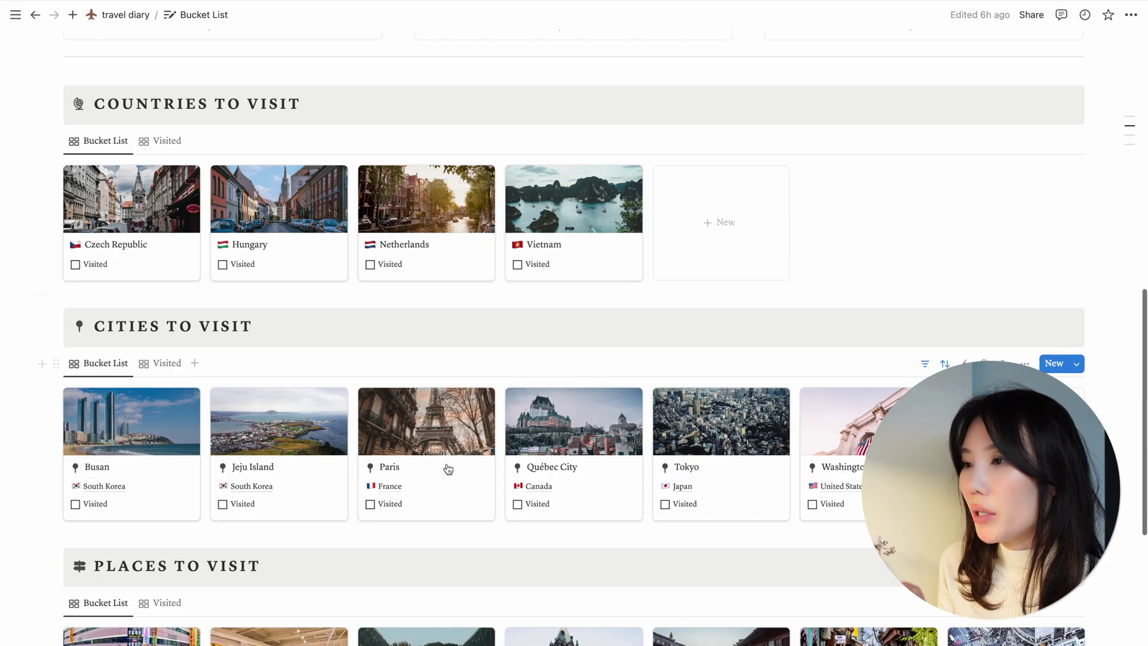
pyautogui.scroll(12, 446, 466)
pyautogui.scroll(-3, 447, 461)
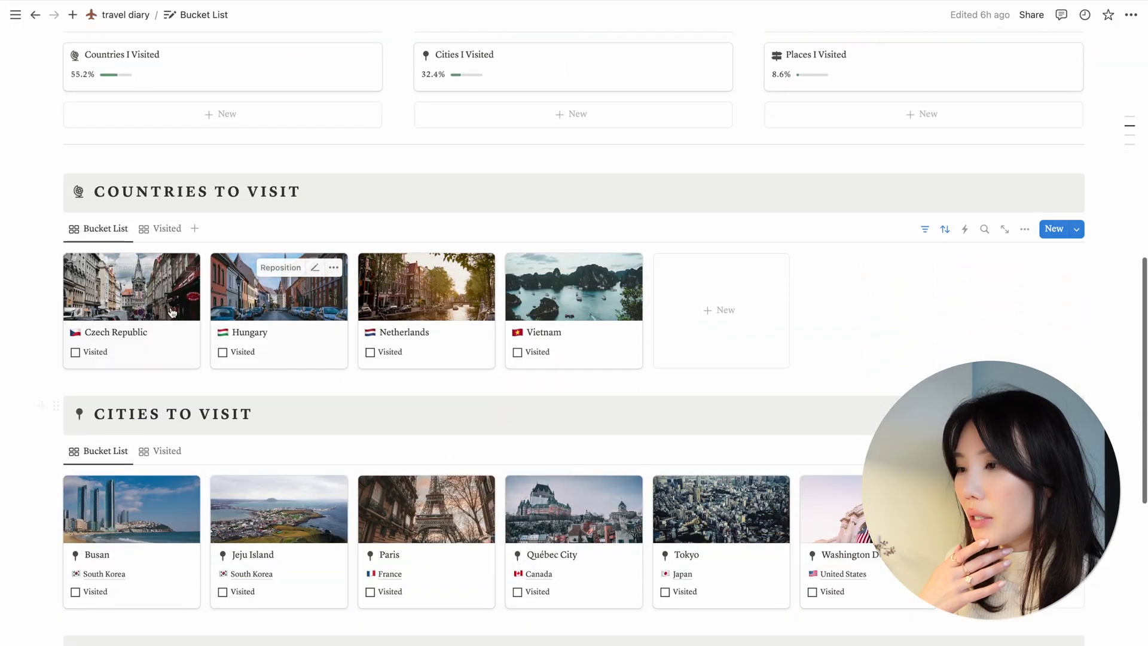
pyautogui.click(161, 228)
pyautogui.click(98, 229)
pyautogui.scroll(-2, 172, 319)
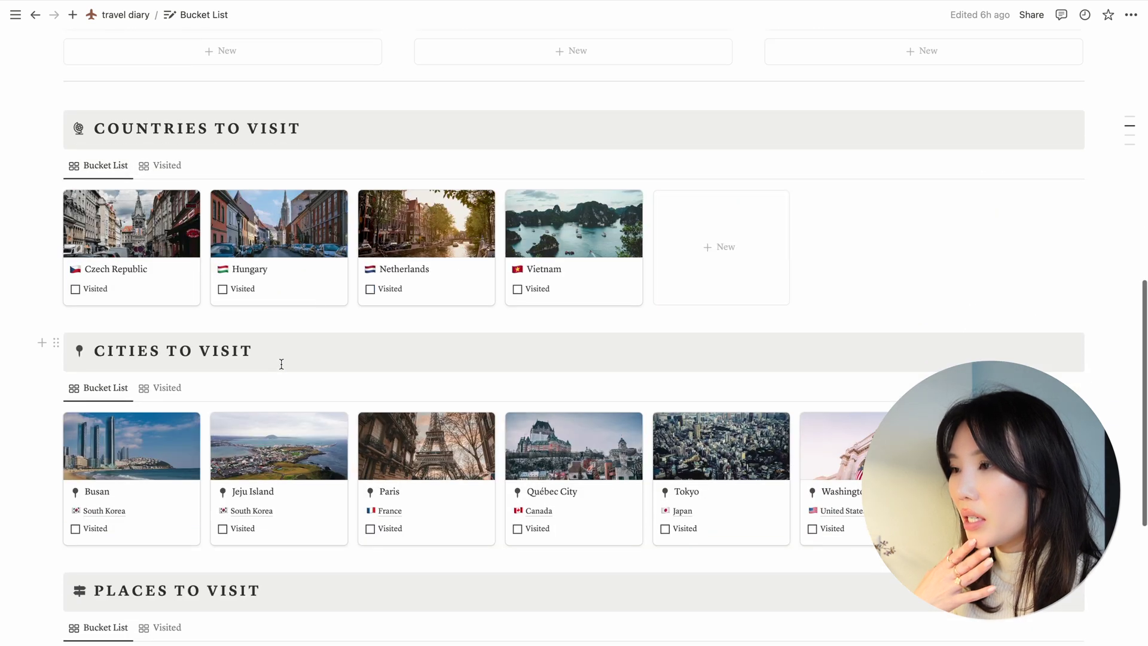
pyautogui.click(160, 161)
pyautogui.click(99, 167)
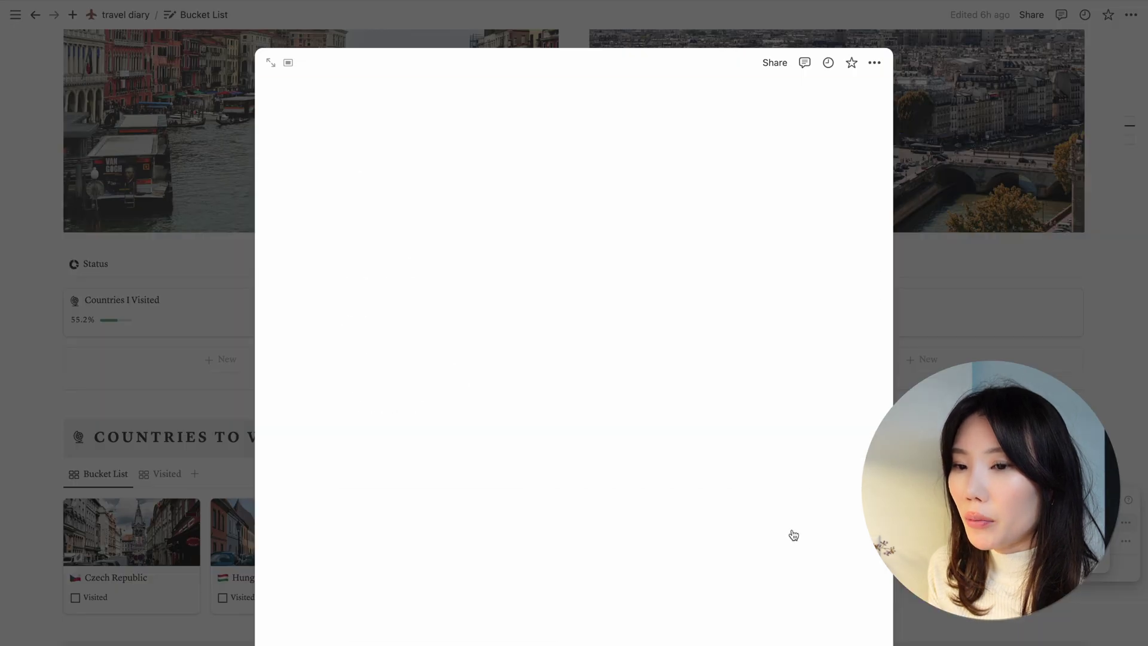
# Step: Reveal the hidden properties of the template opened from Countries to Visit
pyautogui.scroll(-2, 654, 428)
pyautogui.click(391, 330)
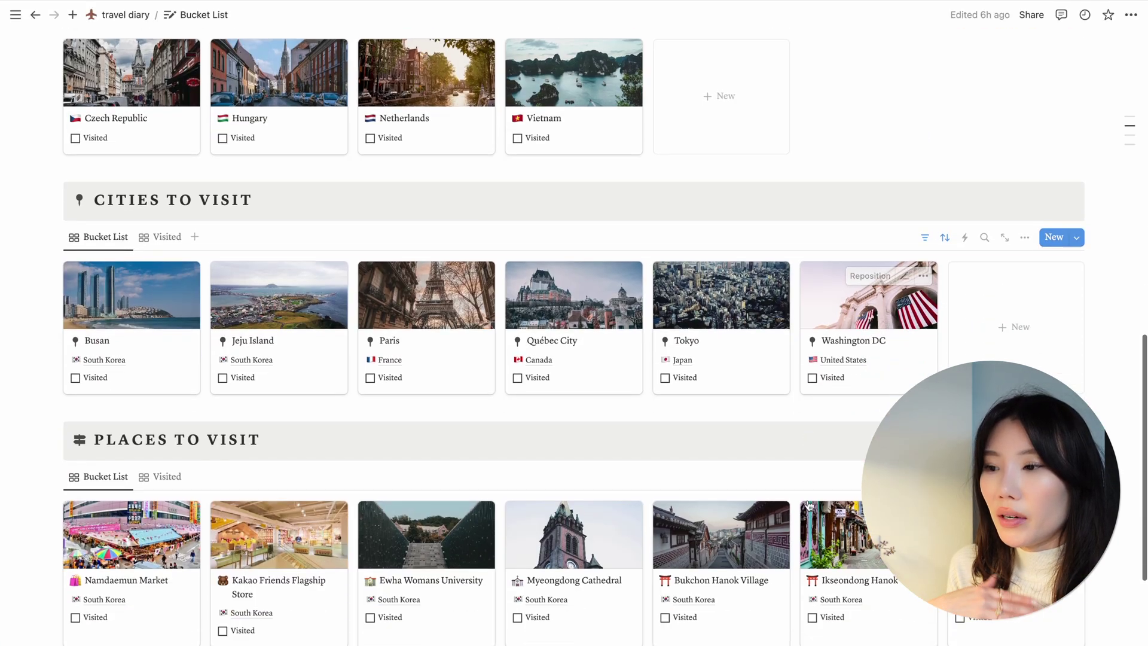
# Step: Open the default City template from Cities to Visit for editing to check its Bucket List, Visited and Report Card properties
pyautogui.scroll(-1, 279, 281)
pyautogui.click(1076, 207)
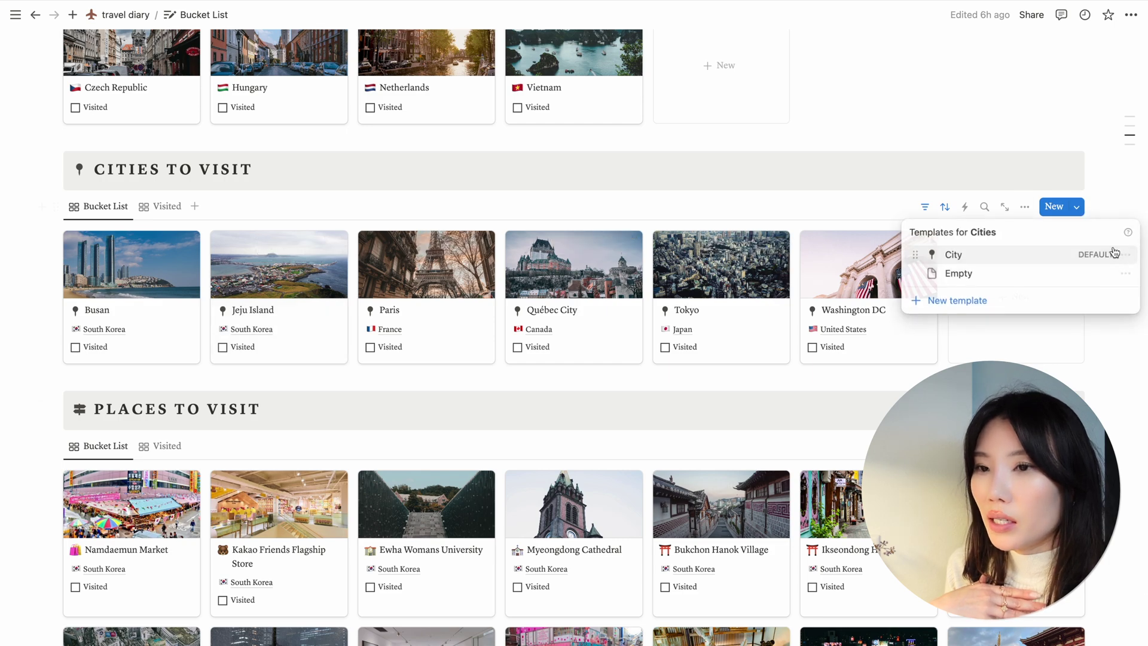
pyautogui.click(1089, 253)
pyautogui.click(999, 251)
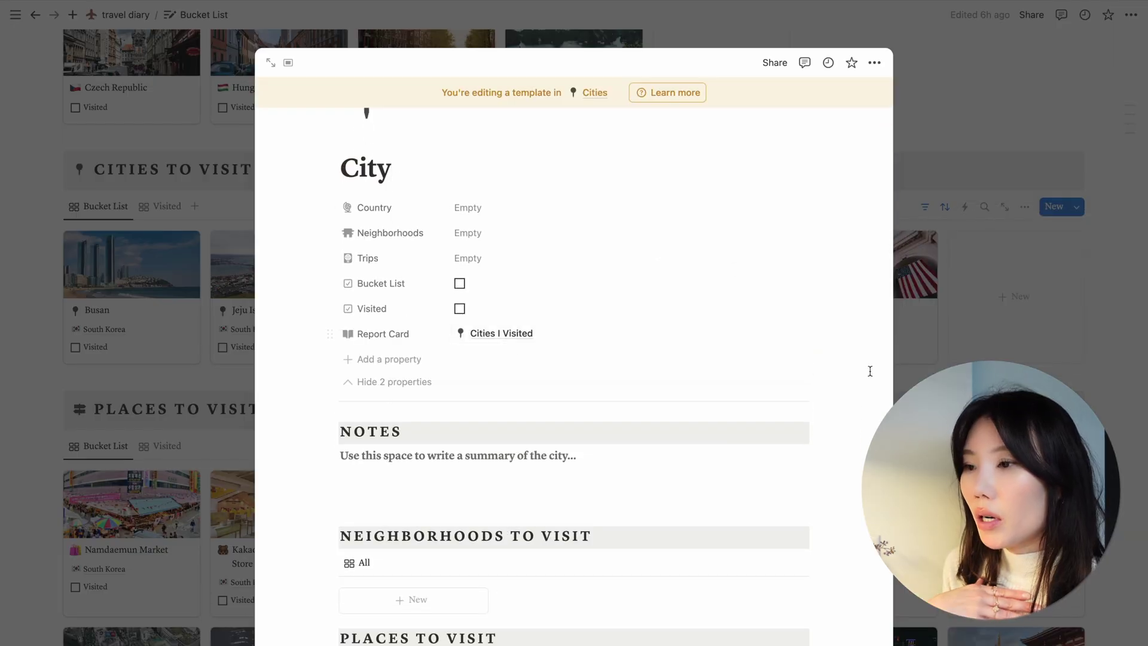
# Step: Open the default Place template from Places to Visit, reveal its hidden Report Card property, and close it
pyautogui.press('Escape')
pyautogui.scroll(-3, 945, 359)
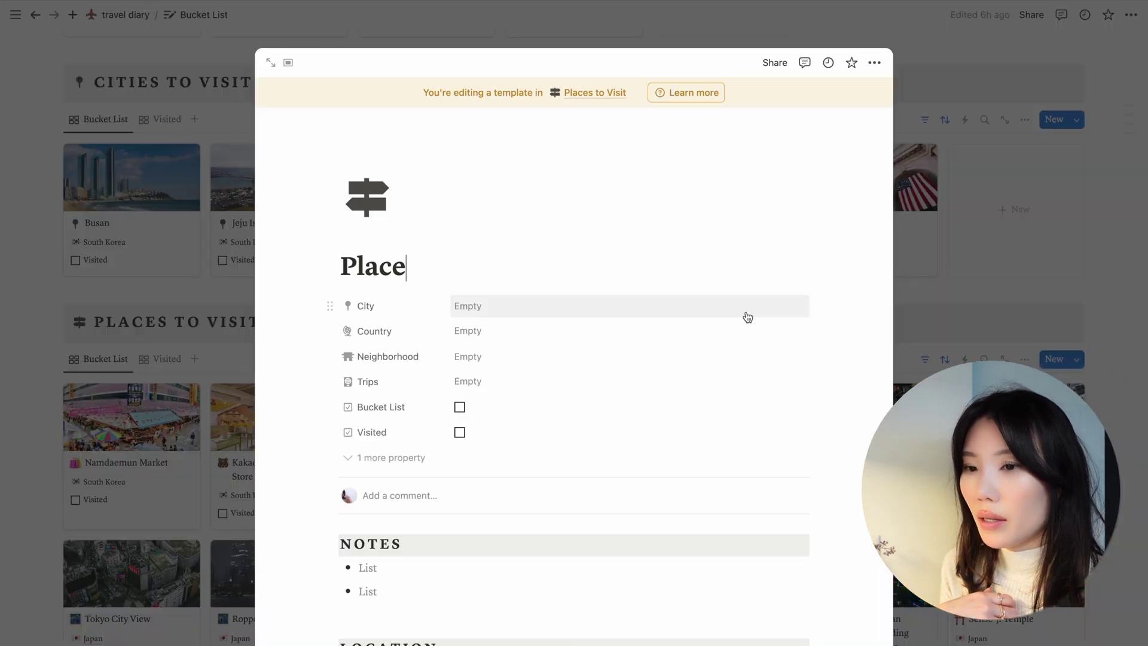
pyautogui.scroll(-3, 657, 315)
pyautogui.click(361, 353)
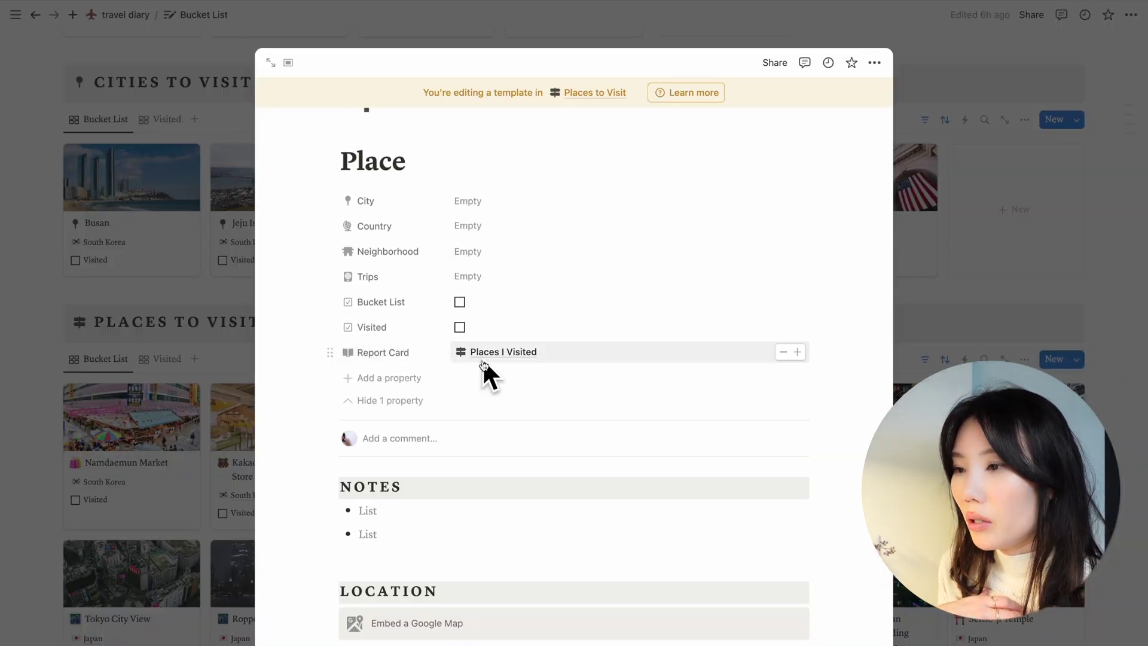
pyautogui.click(935, 315)
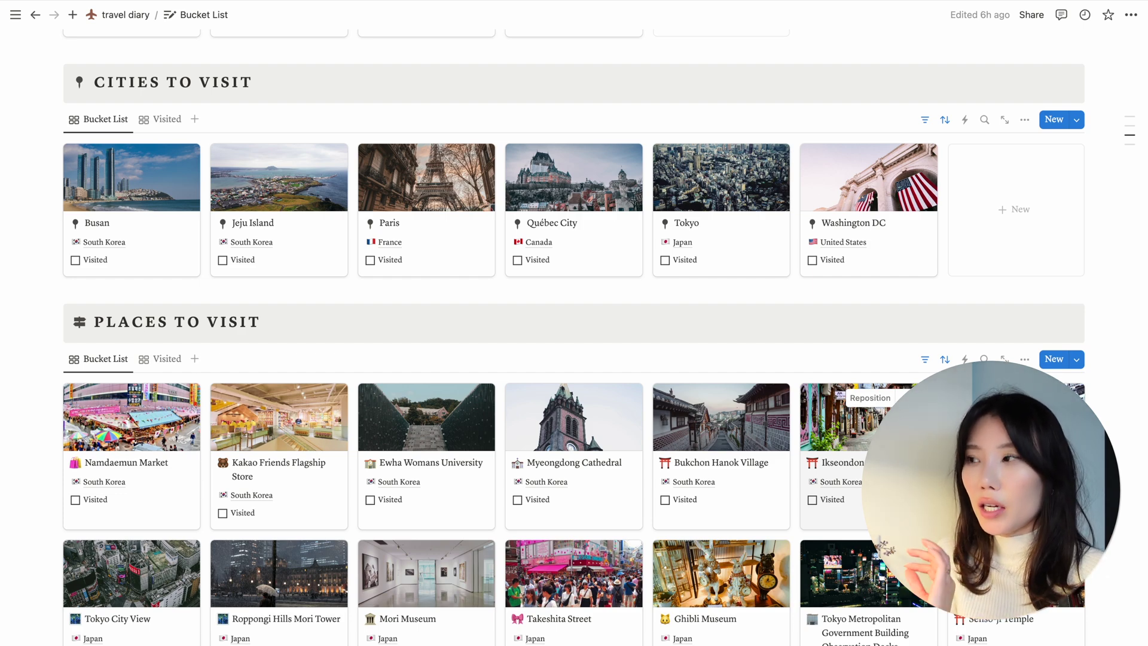
# Step: Open the Vietnam card in Countries to Visit and mark the country as Visited
pyautogui.scroll(10, 723, 439)
pyautogui.scroll(-5, 723, 439)
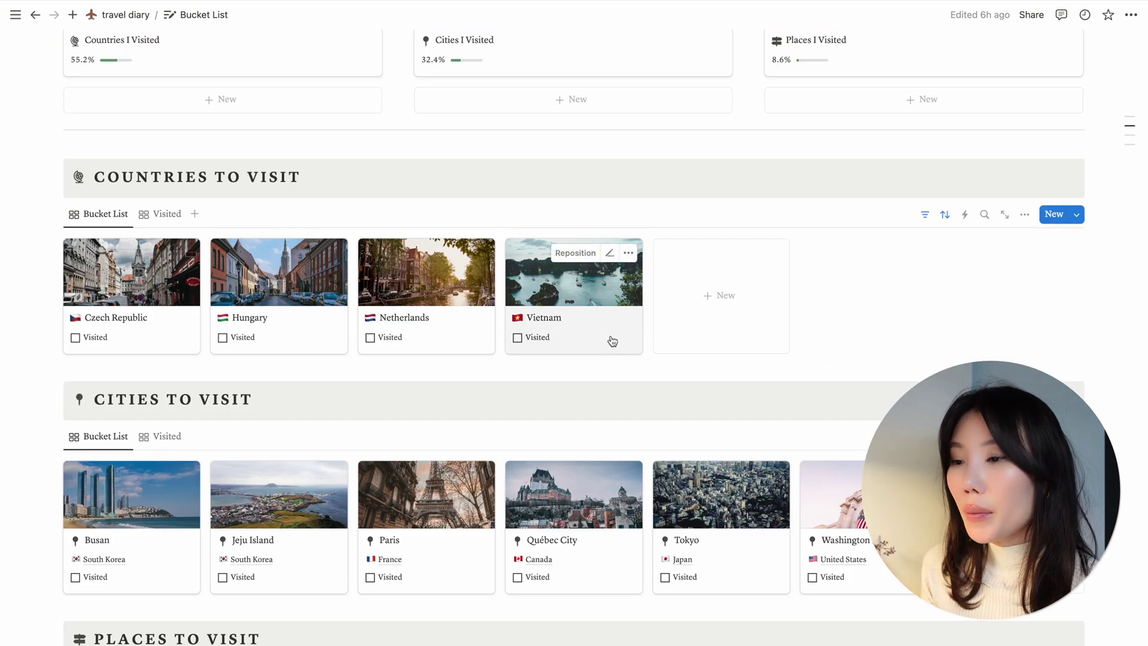
pyautogui.click(612, 341)
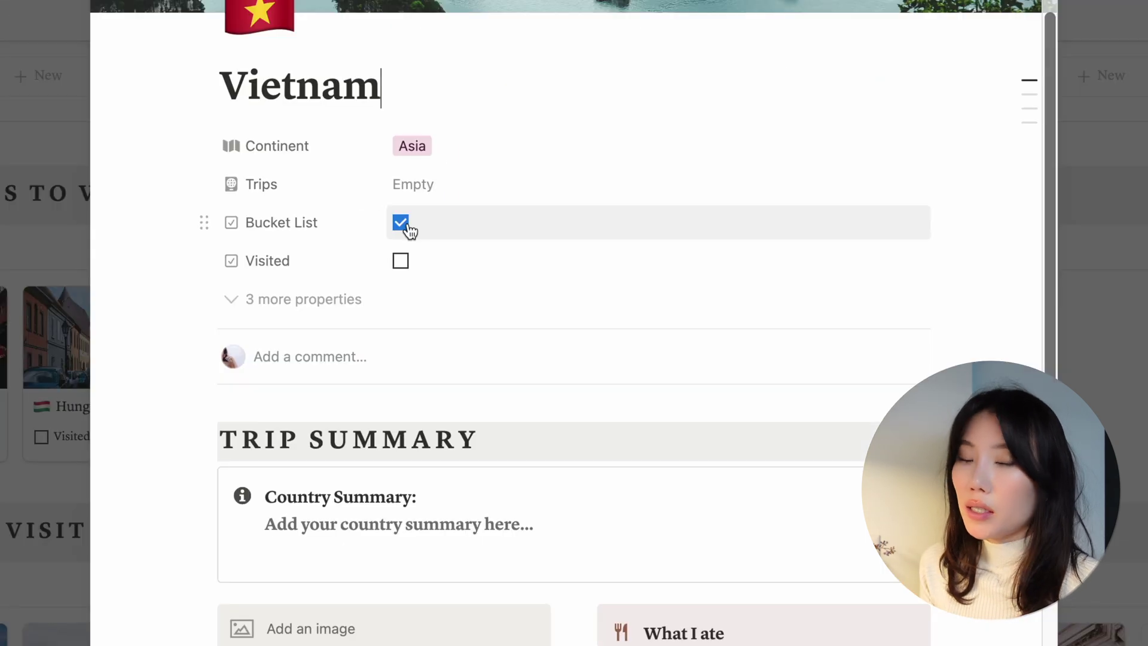
pyautogui.click(402, 263)
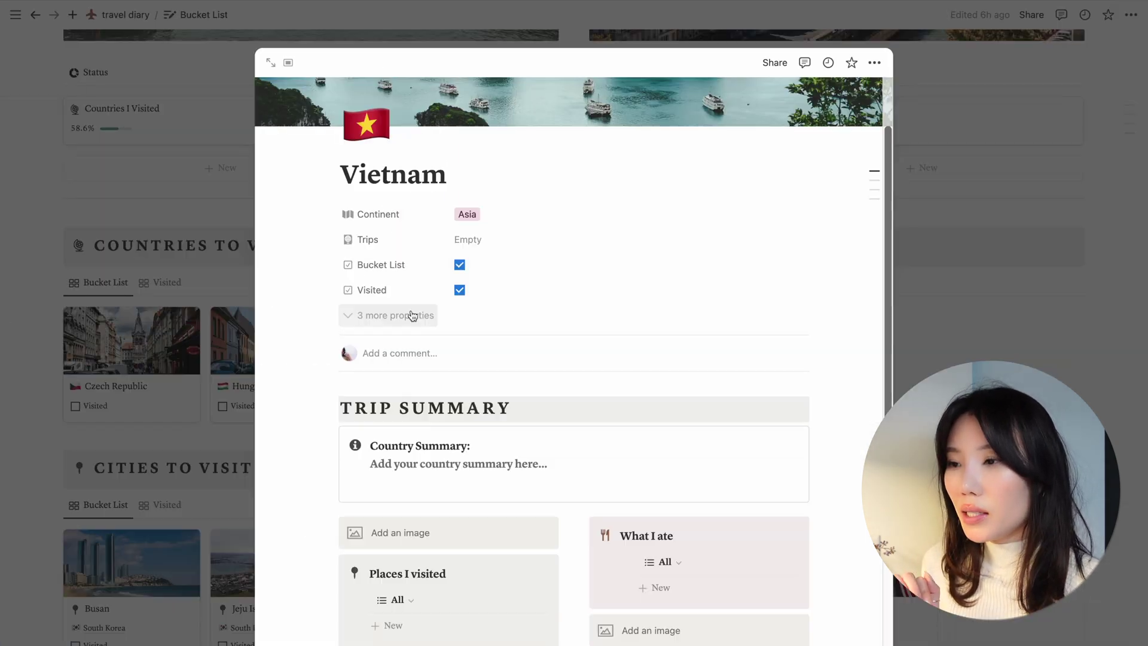
# Step: Reveal Vietnam's hidden properties and follow its Report Card relation to examine the Countries I Visited page, closing it when finished
pyautogui.click(413, 315)
pyautogui.scroll(-1, 412, 315)
pyautogui.click(494, 332)
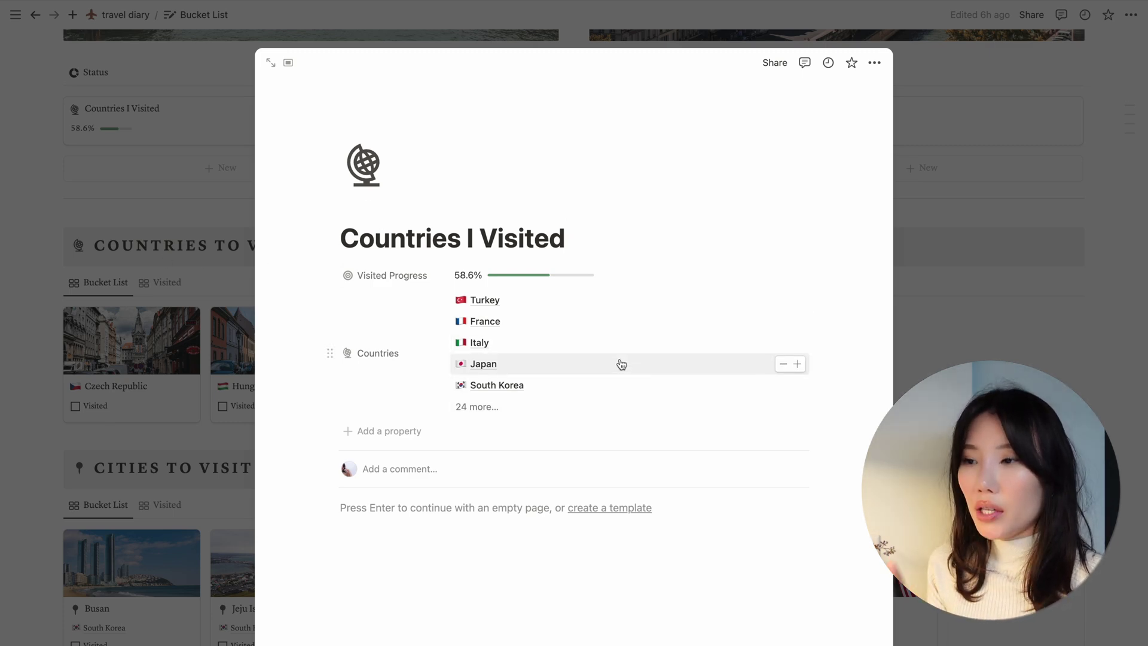
pyautogui.click(951, 337)
# Step: Remove the Visited mark from Vietnam in the Visited view of Countries to Visit, and return to the Bucket List view
pyautogui.scroll(-2, 333, 322)
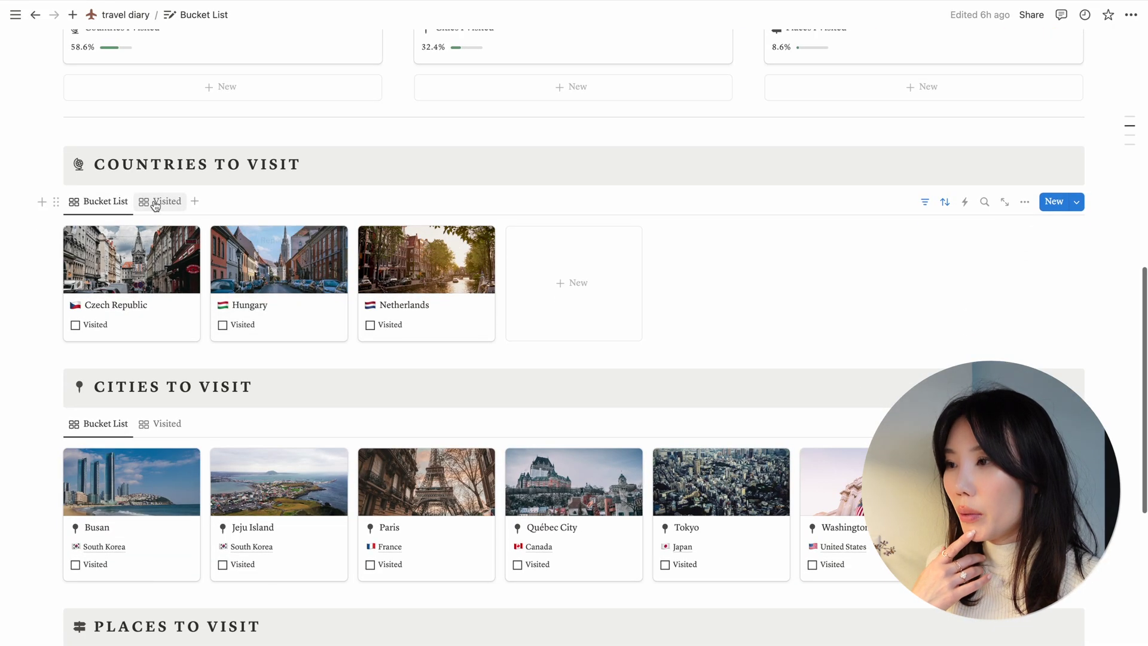
pyautogui.click(158, 201)
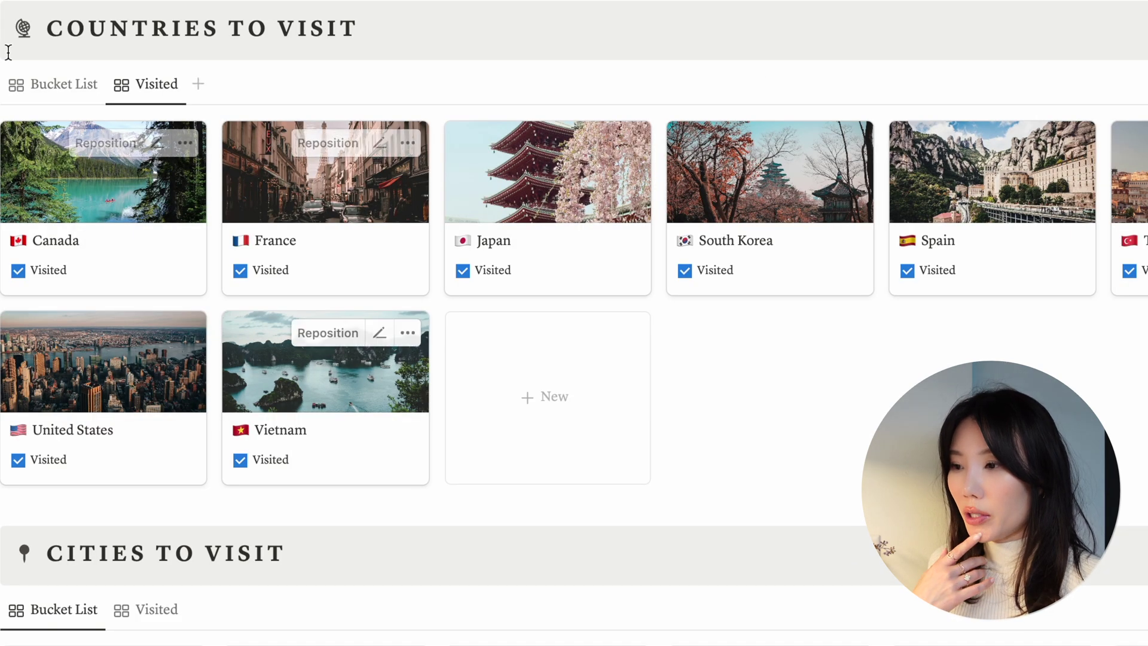
pyautogui.click(44, 87)
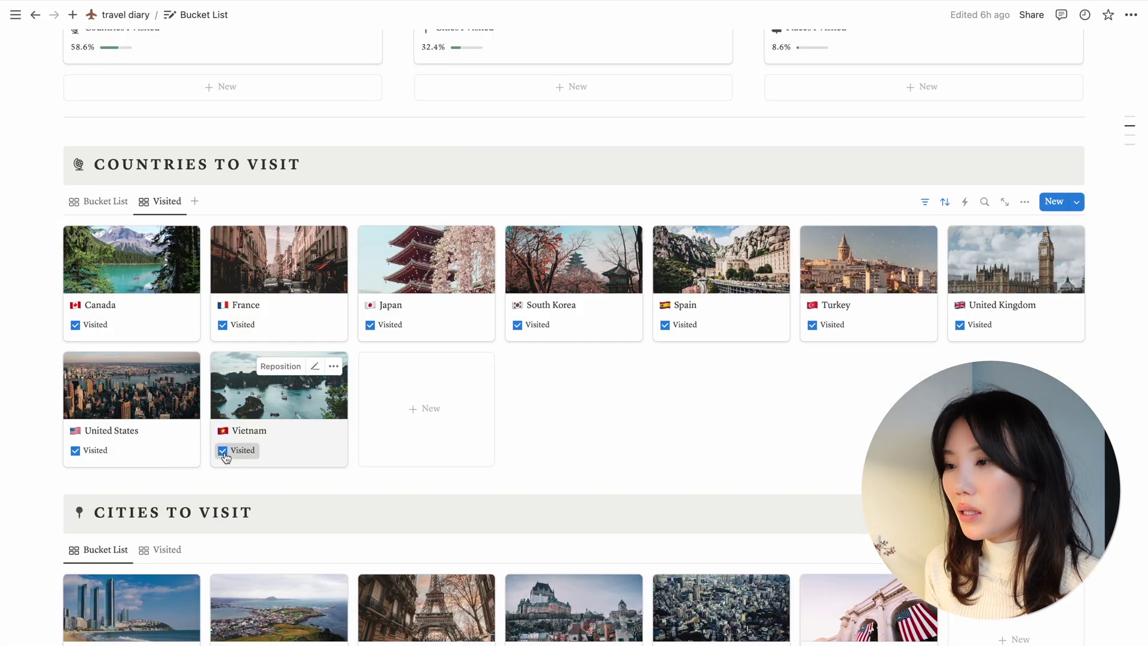
pyautogui.click(222, 451)
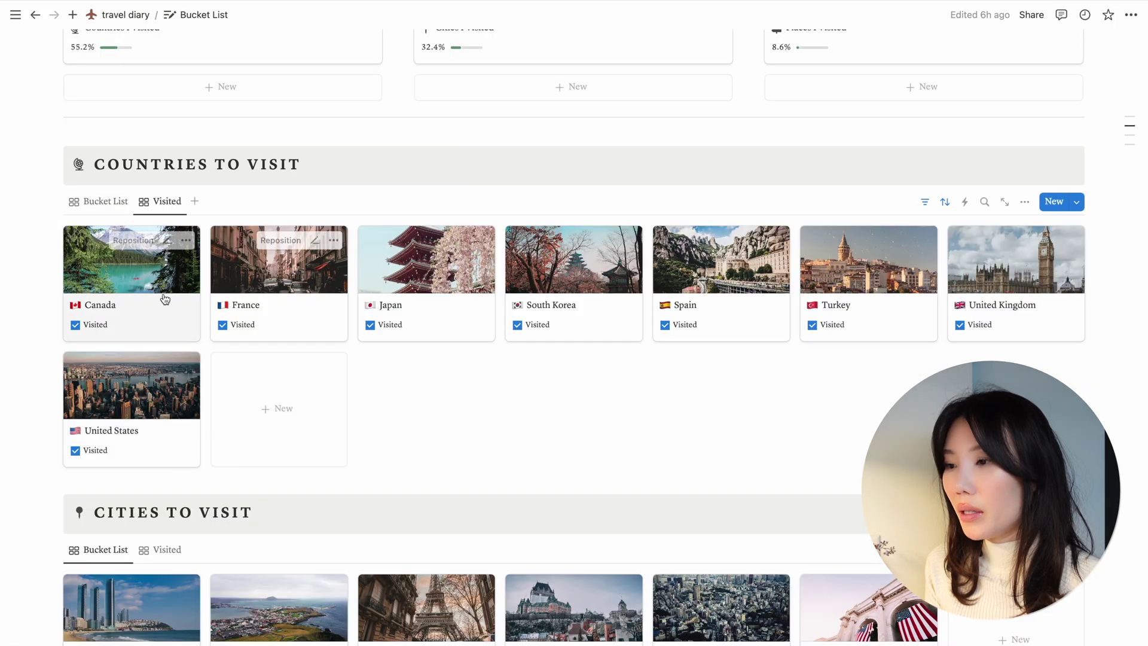
pyautogui.click(99, 202)
# Step: Open the Busan card in Cities to Visit, reveal its hidden properties to check the Report Card relation, and close it
pyautogui.scroll(-3, 403, 370)
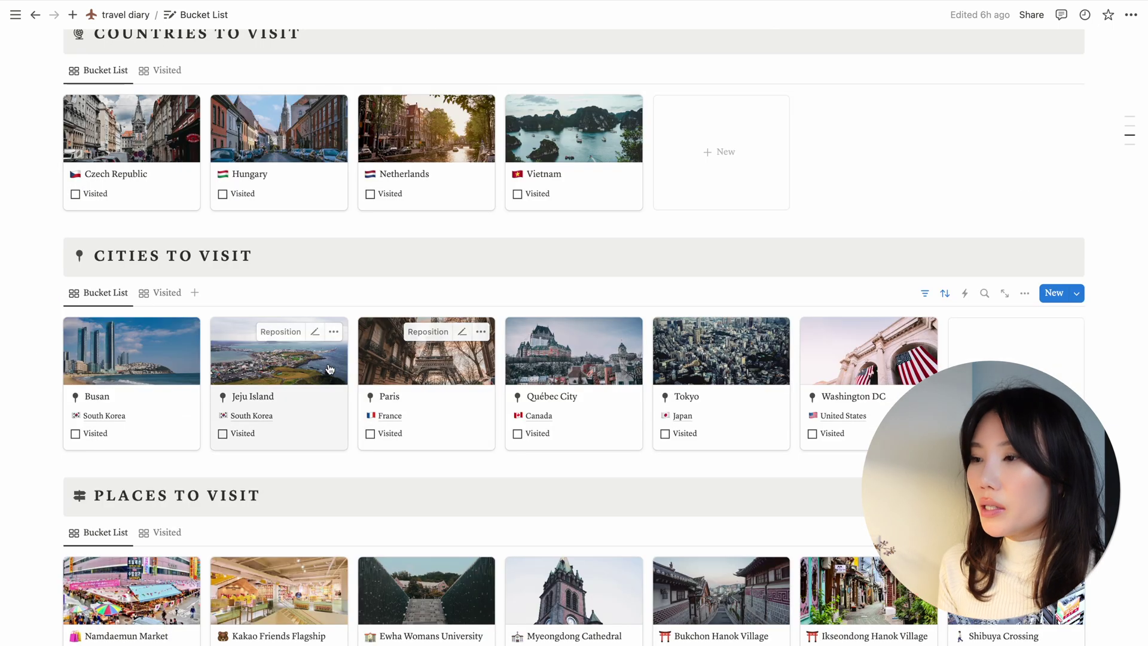
pyautogui.scroll(-3, 315, 372)
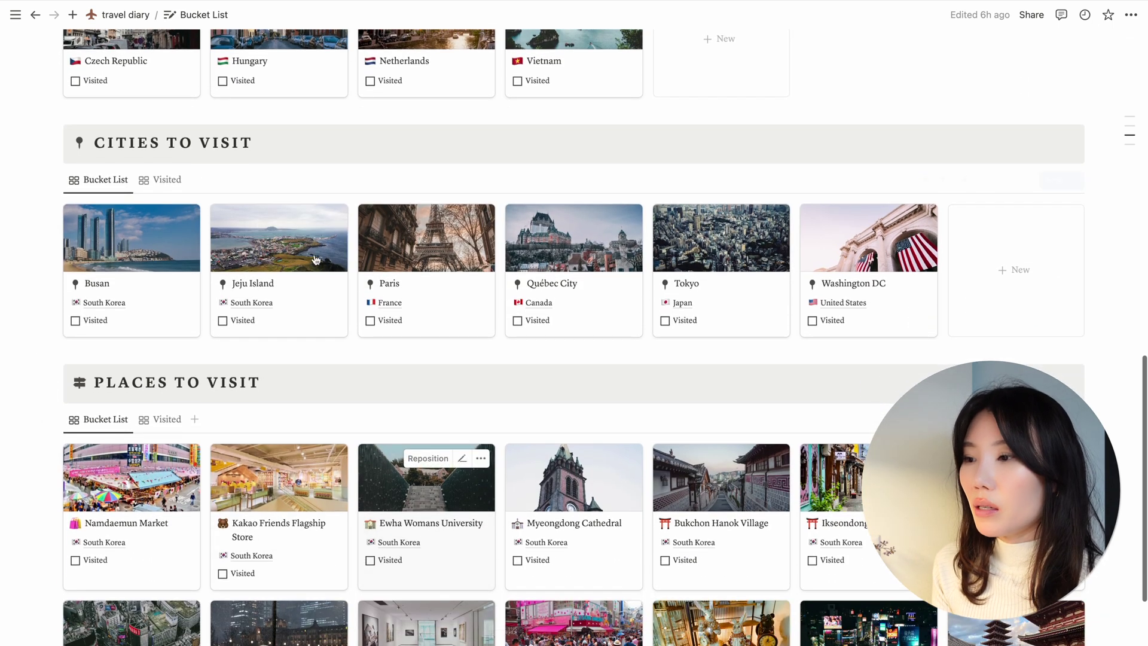
pyautogui.click(153, 299)
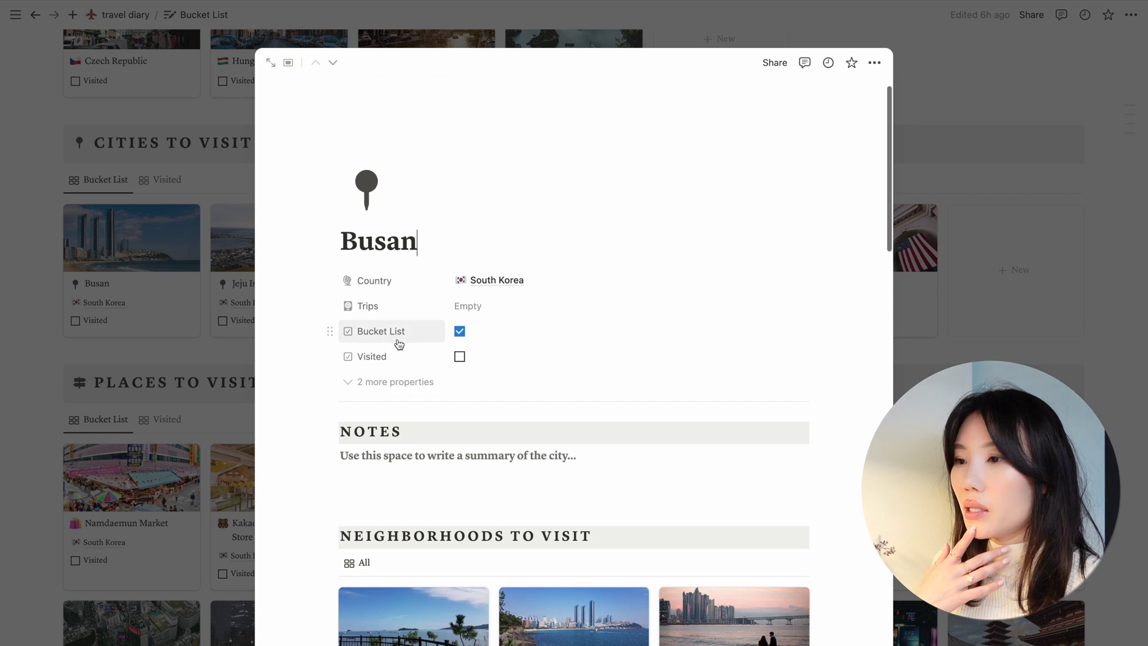
pyautogui.click(393, 379)
pyautogui.scroll(-2, 593, 317)
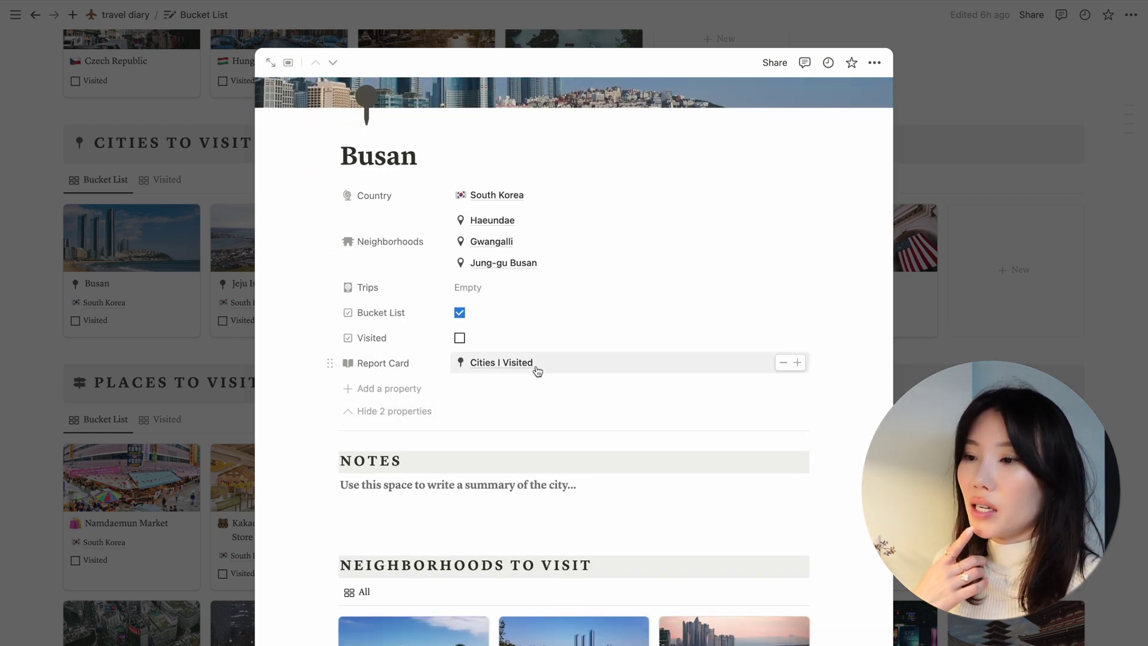
pyautogui.click(921, 220)
# Step: Examine the Visited Progress and Cities properties of the Cities I Visited report card, and close it
pyautogui.scroll(8, 412, 418)
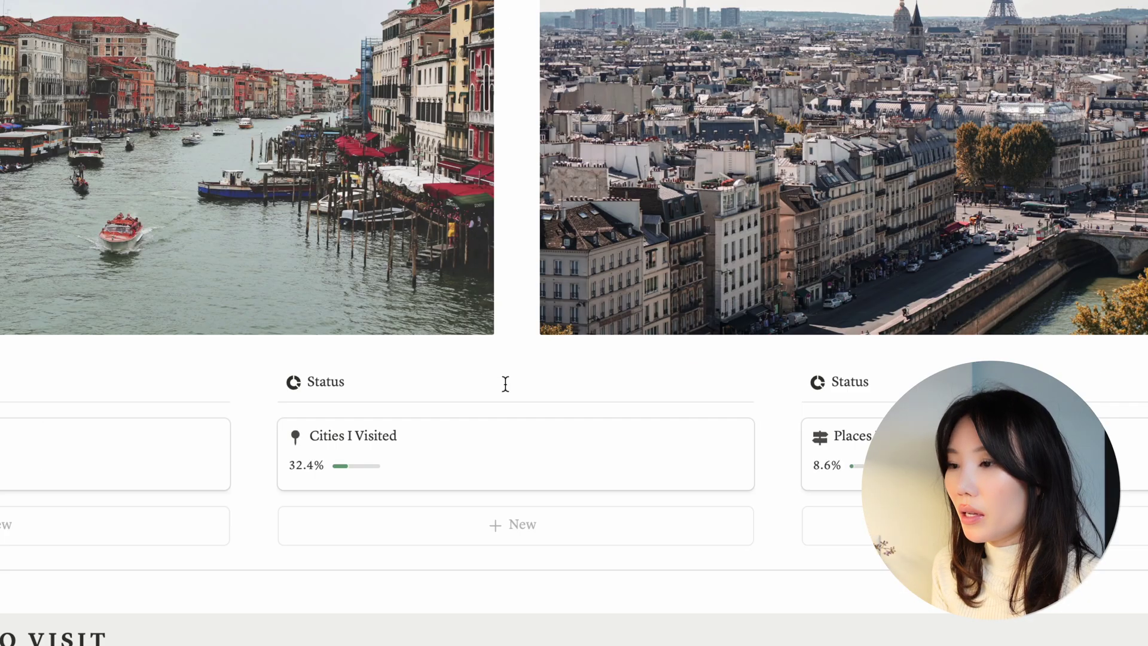
pyautogui.click(519, 461)
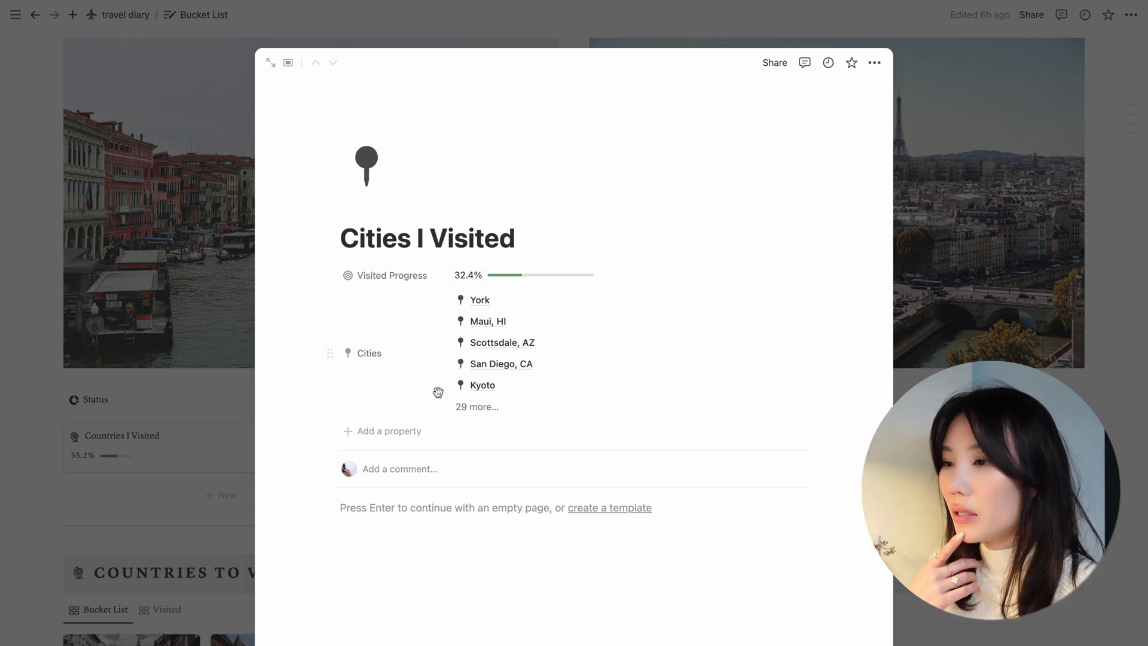
pyautogui.click(932, 412)
pyautogui.scroll(-2, 933, 412)
pyautogui.click(882, 380)
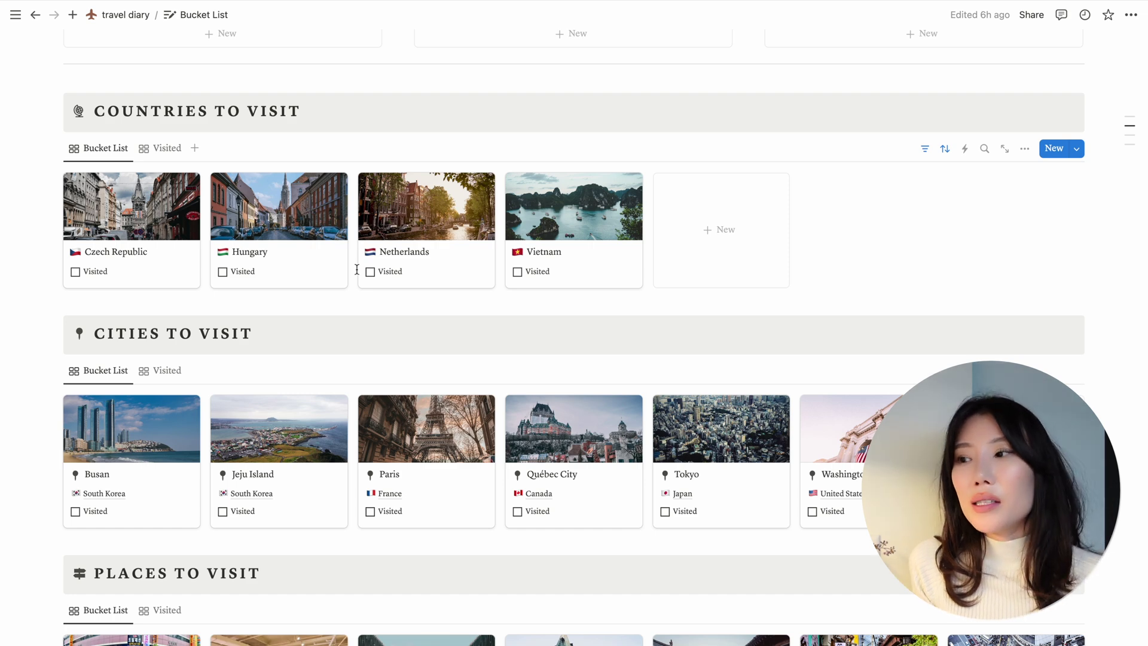
# Step: Open the Task List page and compare its All Tasks and Complete views
pyautogui.scroll(-3, 535, 511)
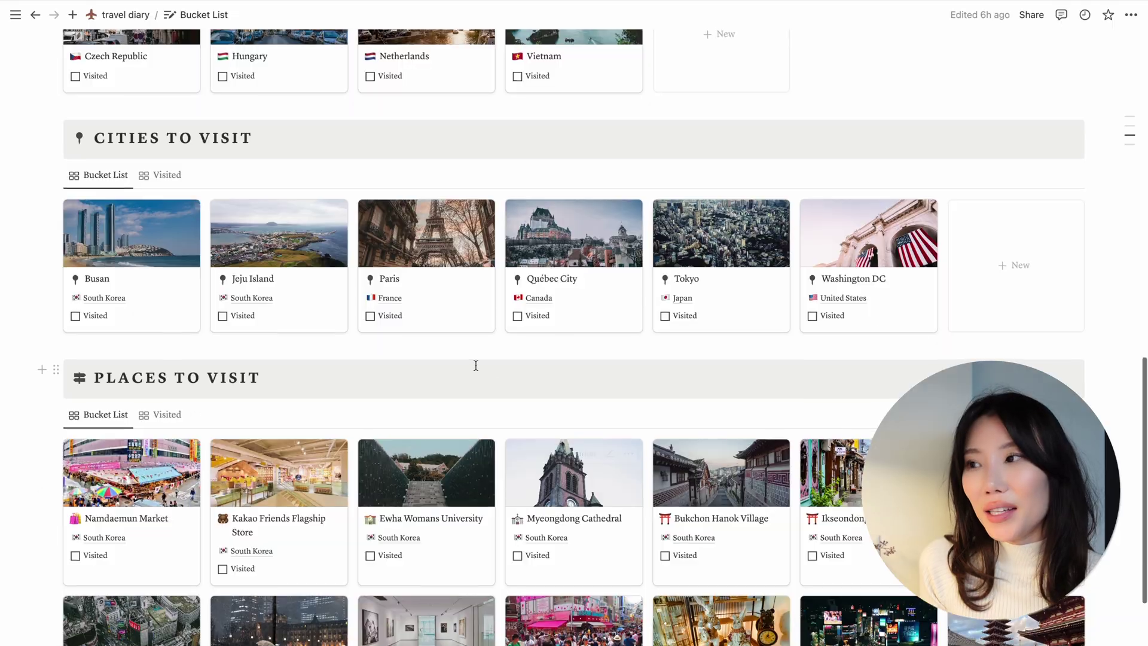
pyautogui.scroll(10, 474, 366)
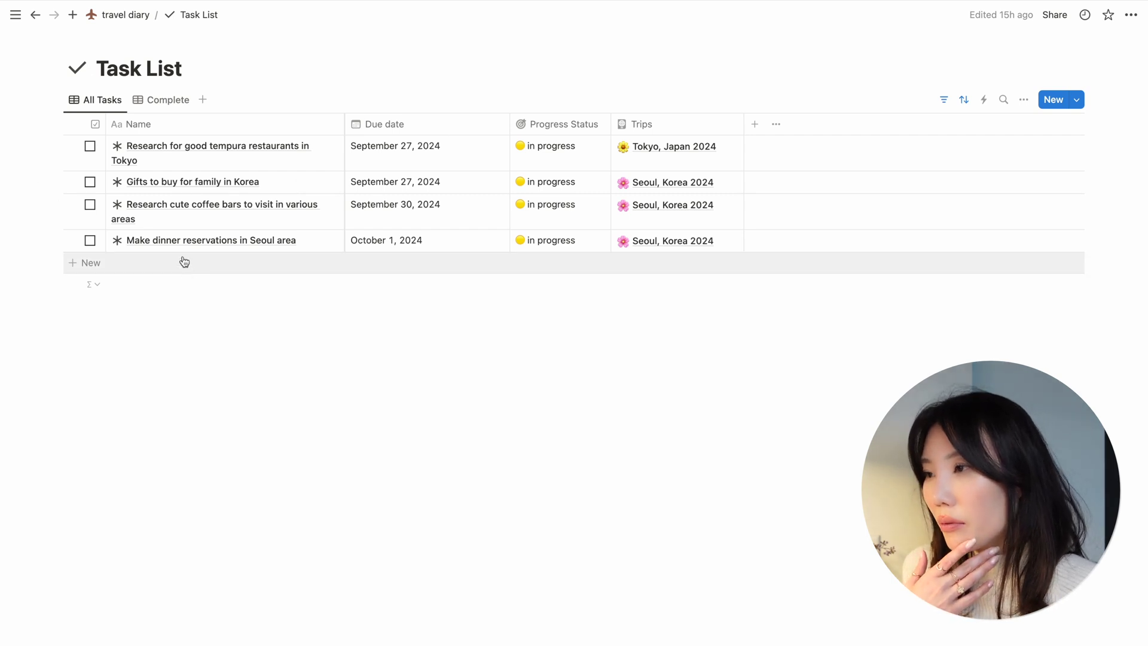
pyautogui.click(157, 100)
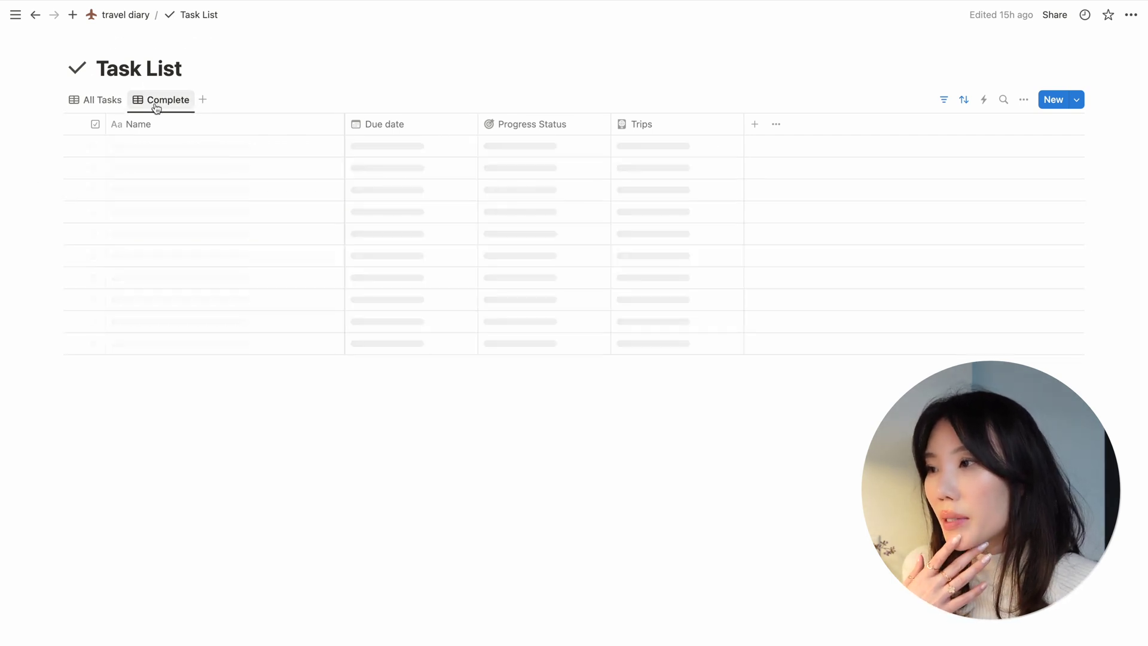
pyautogui.click(120, 104)
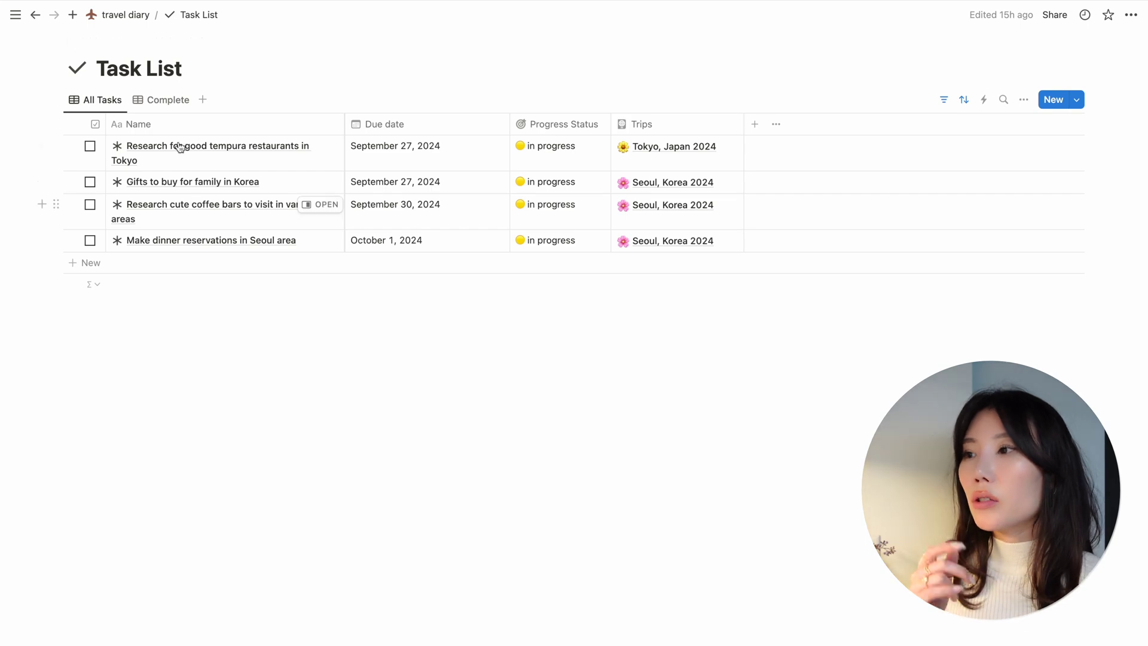
# Step: Open the Seoul, Korea 2024 trip from the travel diary home page to check the Task List in its Travel Briefing
pyautogui.click(142, 21)
pyautogui.click(402, 504)
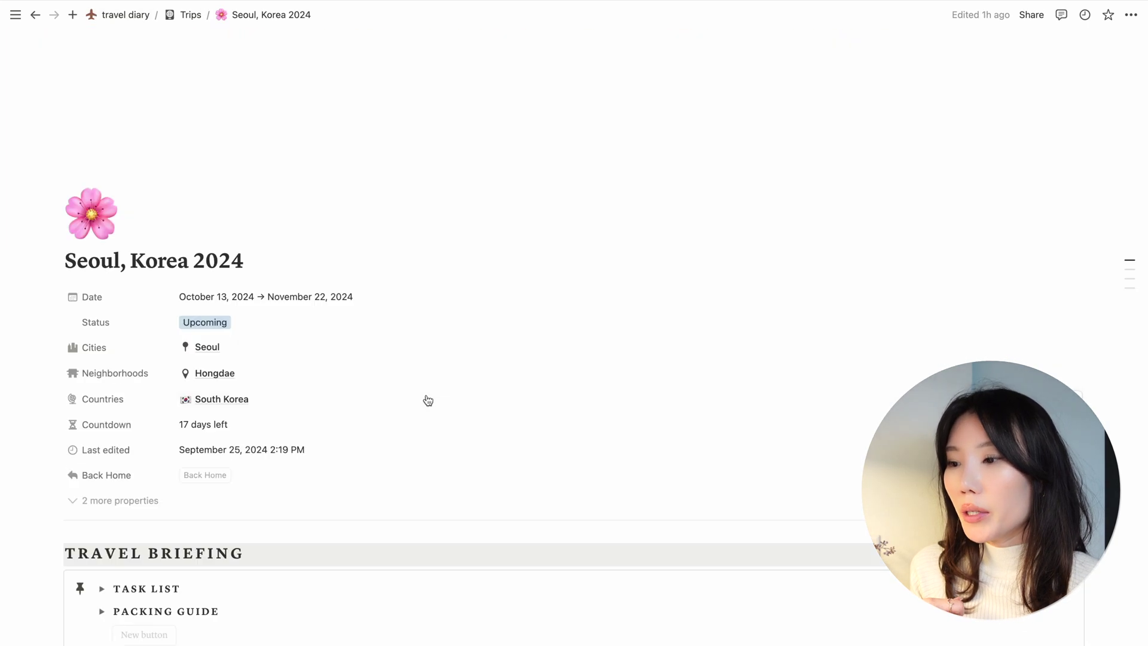
pyautogui.scroll(-3, 135, 413)
pyautogui.scroll(-2, 192, 446)
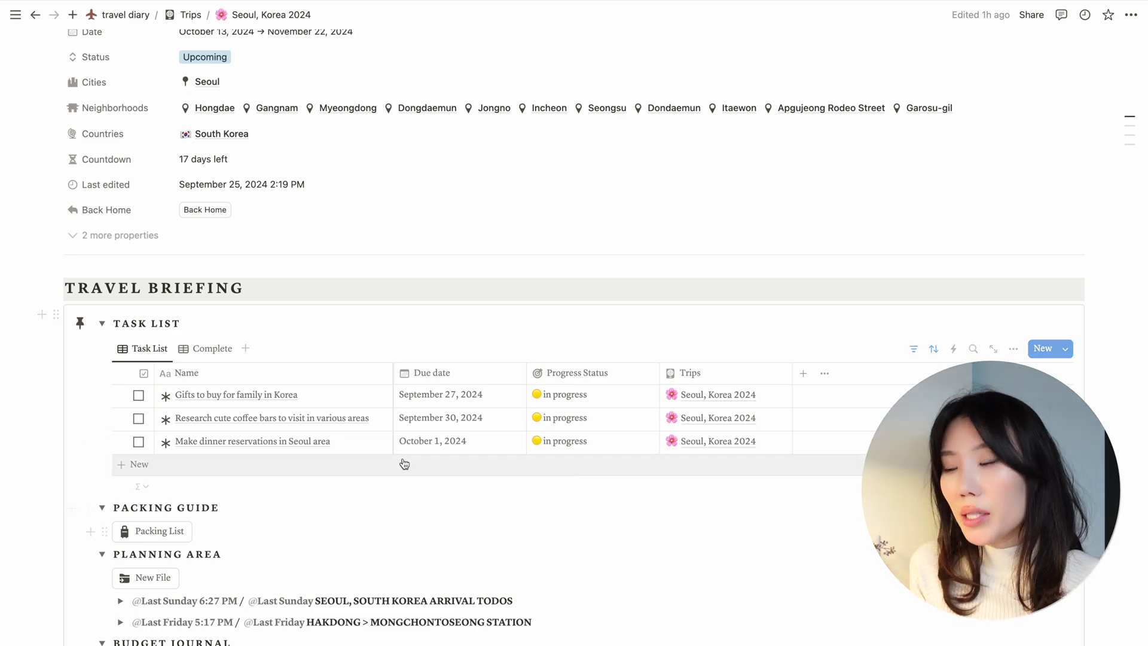
pyautogui.scroll(5, 234, 281)
# Step: Return to the travel diary home page and look over its Navigation links
pyautogui.click(35, 15)
pyautogui.scroll(-3, 217, 395)
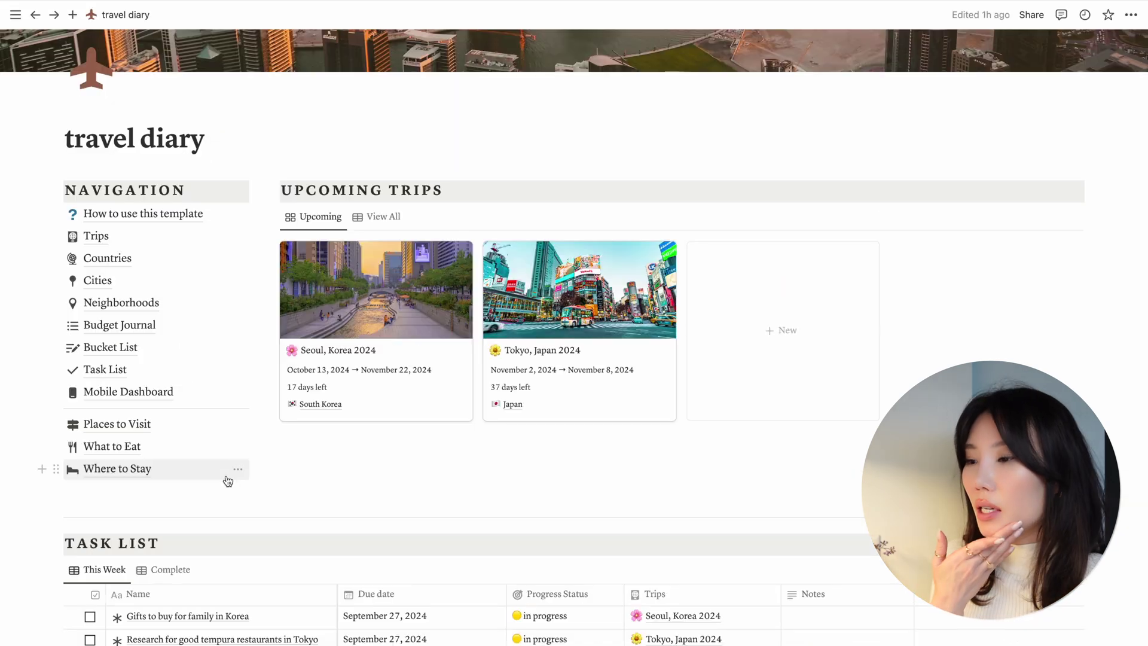
pyautogui.moveTo(345, 410)
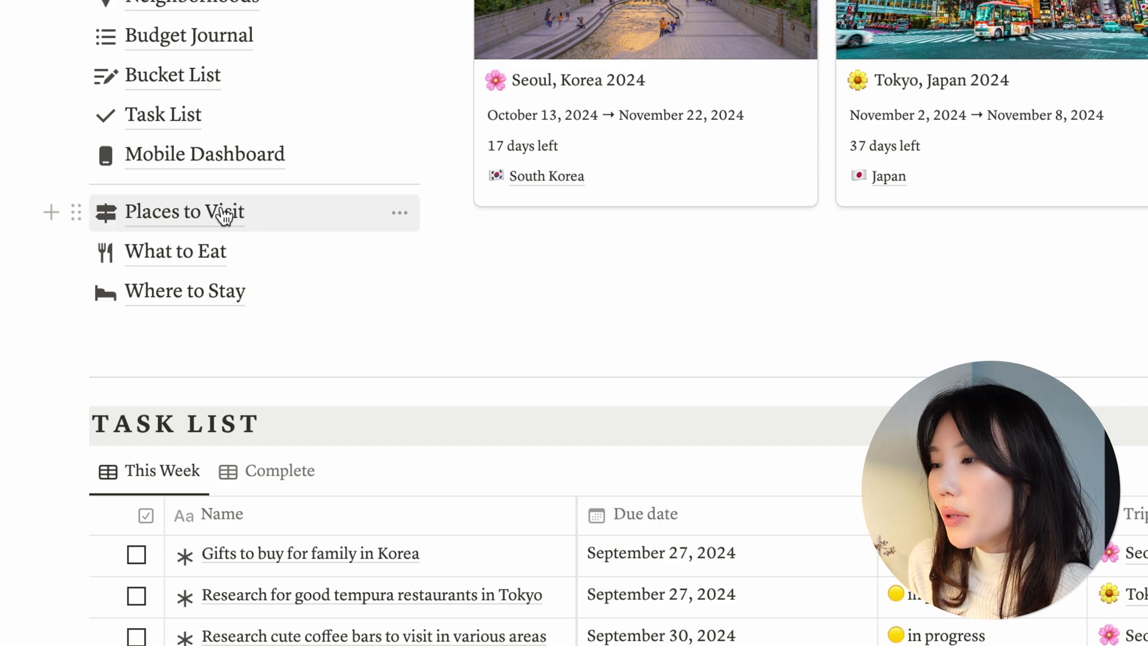
# Step: Open the Places to Visit database and browse its full gallery in the All view
pyautogui.click(217, 470)
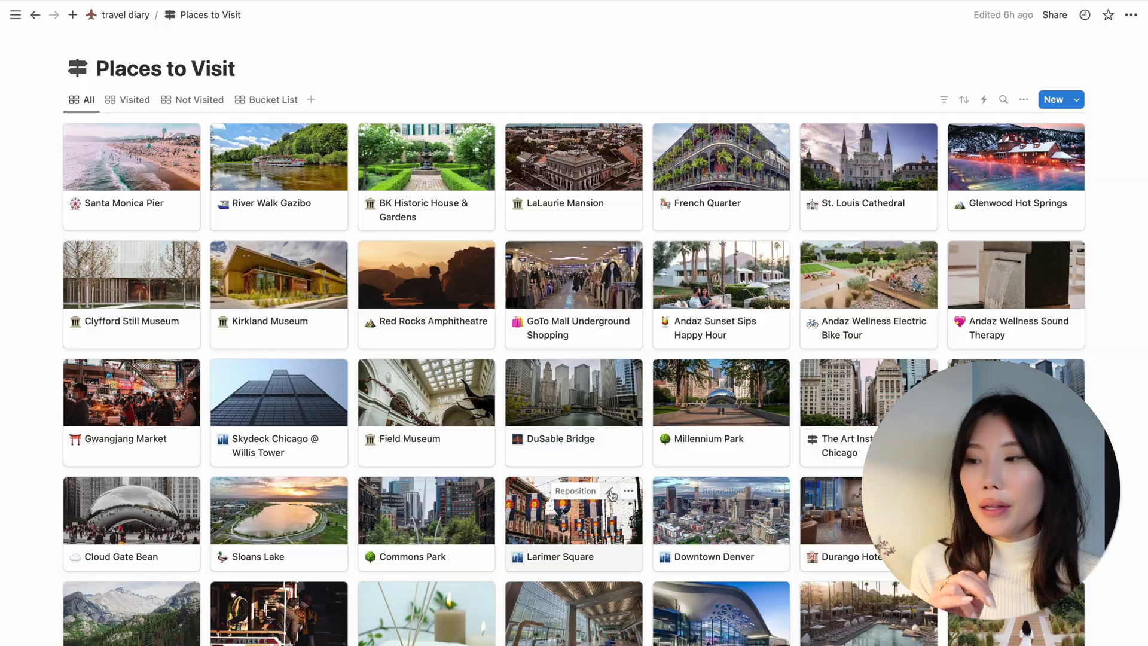
pyautogui.scroll(-20, 775, 535)
pyautogui.scroll(-20, 606, 489)
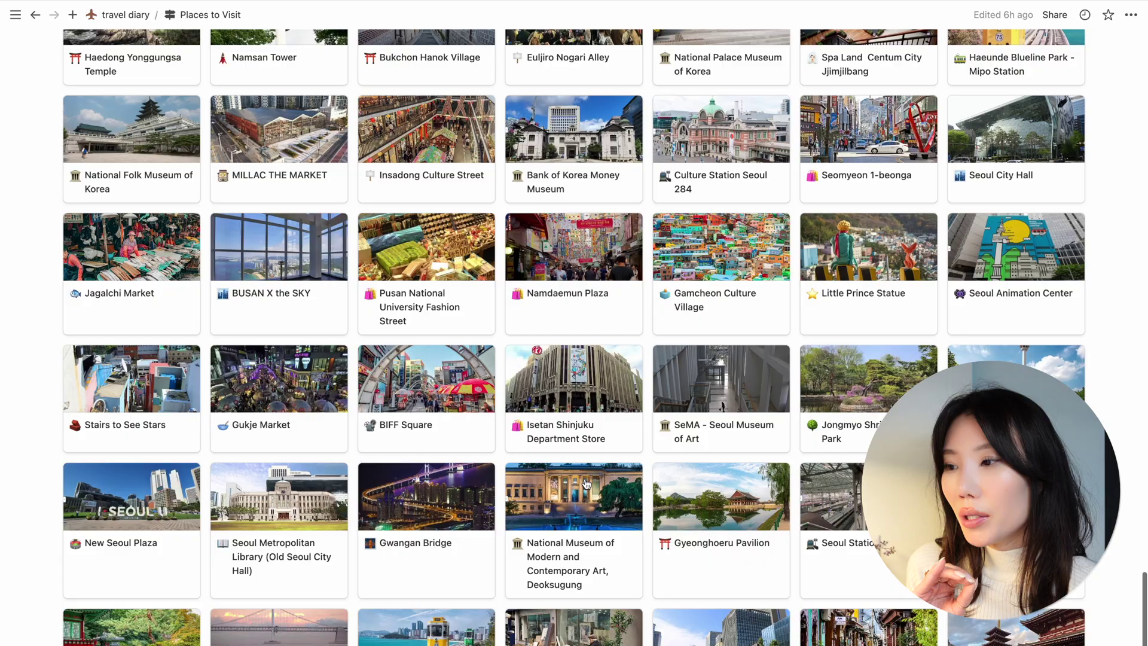
pyautogui.scroll(20, 584, 485)
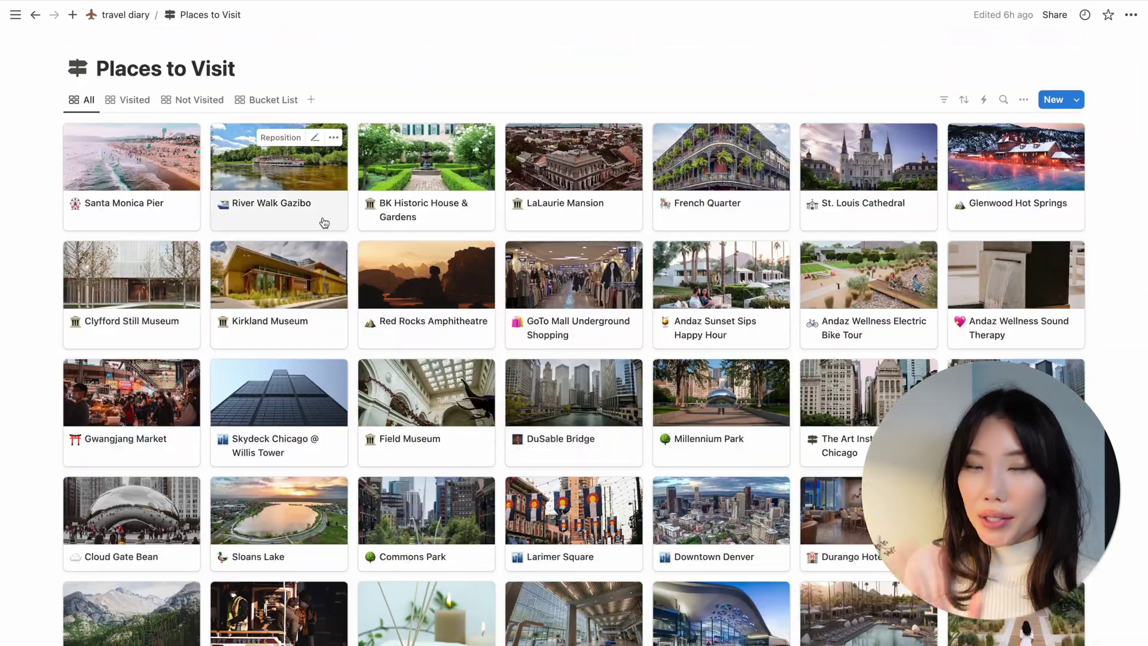
# Step: Compare the Visited, Not Visited and Bucket List views of the Places to Visit database
pyautogui.click(128, 100)
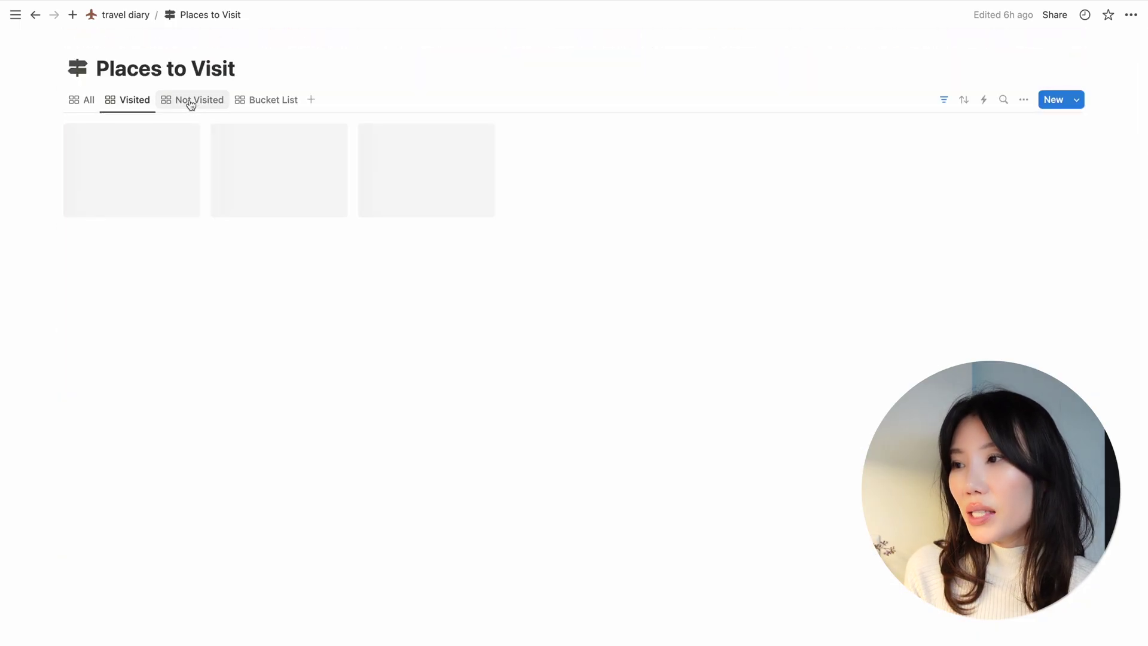
pyautogui.click(190, 102)
pyautogui.click(257, 100)
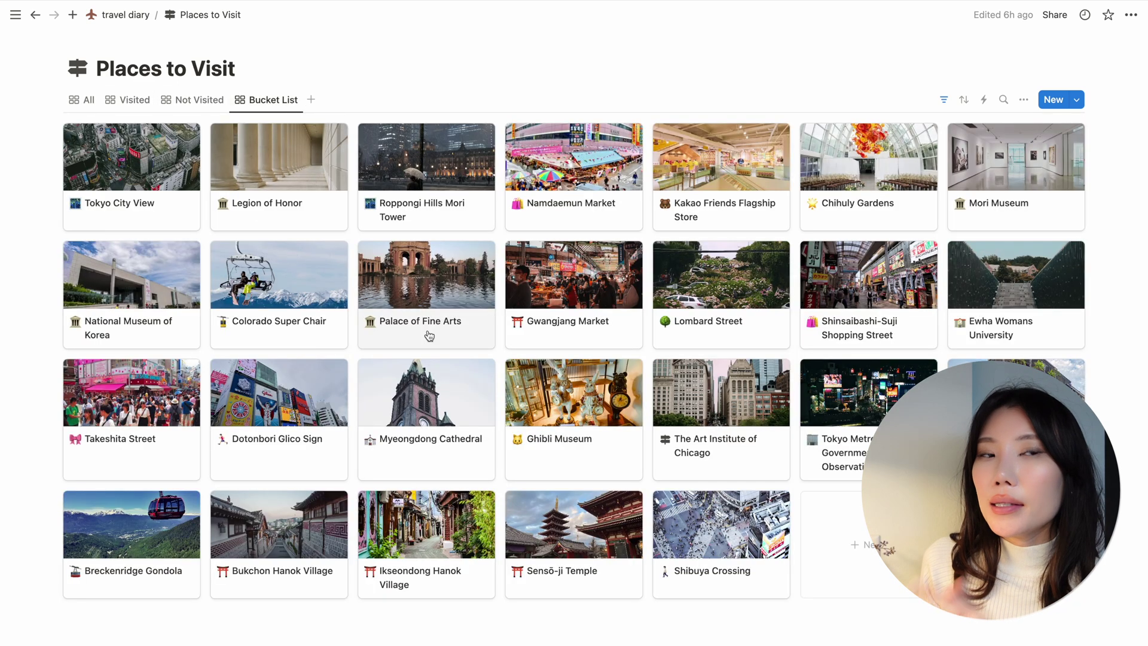
pyautogui.scroll(-1, 311, 204)
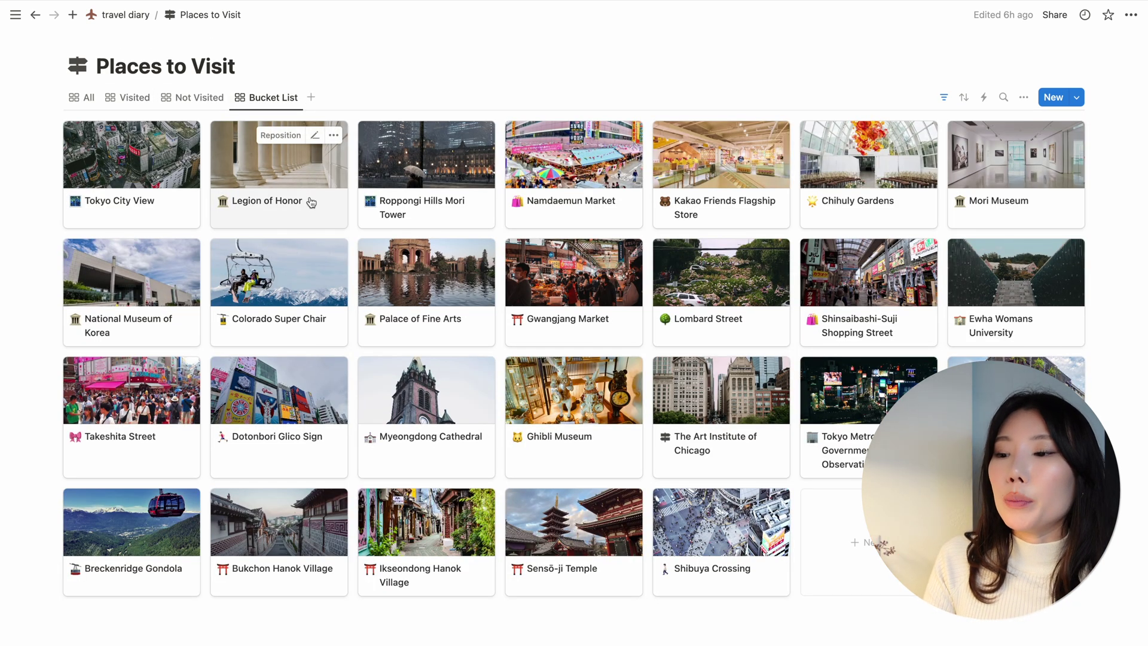
pyautogui.click(193, 98)
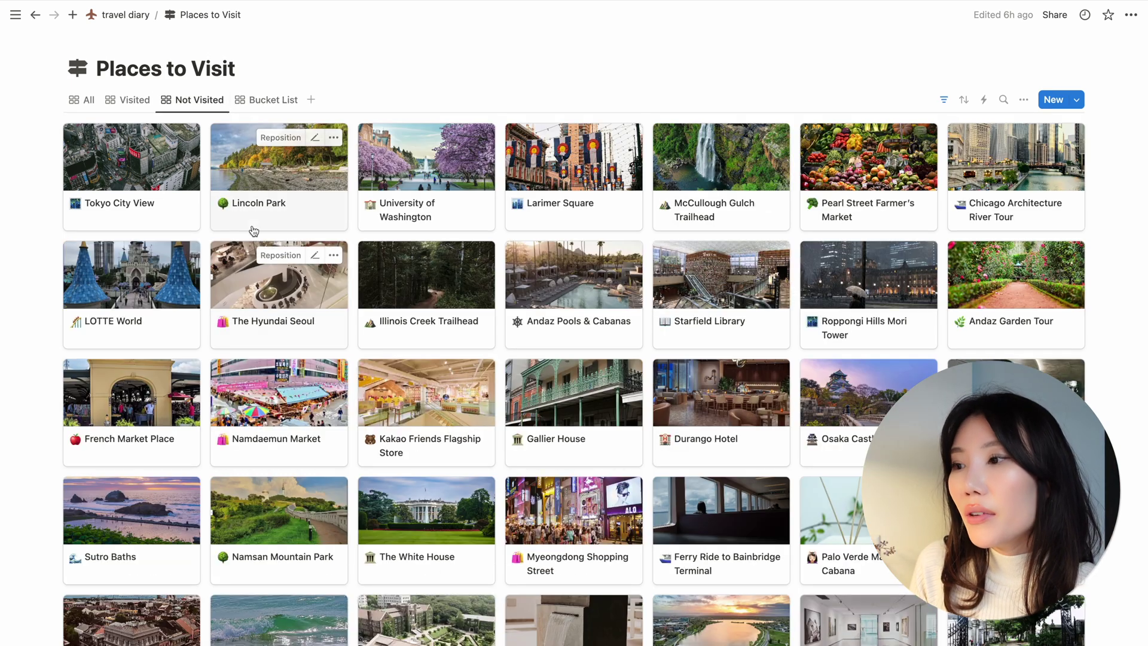
pyautogui.scroll(-2, 358, 269)
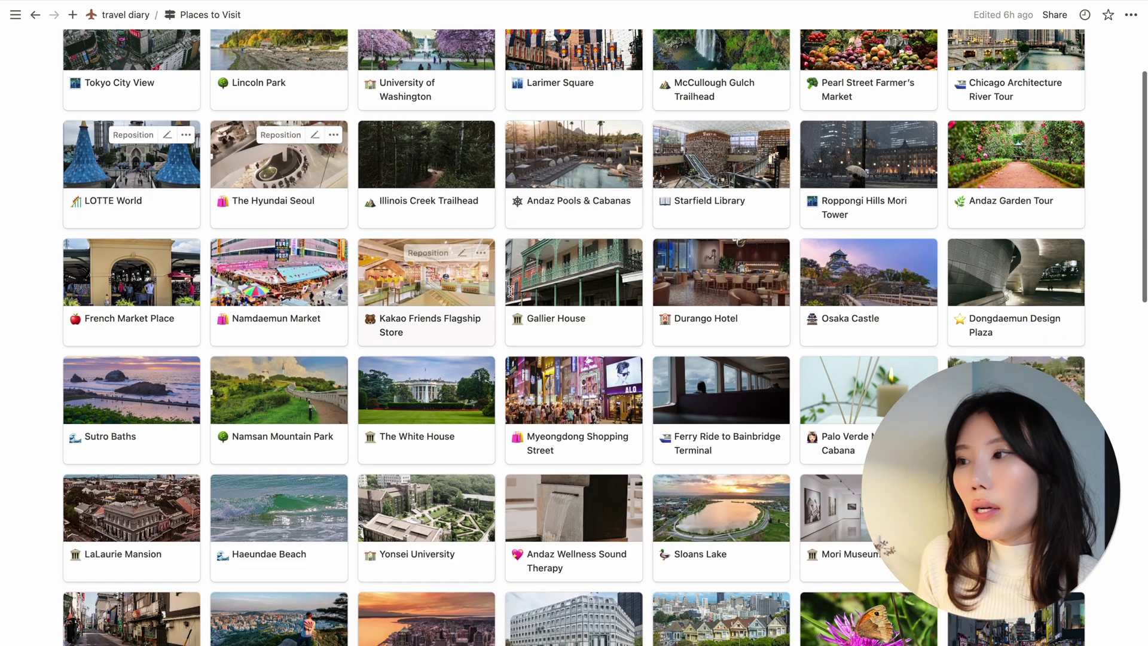
pyautogui.scroll(2, 179, 191)
pyautogui.click(120, 100)
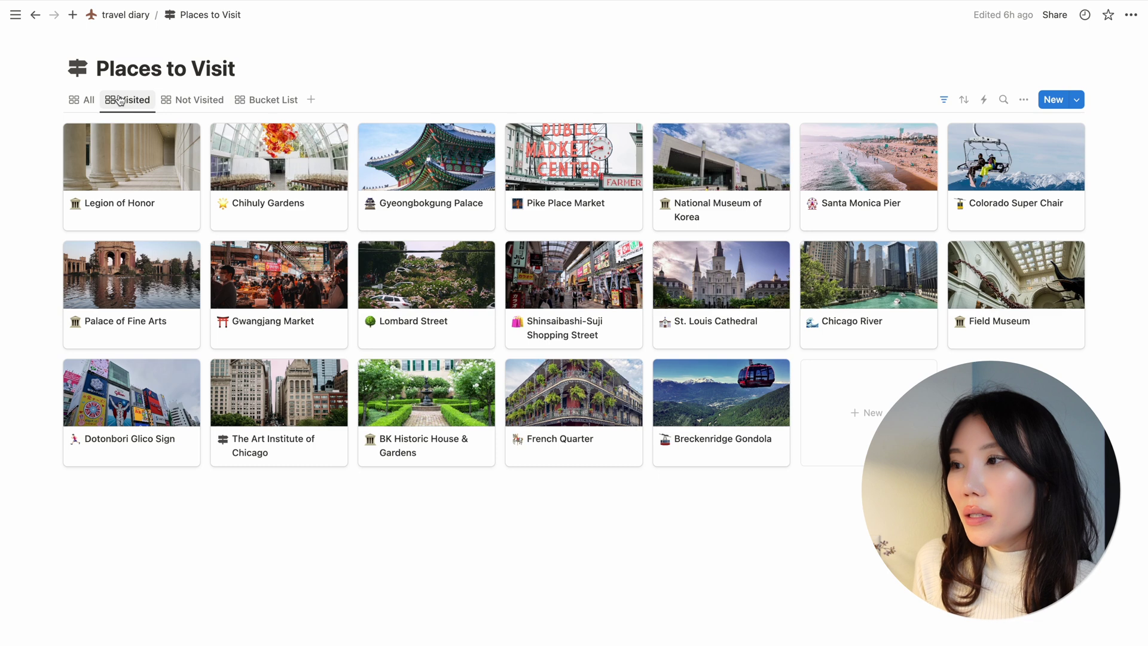
# Step: From the All view of Places to Visit, open the Place template for editing and review its properties, Notes and Location sections
pyautogui.click(89, 100)
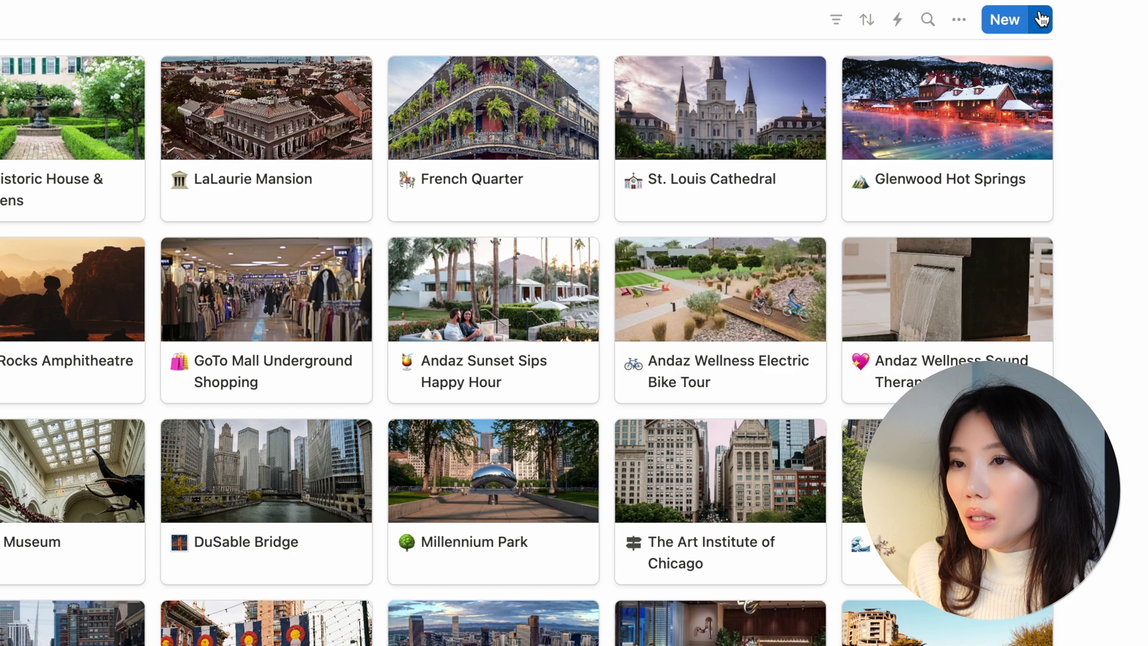
pyautogui.click(1076, 99)
pyautogui.click(1124, 147)
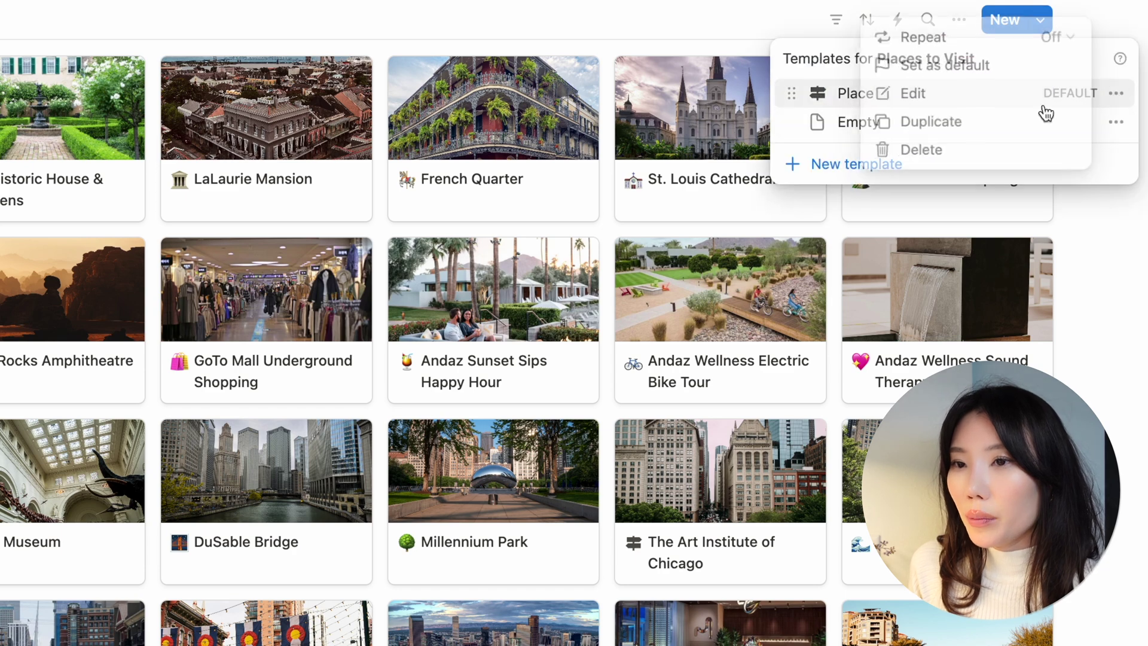
pyautogui.click(934, 101)
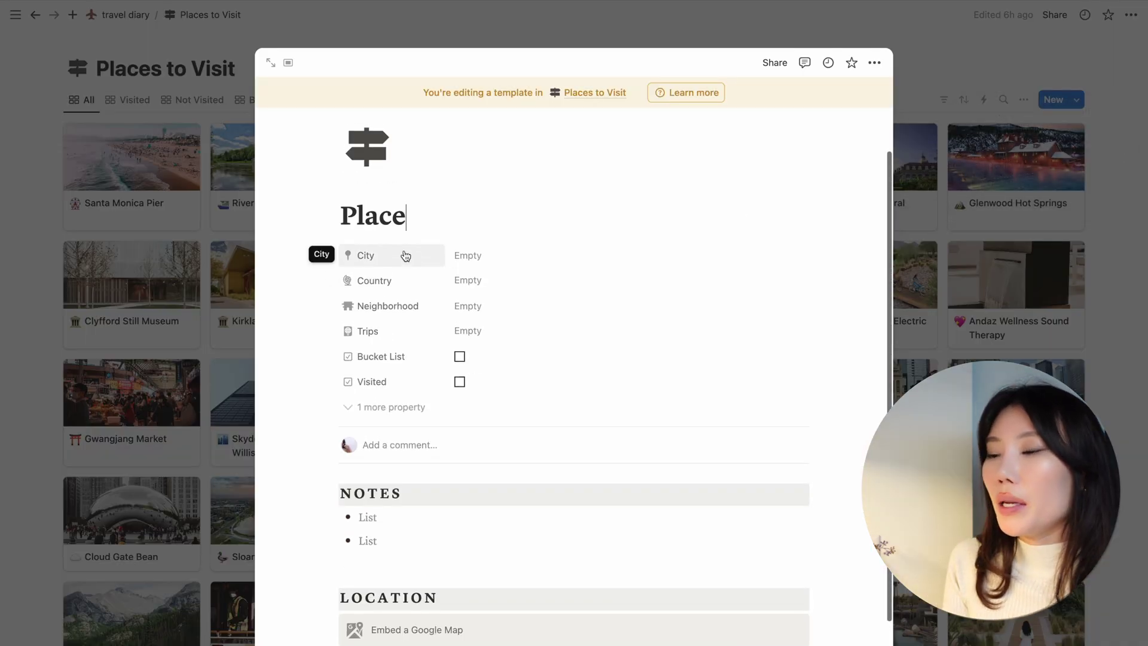
pyautogui.scroll(-1, 505, 262)
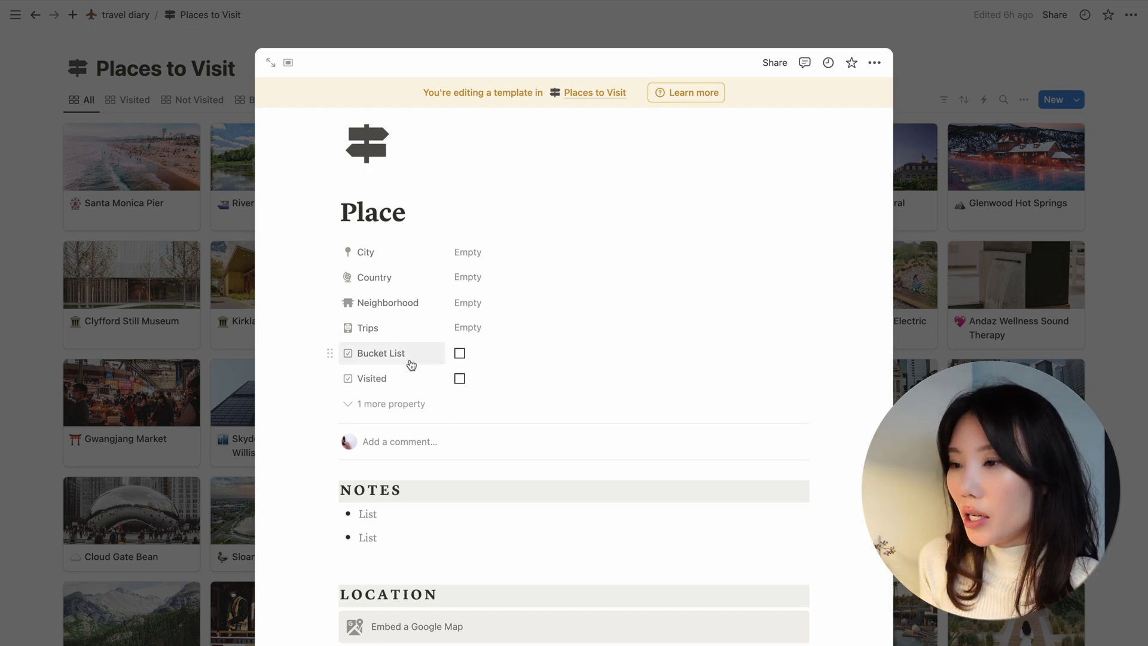
pyautogui.click(392, 403)
pyautogui.scroll(-3, 673, 315)
pyautogui.click(428, 368)
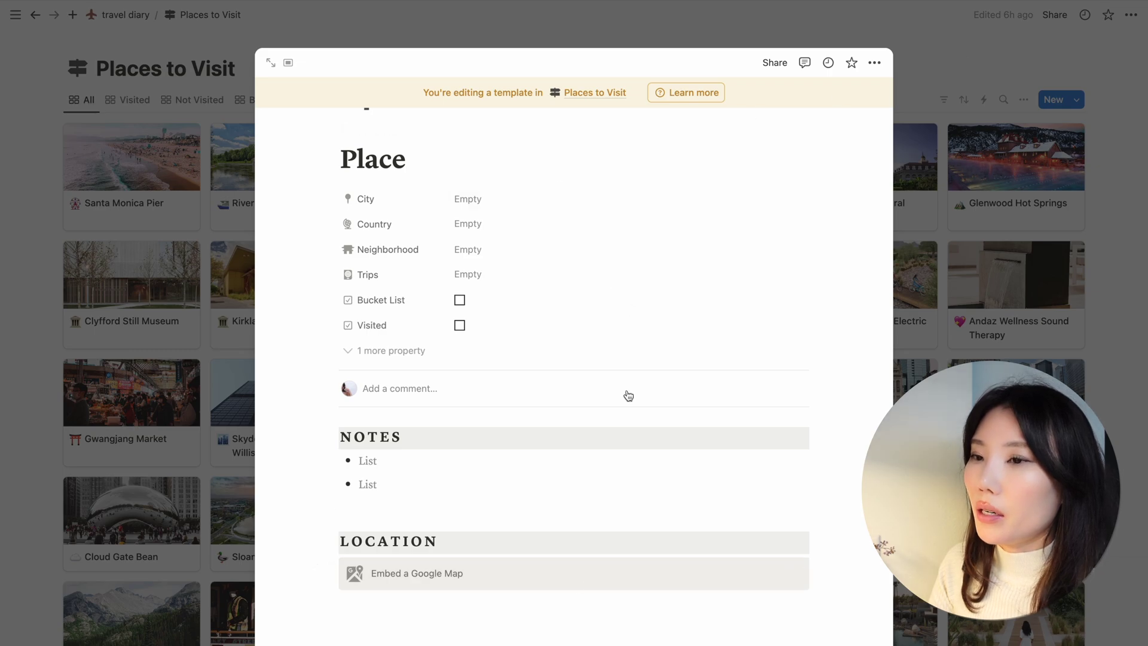
pyautogui.press('Escape')
# Step: Open the Seoul Hanseong Baeke Museum entry in Places to Visit and look over its properties, Notes and embedded location map
pyautogui.scroll(-15, 586, 356)
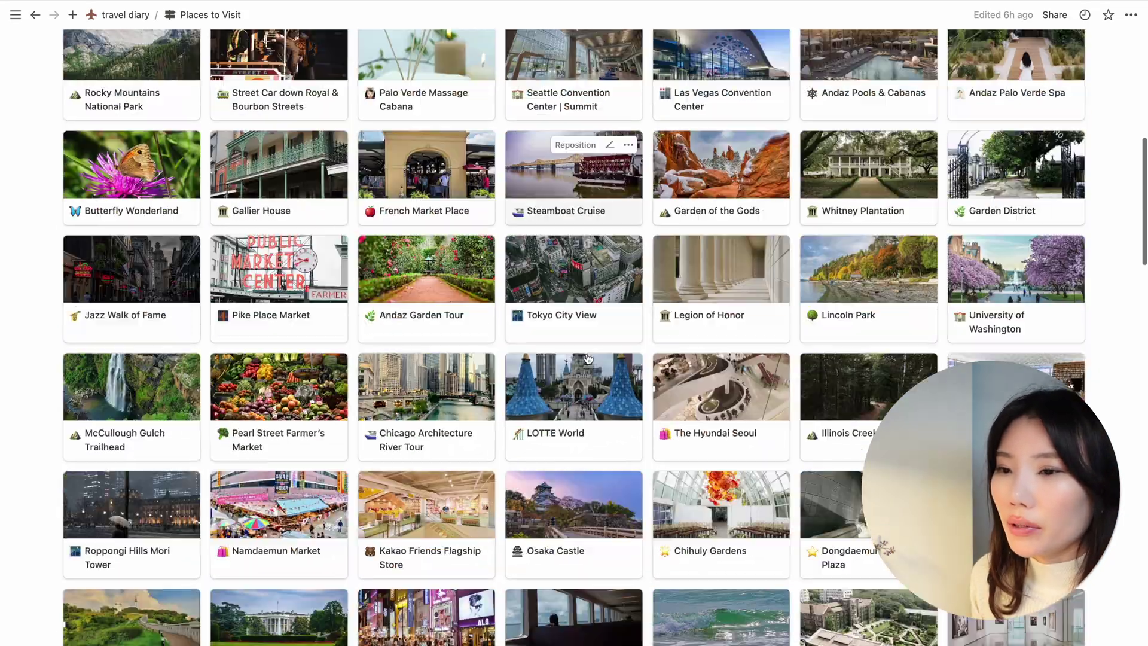
pyautogui.scroll(-10, 590, 366)
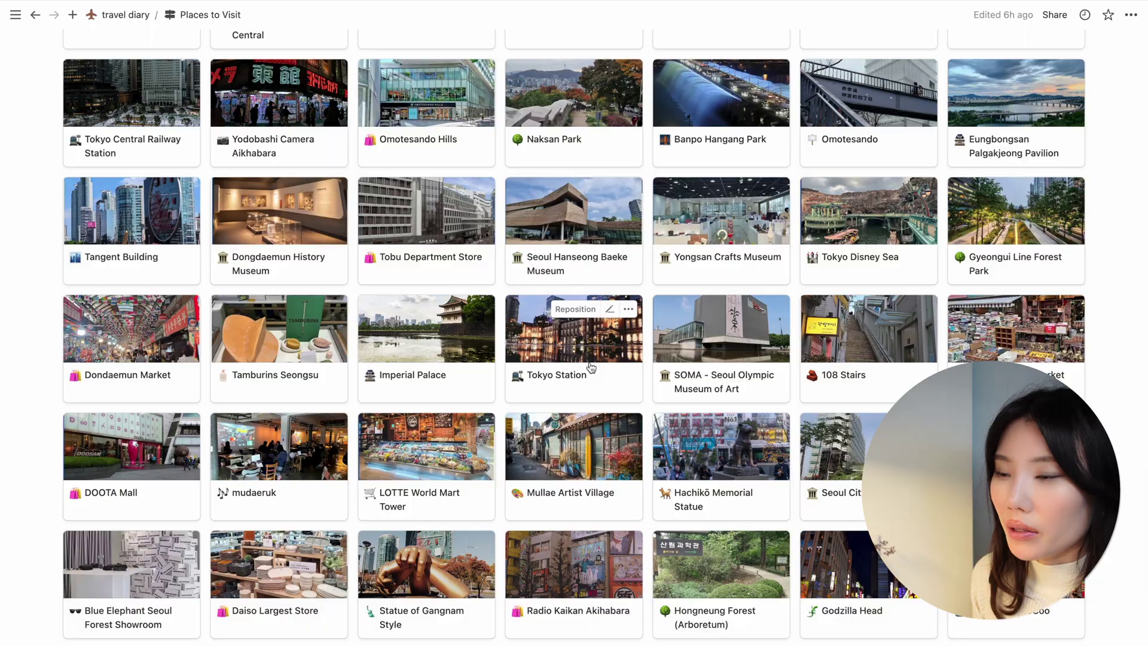
pyautogui.click(574, 239)
pyautogui.scroll(-5, 765, 455)
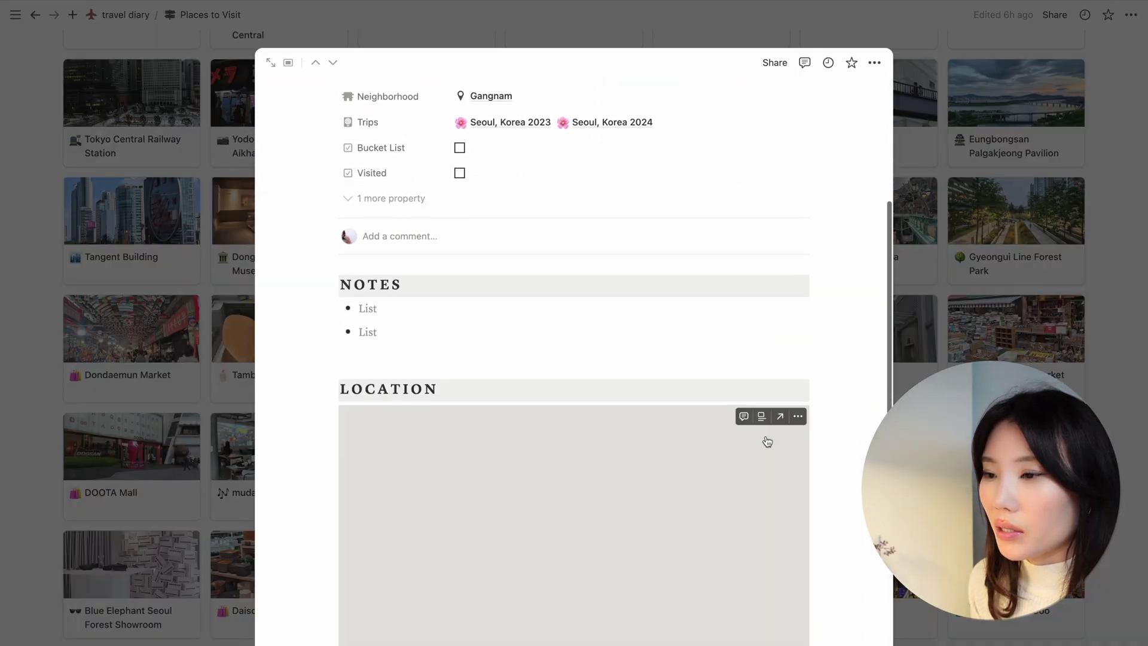
pyautogui.scroll(-2, 767, 441)
pyautogui.scroll(2, 580, 290)
pyautogui.scroll(-2, 824, 258)
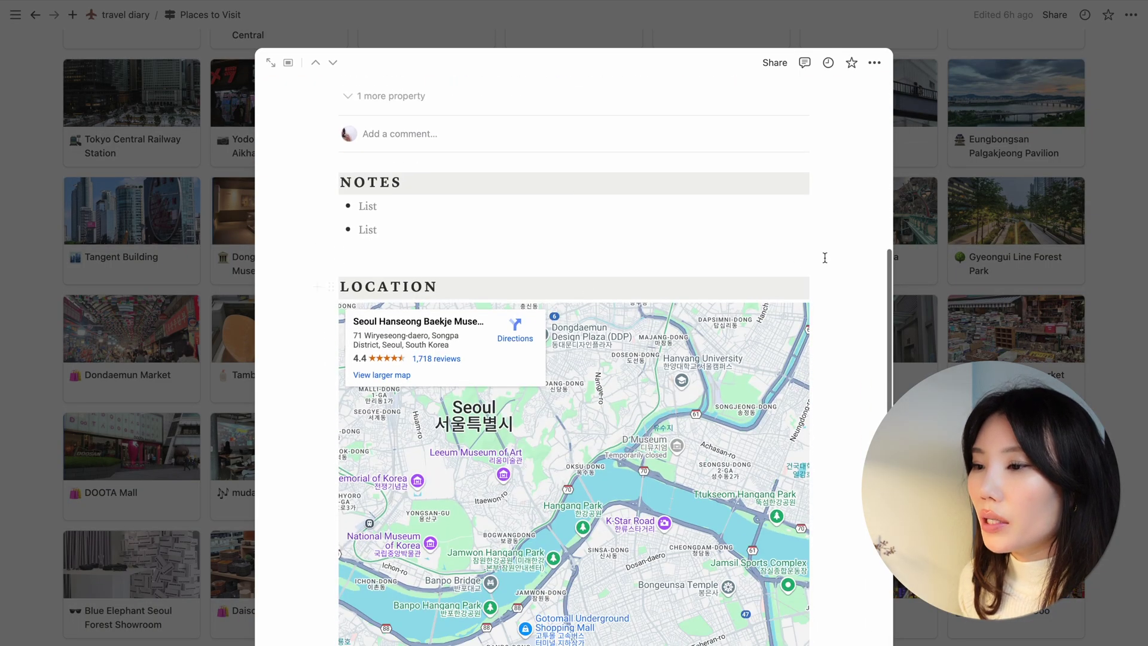
pyautogui.scroll(-4, 825, 257)
pyautogui.scroll(10, 825, 260)
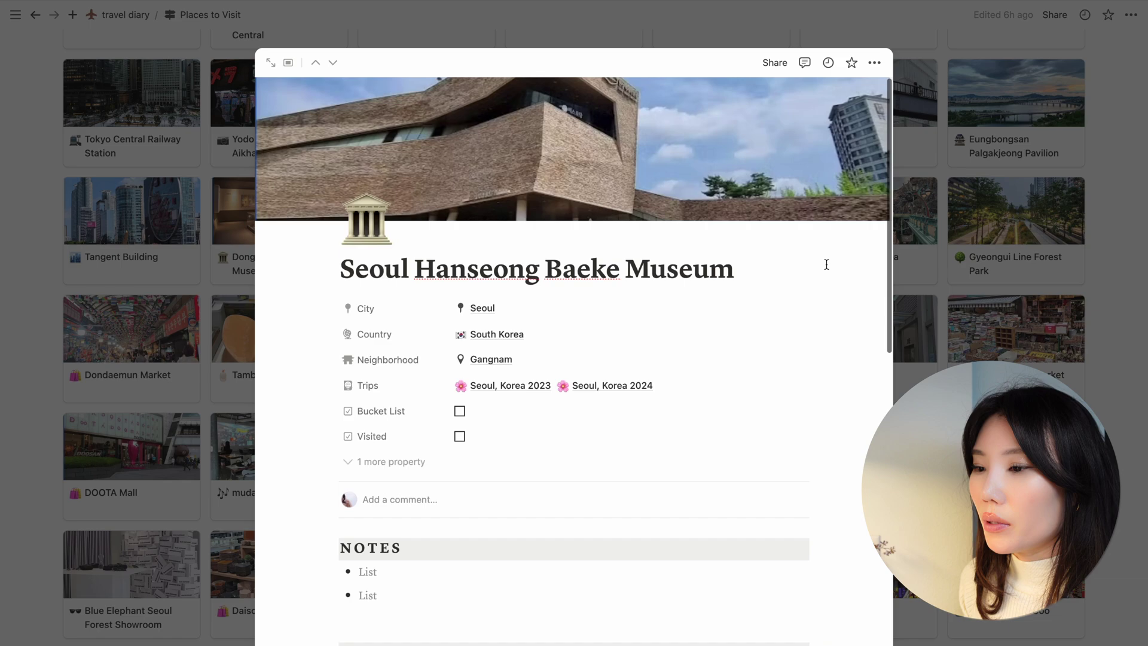
pyautogui.click(1106, 321)
# Step: Open the What to Eat database from the travel diary home page and compare its Restaurants, Cafés, Cocktail bars and Table views
pyautogui.press('super+bracketleft')
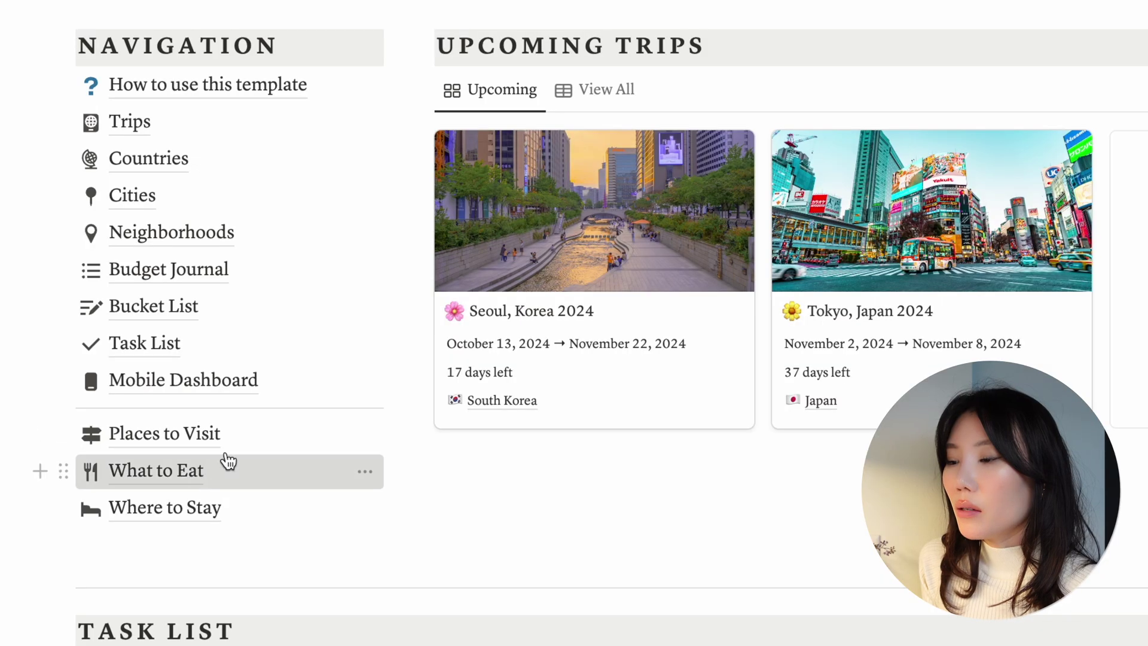
pyautogui.click(225, 462)
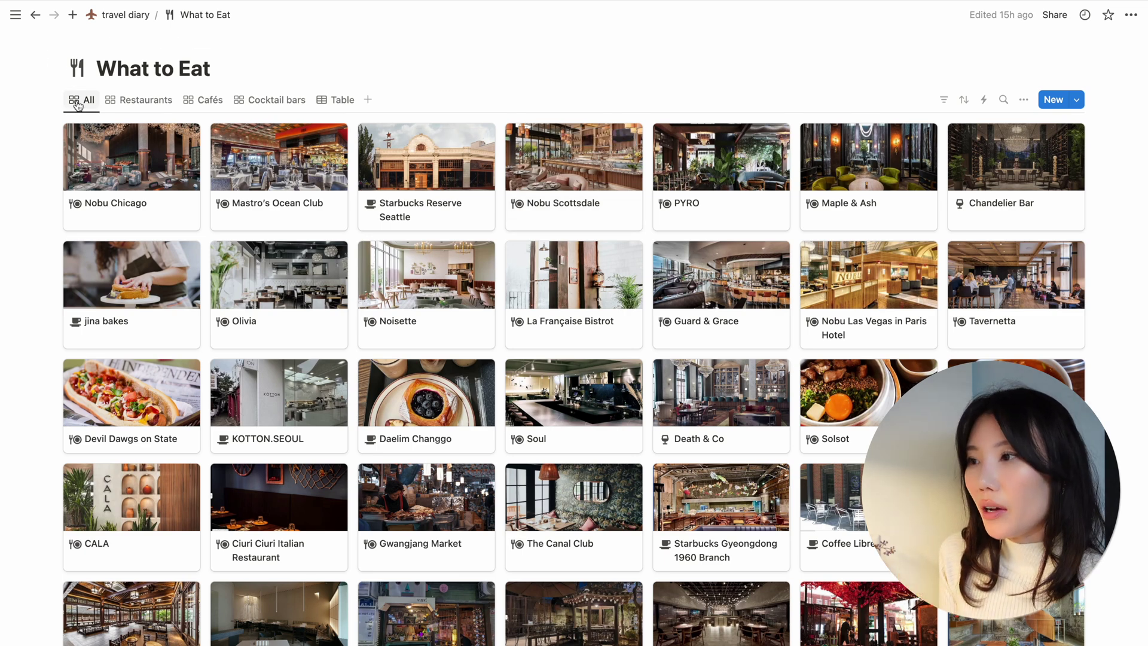
pyautogui.click(141, 100)
pyautogui.click(194, 101)
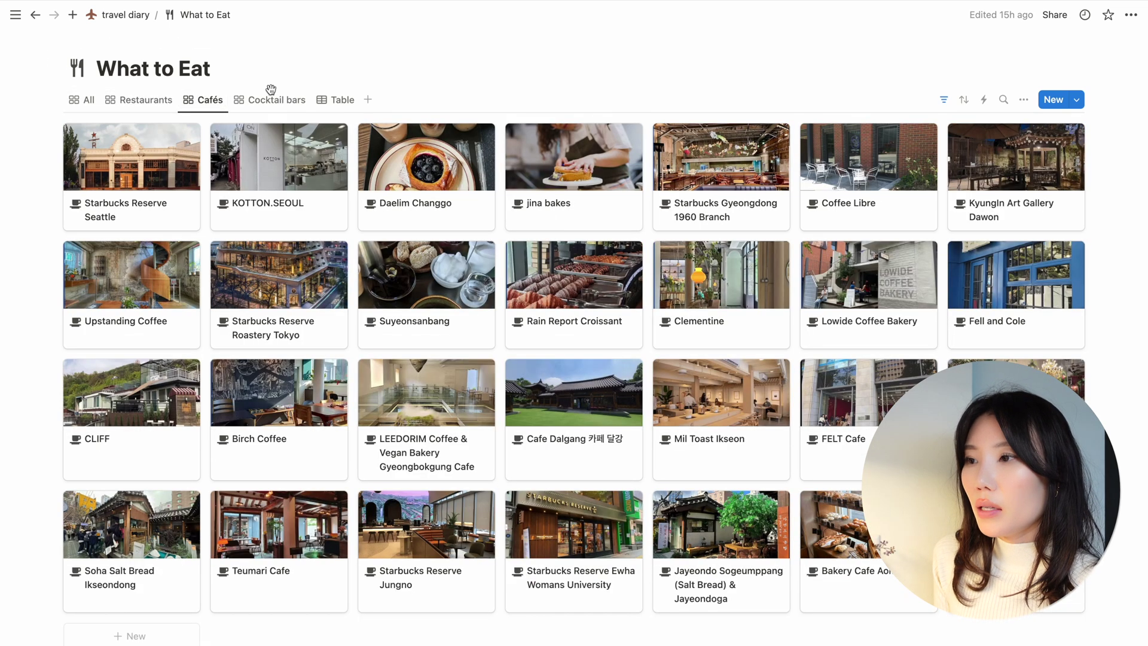
pyautogui.click(276, 98)
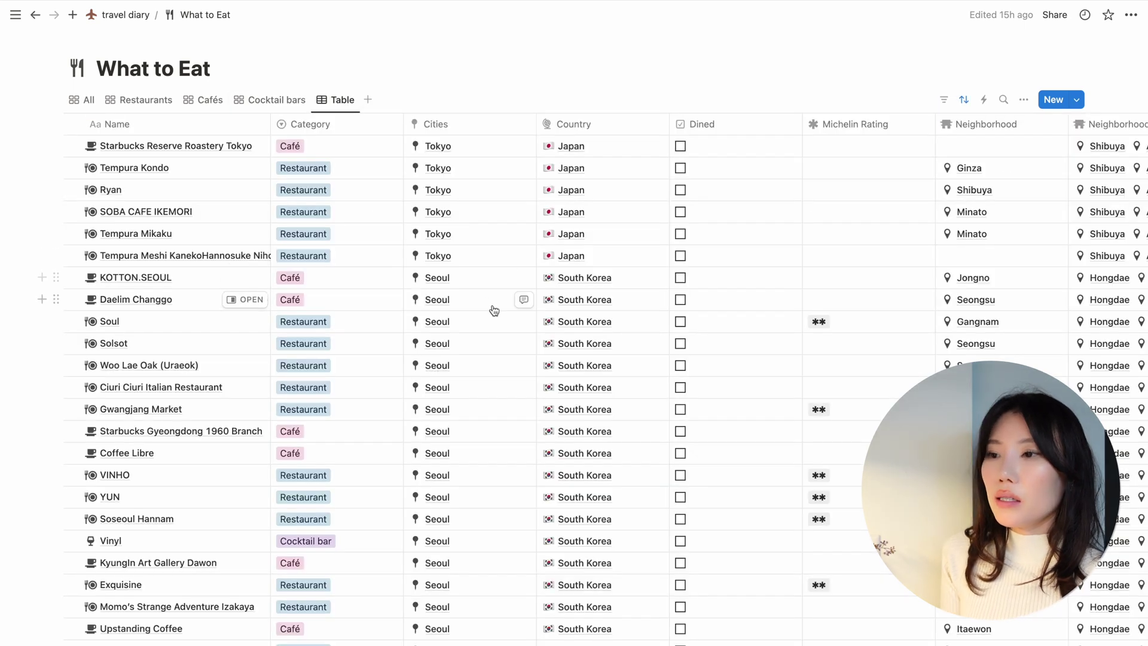
# Step: From the All view of What to Eat, open the Restaurant template for editing and review its properties and Rating options
pyautogui.click(82, 100)
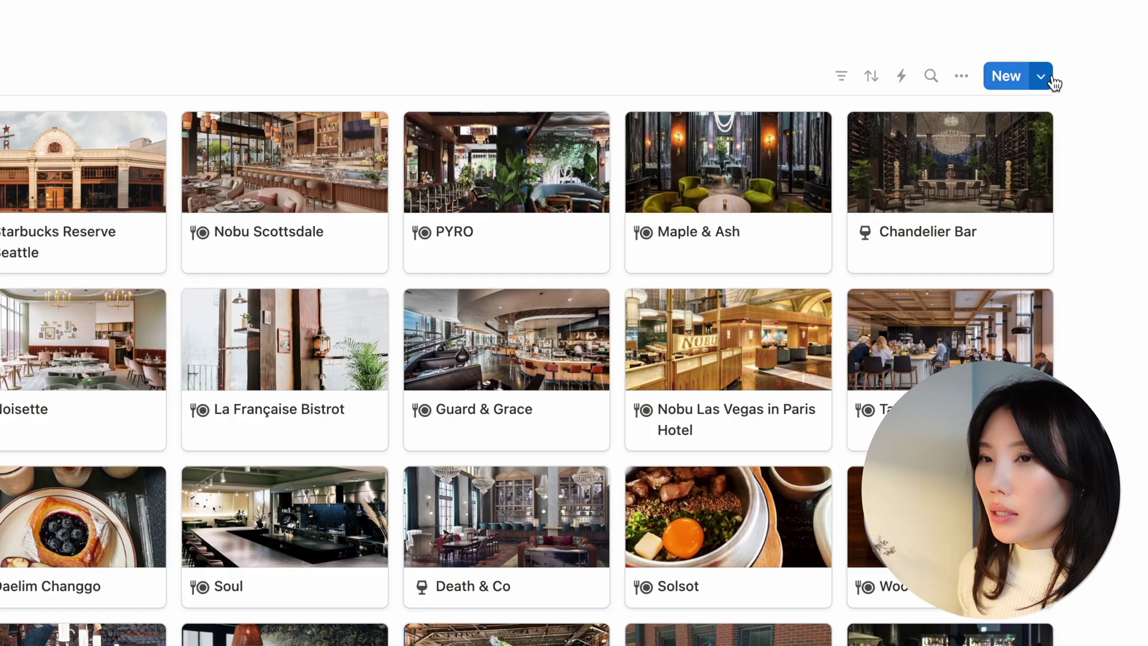
pyautogui.click(1076, 99)
pyautogui.click(1122, 154)
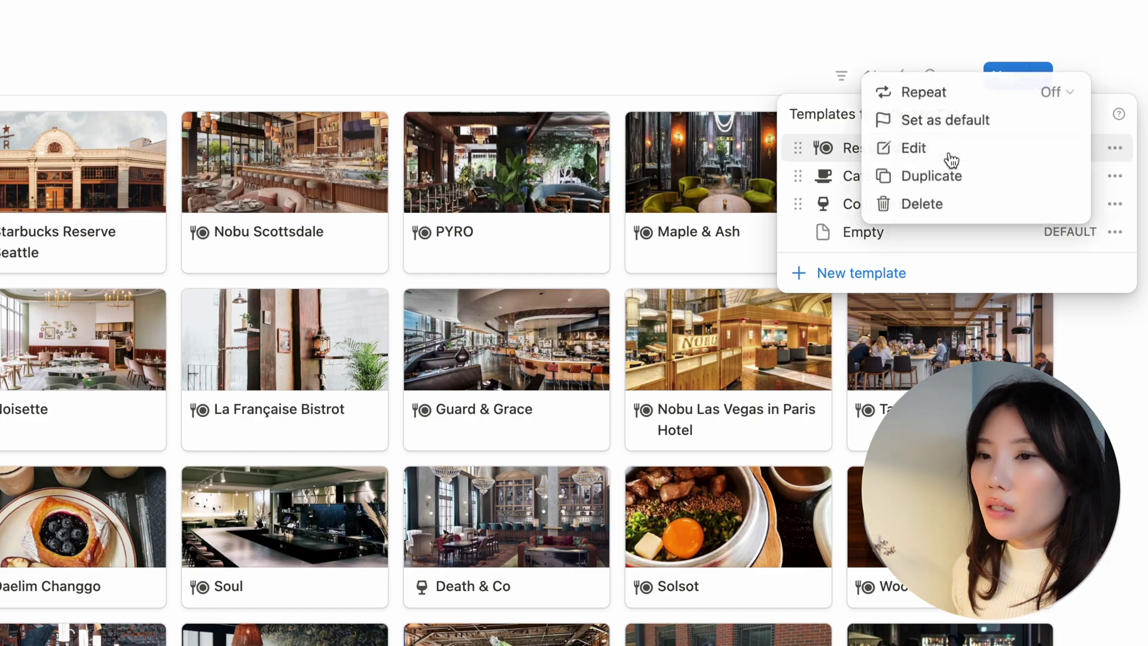
pyautogui.click(947, 157)
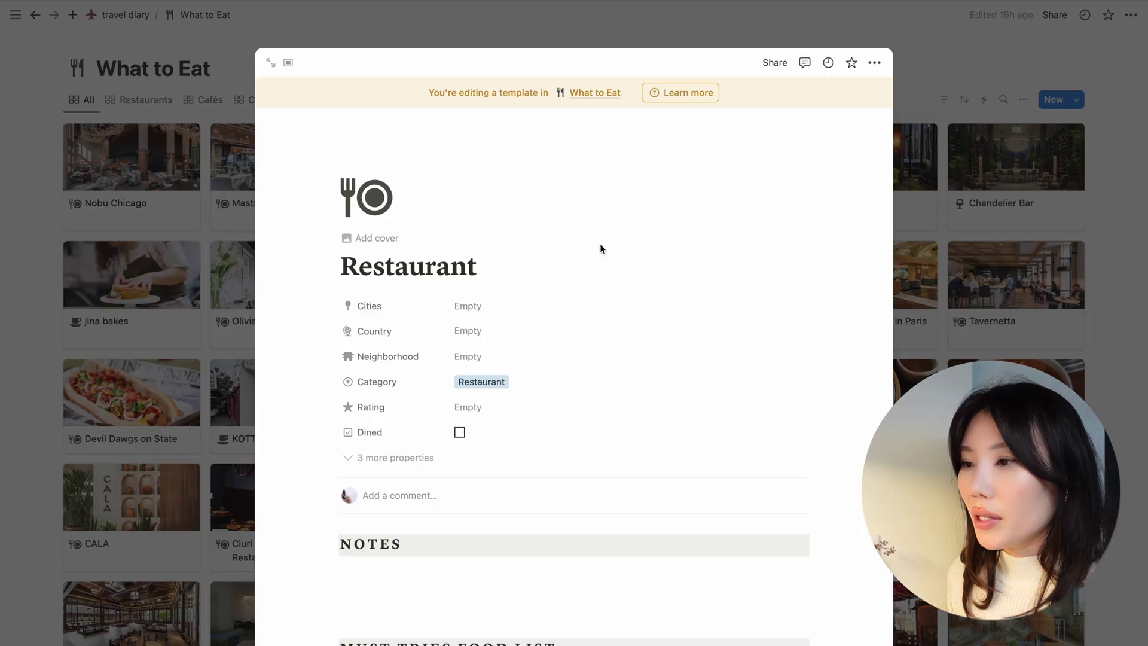
pyautogui.scroll(-2, 601, 242)
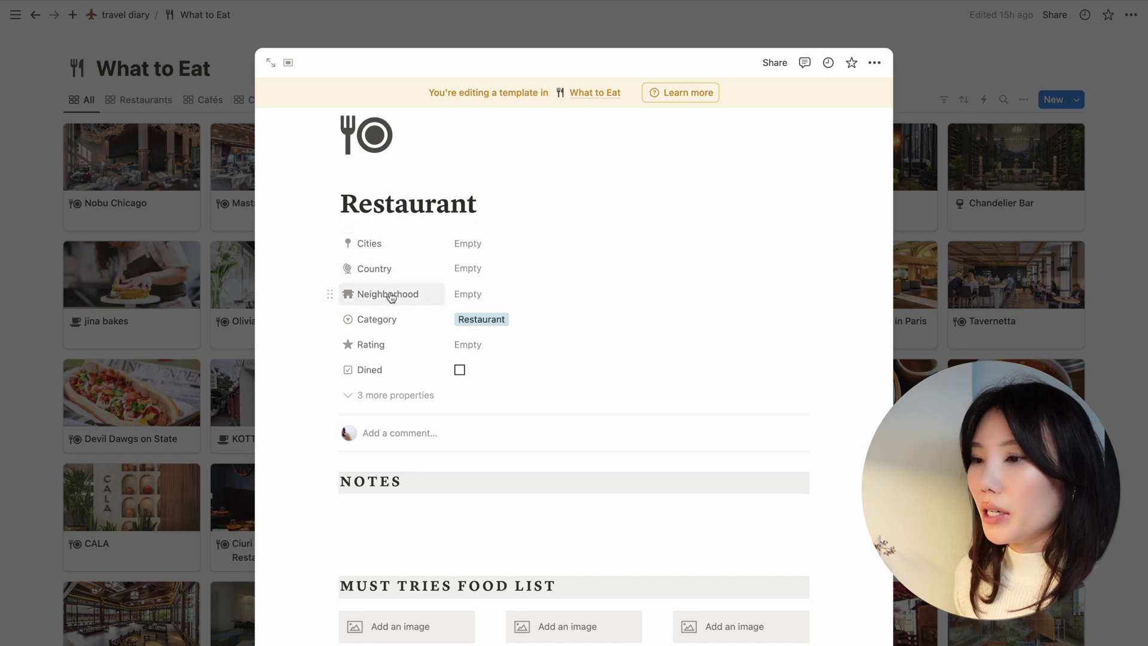
pyautogui.scroll(-1, 391, 297)
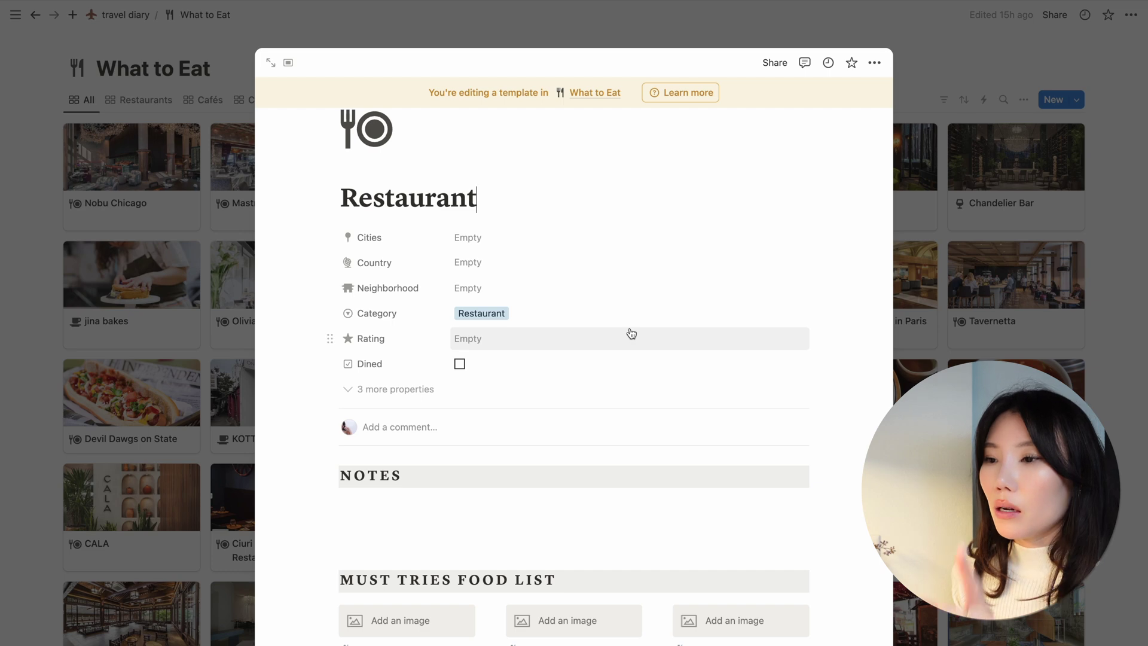
pyautogui.scroll(-2, 556, 308)
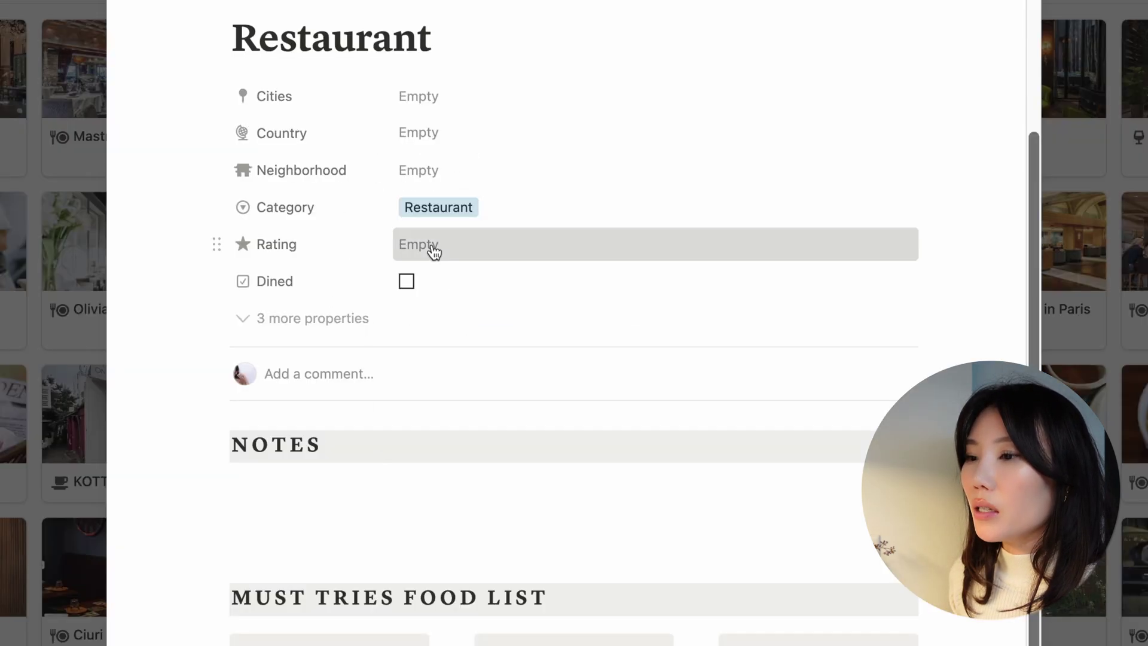
pyautogui.click(476, 276)
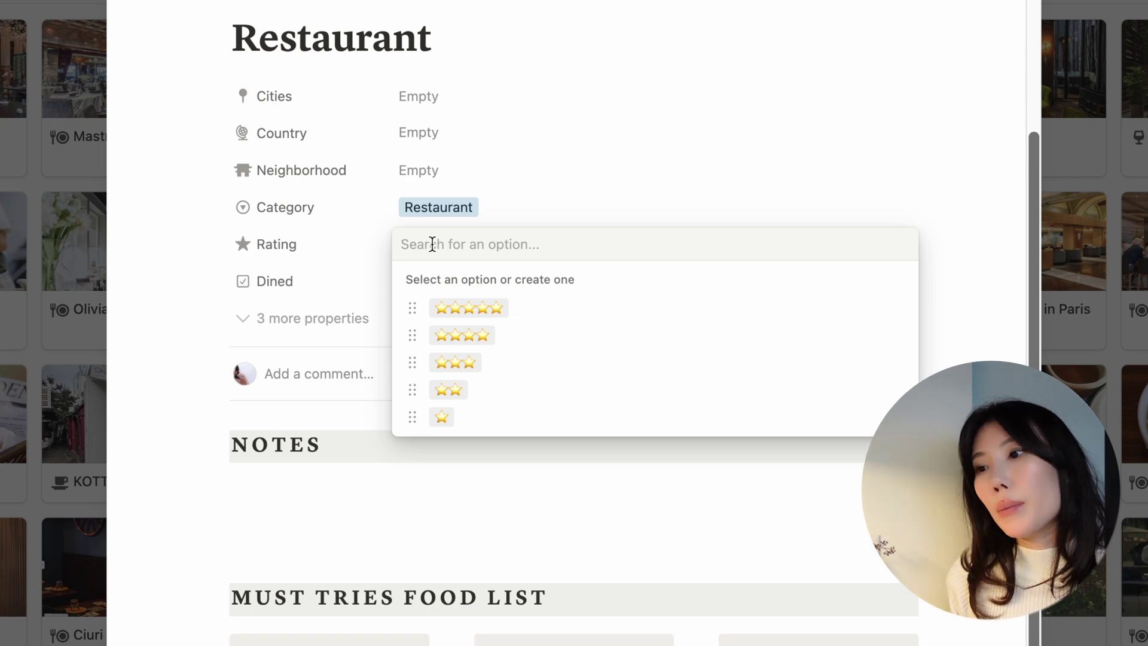
pyautogui.press('Escape')
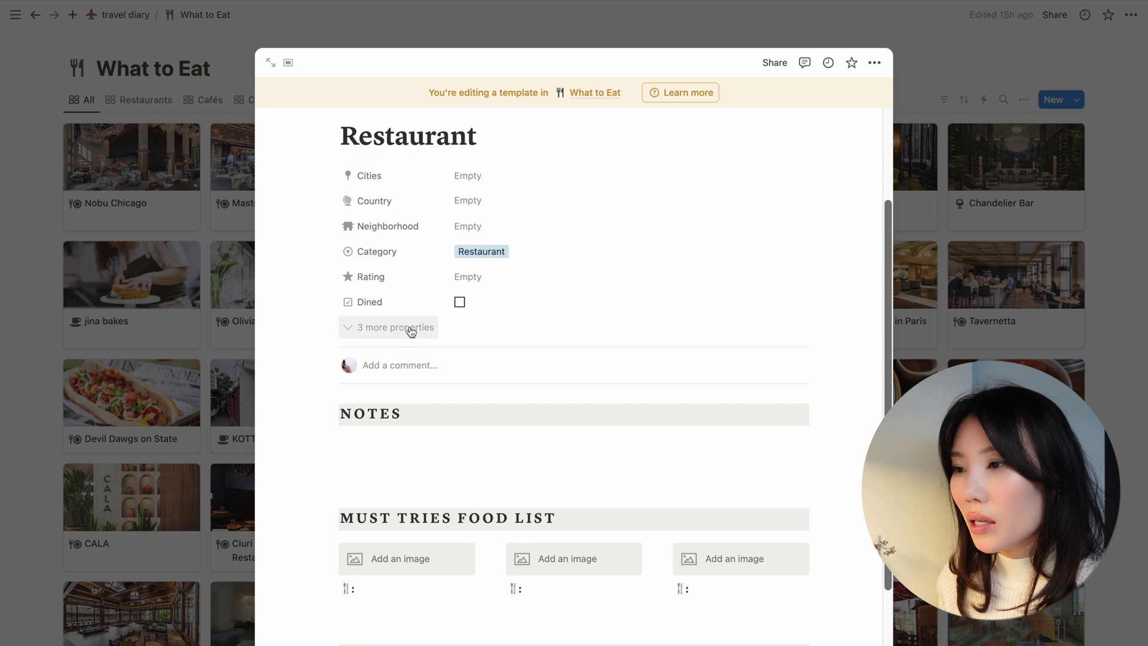
# Step: Expand the Restaurant template's hidden properties and examine the Michelin Rating options
pyautogui.scroll(-2, 411, 330)
pyautogui.click(402, 266)
pyautogui.scroll(1, 656, 347)
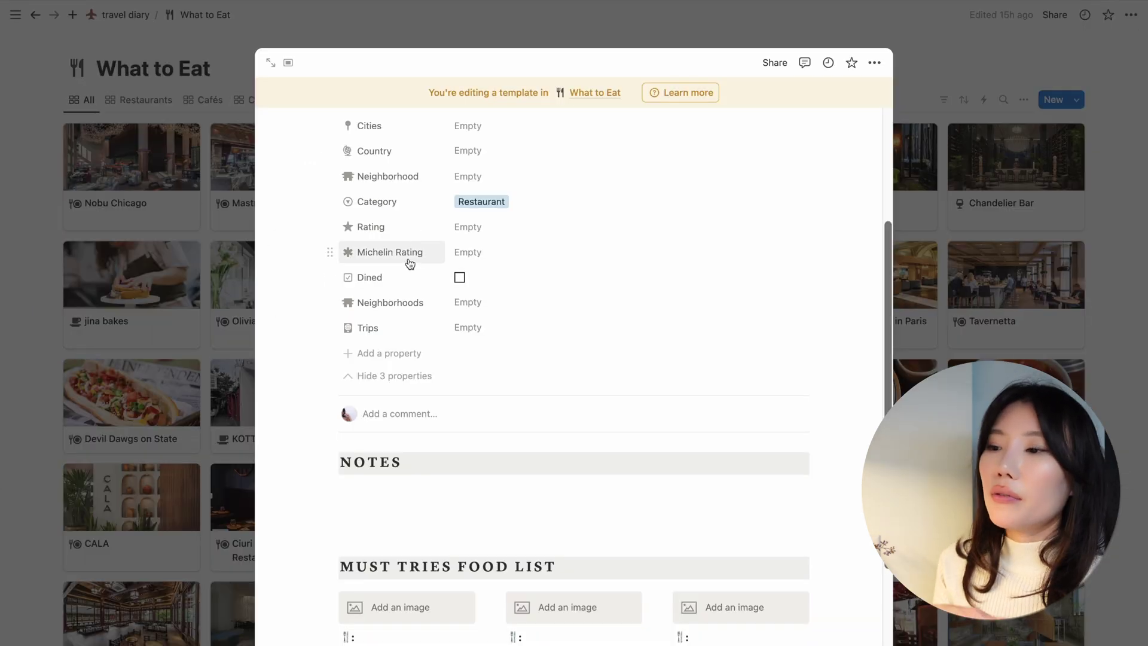
pyautogui.scroll(1, 408, 261)
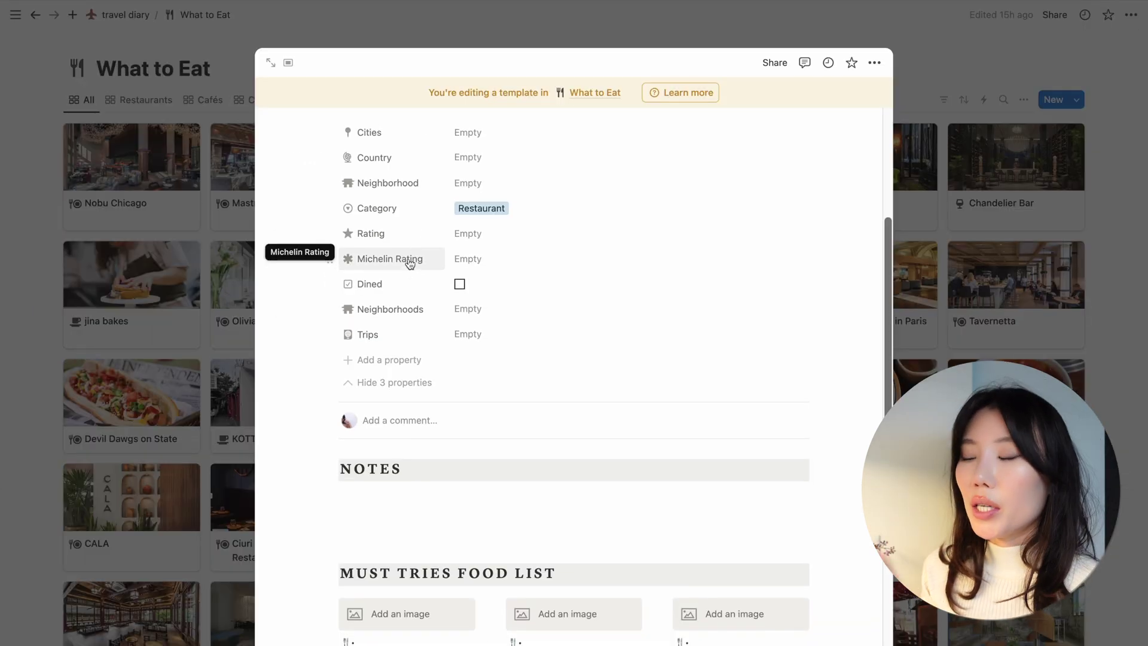
pyautogui.scroll(-1, 408, 265)
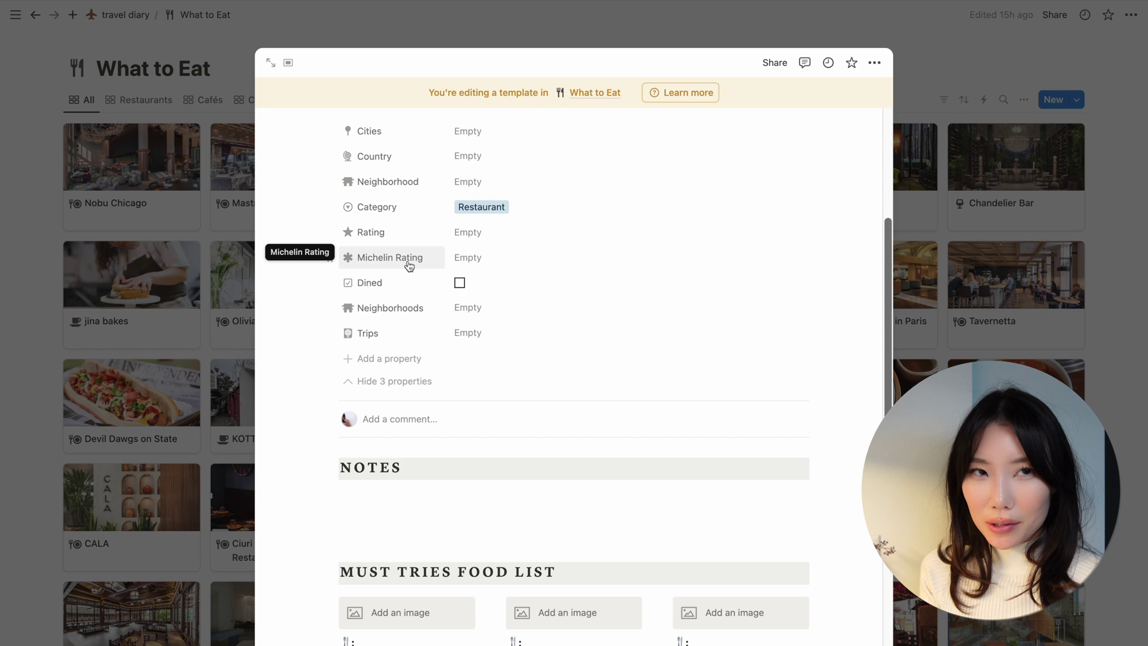
pyautogui.scroll(1, 503, 263)
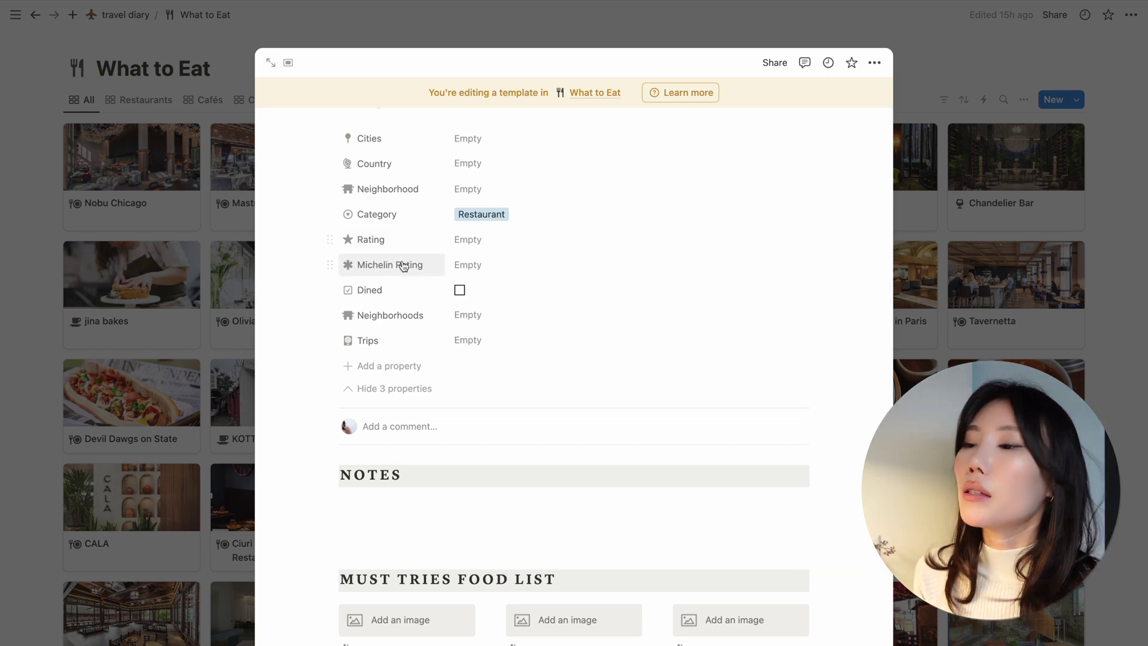
pyautogui.click(479, 264)
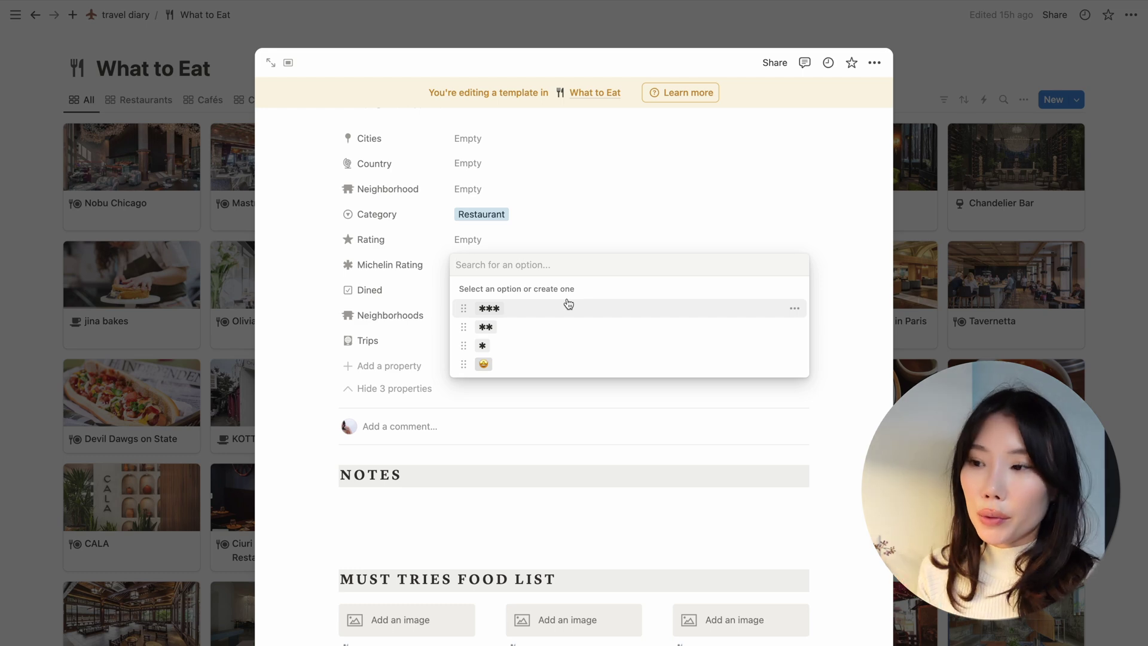
pyautogui.click(536, 372)
# Step: Review the Notes, Must Tries Food List and Location sections of the Restaurant template
pyautogui.scroll(-3, 452, 372)
pyautogui.click(423, 327)
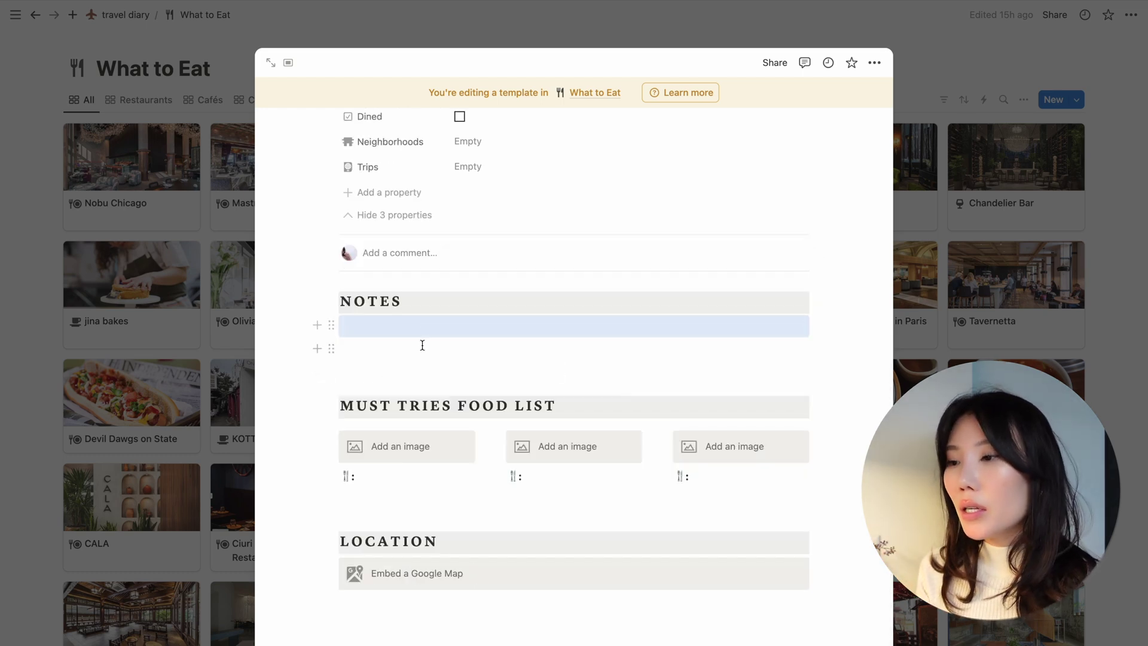
pyautogui.click(422, 345)
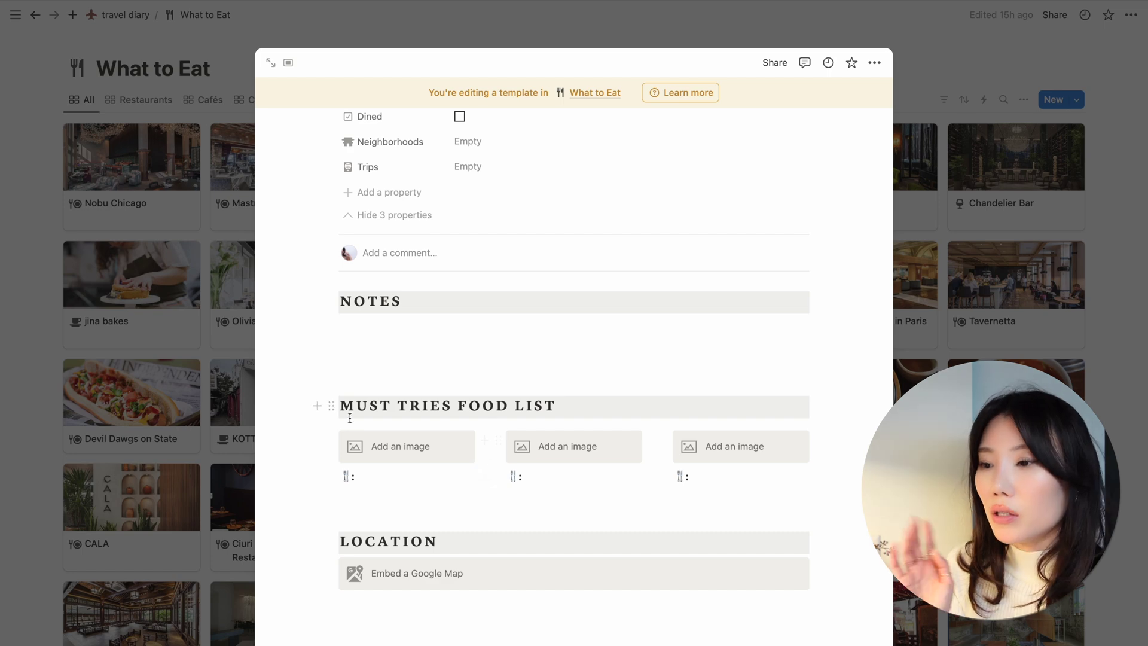
pyautogui.press('Escape')
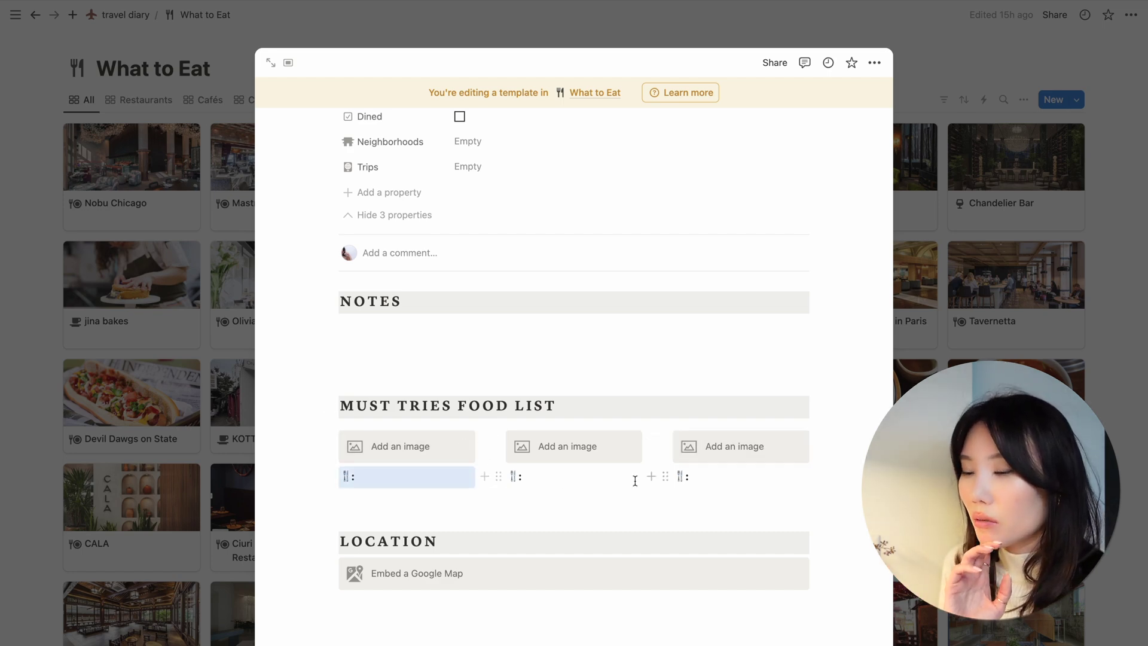
pyautogui.click(405, 479)
pyautogui.press('Escape')
pyautogui.click(415, 479)
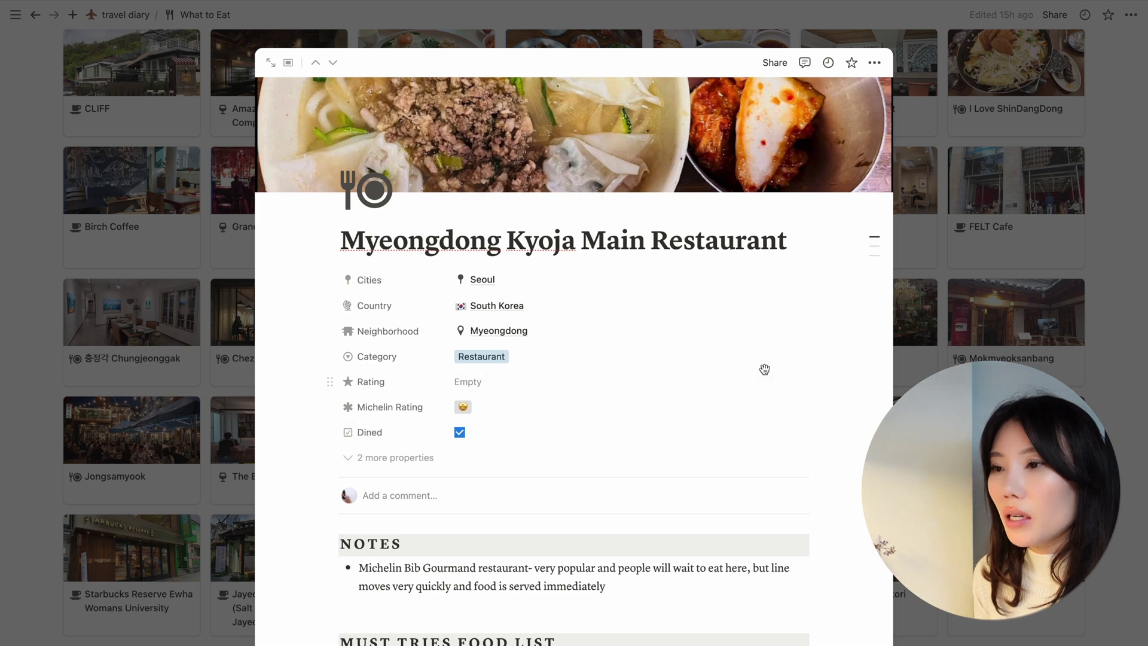
# Step: Set the Rating of Myeongdong Kyoja Main Restaurant to four stars and look over its Notes and Must Tries Food List
pyautogui.scroll(-1, 727, 329)
pyautogui.scroll(-1, 556, 201)
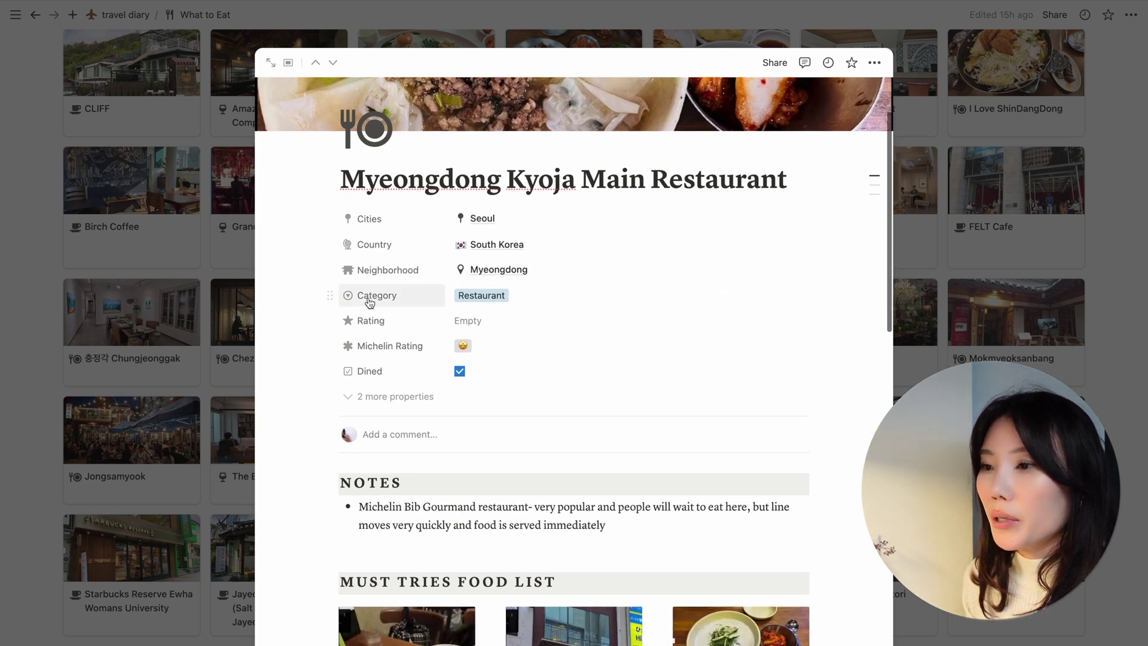
pyautogui.click(477, 332)
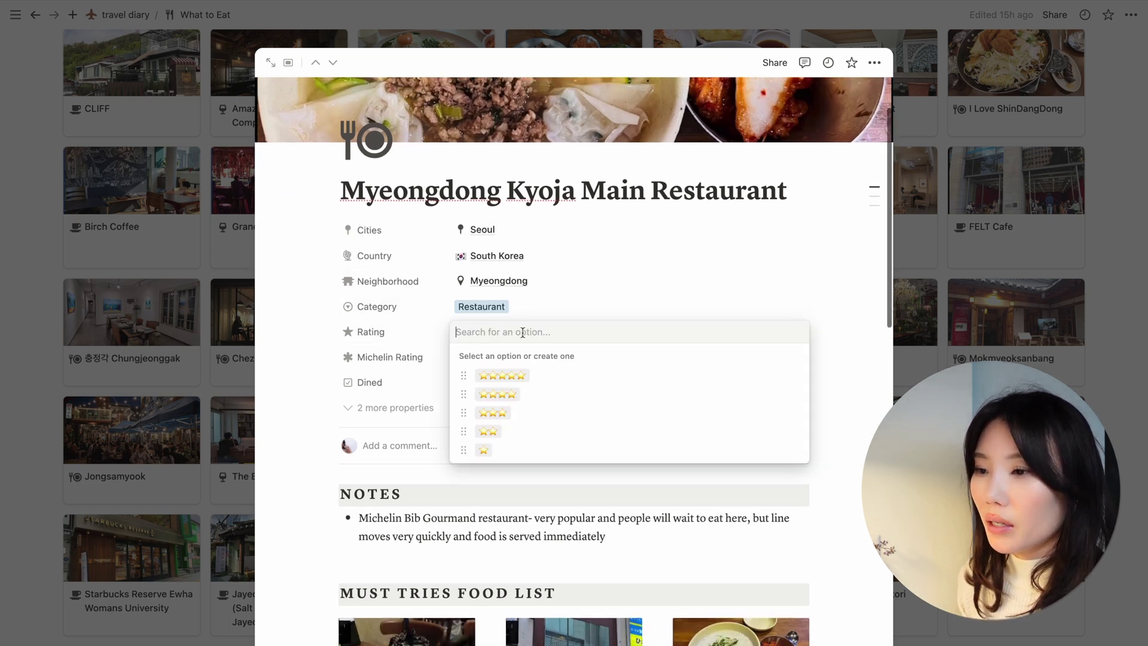
pyautogui.click(538, 375)
pyautogui.scroll(-4, 562, 306)
pyautogui.scroll(-1, 562, 306)
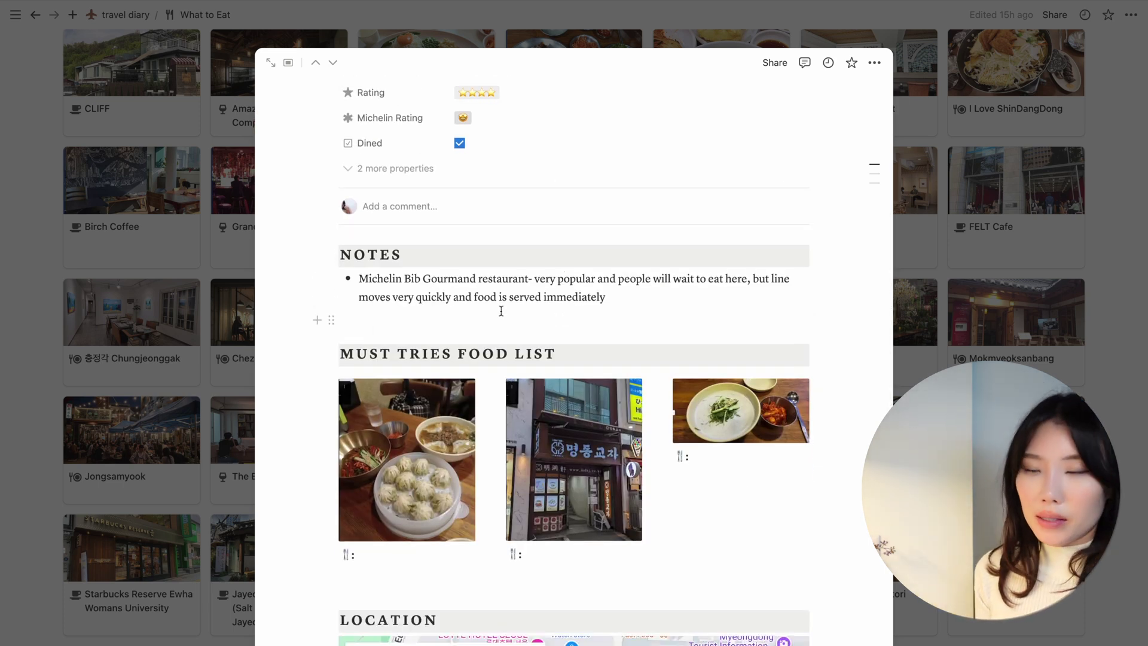
pyautogui.scroll(-3, 620, 301)
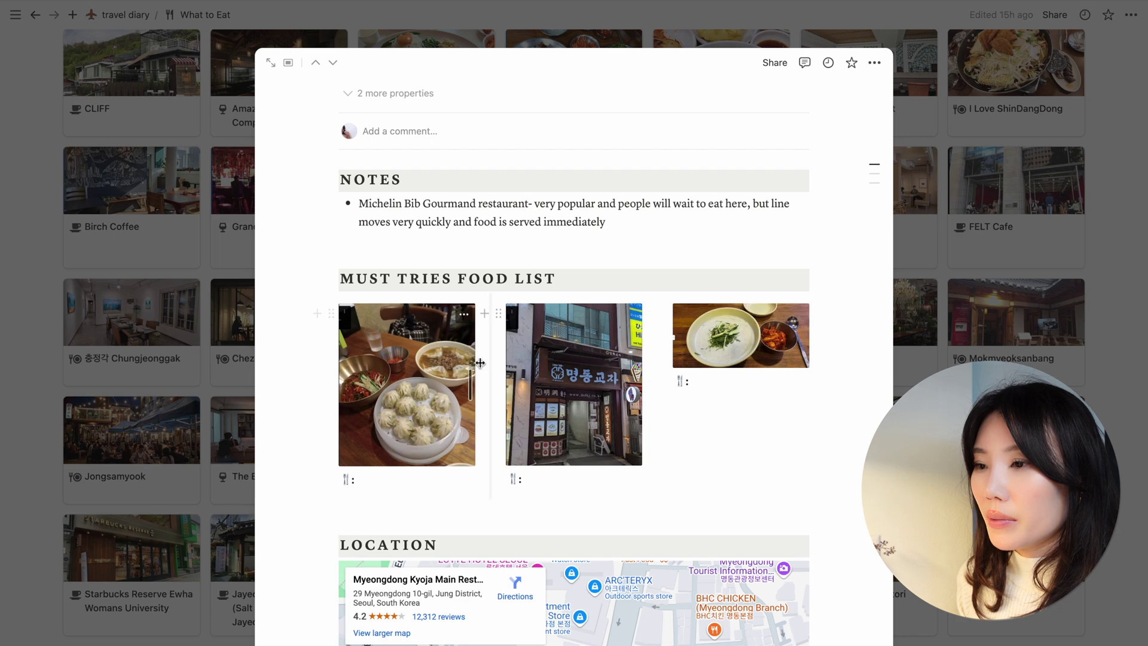
# Step: Look over the food photos and the embedded Location map of the Myeongdong Kyoja Main Restaurant entry
pyautogui.scroll(-3, 477, 364)
pyautogui.scroll(-3, 589, 358)
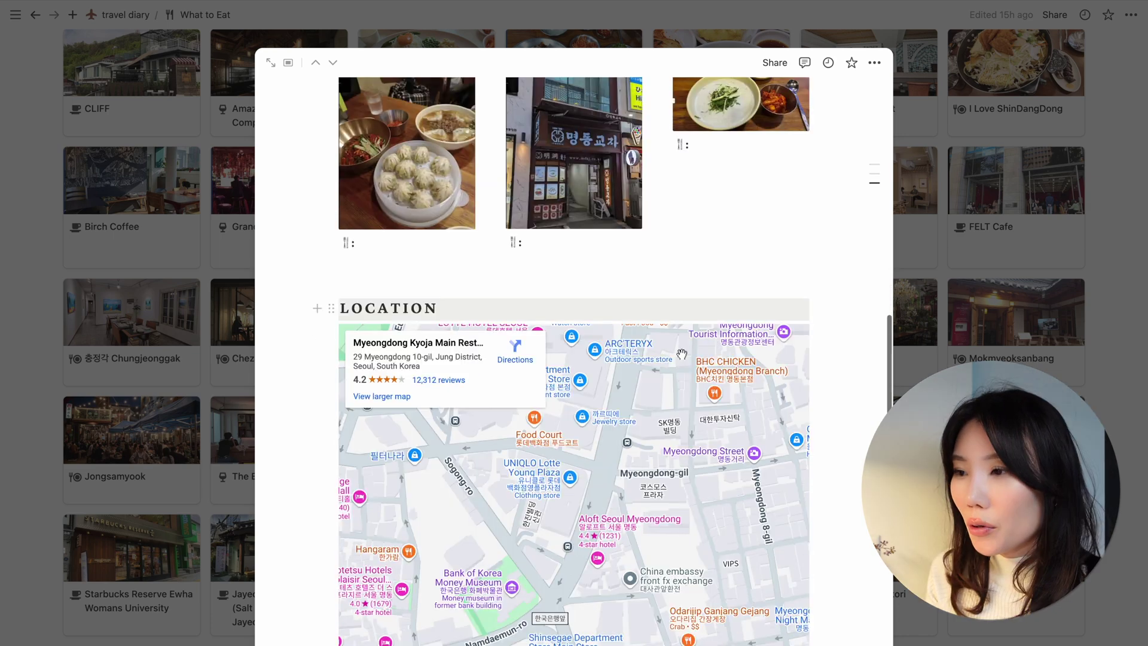
pyautogui.scroll(-2, 653, 328)
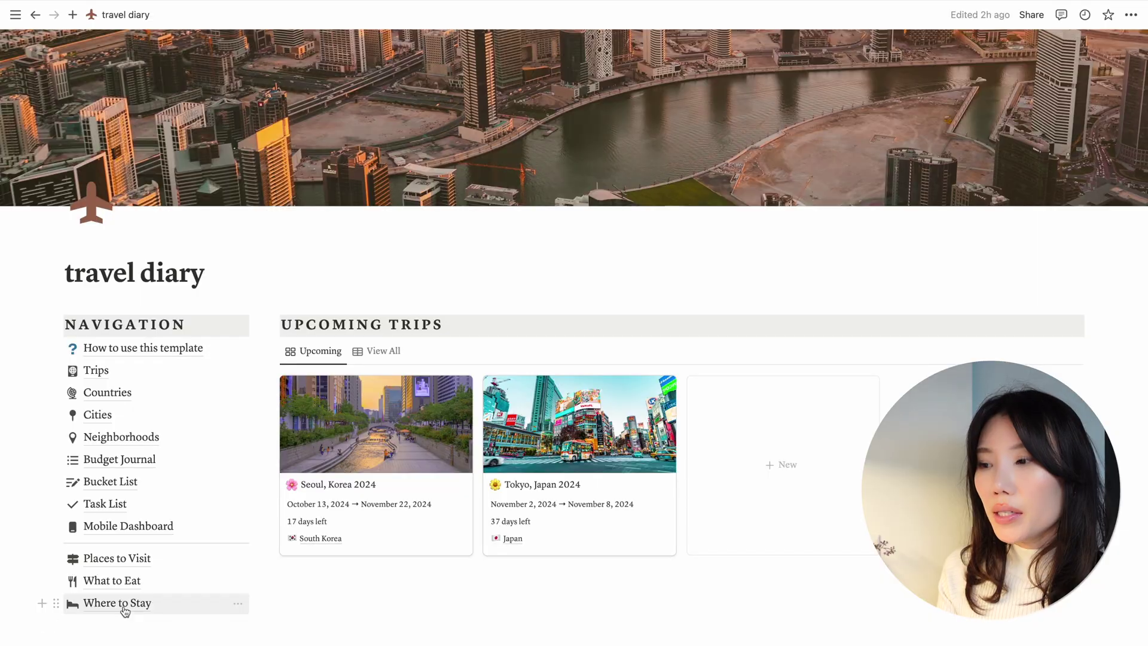
# Step: Go to the Where to Stay database and open its Accommodation template for editing
pyautogui.click(119, 604)
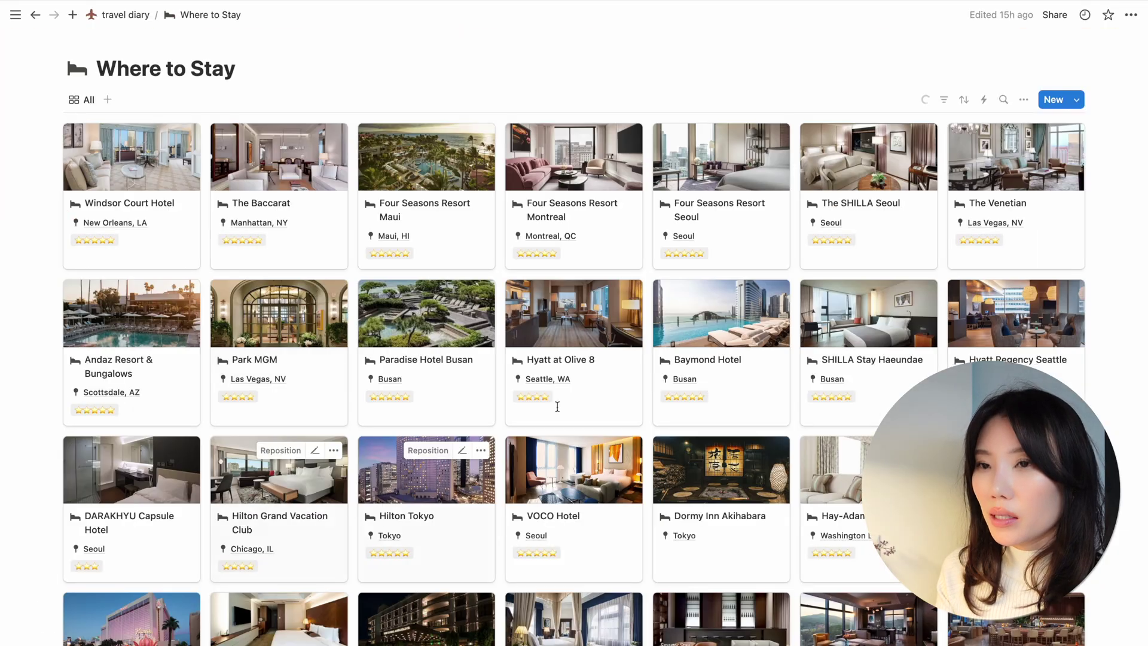
pyautogui.click(1076, 99)
pyautogui.click(1126, 147)
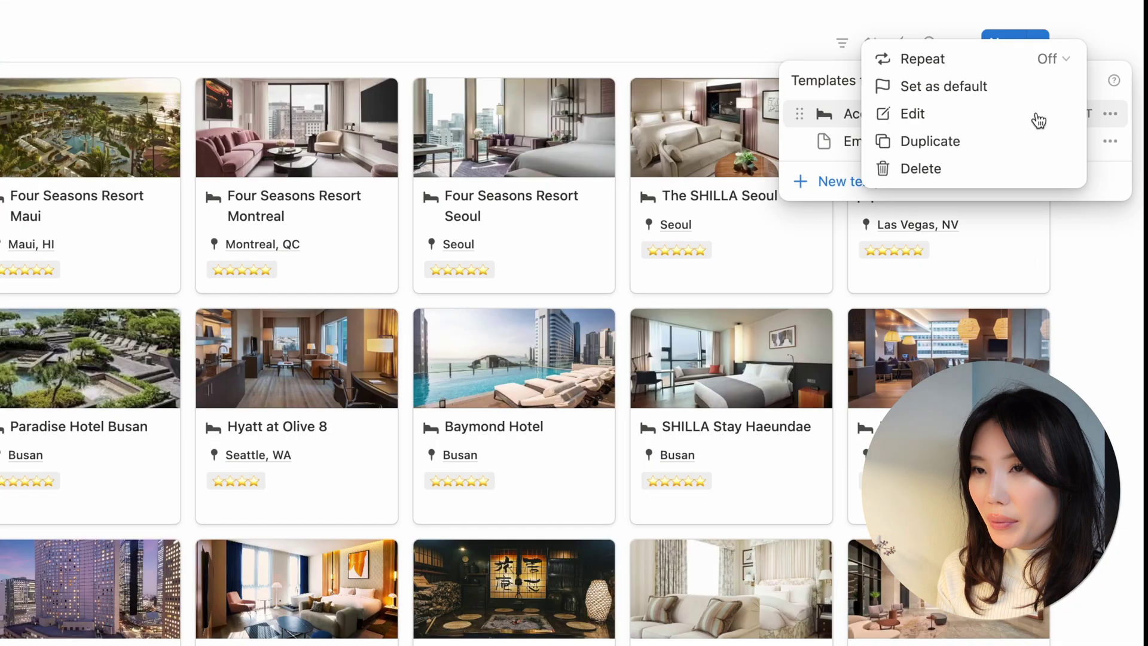
pyautogui.click(1038, 120)
pyautogui.scroll(-2, 594, 282)
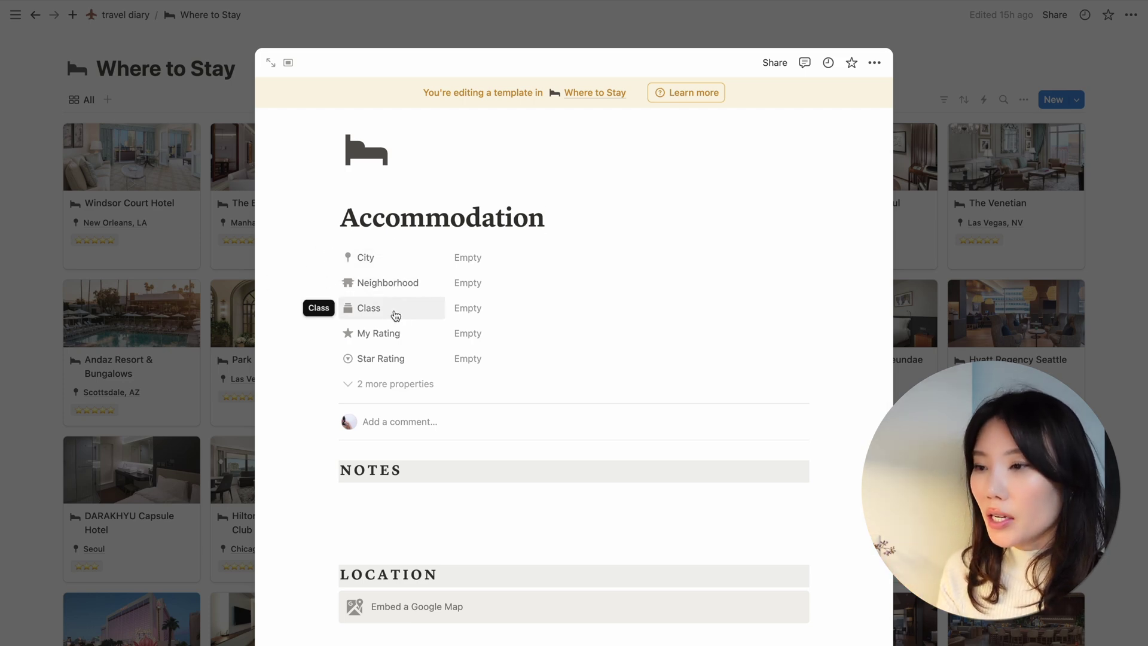
# Step: Examine the options of the Accommodation template's Class, My Rating and Star Rating properties
pyautogui.click(461, 307)
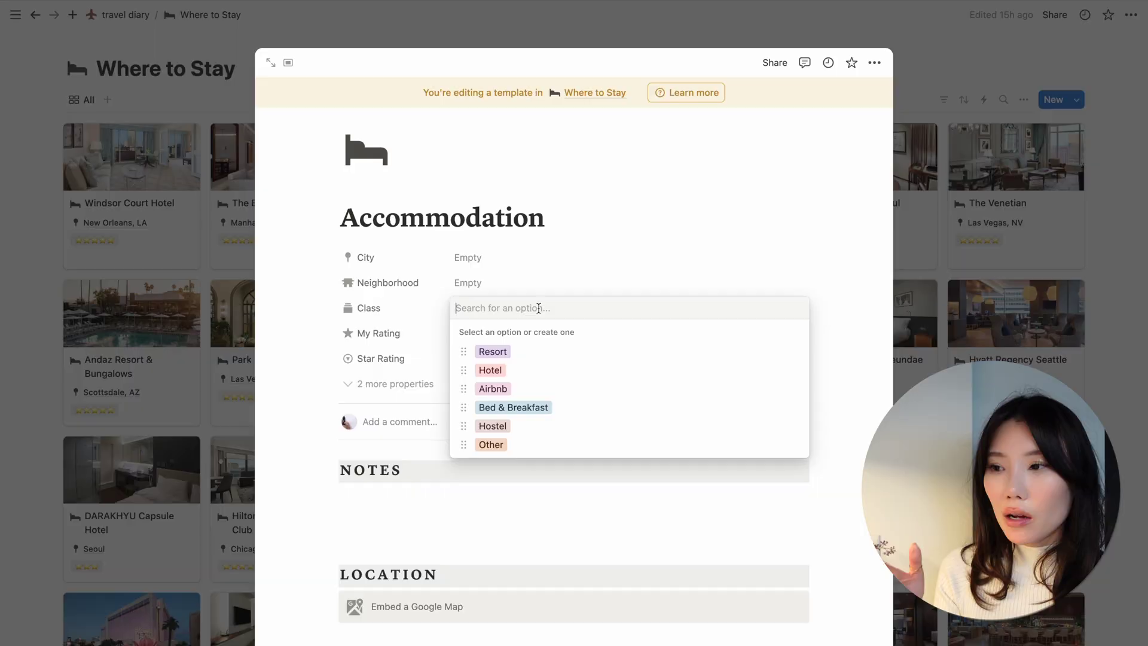
pyautogui.click(585, 270)
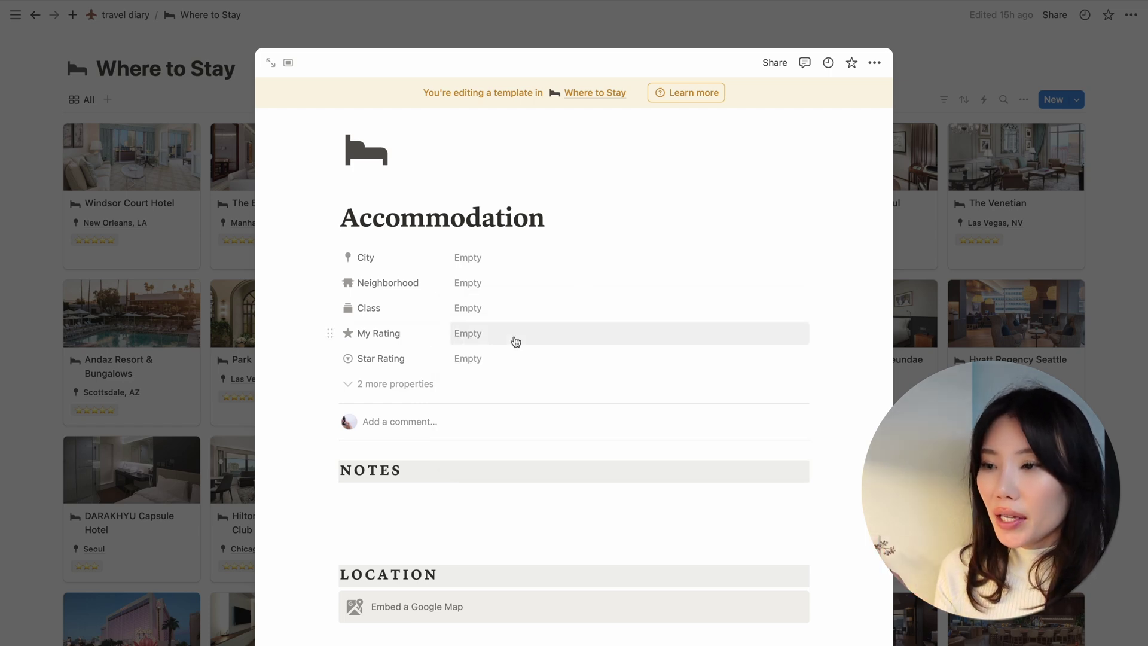
pyautogui.click(512, 335)
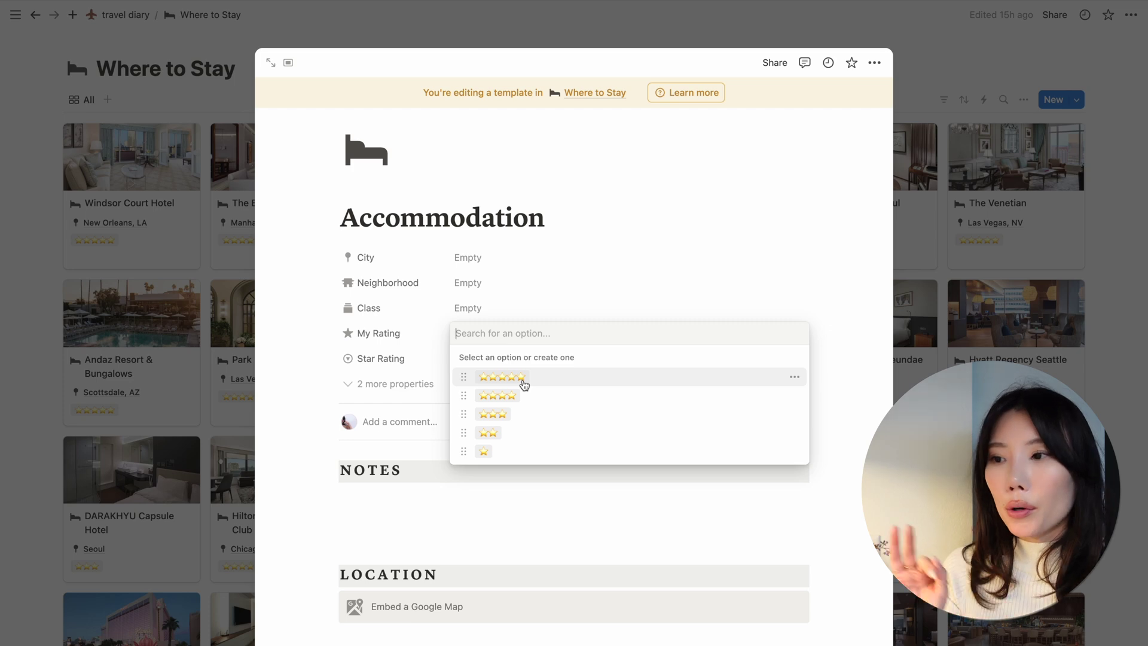
pyautogui.click(607, 251)
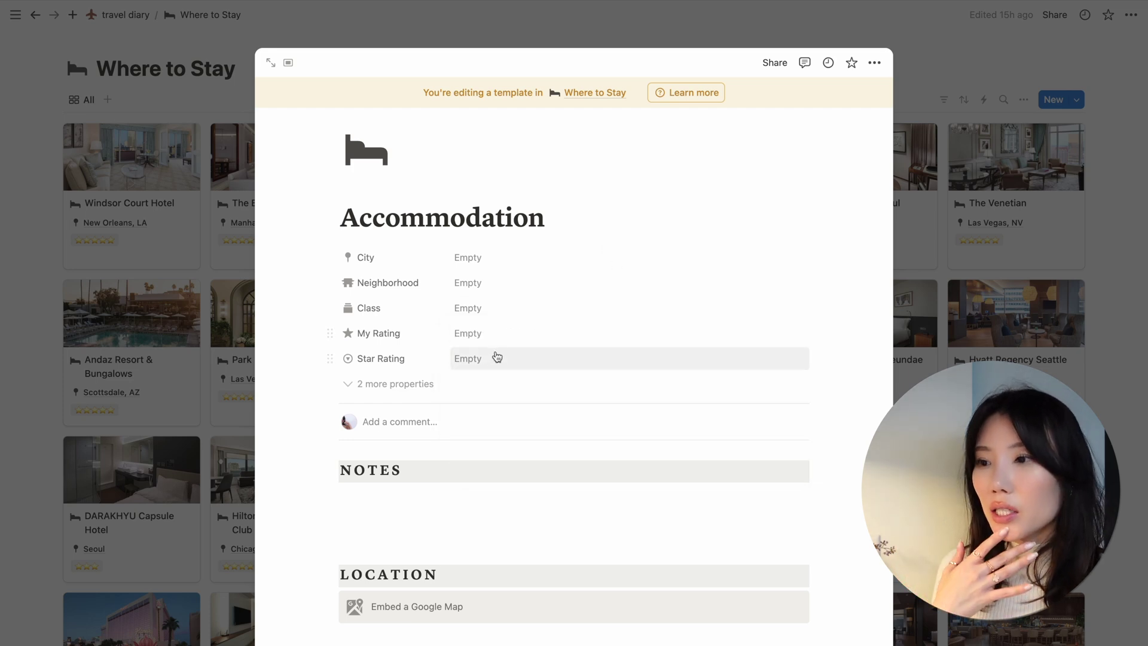
pyautogui.click(483, 358)
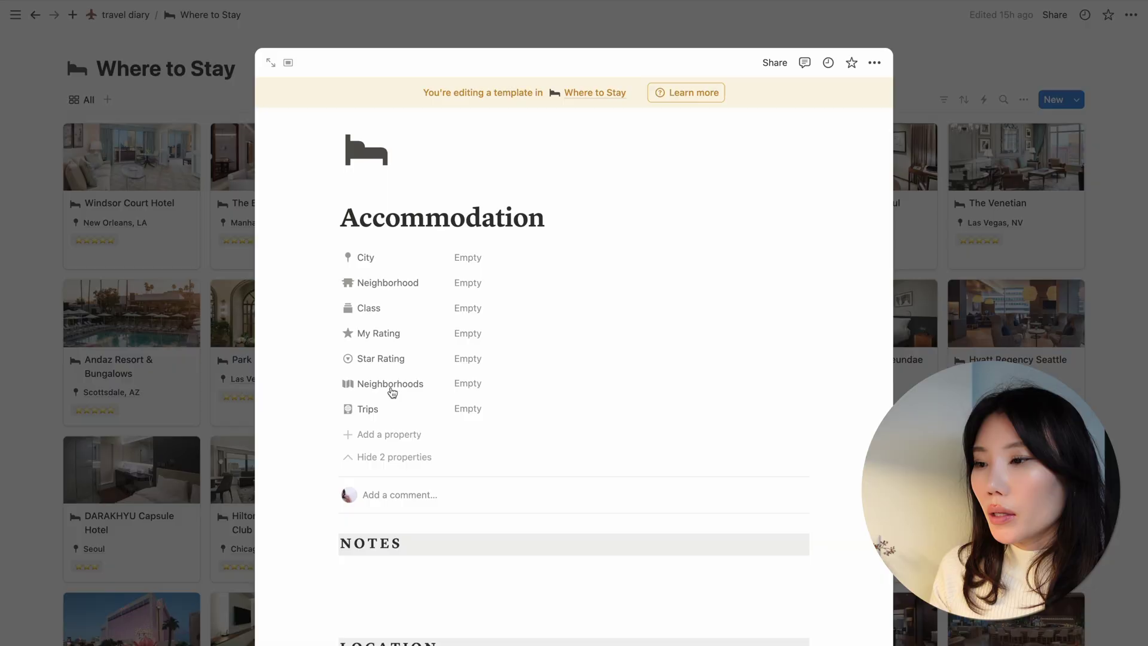
# Step: Review the Accommodation template's extra Neighborhoods and Trips properties and its Notes and Location sections, and close the template
pyautogui.scroll(-1, 392, 391)
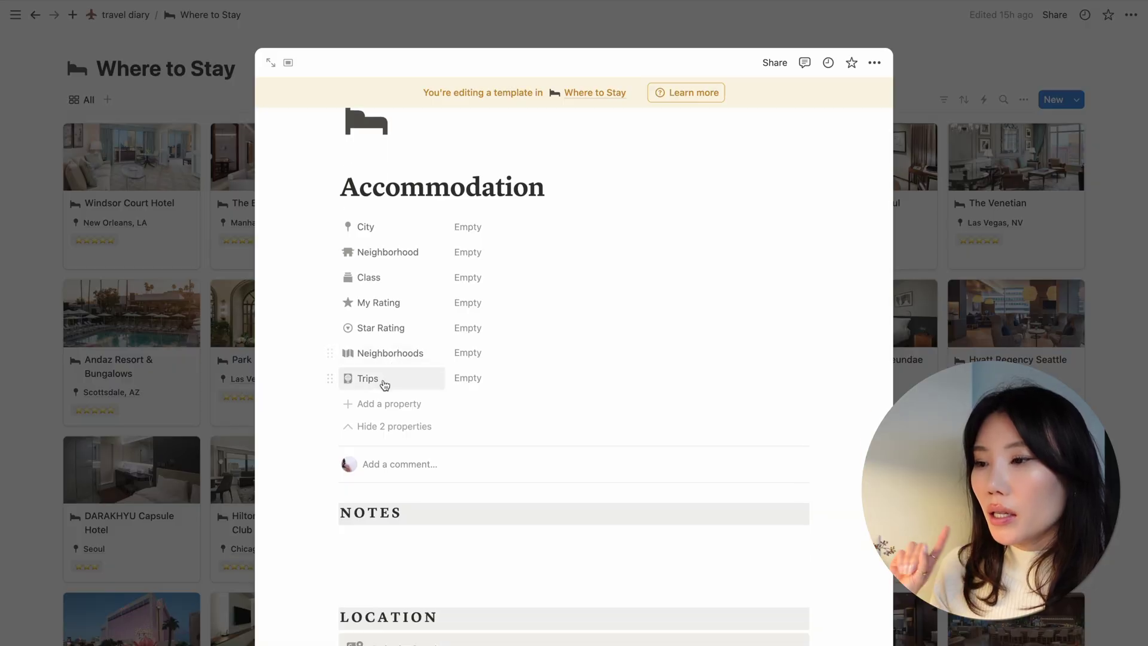
pyautogui.click(408, 428)
pyautogui.scroll(-1, 547, 235)
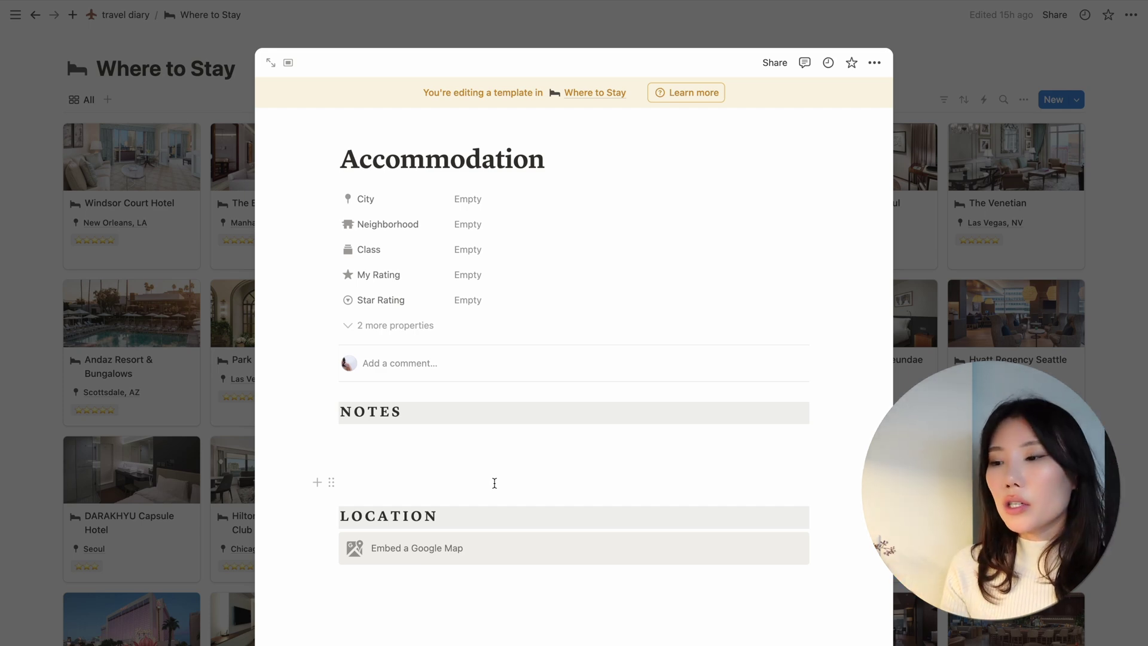
pyautogui.click(943, 46)
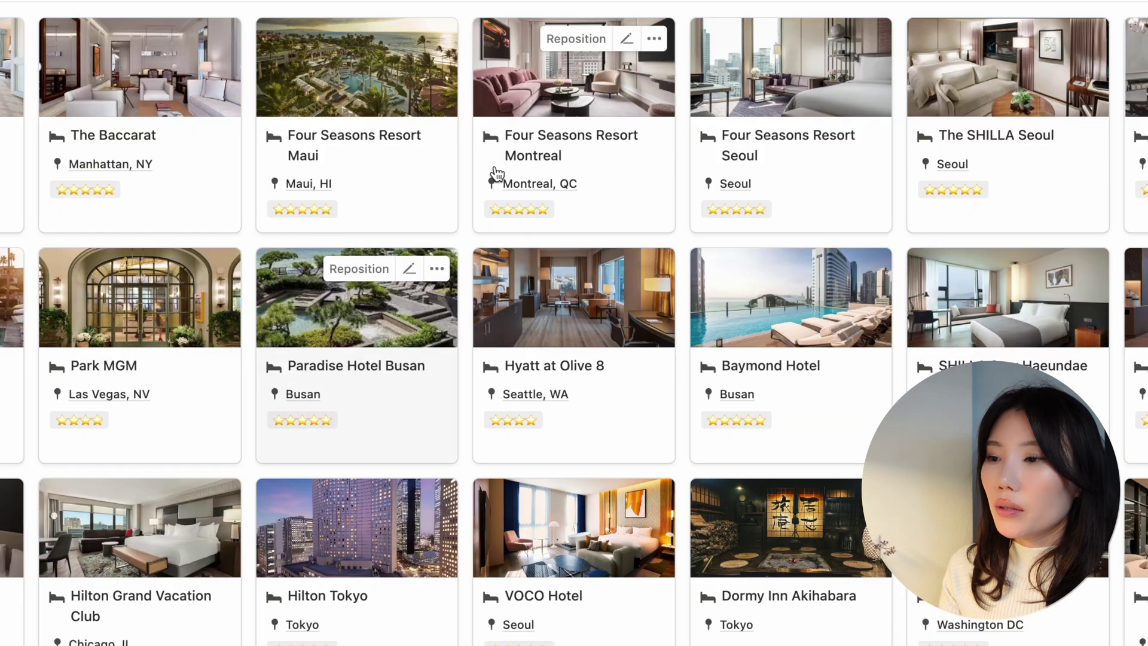
# Step: Open the Paradise Hotel Busan entry and review its properties, Notes, photos and Location map
pyautogui.click(379, 425)
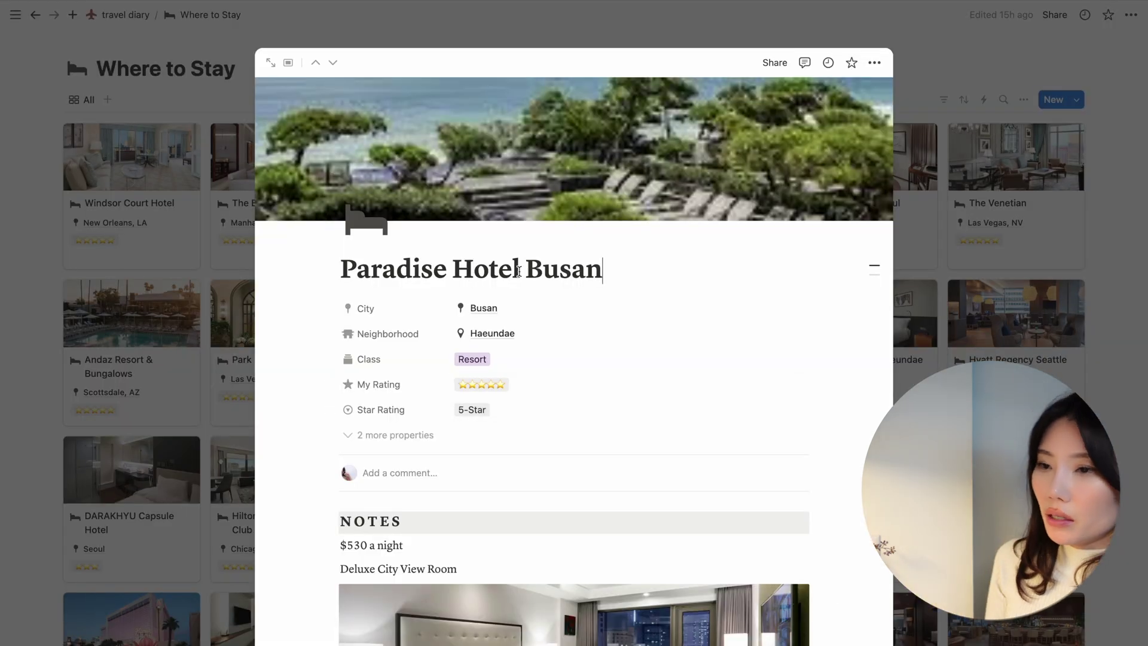
pyautogui.scroll(-1, 602, 310)
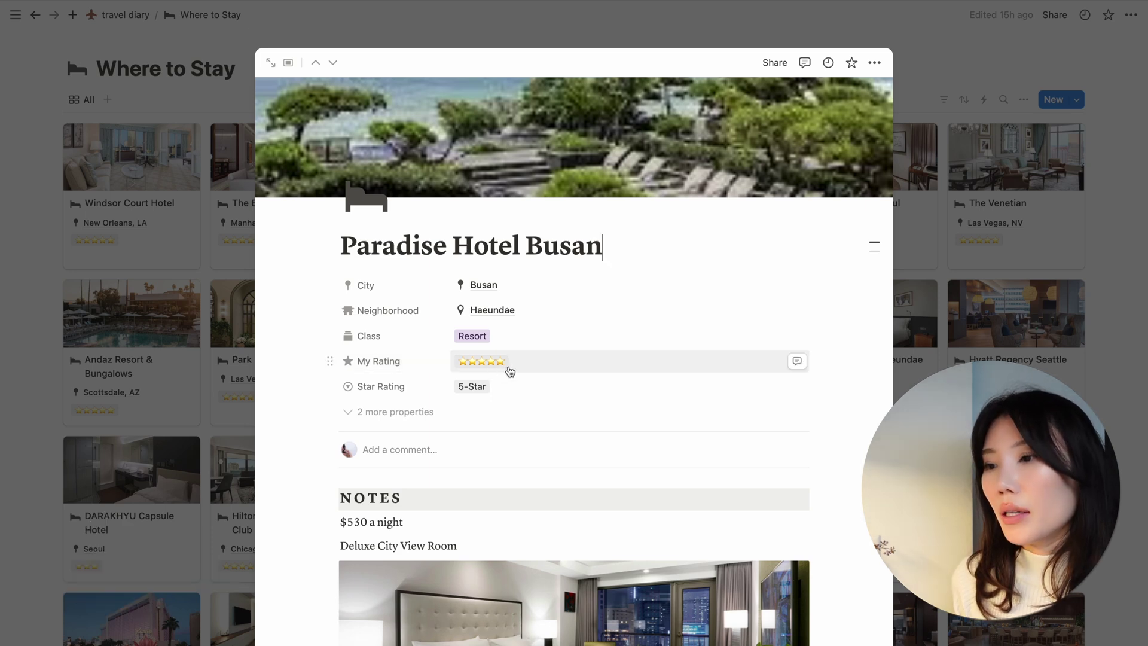
pyautogui.scroll(-2, 592, 398)
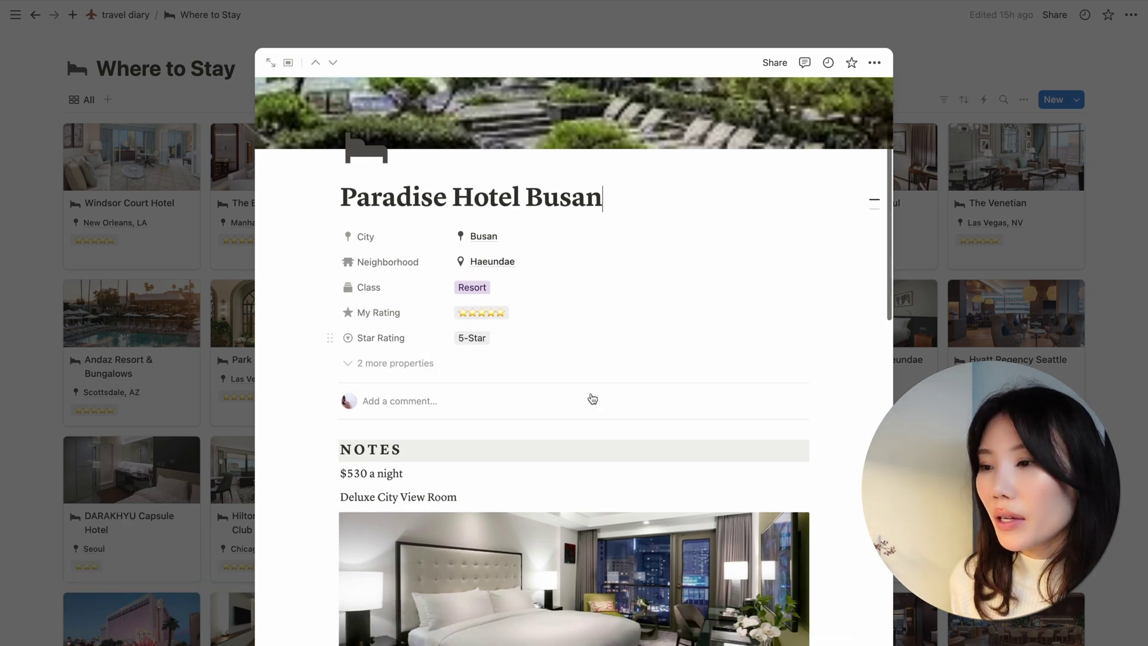
pyautogui.scroll(-5, 592, 398)
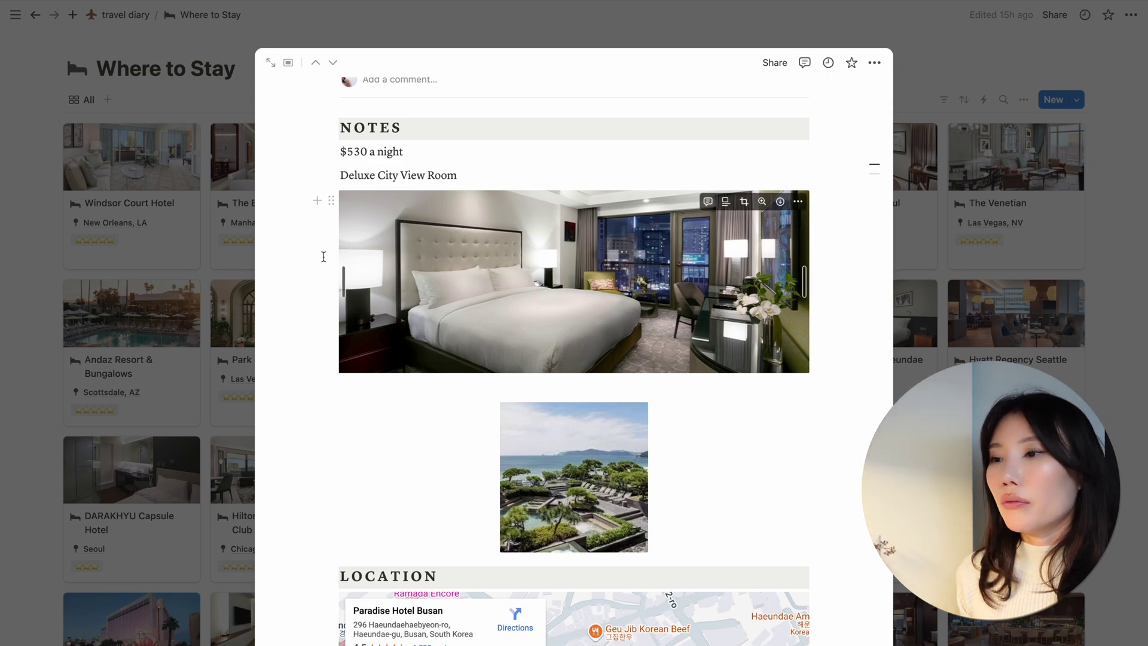
pyautogui.scroll(-6, 353, 323)
pyautogui.scroll(-1, 311, 335)
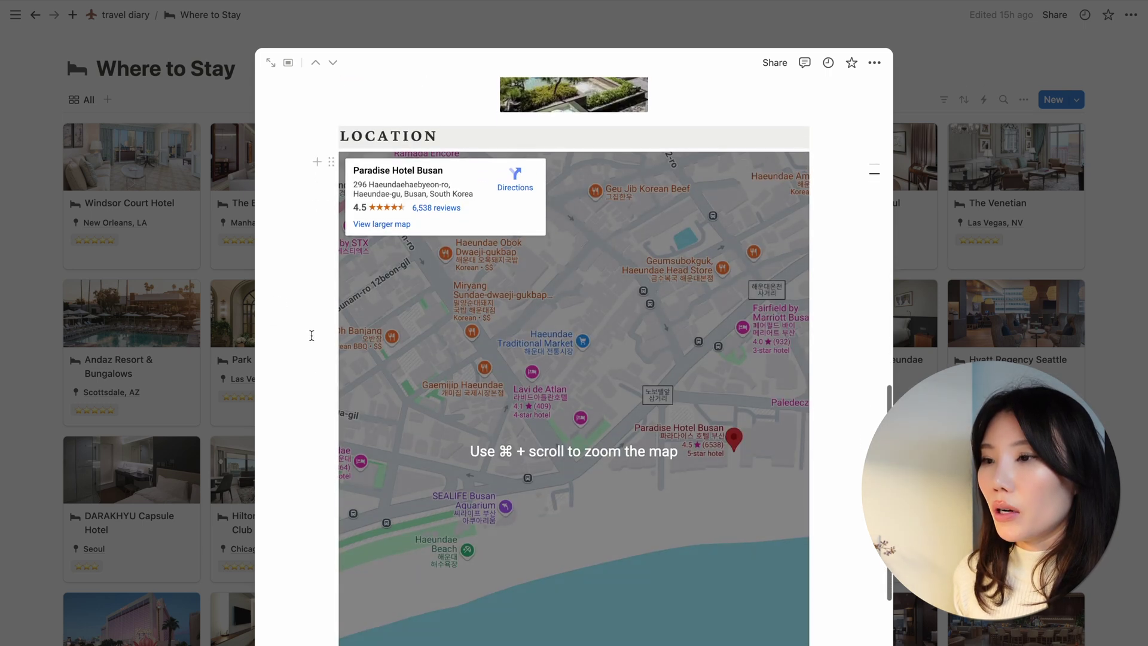
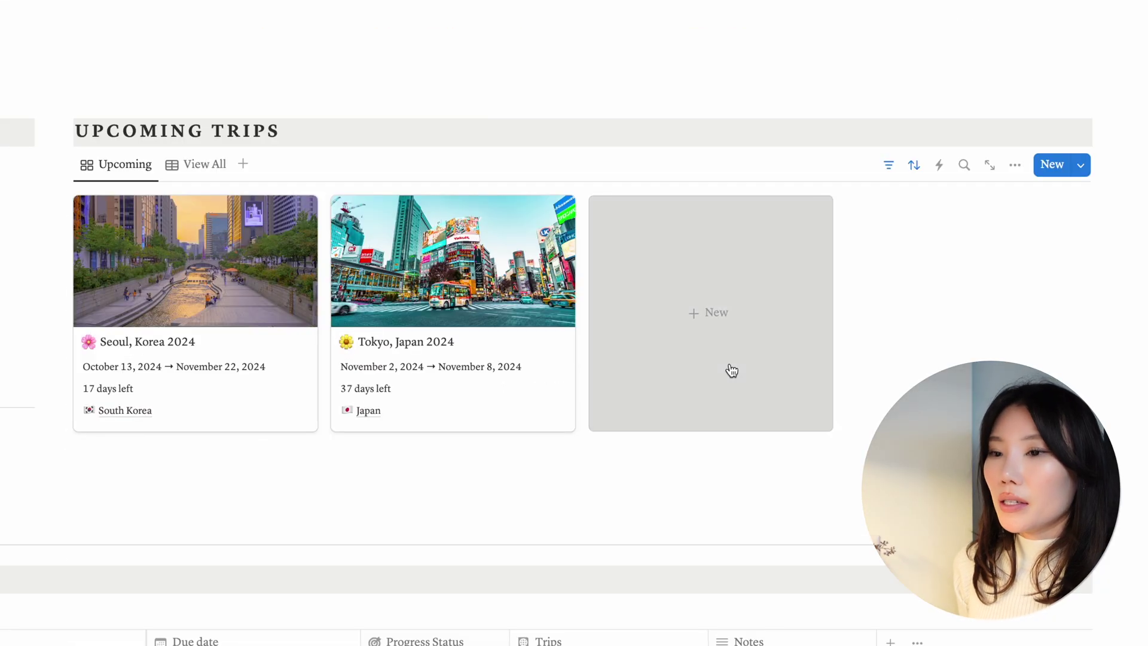
# Step: Add a new upcoming trip titled "Busan, South Korea" with a wave icon and bring up October 2024 in its date picker
pyautogui.click(788, 361)
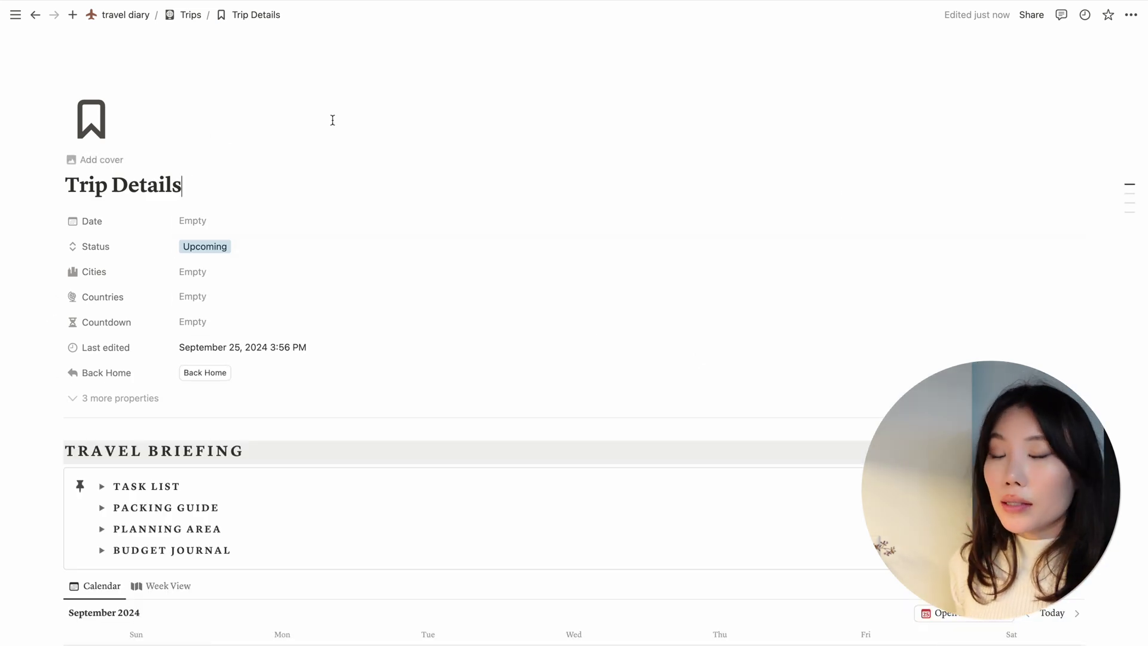
pyautogui.press('BackSpace')
pyautogui.press('BackSpace')
pyautogui.press('BackSpace')
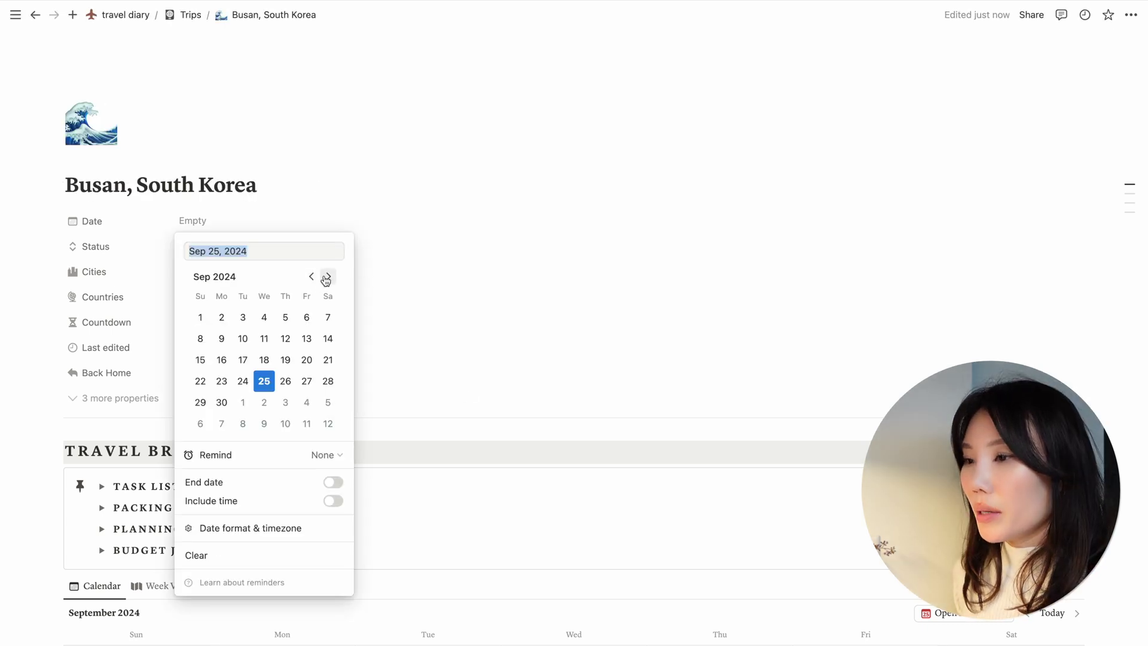
pyautogui.click(326, 277)
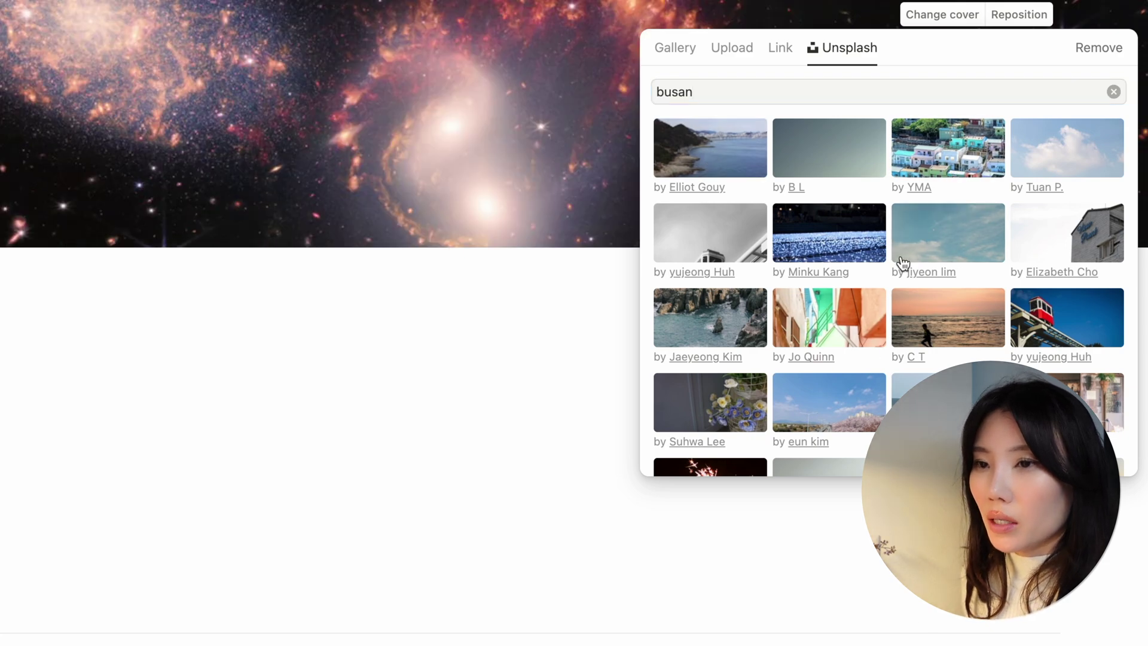
# Step: Set the trip's cover to the Unsplash photo of colorful hillside houses from the "busan" search
pyautogui.click(947, 147)
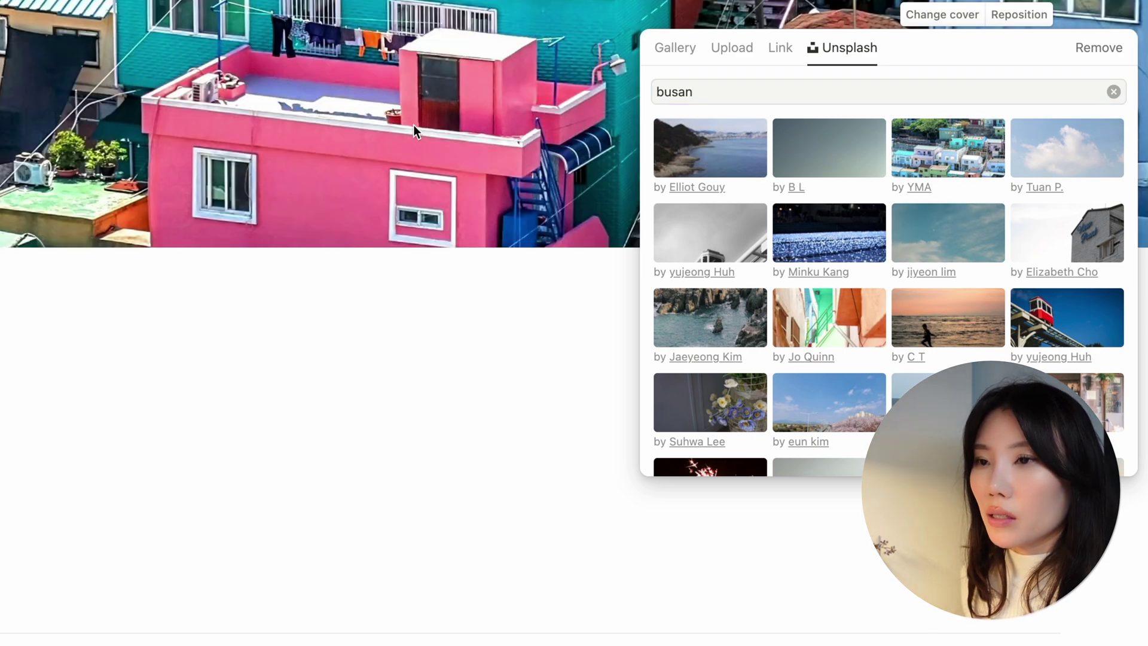
pyautogui.click(461, 197)
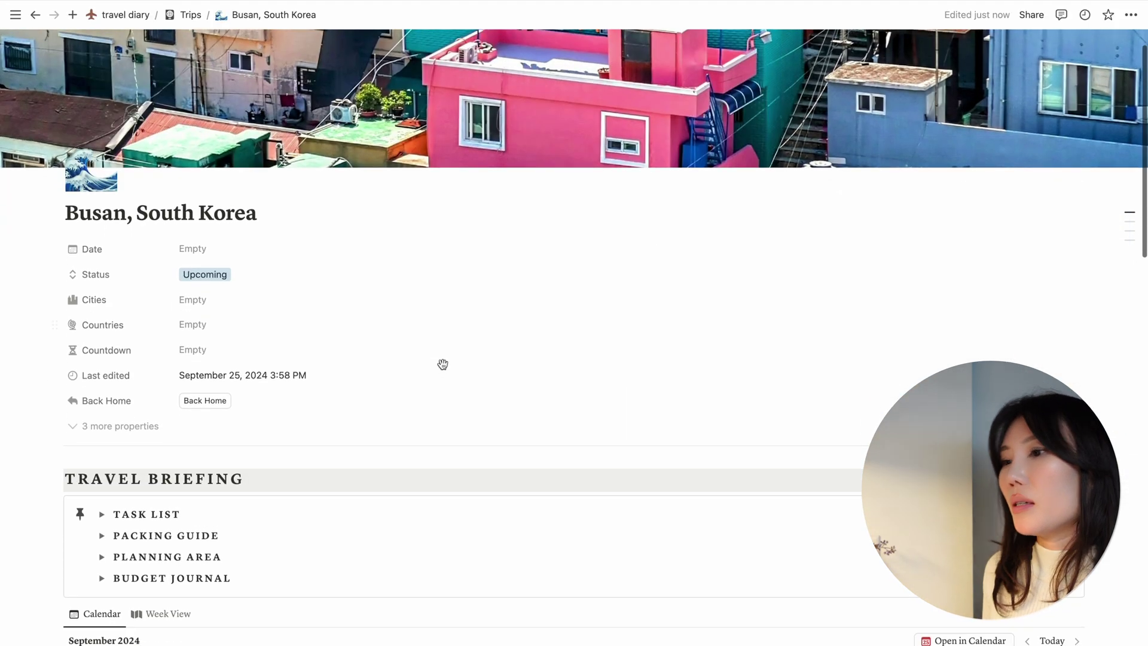
# Step: Fill in the trip's dates October 28 to 31, 2024, city Busan, neighborhoods Haeundae, Gwangalli and Jung-gu Busan, and country South Korea
pyautogui.scroll(-1, 442, 364)
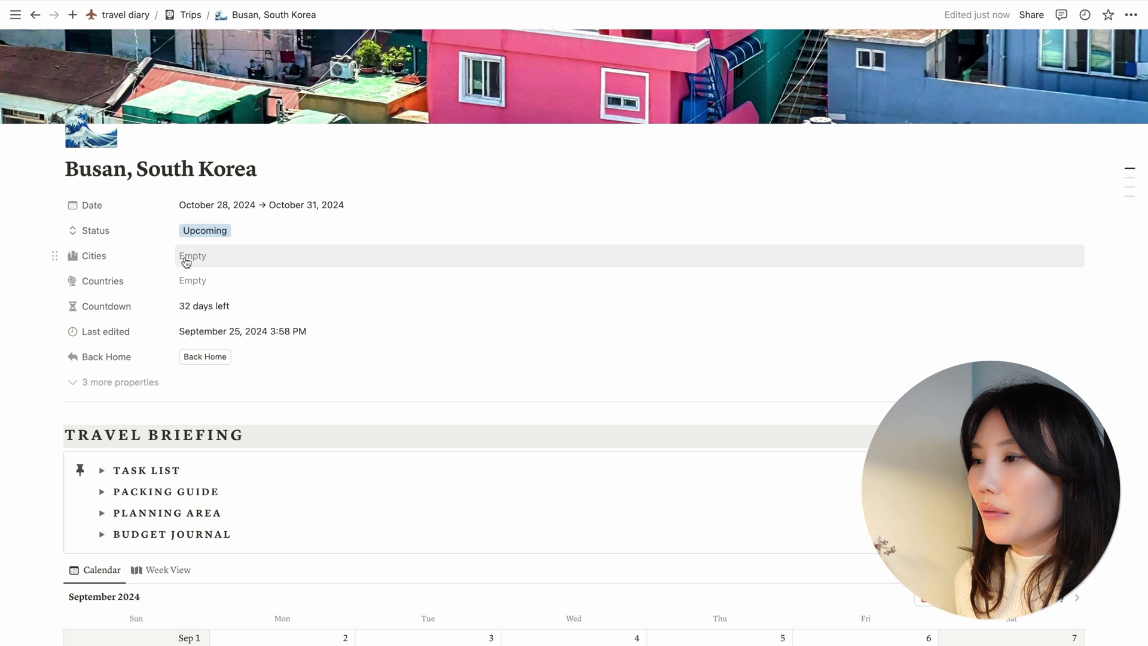
pyautogui.click(227, 256)
pyautogui.click(293, 235)
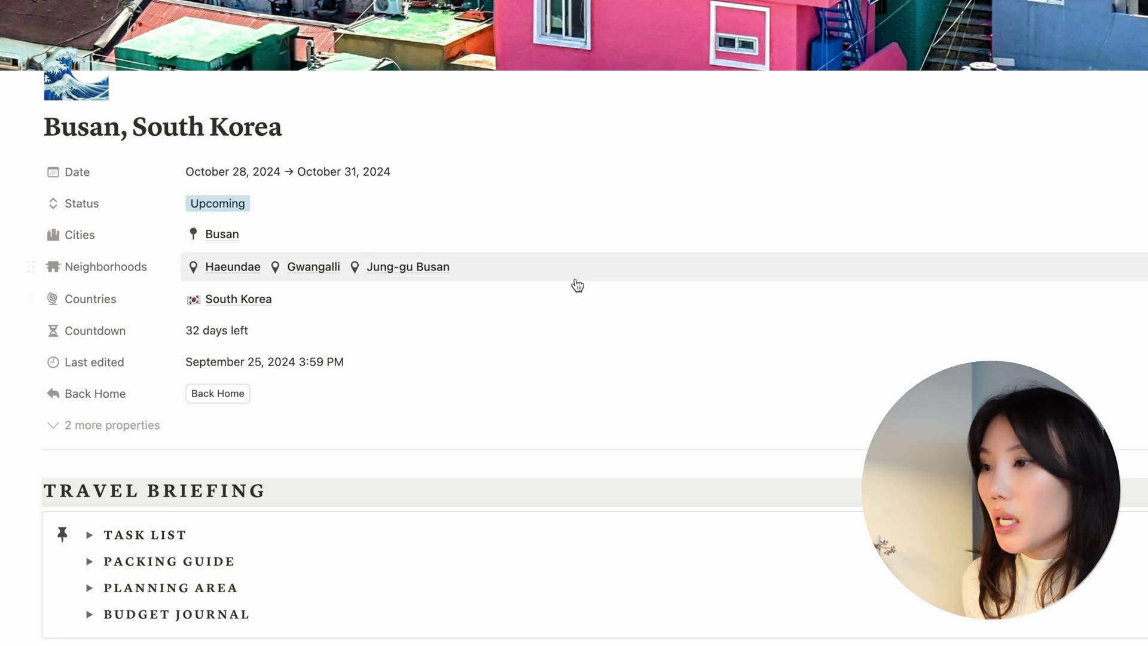
# Step: In the trip's Task List, add the in-progress task "Look into the weather report to figure out what outfits i need to back", due September 27, 2024
pyautogui.scroll(-1, 574, 281)
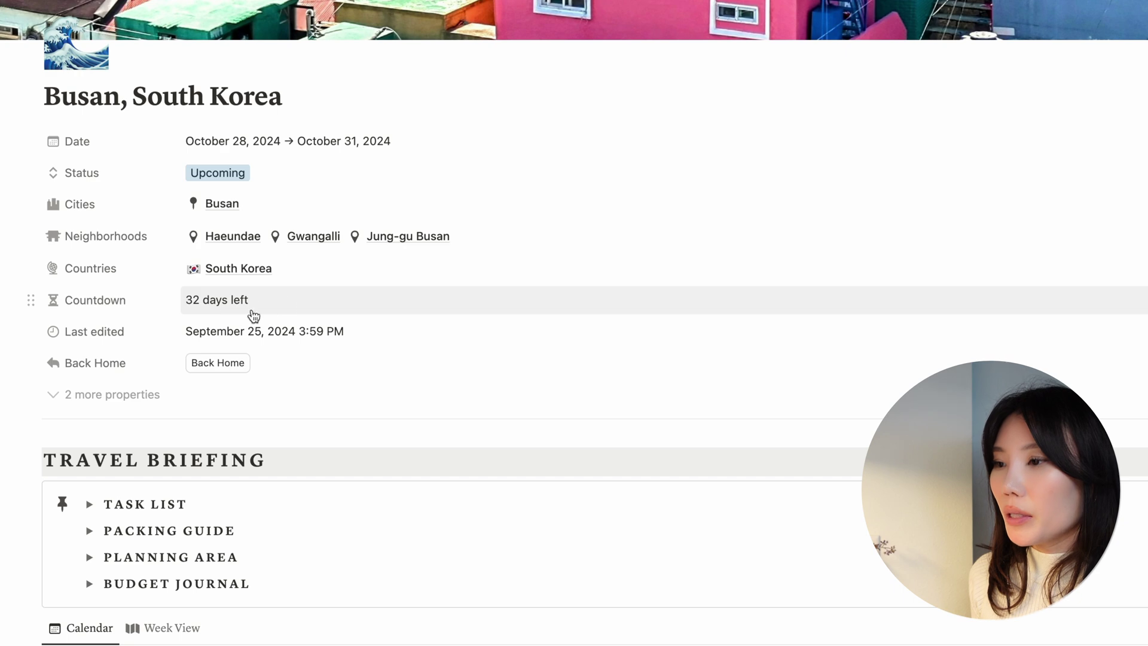
pyautogui.scroll(-2, 169, 259)
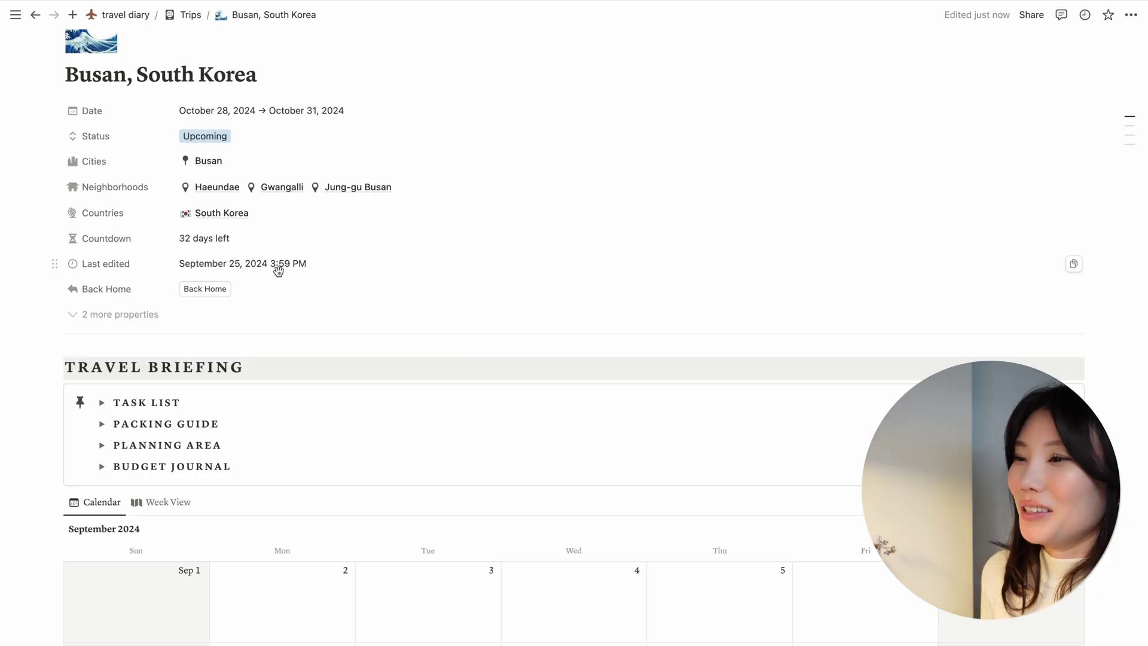
pyautogui.scroll(-3, 278, 271)
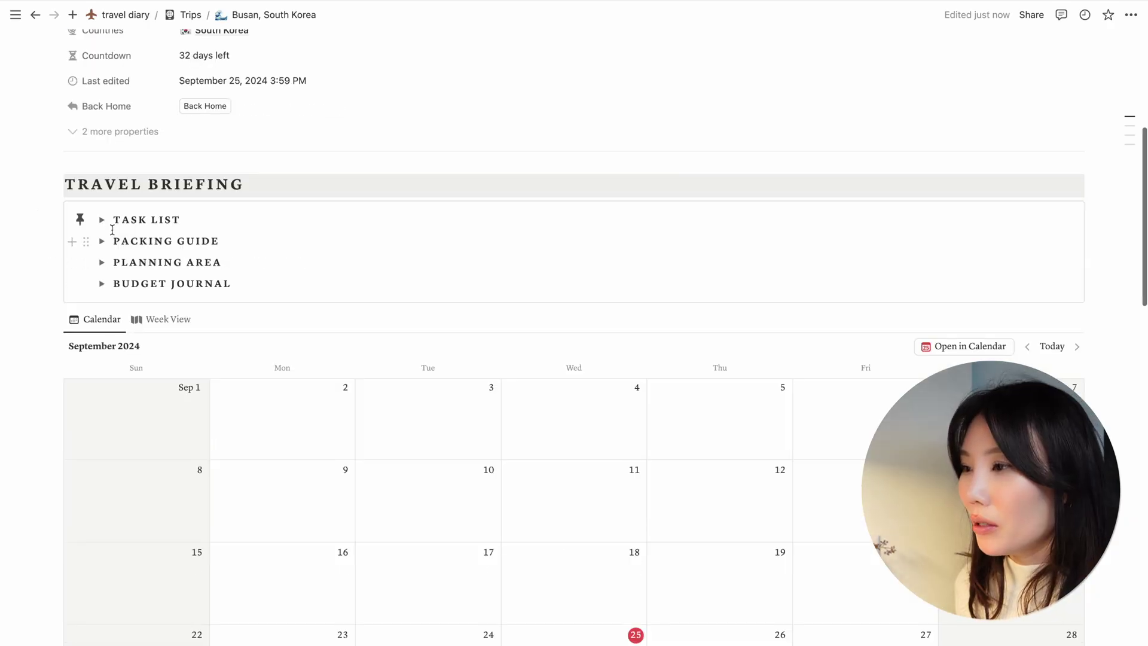
pyautogui.click(102, 219)
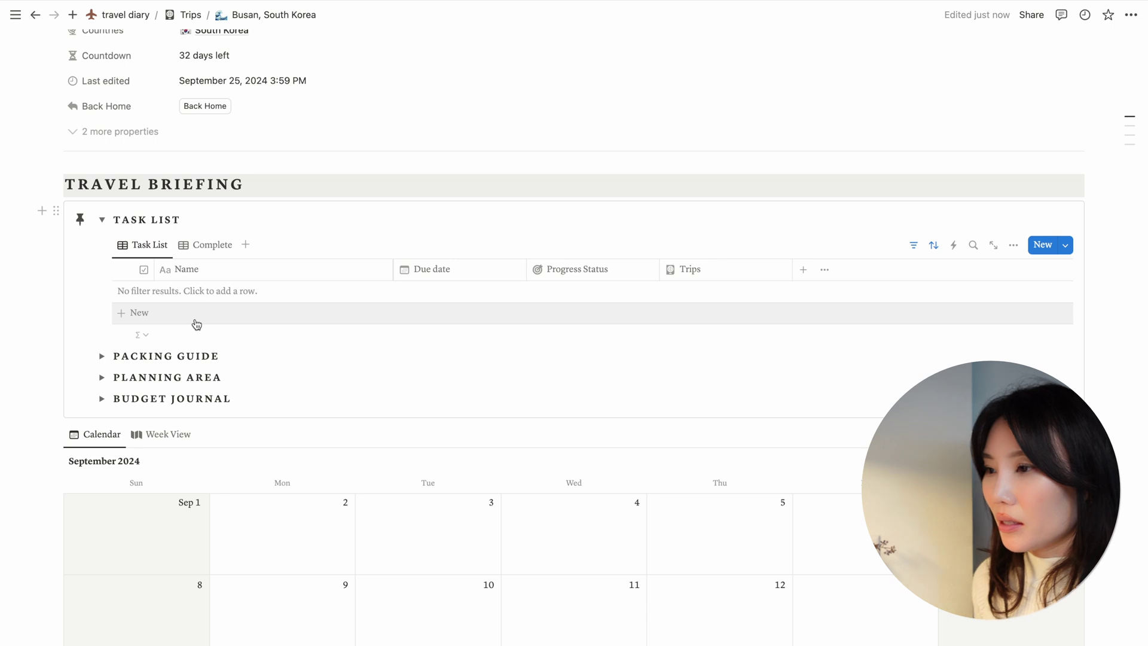
# Step: Expand the trip's Packing Guide, insert a Packing List from its template and open the list to look over its travel items
pyautogui.click(102, 372)
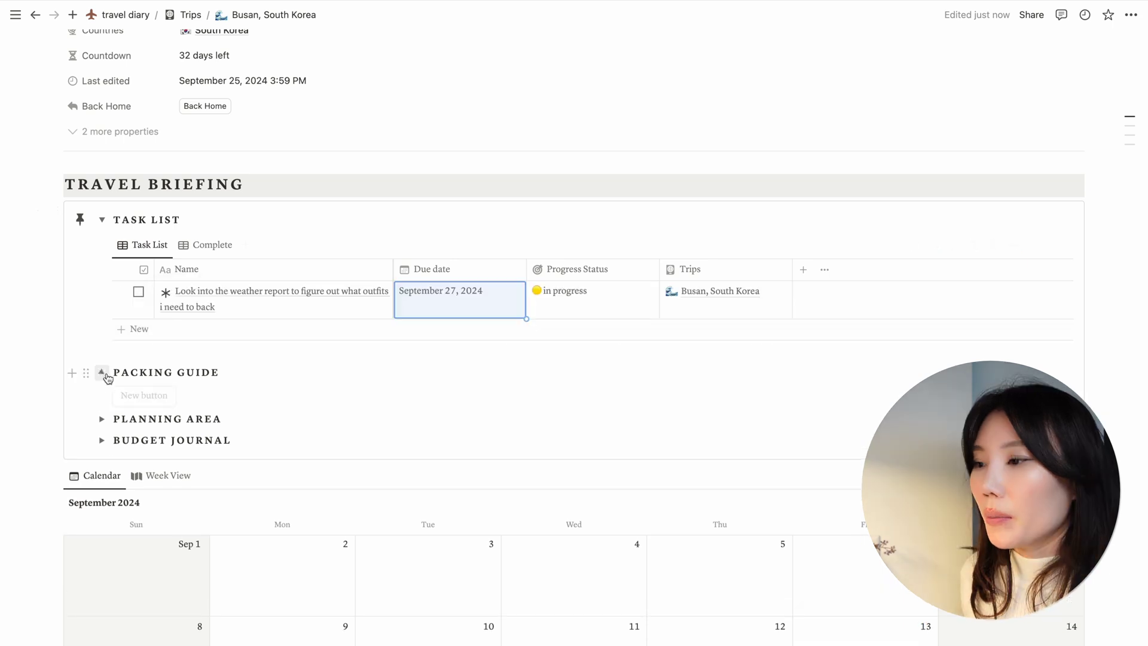
pyautogui.scroll(-1, 351, 331)
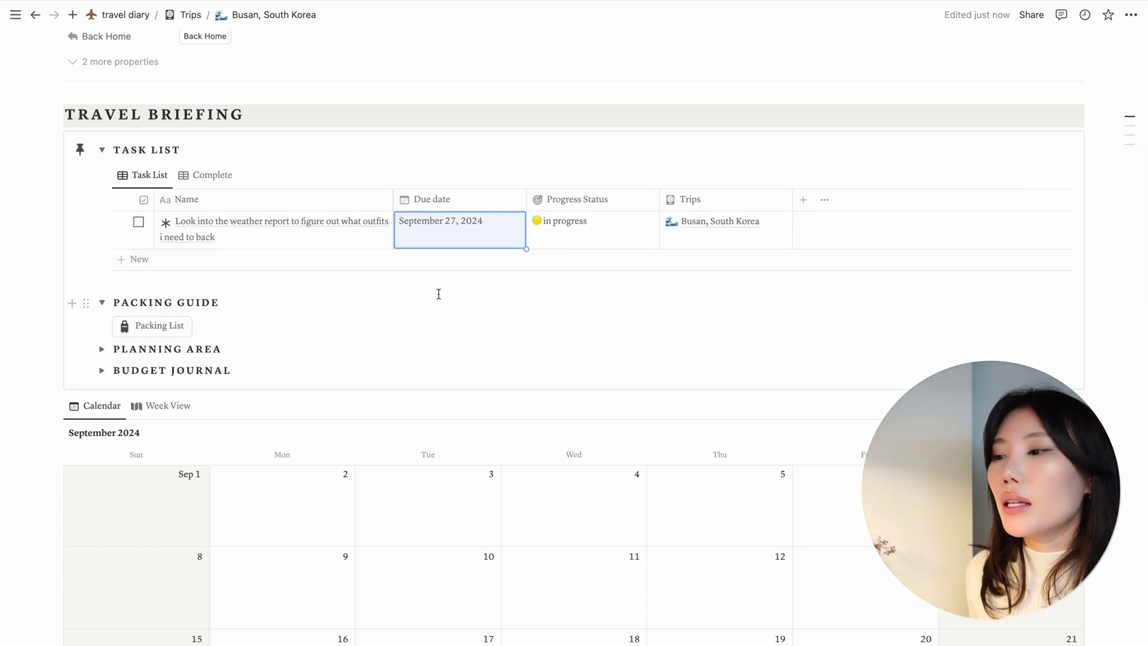
pyautogui.click(167, 325)
pyautogui.scroll(-2, 389, 315)
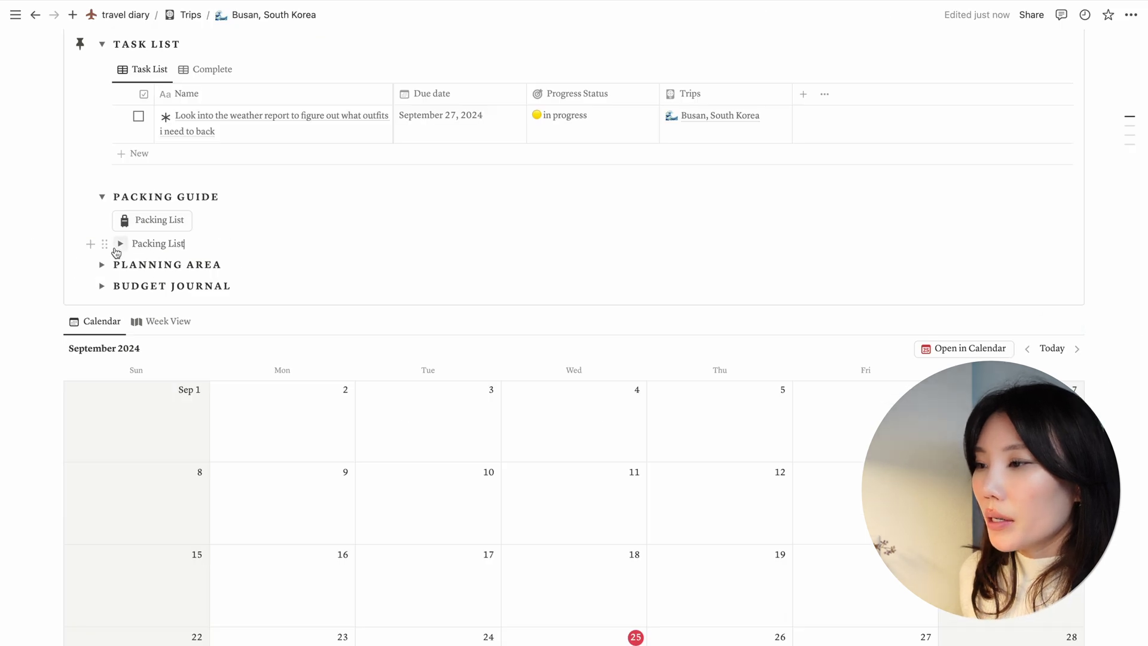
pyautogui.click(120, 244)
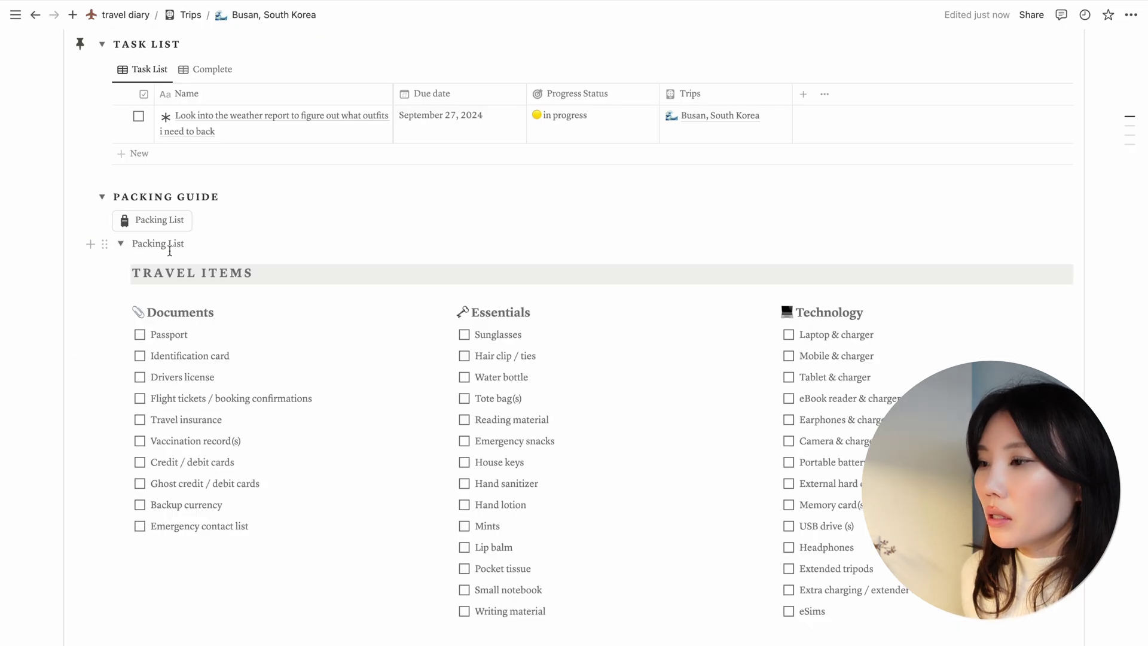
pyautogui.scroll(-1, 382, 243)
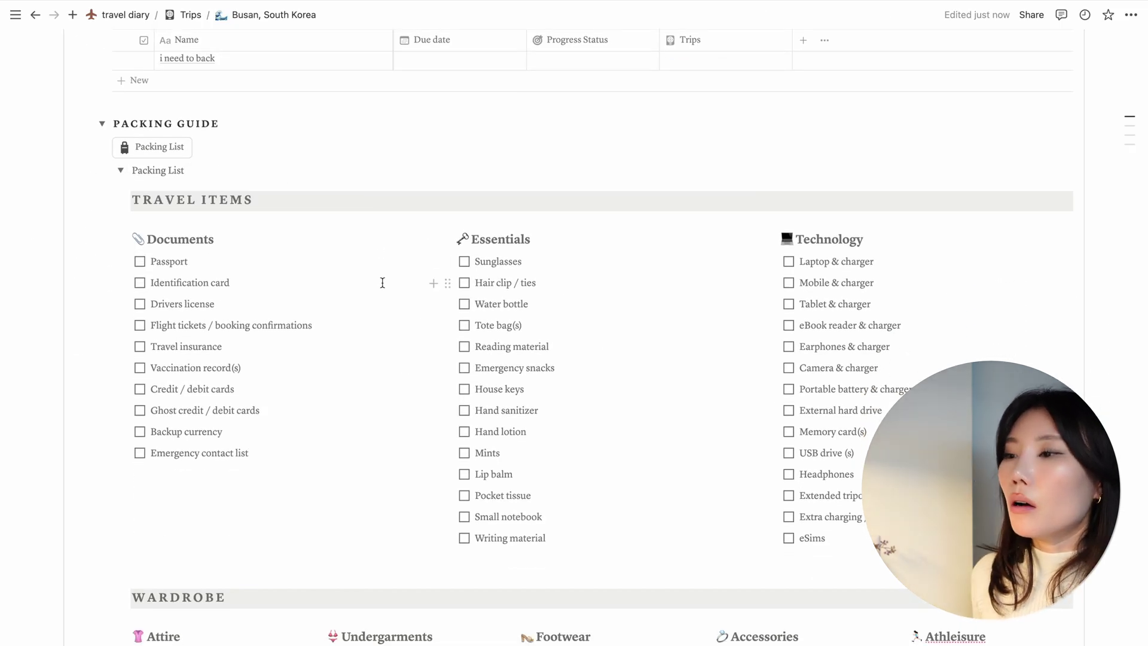
# Step: Look through the Packing List's Wardrobe, Beauty & Health, Apps to Download and Misc/Other sections
pyautogui.scroll(-12, 487, 299)
pyautogui.scroll(12, 486, 299)
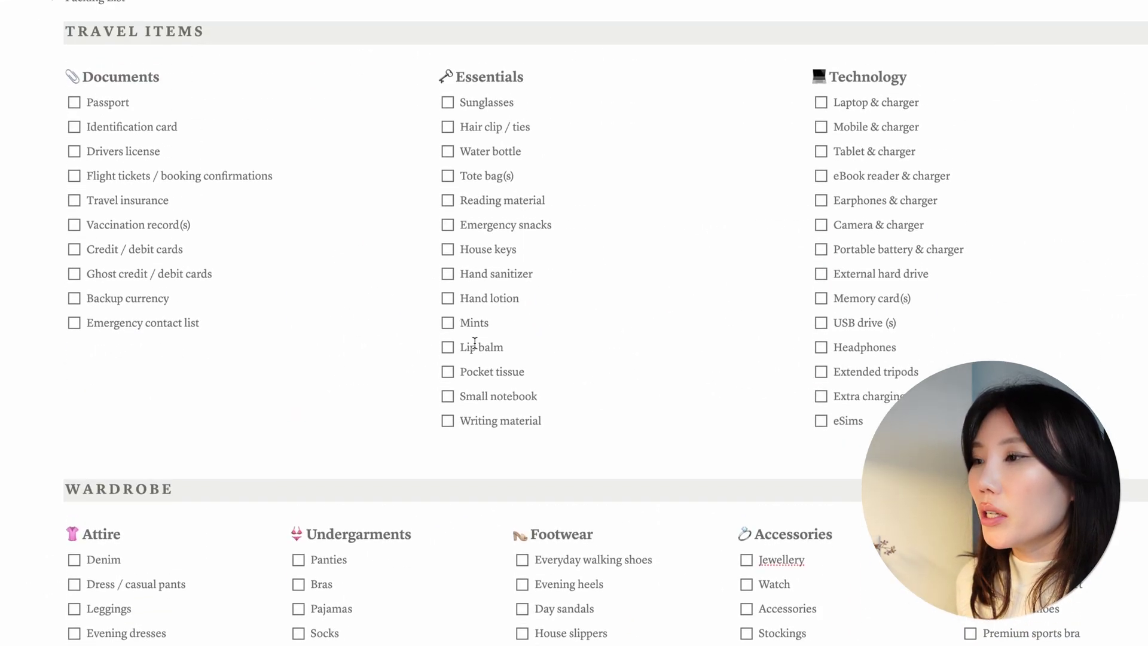
pyautogui.scroll(2, 475, 342)
pyautogui.scroll(-8, 357, 285)
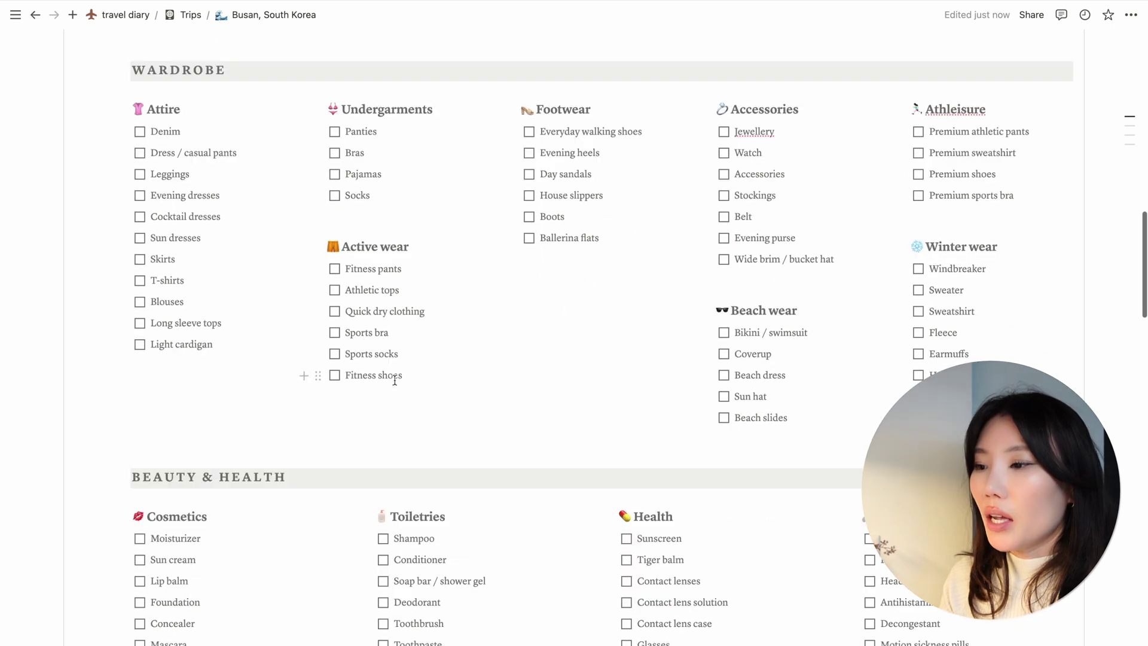
pyautogui.scroll(-8, 394, 380)
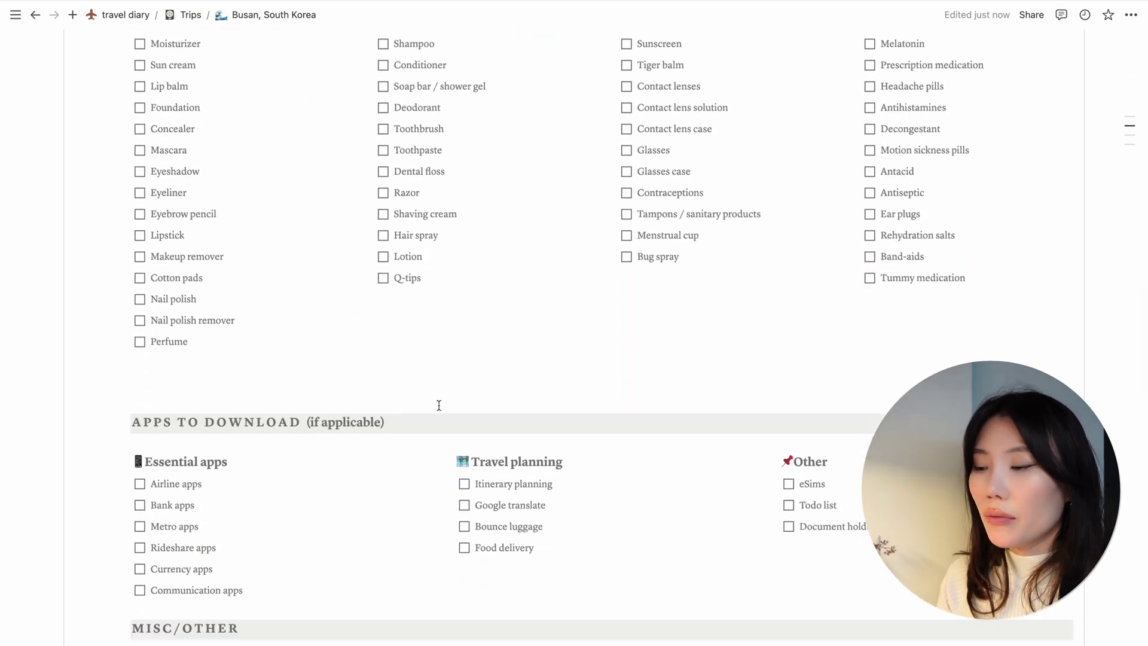
pyautogui.scroll(-2, 439, 404)
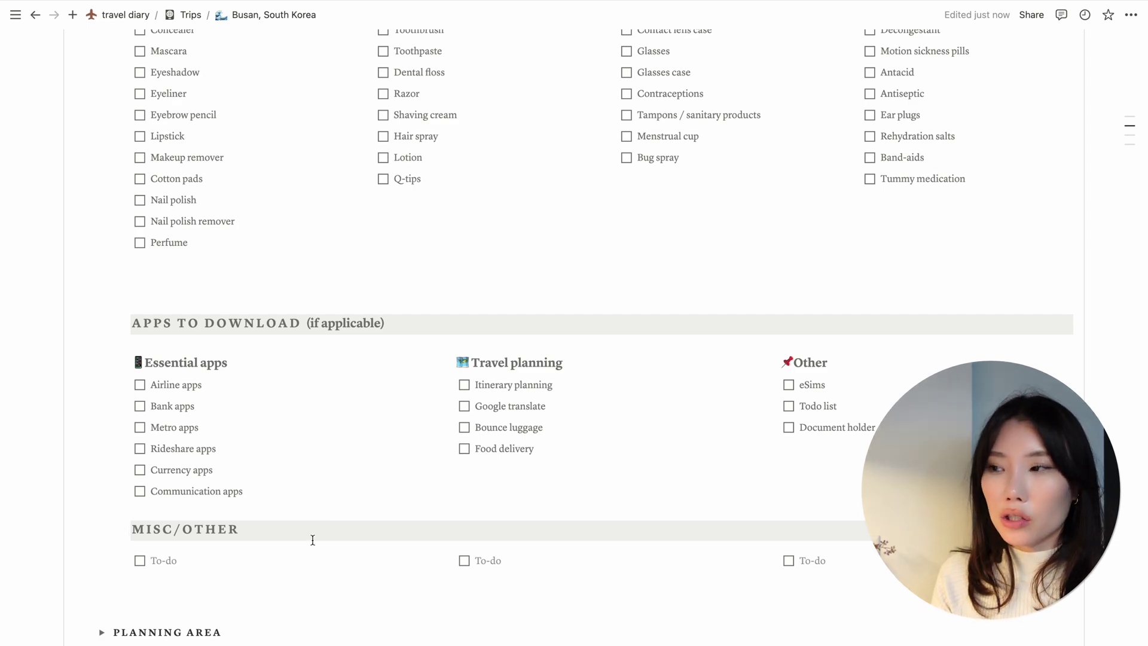
# Step: Collapse the Packing List, expand the Planning Area, create a new file entry in it and open that entry
pyautogui.scroll(10, 425, 391)
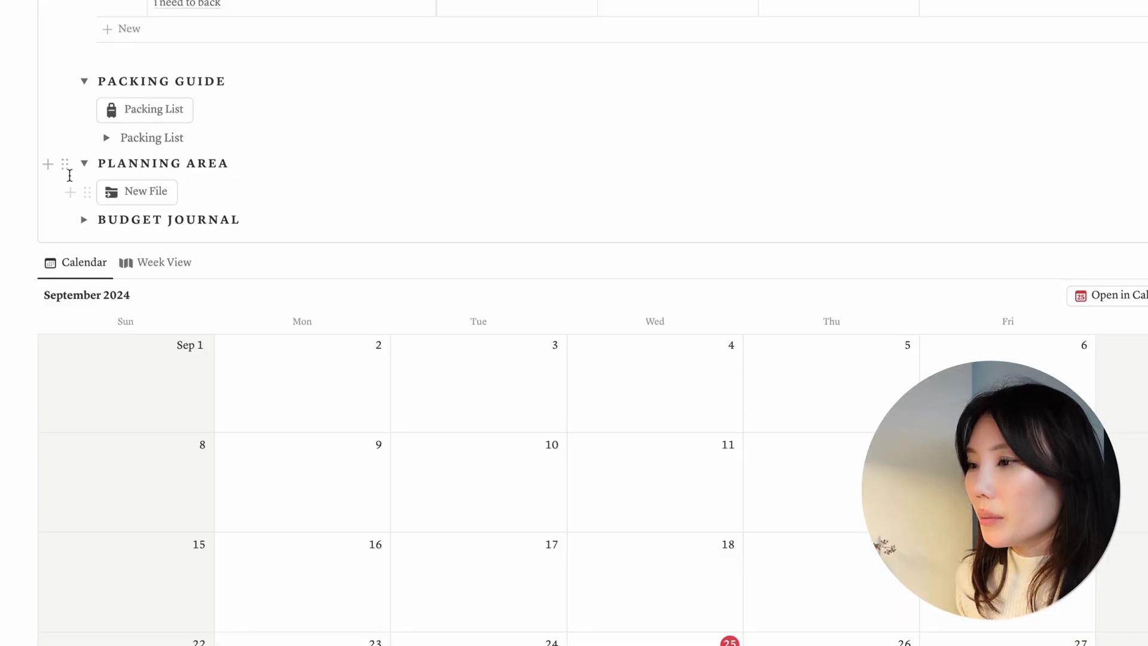
pyautogui.click(164, 189)
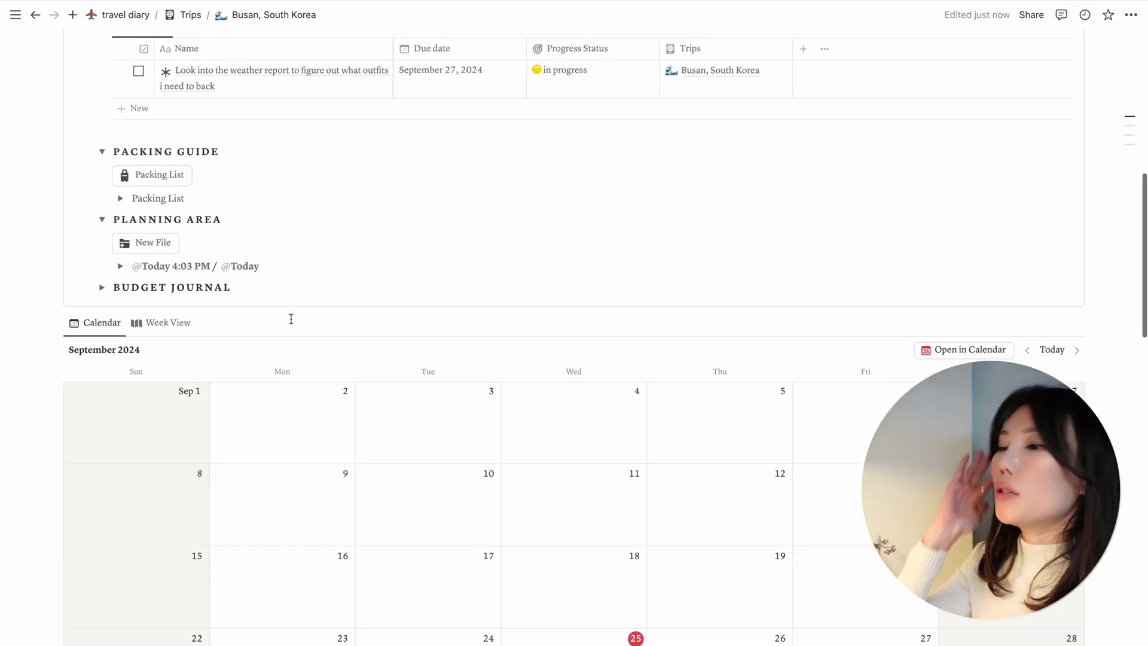
pyautogui.scroll(-1, 289, 320)
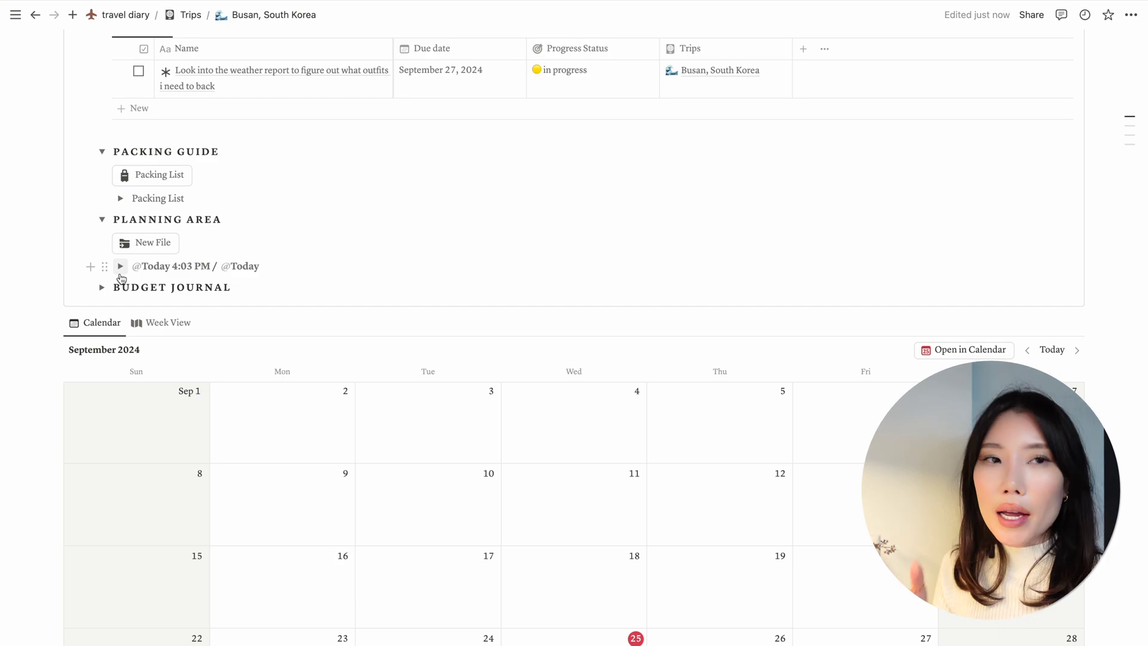
pyautogui.scroll(2, 121, 299)
pyautogui.click(120, 337)
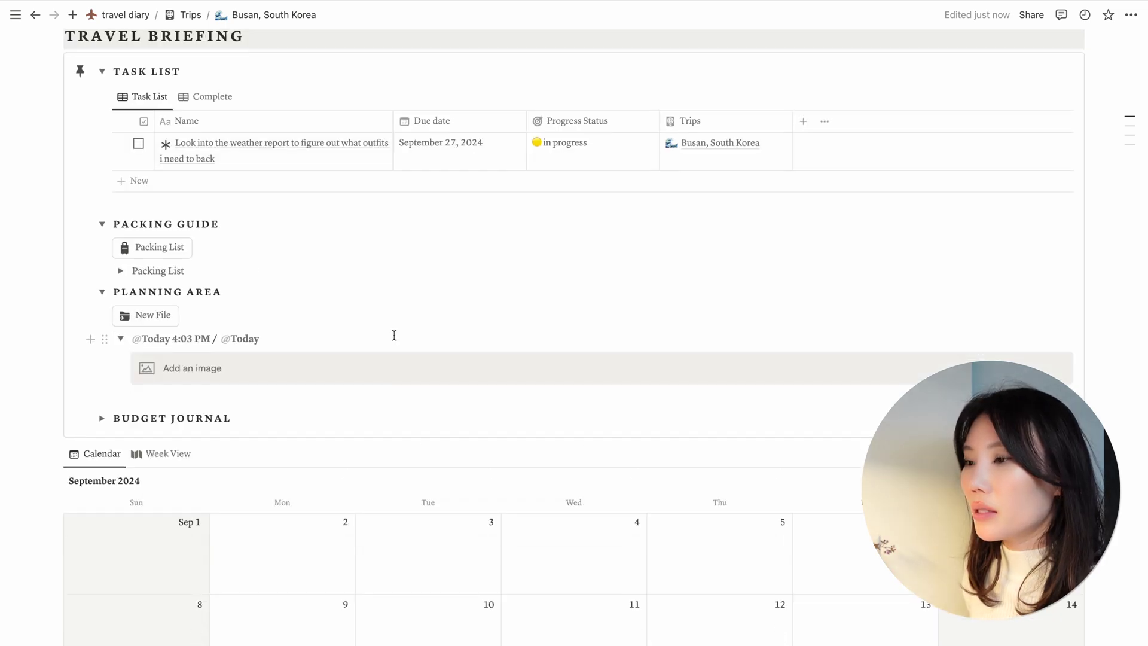
# Step: Embed the Unsplash photo of the red sky capsule on its elevated track, from the "busan capsule" results, in the new planning file
pyautogui.scroll(-2, 236, 384)
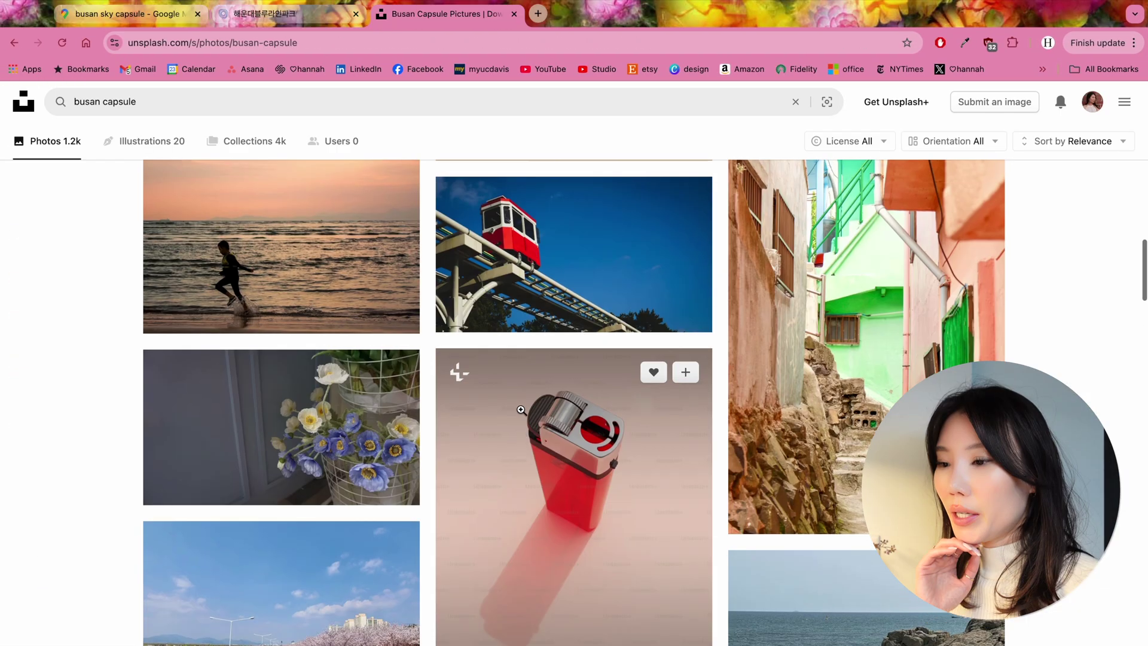
pyautogui.scroll(5, 522, 412)
pyautogui.scroll(-4, 521, 412)
pyautogui.click(543, 431)
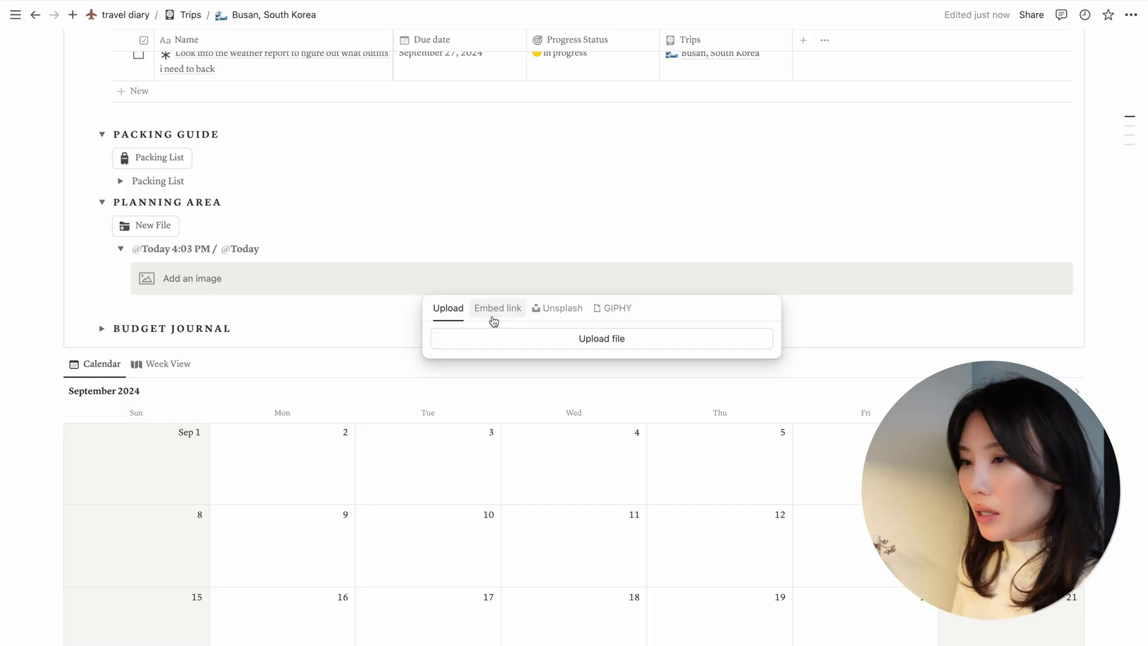
pyautogui.click(496, 309)
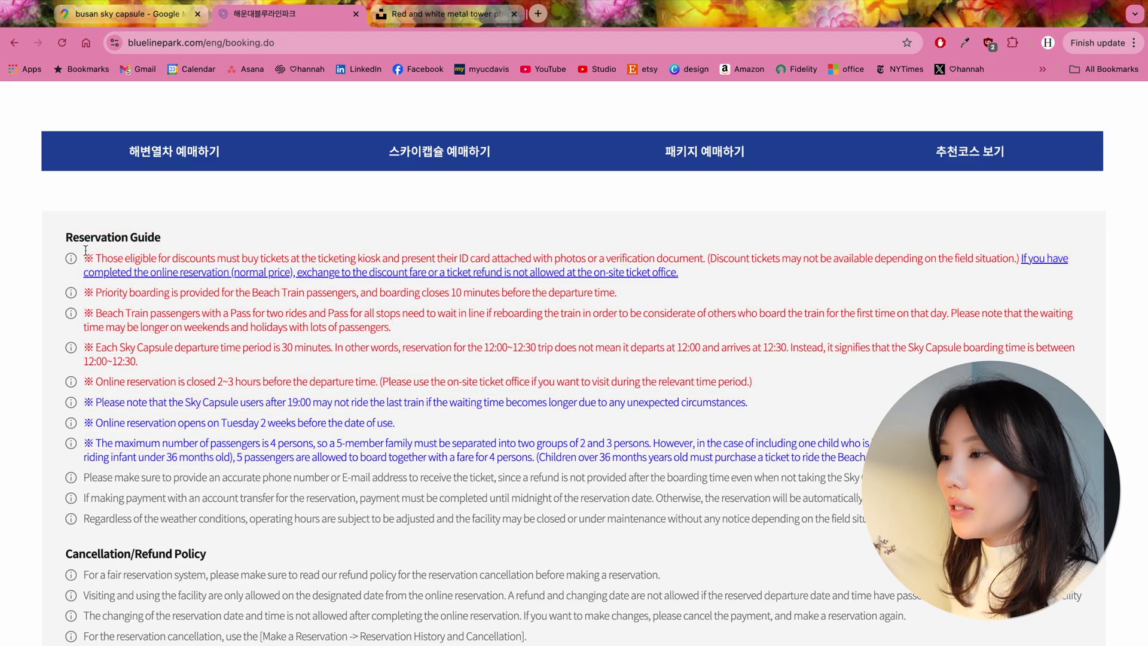
# Step: Copy the Reservation Guide and Cancellation/Refund Policy from the Blueline Park booking page beside the photo, and title the file SKY CAPSULE TOUR
pyautogui.moveTo(49, 239); pyautogui.dragTo(526, 644)
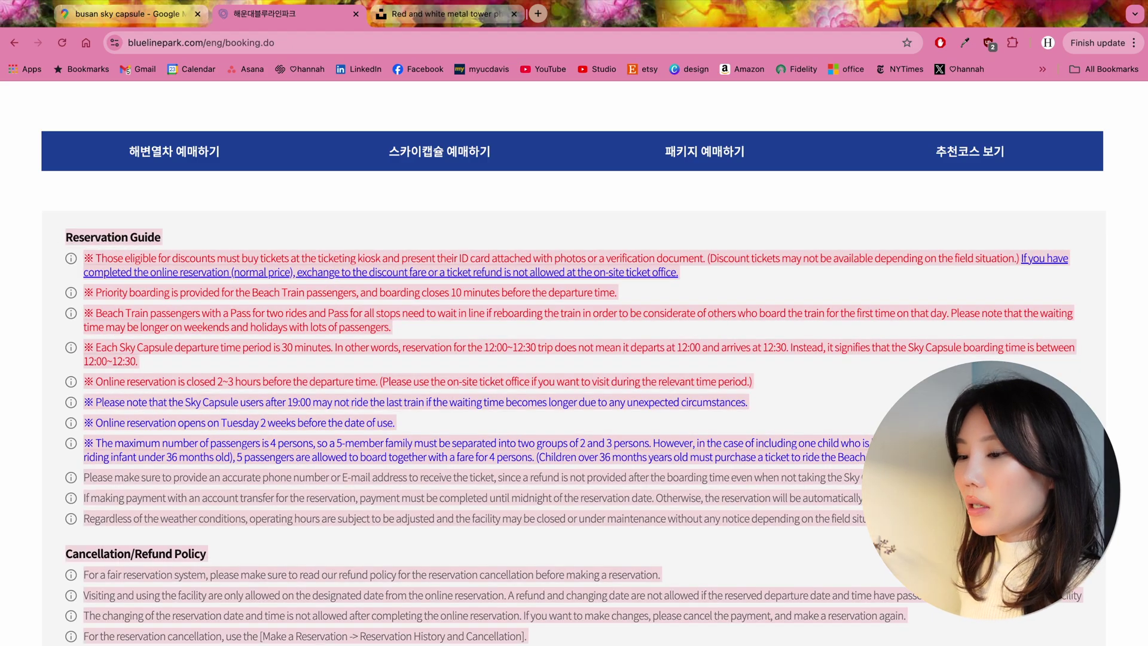
pyautogui.hotkey('ctrl', 'Right')
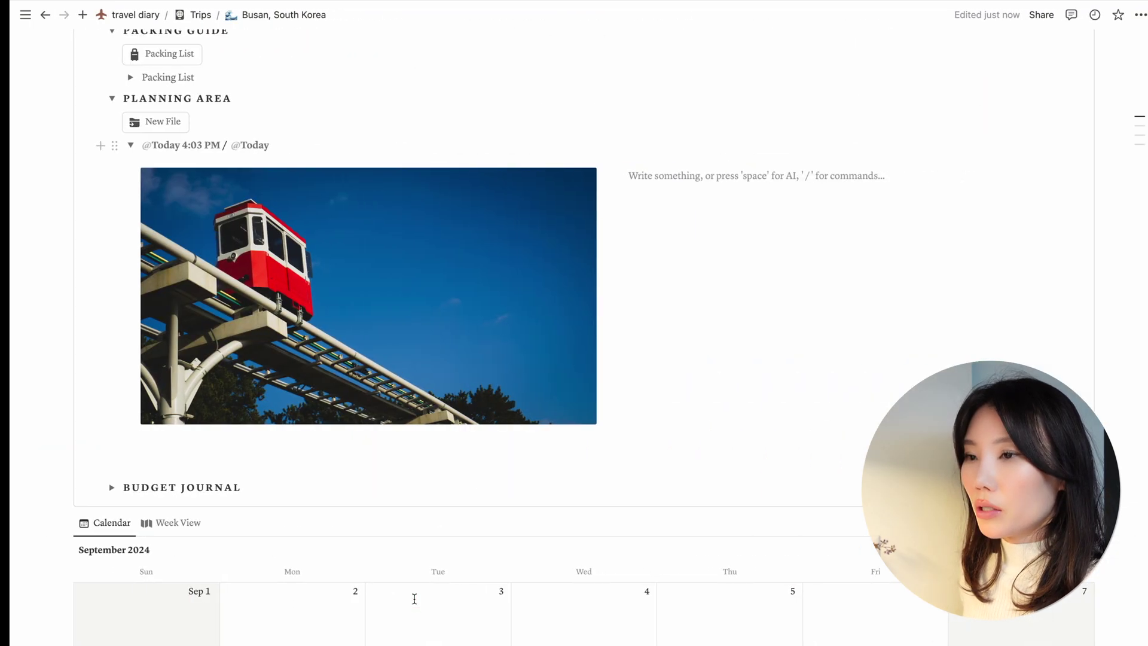
pyautogui.press('super+v')
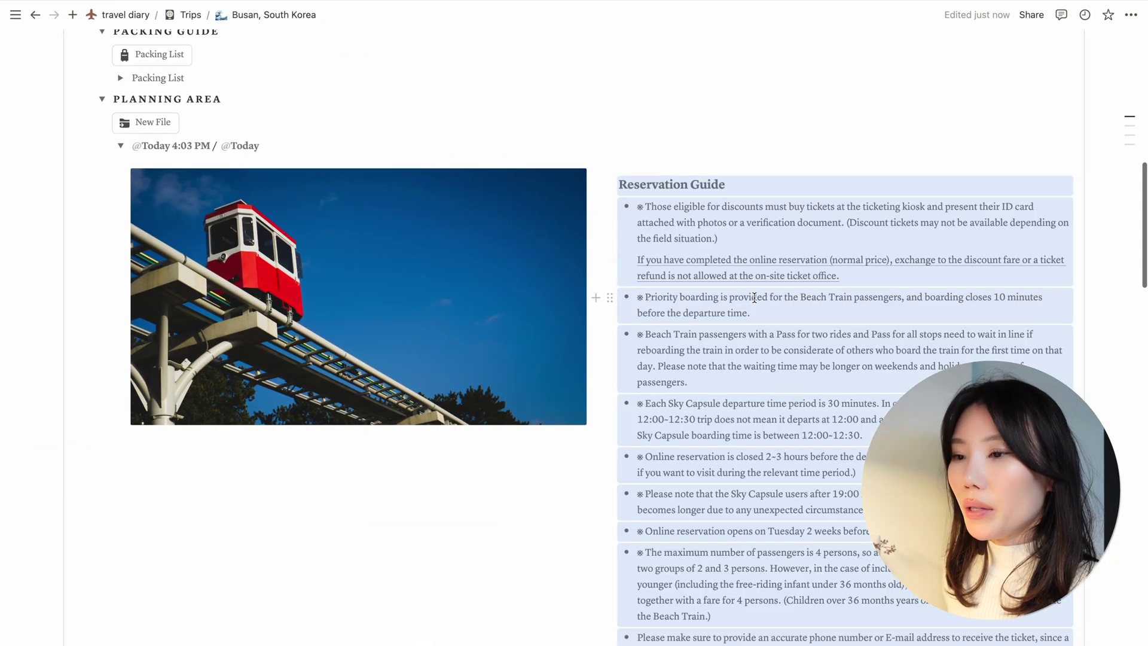
pyautogui.scroll(-5, 866, 399)
pyautogui.scroll(6, 866, 399)
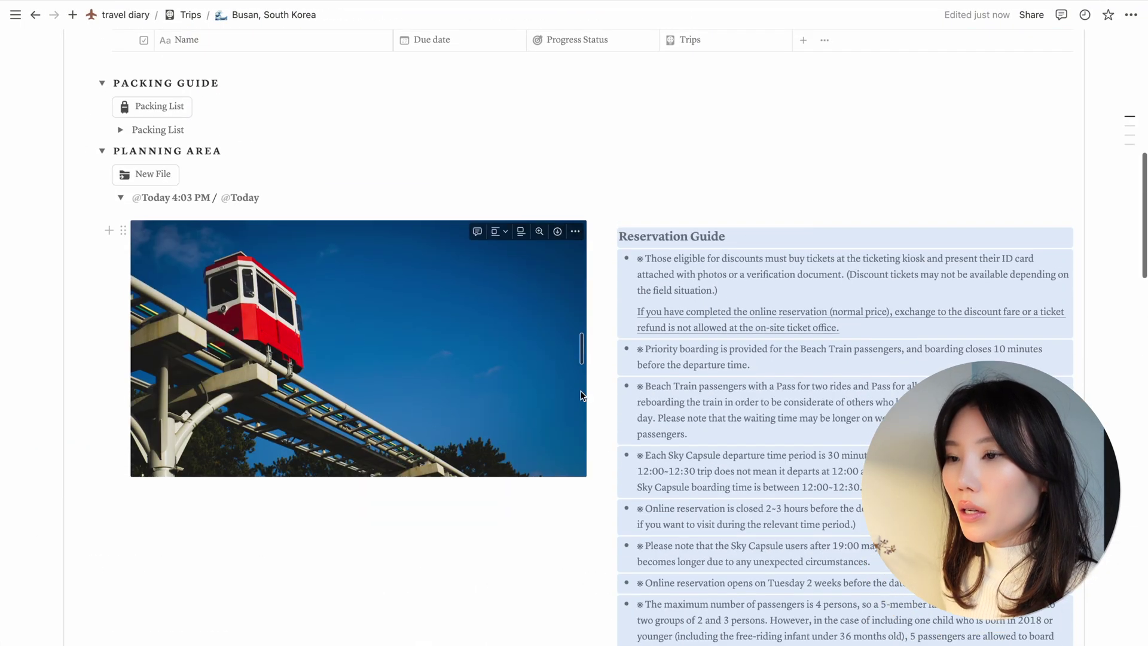
pyautogui.click(794, 225)
pyautogui.scroll(-2, 164, 436)
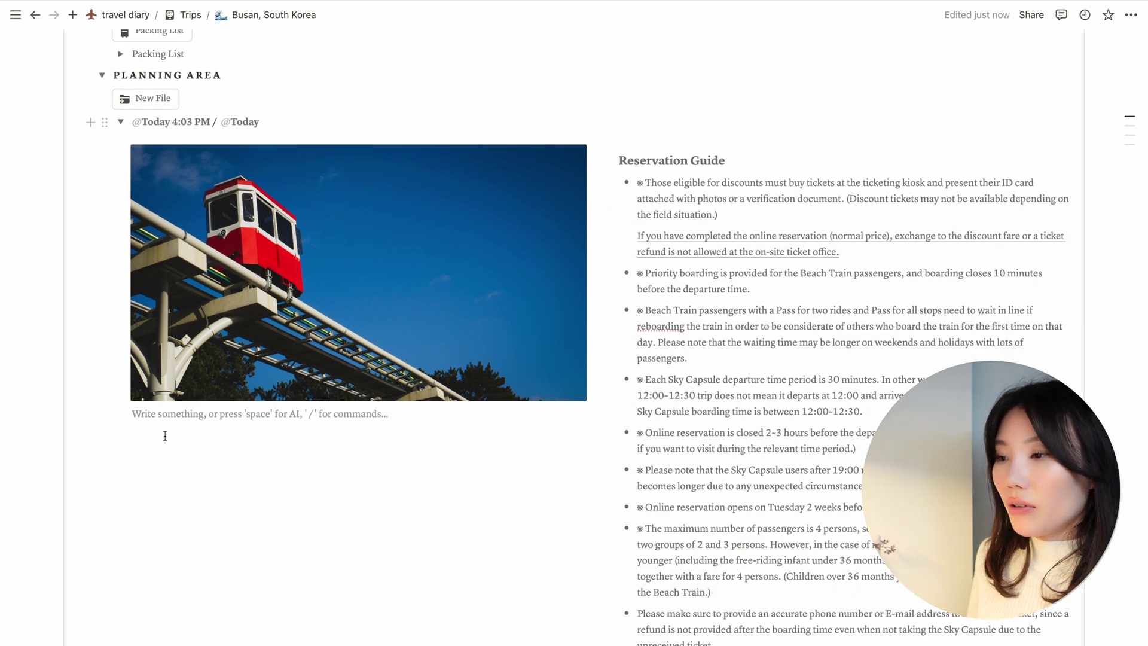
pyautogui.scroll(-2, 583, 503)
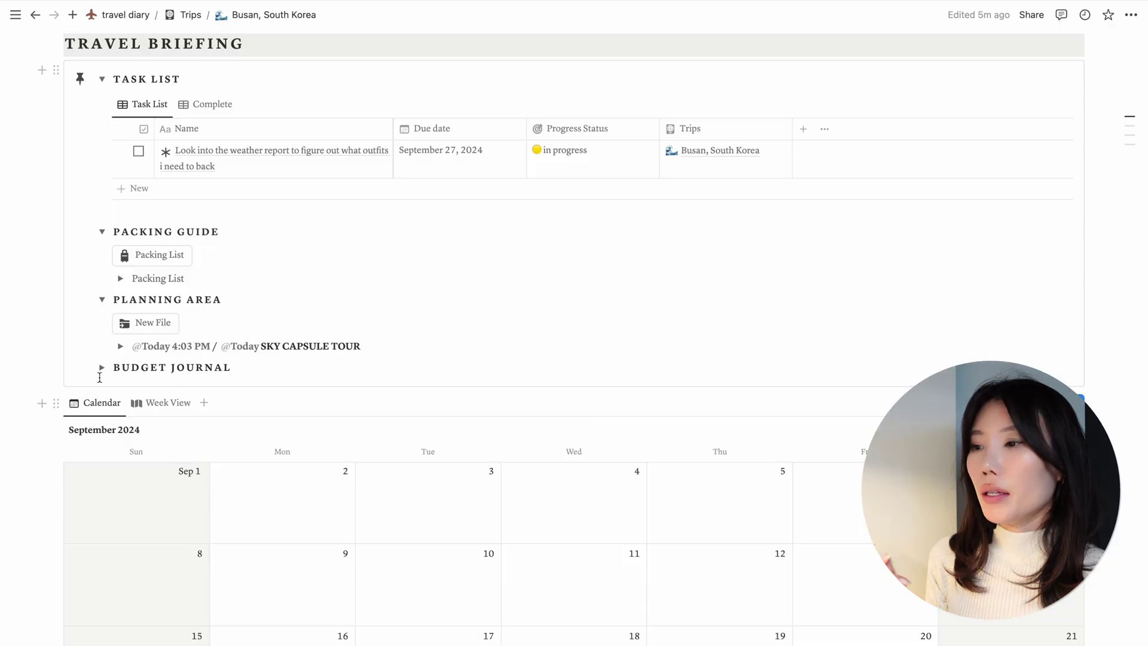
# Step: Expand the Budget Journal, add a Busan Budget Journal entry with a budget of $2,000, and collapse the section again
pyautogui.click(102, 369)
pyautogui.scroll(-2, 549, 439)
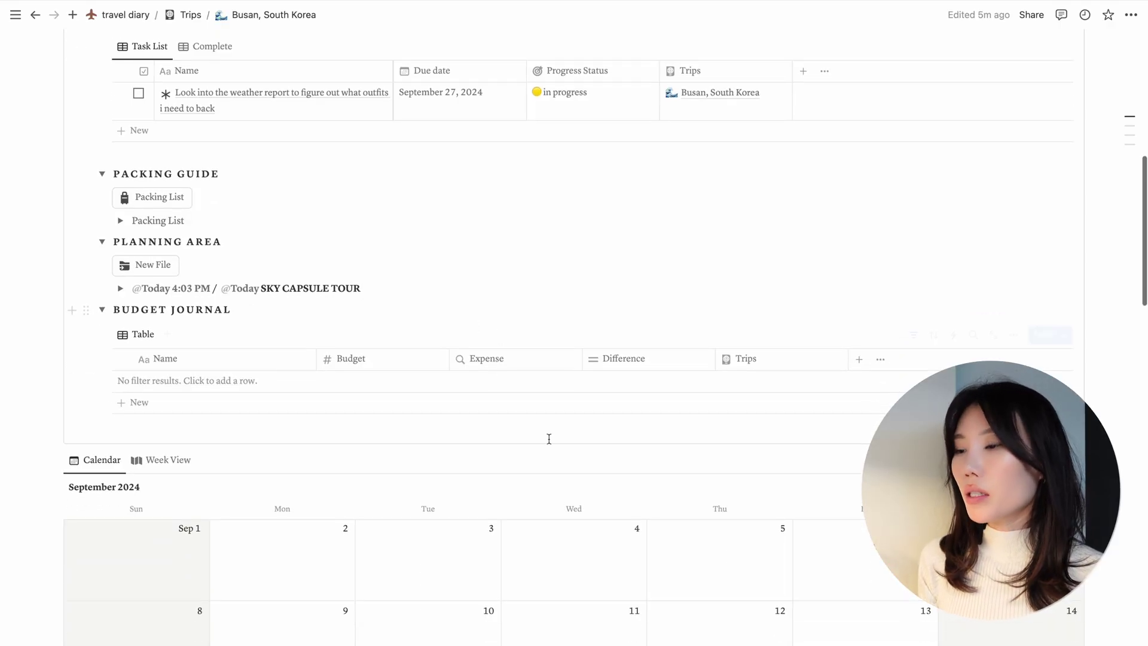
pyautogui.scroll(-2, 548, 439)
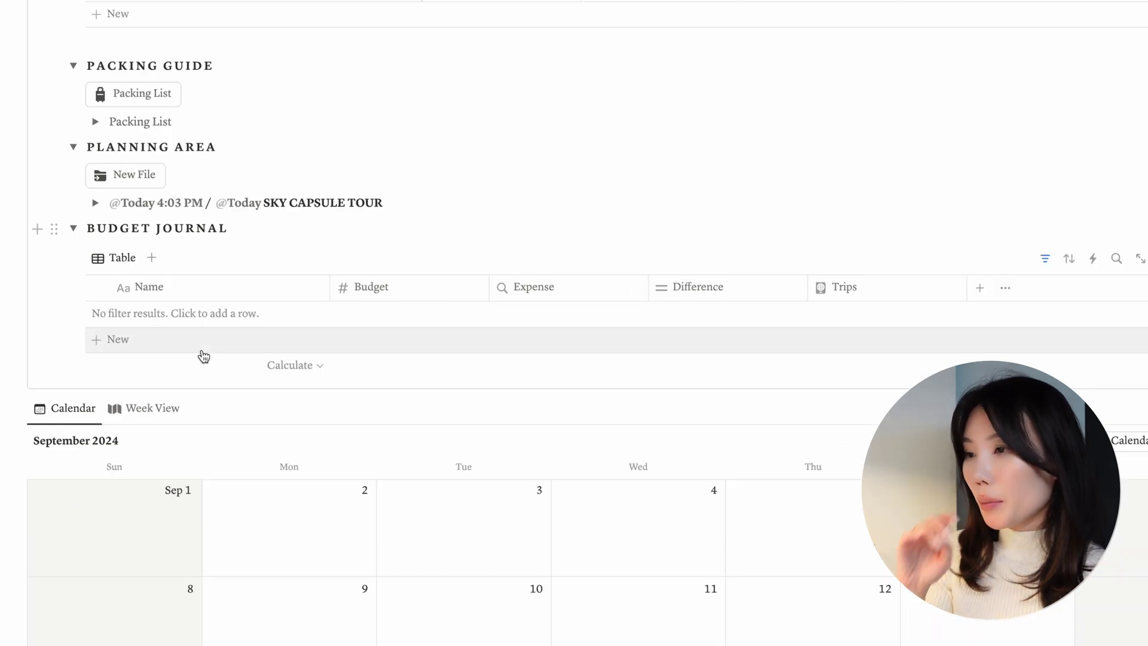
pyautogui.click(202, 347)
pyautogui.click(394, 310)
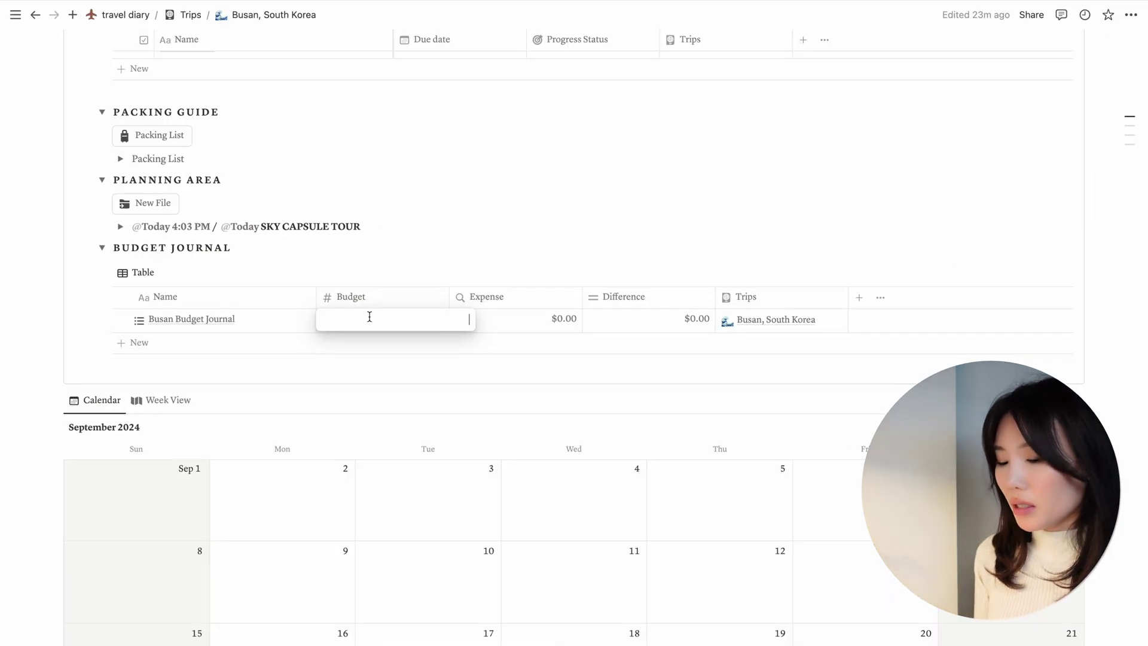
pyautogui.write('2000')
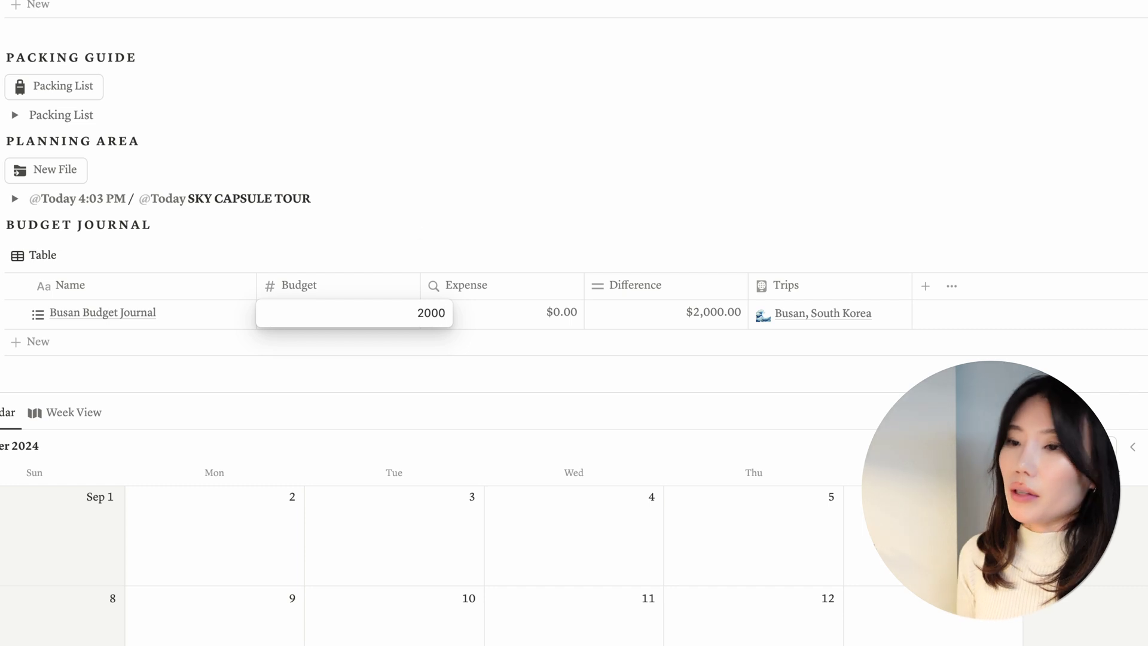
pyautogui.press('Return')
pyautogui.scroll(-1, 298, 309)
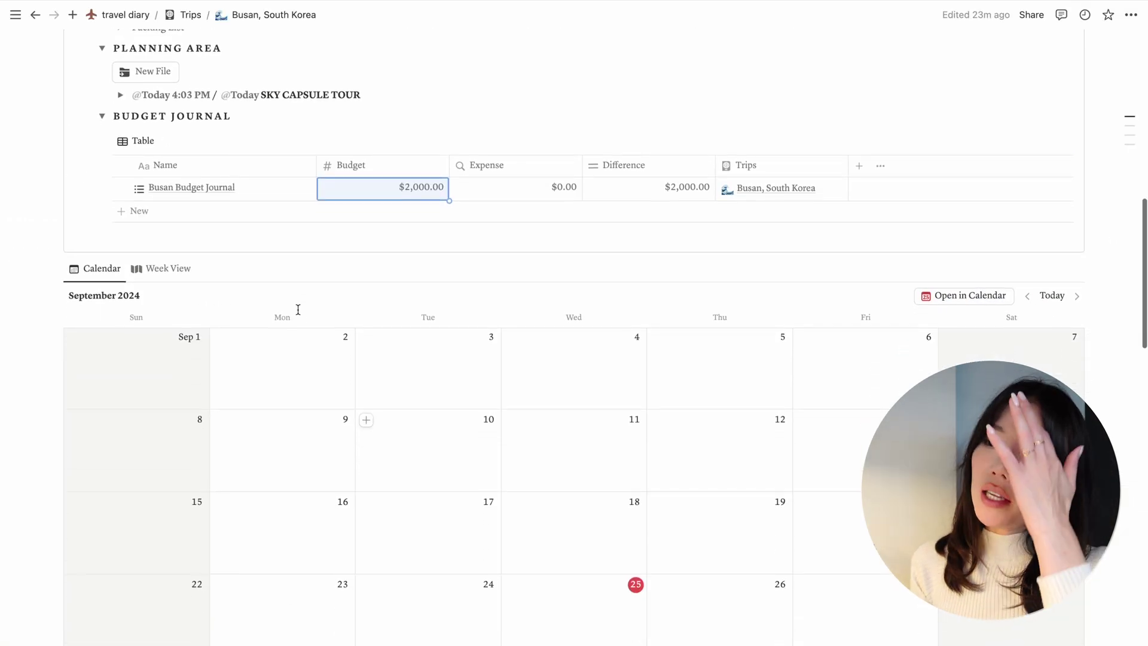
pyautogui.scroll(1, 311, 281)
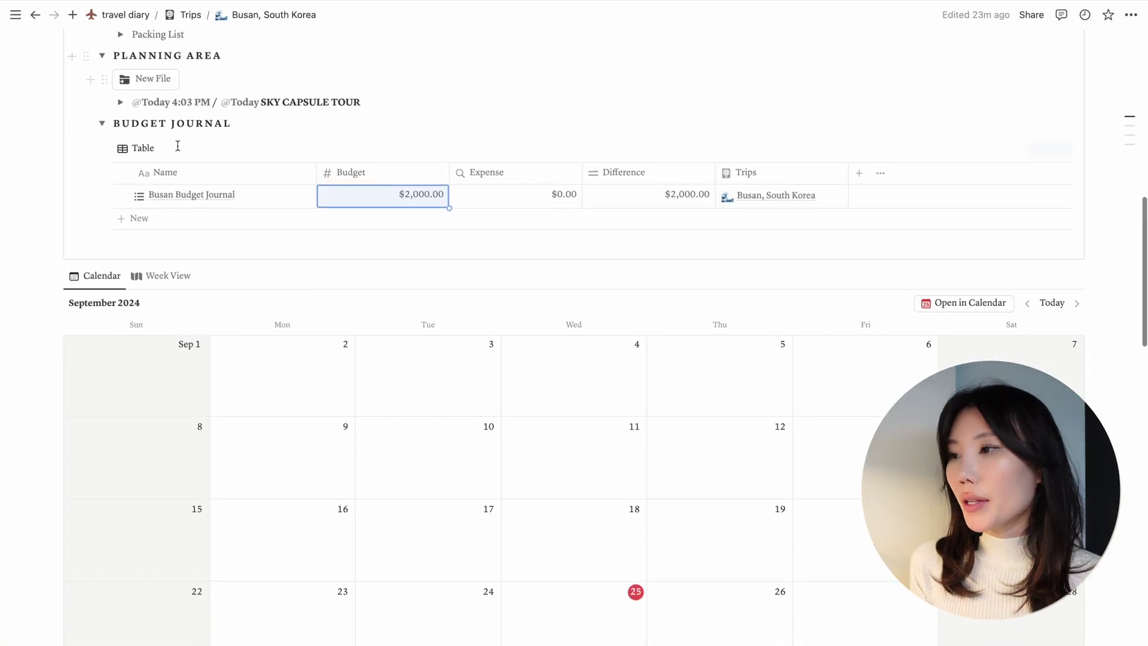
pyautogui.click(102, 123)
# Step: Look over the trip's calendar and Itinerary section, and open the Timeline database's Flight template for editing
pyautogui.scroll(-2, 313, 229)
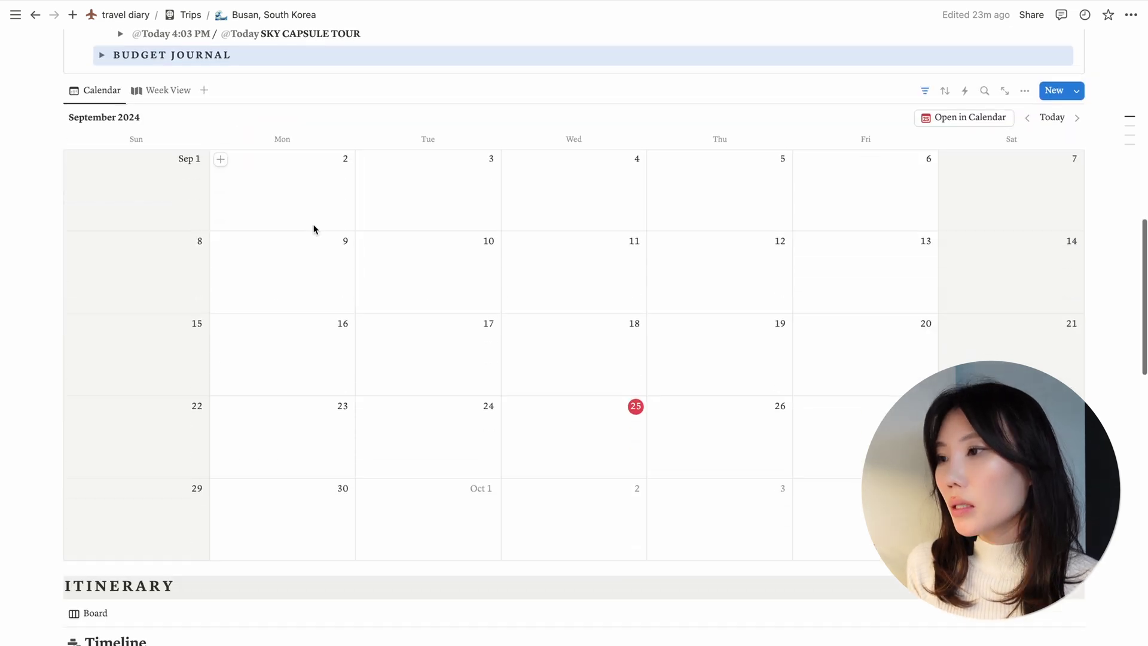
pyautogui.scroll(2, 313, 229)
pyautogui.scroll(-1, 218, 190)
pyautogui.scroll(-1, 284, 322)
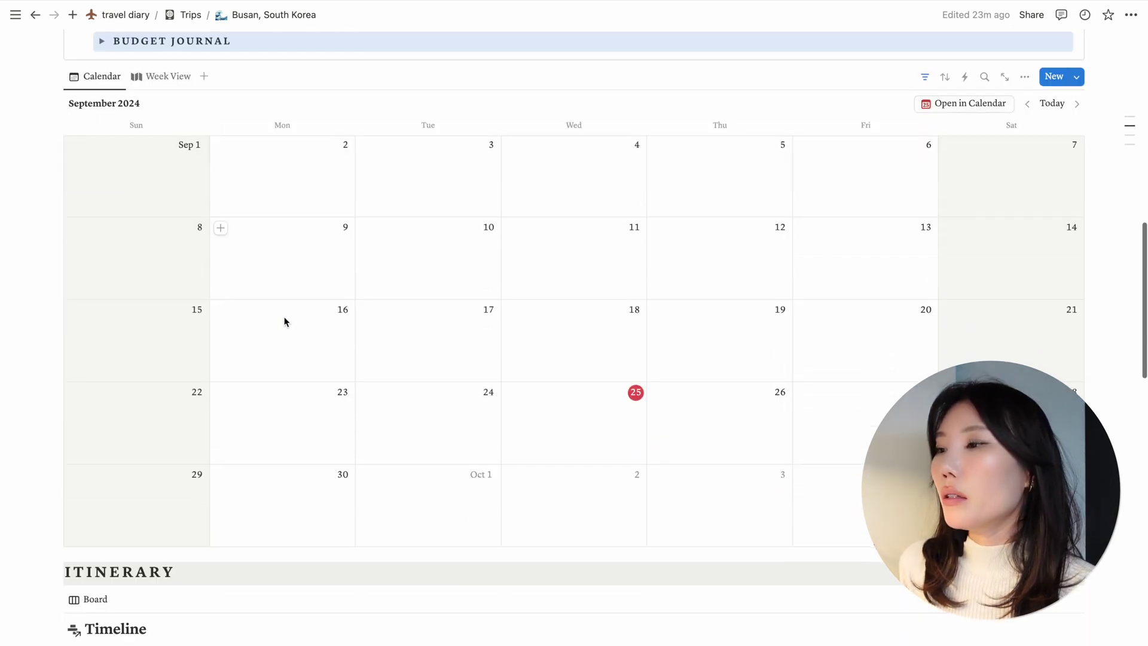
pyautogui.scroll(-5, 285, 322)
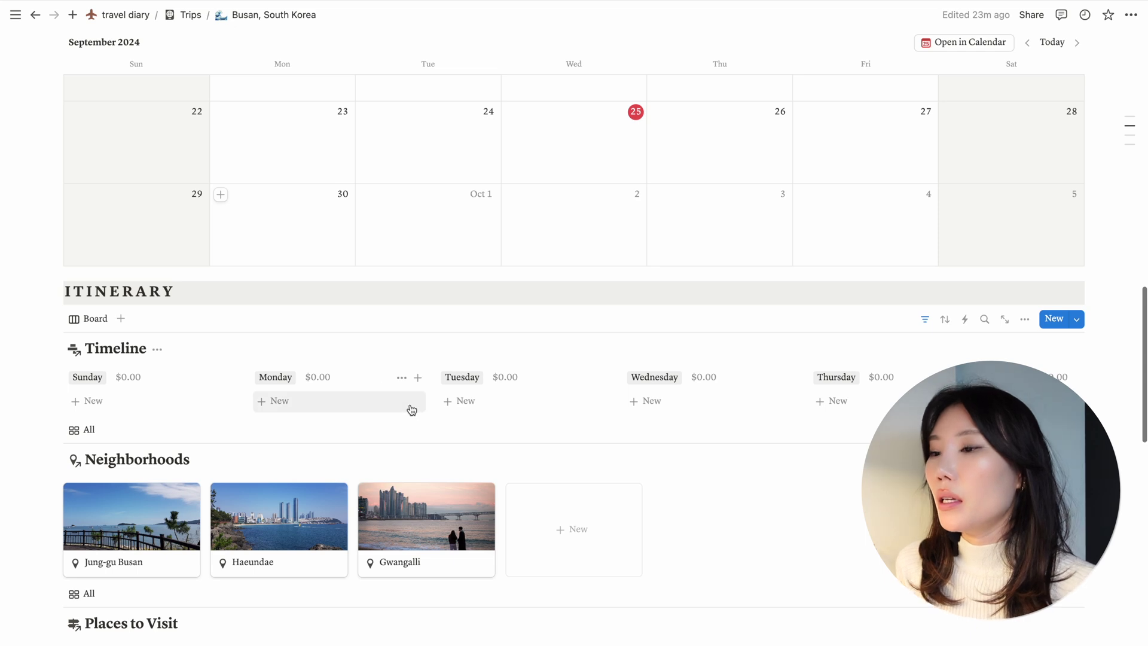
pyautogui.scroll(-1, 484, 348)
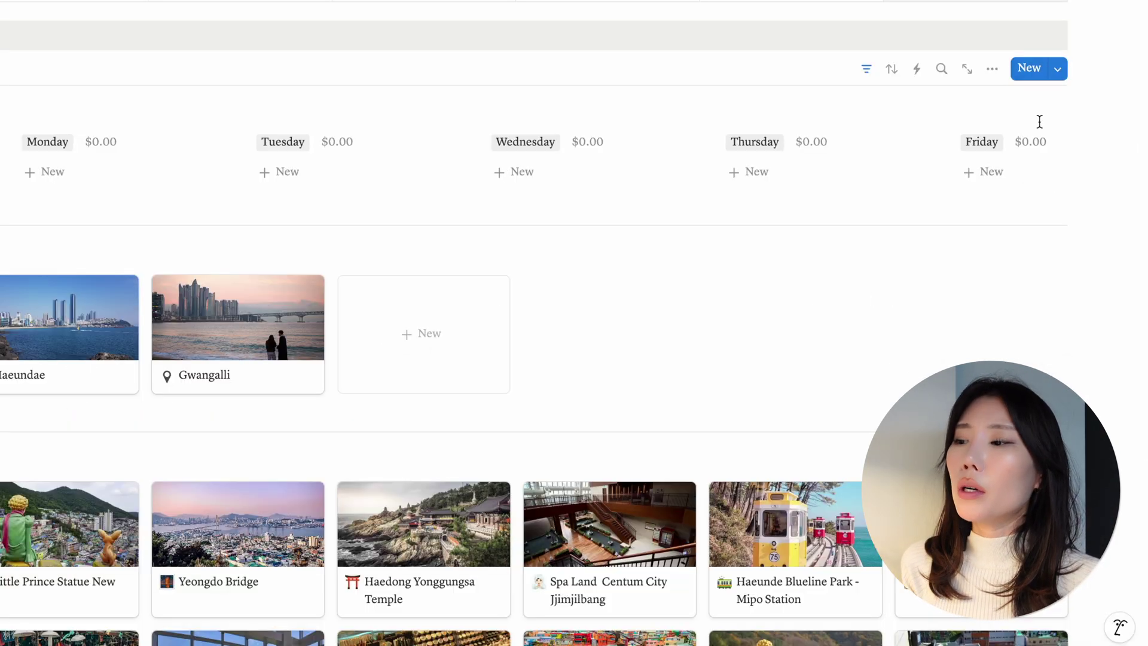
pyautogui.click(1058, 70)
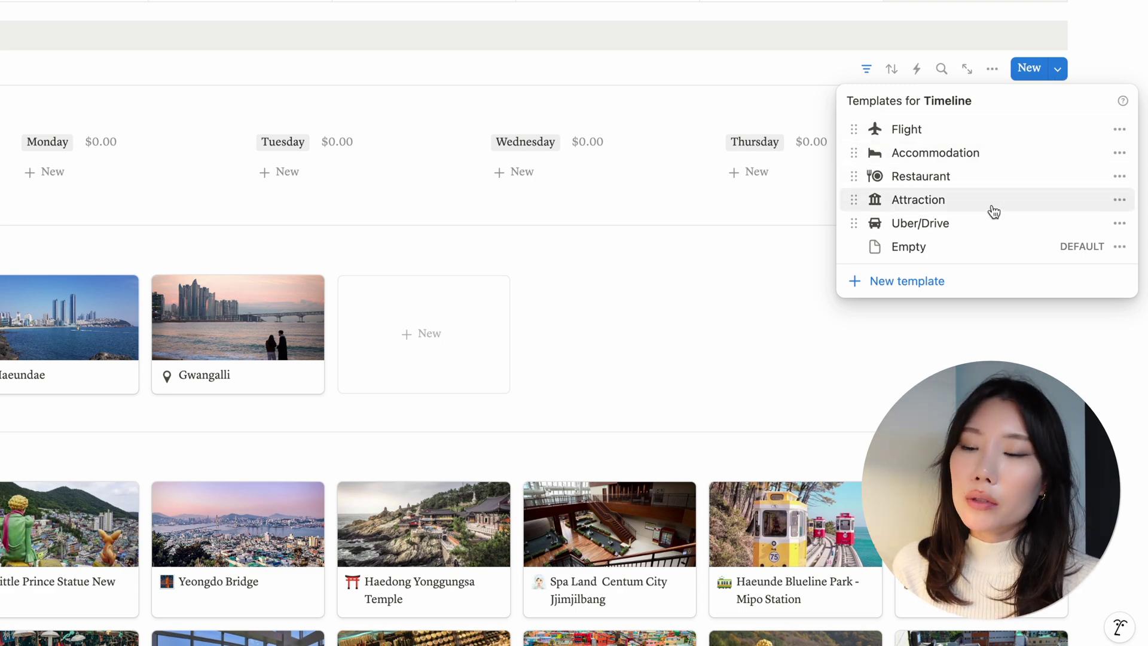
pyautogui.click(1119, 129)
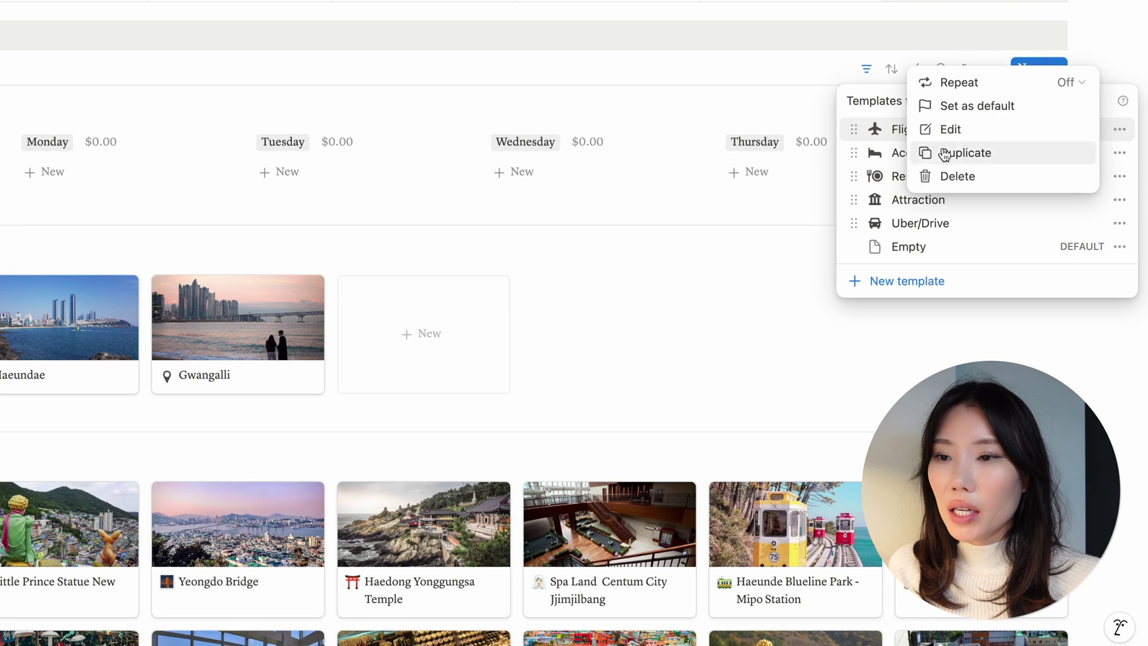
pyautogui.click(963, 129)
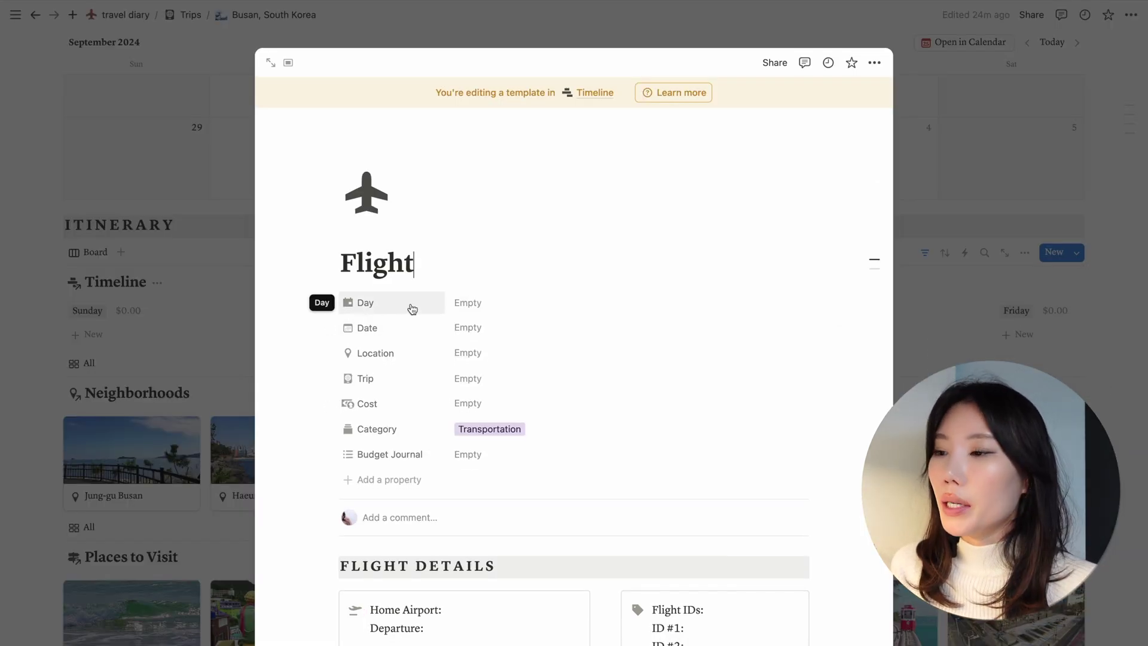
# Step: Review the Flight template's properties and Flight Details, and open the options of its Category property
pyautogui.scroll(-2, 398, 329)
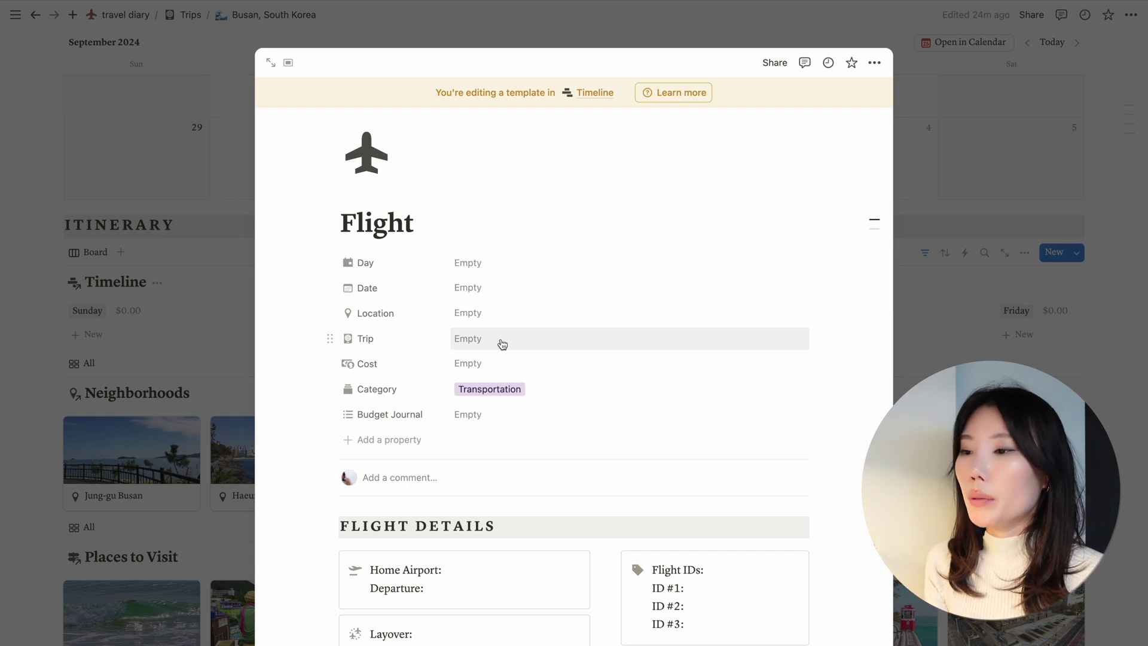
pyautogui.scroll(1, 502, 344)
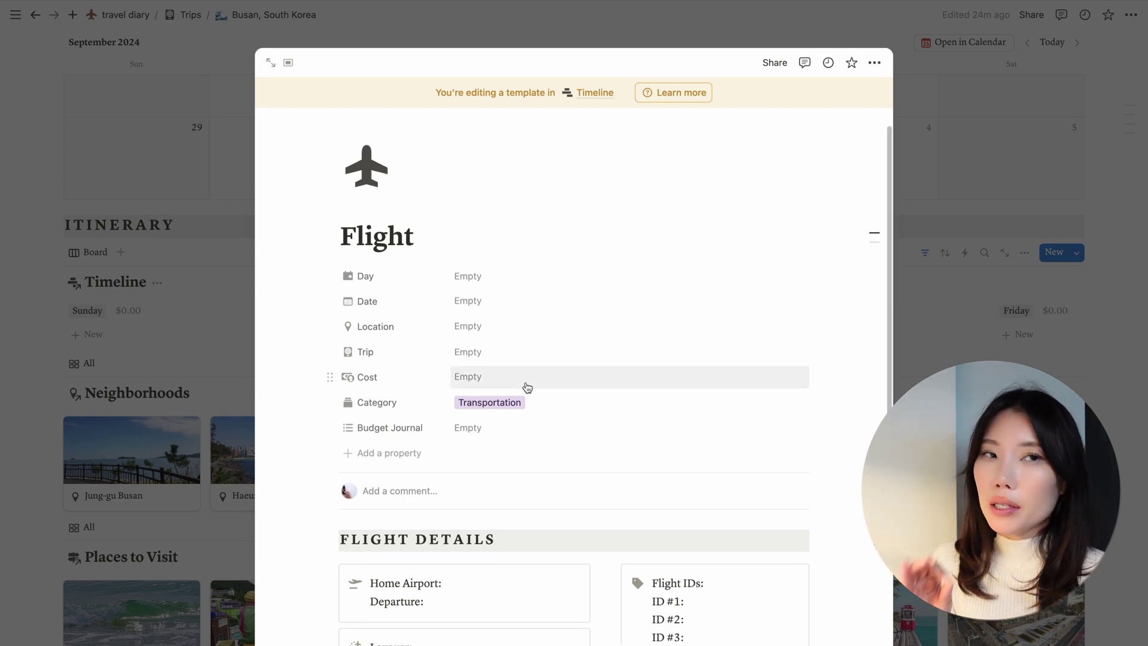
pyautogui.scroll(-2, 543, 383)
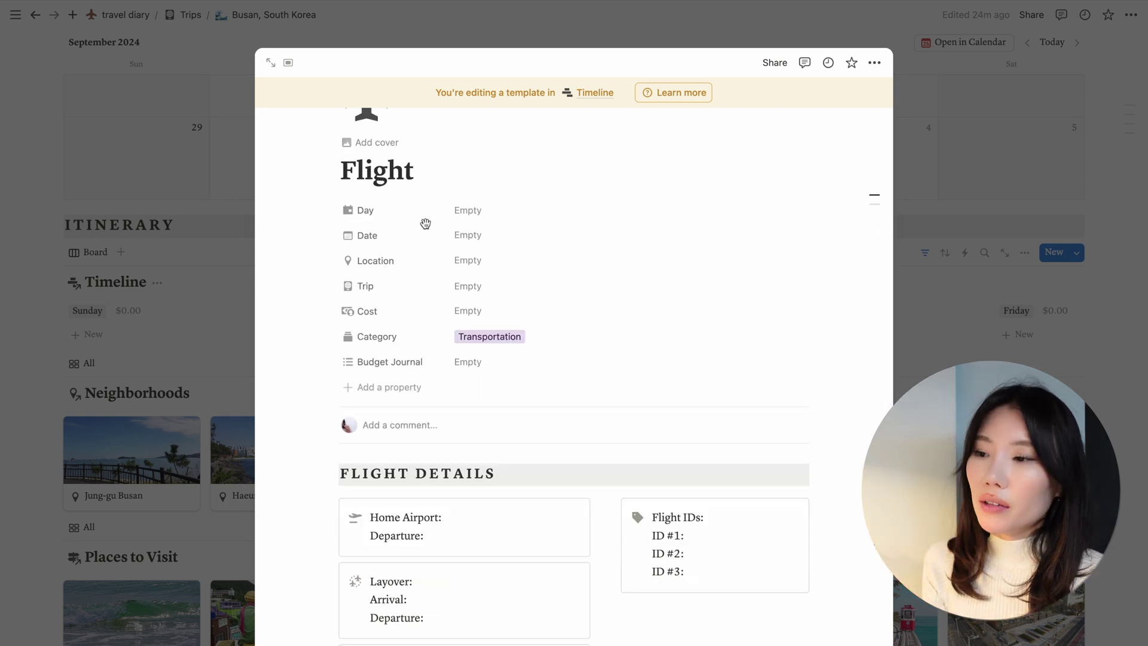
pyautogui.click(385, 339)
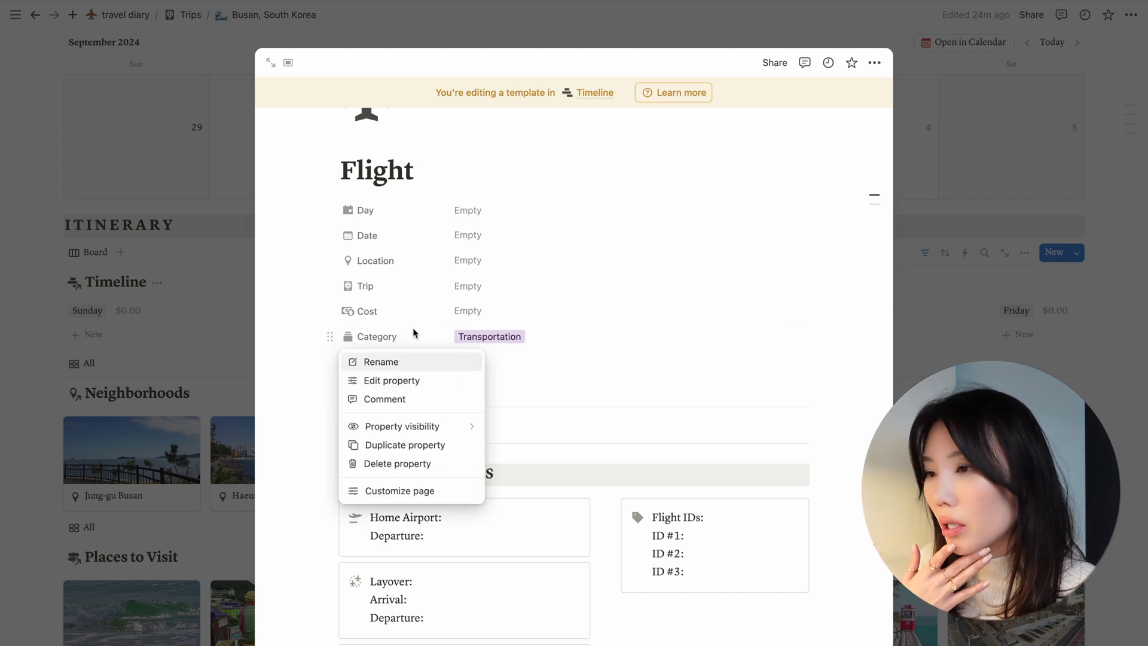
pyautogui.click(482, 337)
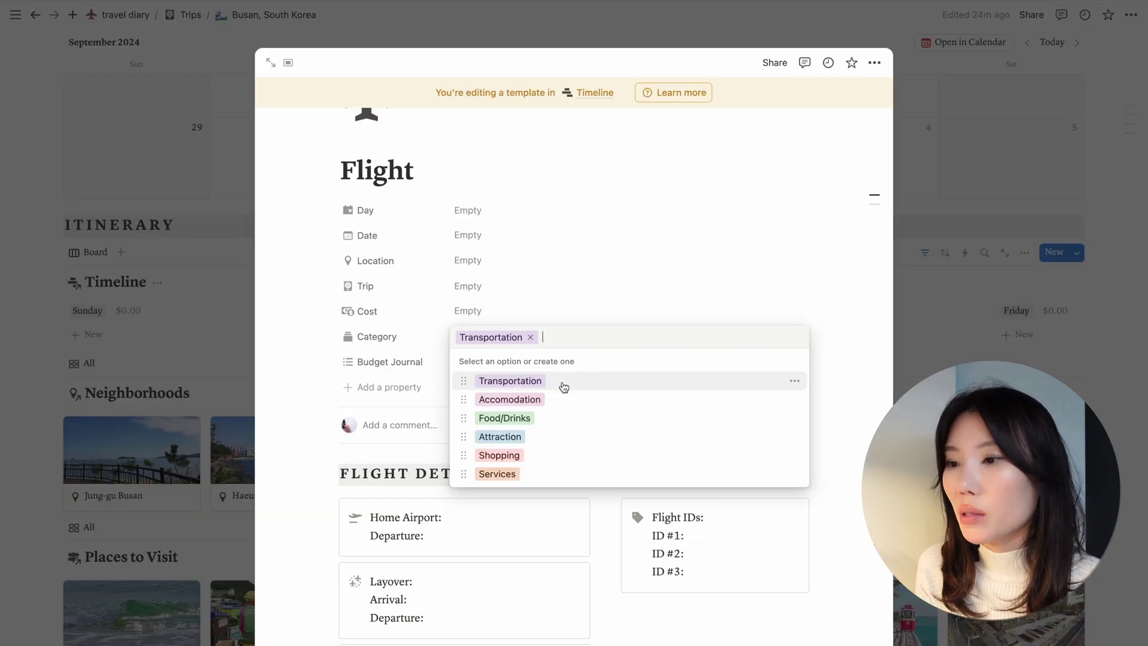
# Step: Close the Category options and review the Flight template's properties, Flight Details and Notes sections
pyautogui.click(580, 381)
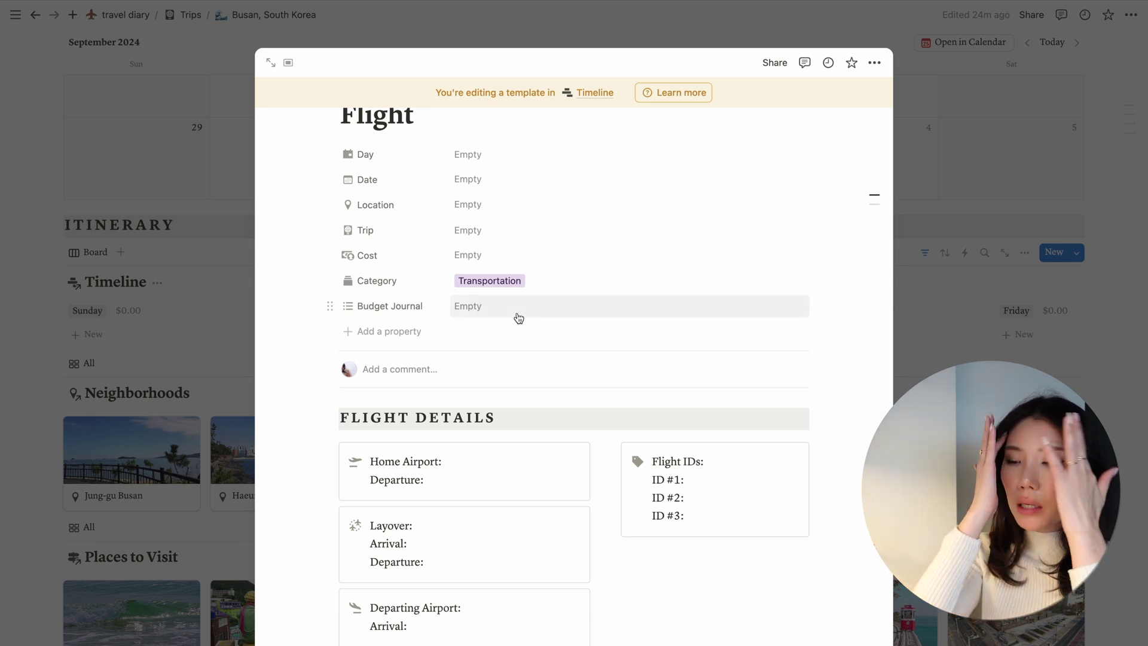
pyautogui.scroll(1, 490, 332)
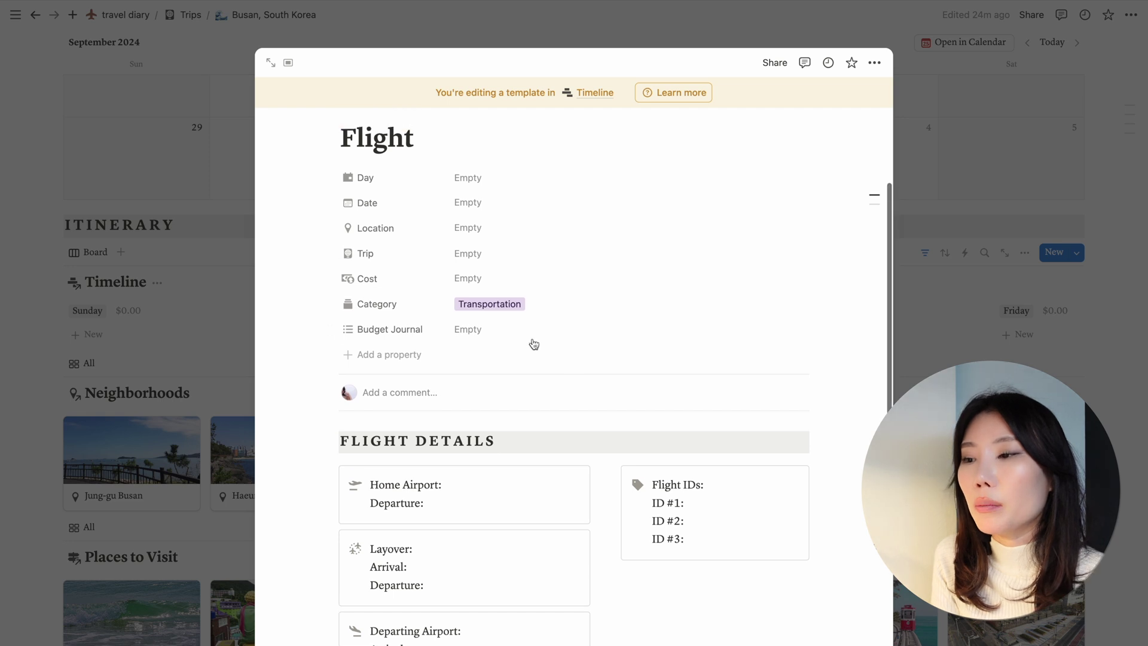
pyautogui.scroll(-2, 682, 309)
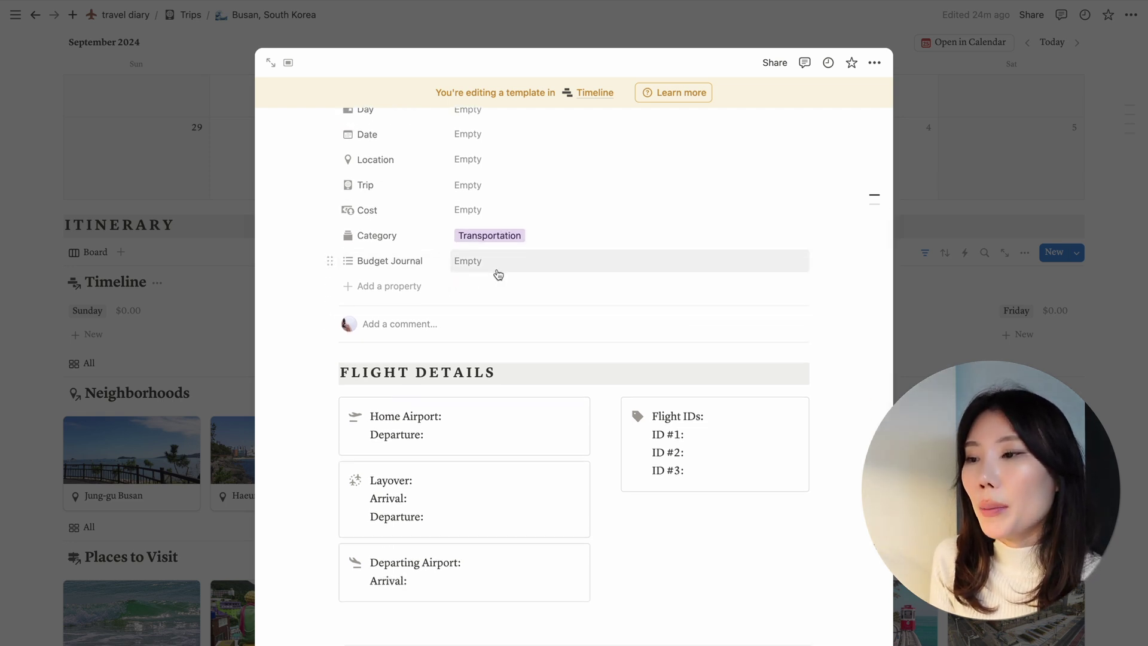
pyautogui.scroll(-5, 651, 205)
pyautogui.scroll(-3, 740, 429)
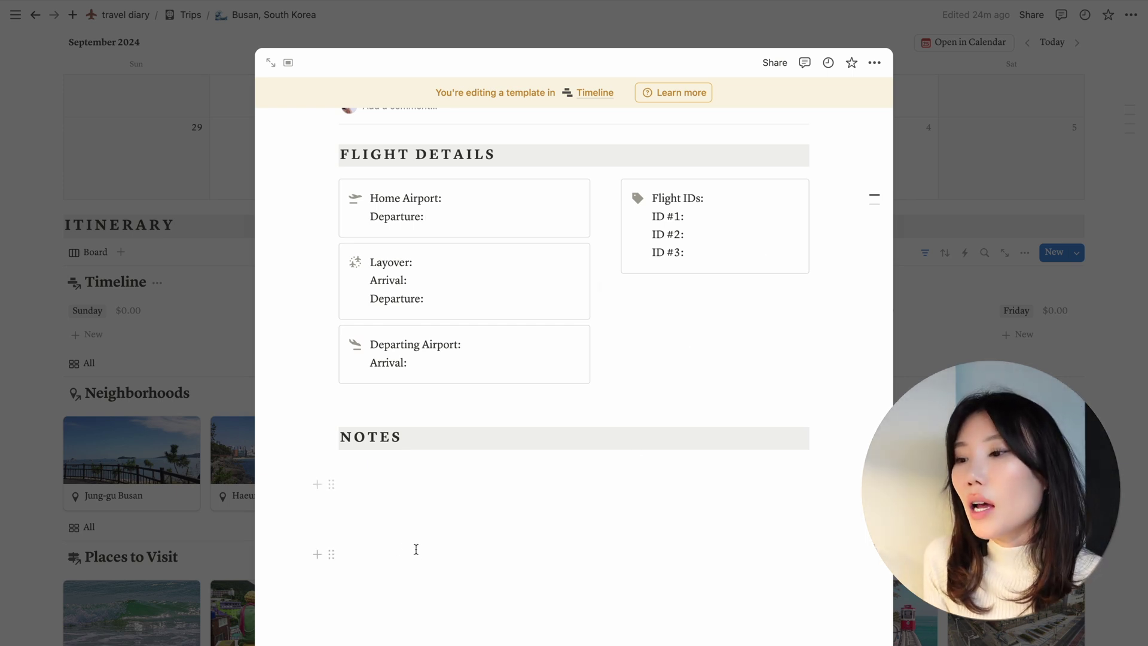
pyautogui.scroll(3, 550, 548)
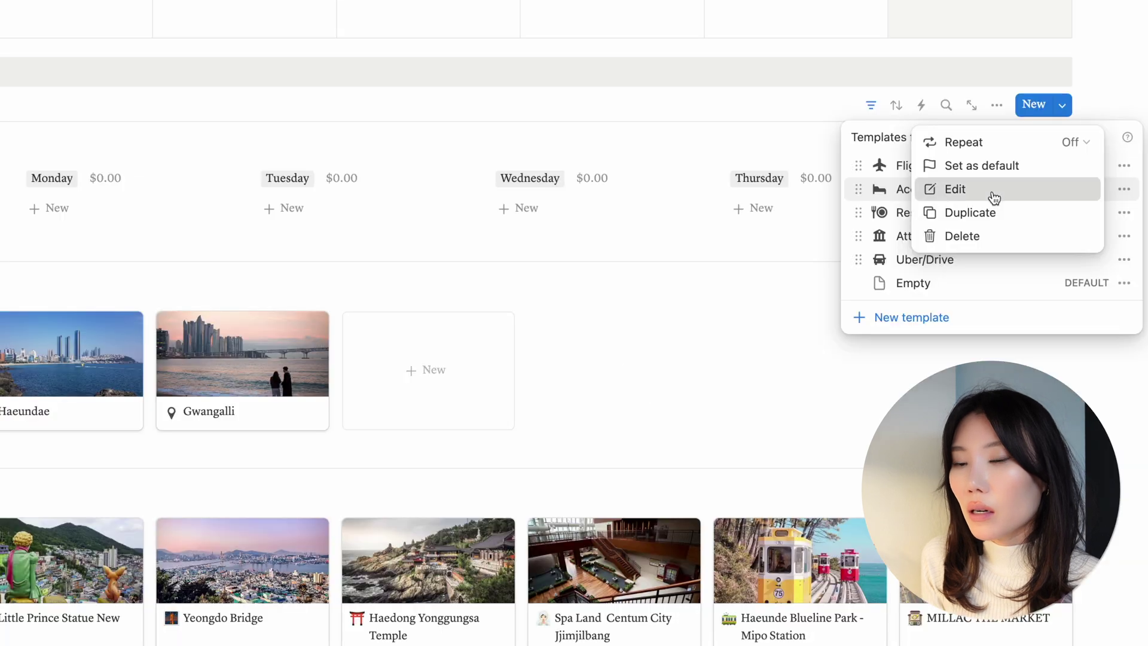
# Step: Open the Timeline database's Accommodation template for editing, review its properties and Accommodation Details, and close it
pyautogui.click(1018, 324)
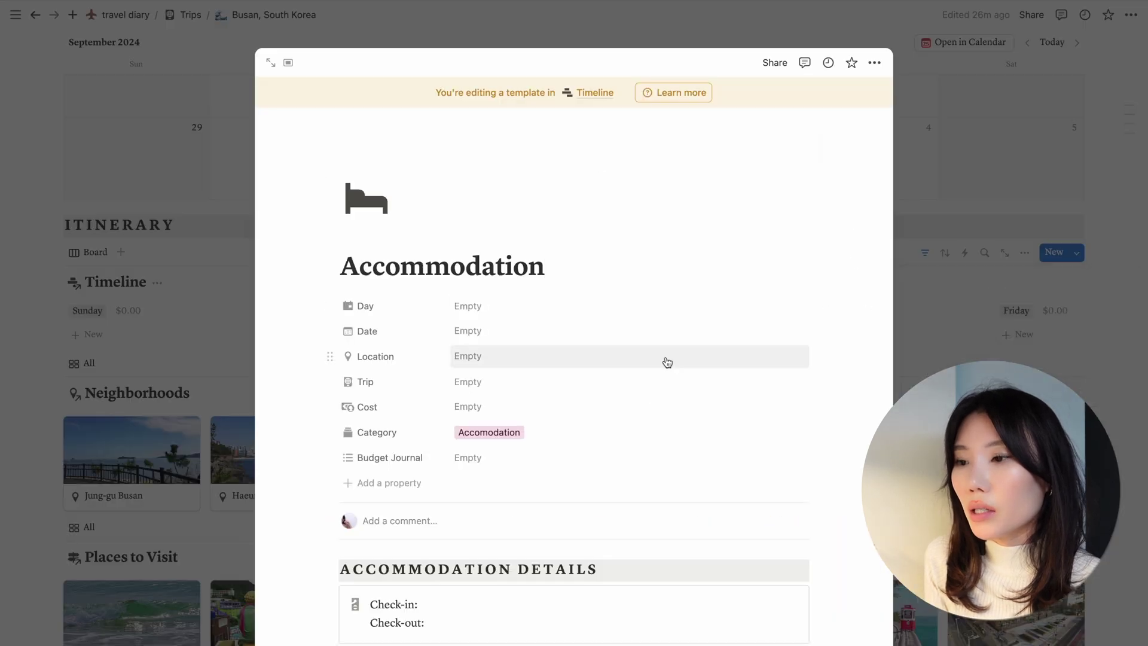
pyautogui.scroll(-5, 697, 367)
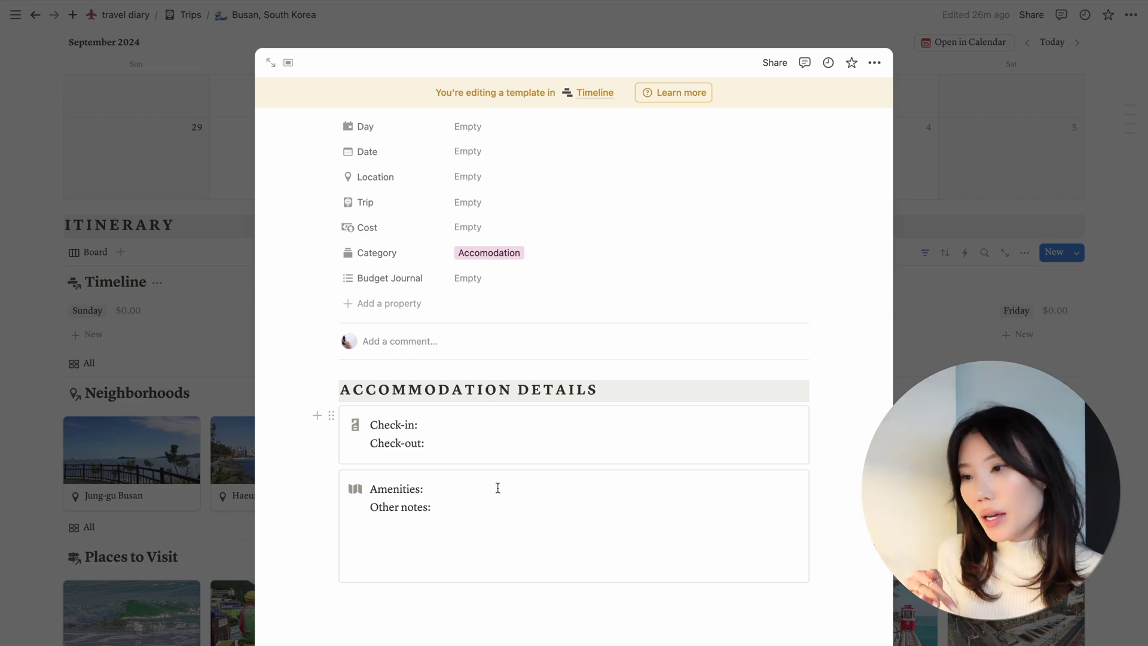
pyautogui.press('Escape')
# Step: Add a new entry under Monday on the Timeline board and apply the Flight template to it
pyautogui.scroll(-2, 764, 461)
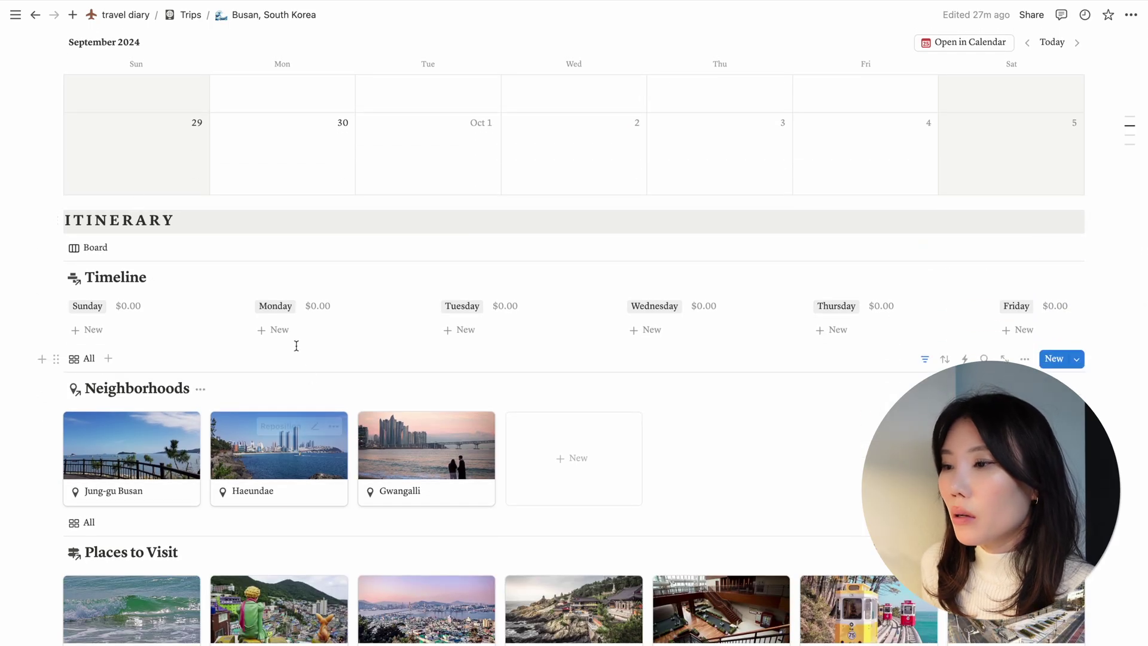
pyautogui.click(285, 333)
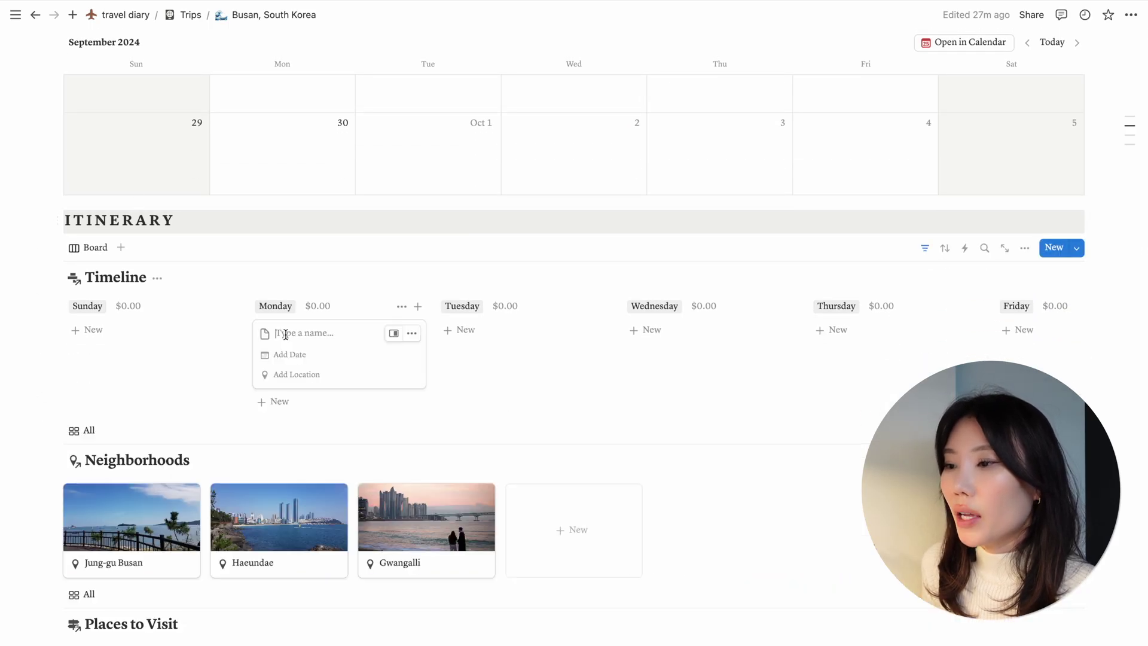
pyautogui.click(395, 334)
pyautogui.click(741, 389)
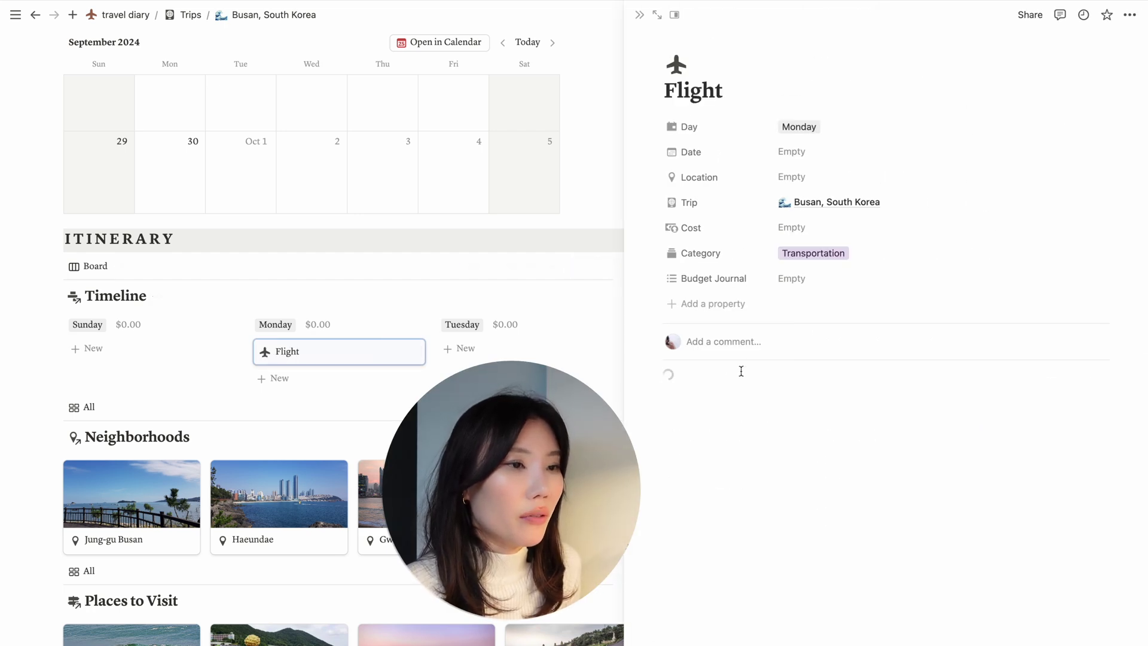
# Step: Set the Flight entry's date to October 28, 2024 and link the Busan city page as its location
pyautogui.click(791, 177)
pyautogui.write('@busan')
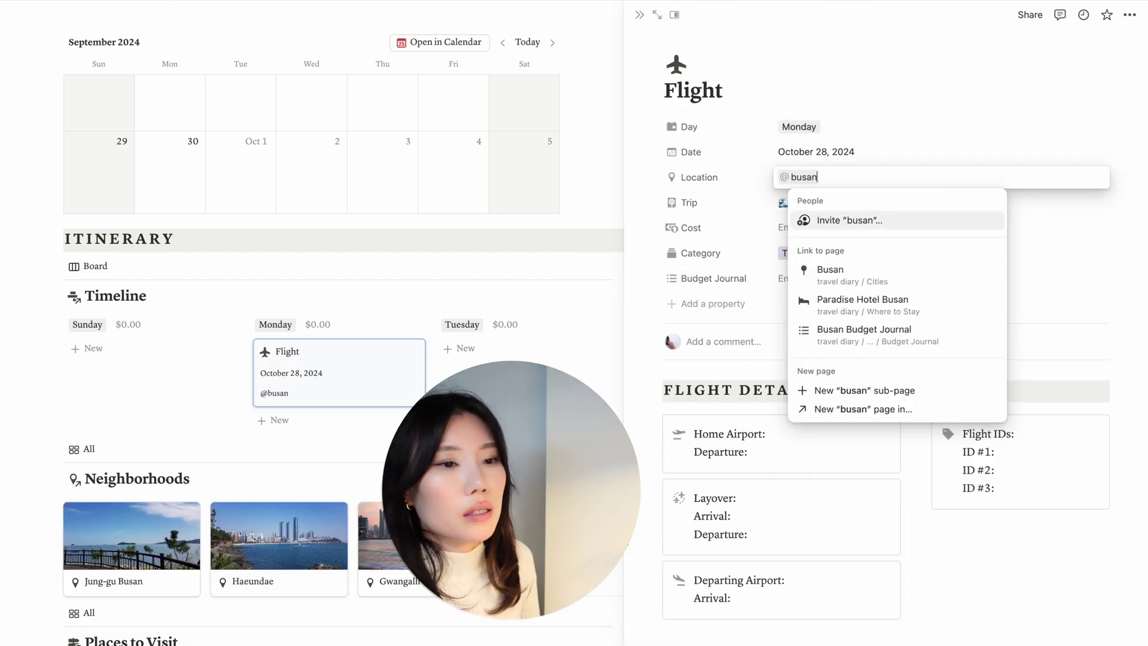
pyautogui.click(869, 272)
pyautogui.click(926, 96)
# Step: Set the Flight entry's cost to $300 and link it to the Busan Budget Journal
pyautogui.scroll(-1, 1014, 267)
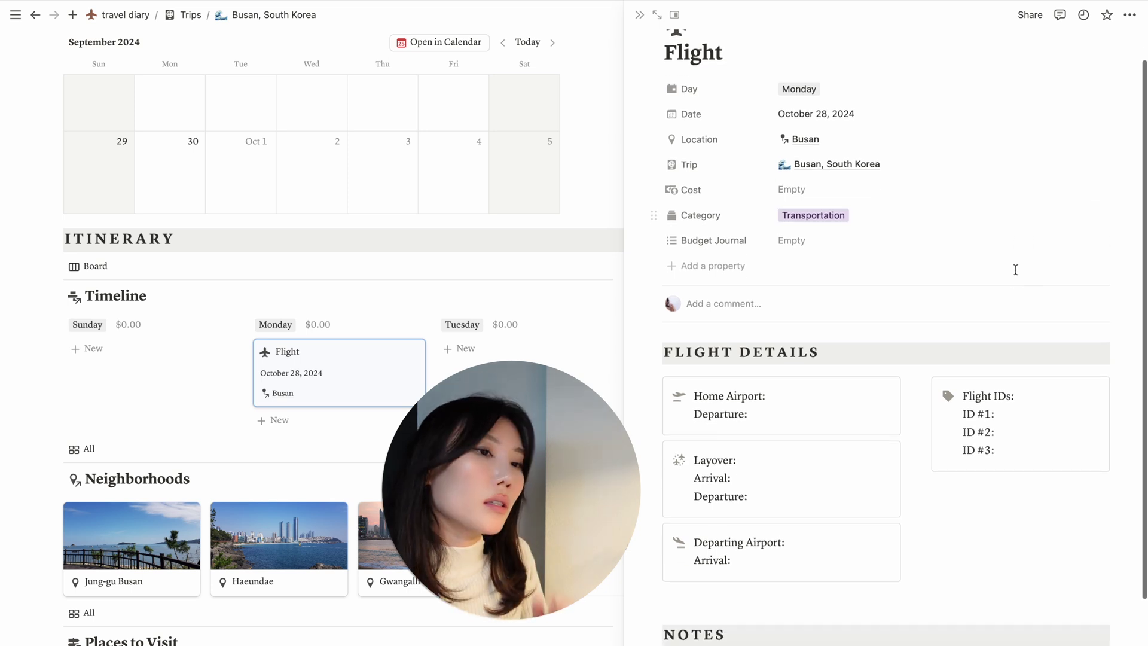
pyautogui.click(807, 201)
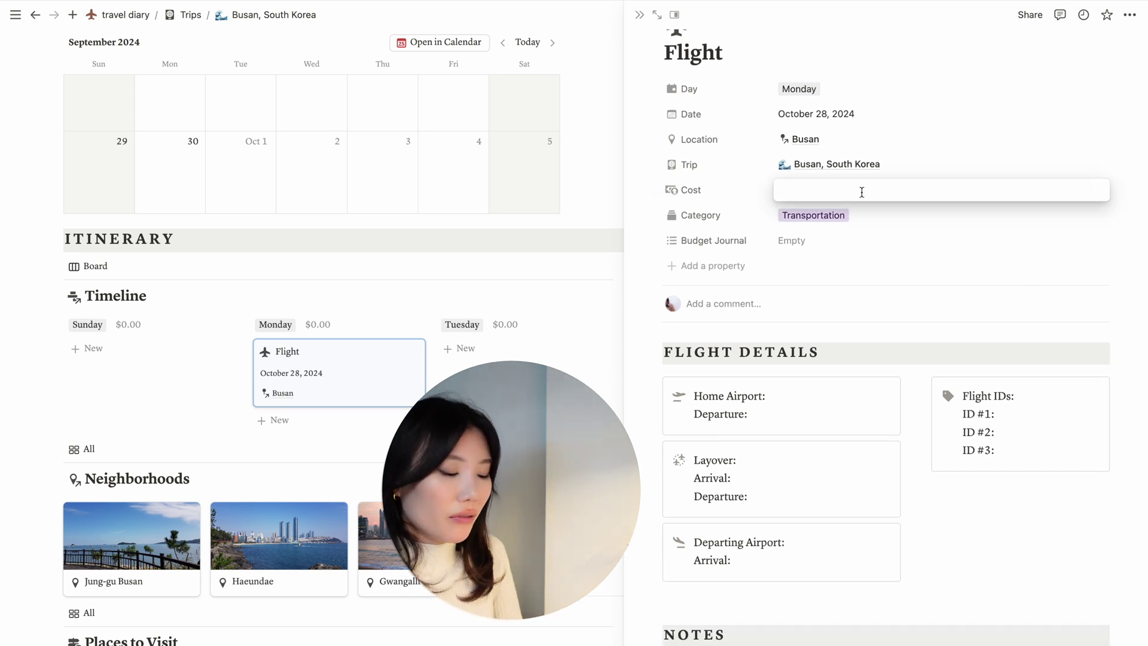
pyautogui.write('300')
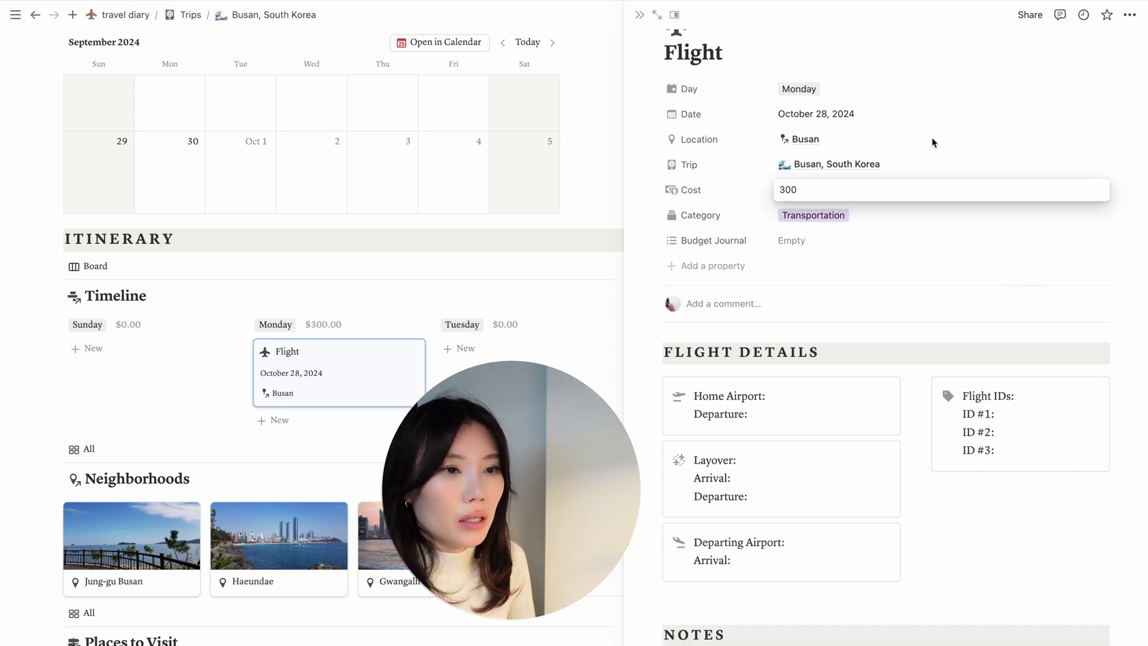
pyautogui.press('Return')
pyautogui.scroll(-2, 820, 173)
pyautogui.click(820, 173)
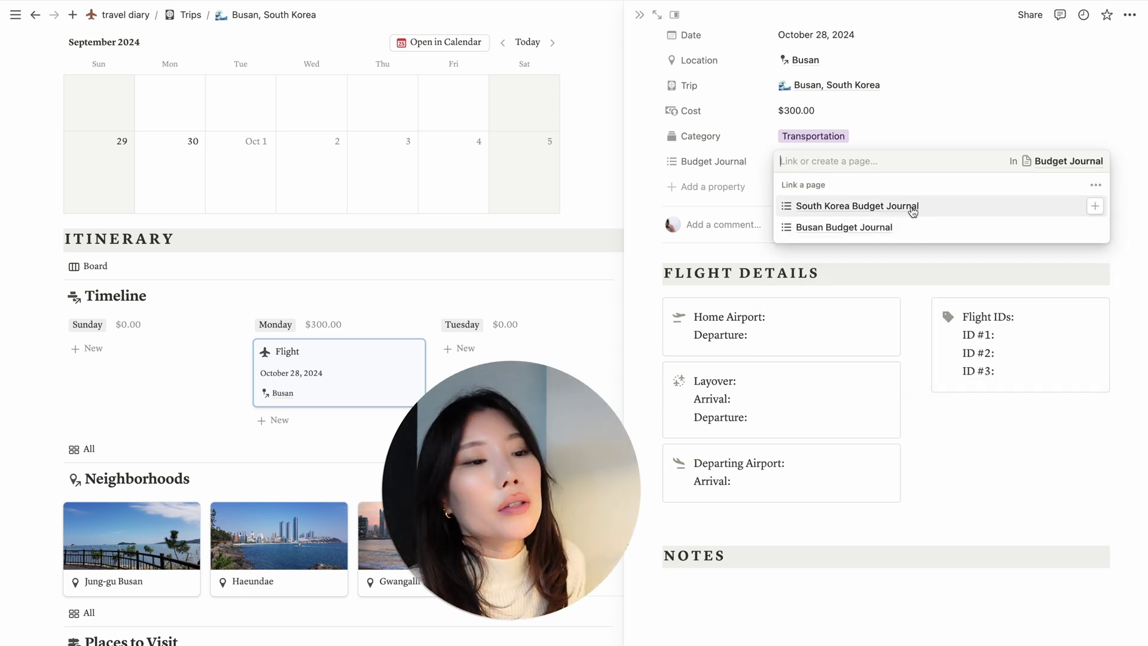
pyautogui.click(914, 238)
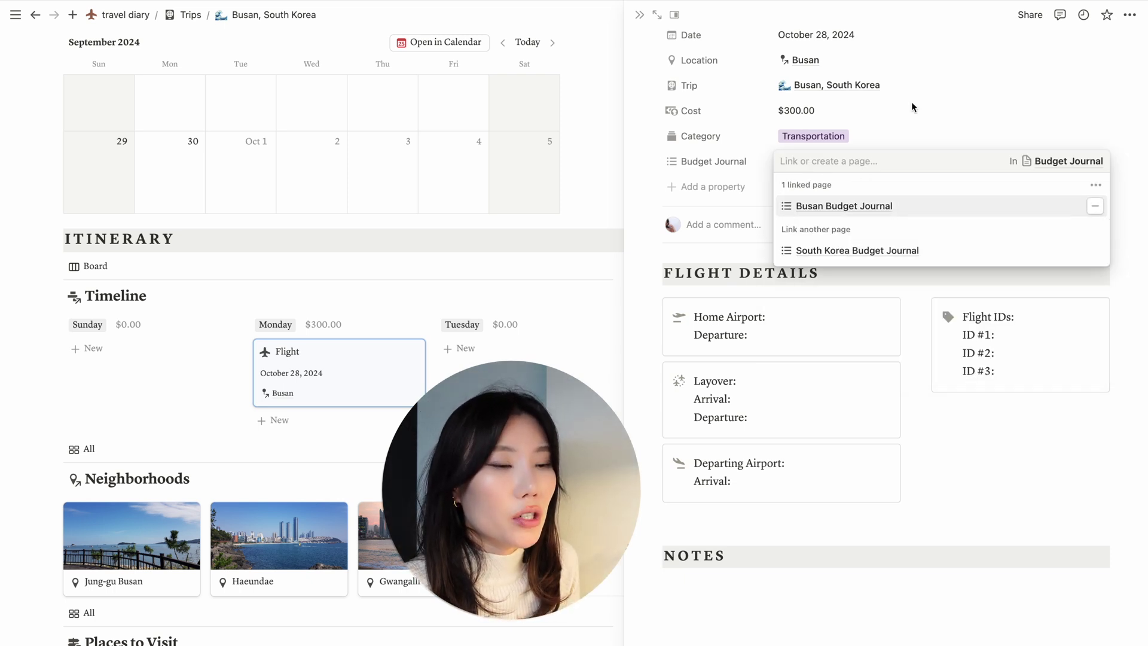
# Step: Rename the Flight entry as Seoul > Busan and close its page
pyautogui.scroll(3, 805, 74)
pyautogui.press('BackSpace')
pyautogui.press('BackSpace')
pyautogui.press('BackSpace')
pyautogui.press('BackSpace')
pyautogui.press('BackSpace')
pyautogui.press('BackSpace')
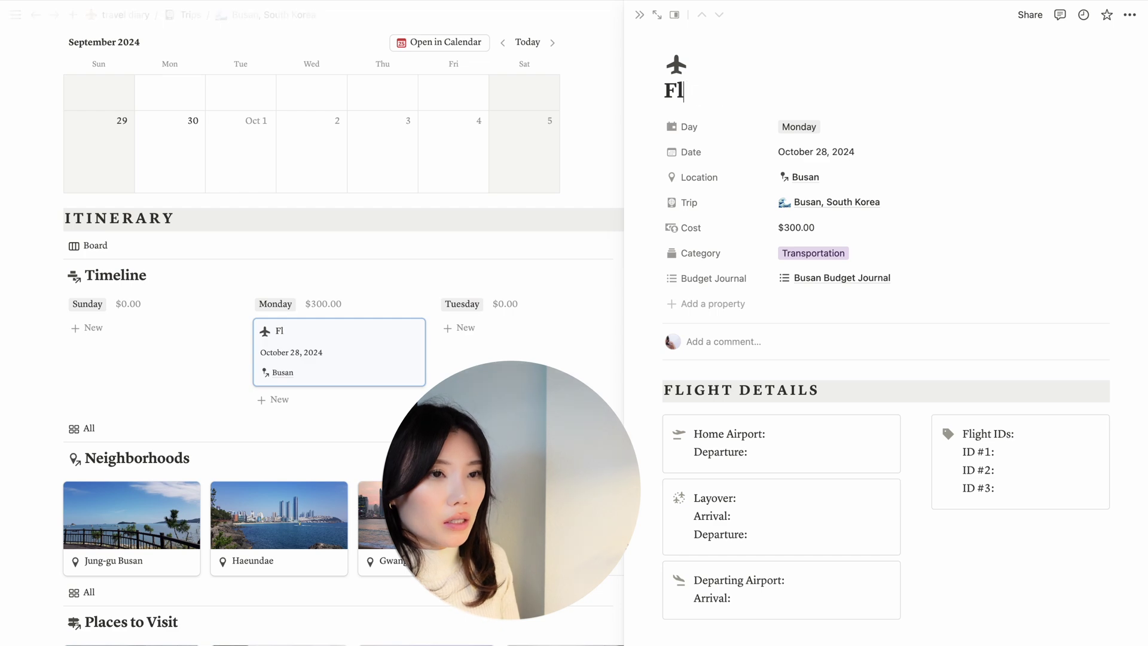
pyautogui.write('Seoul > Busan')
pyautogui.press('Escape')
# Step: Add a Monday entry from the Attraction template with a cost of $25 and the Busan Budget Journal linked, and close it
pyautogui.scroll(-2, 771, 271)
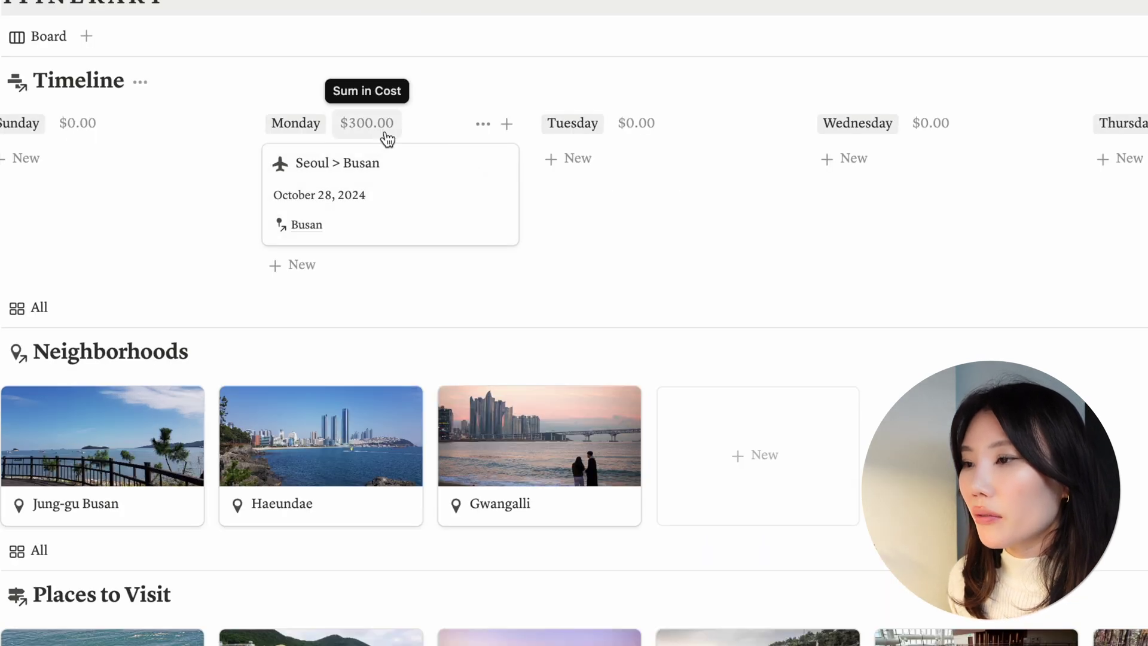
pyautogui.click(297, 266)
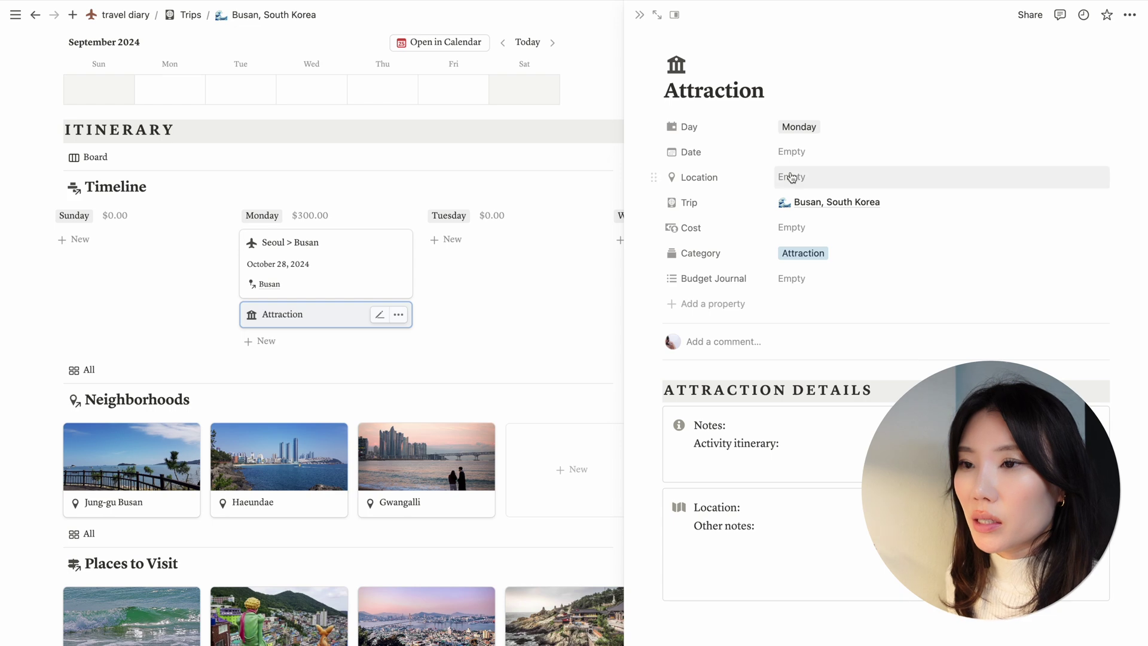
pyautogui.click(815, 233)
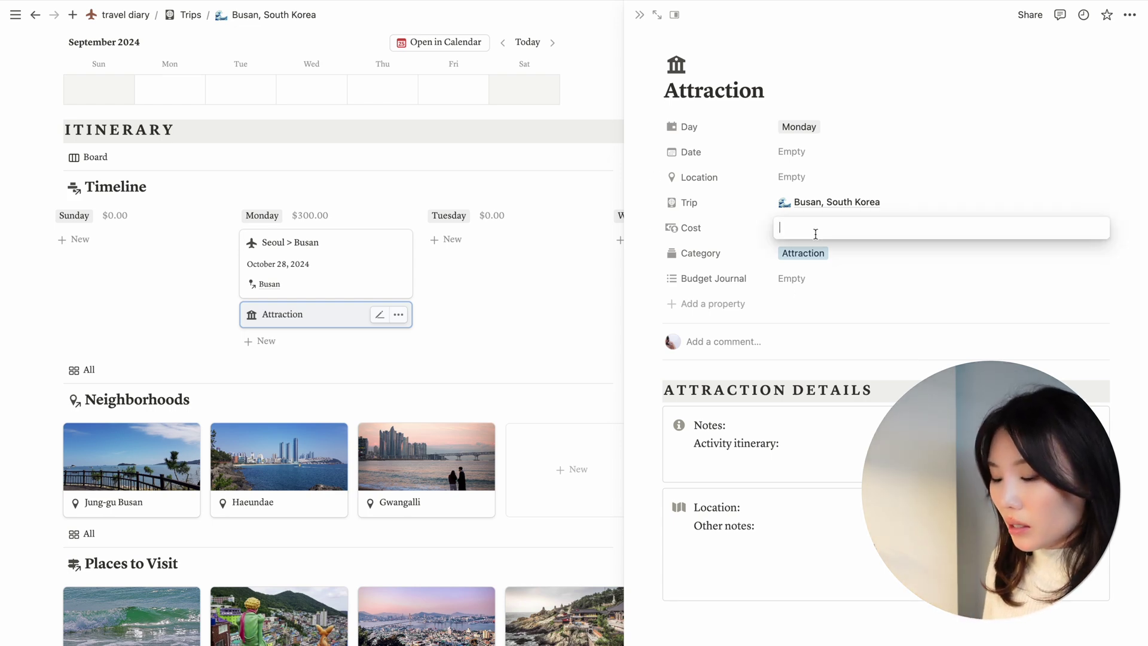
pyautogui.write('25')
pyautogui.press('Return')
pyautogui.click(639, 14)
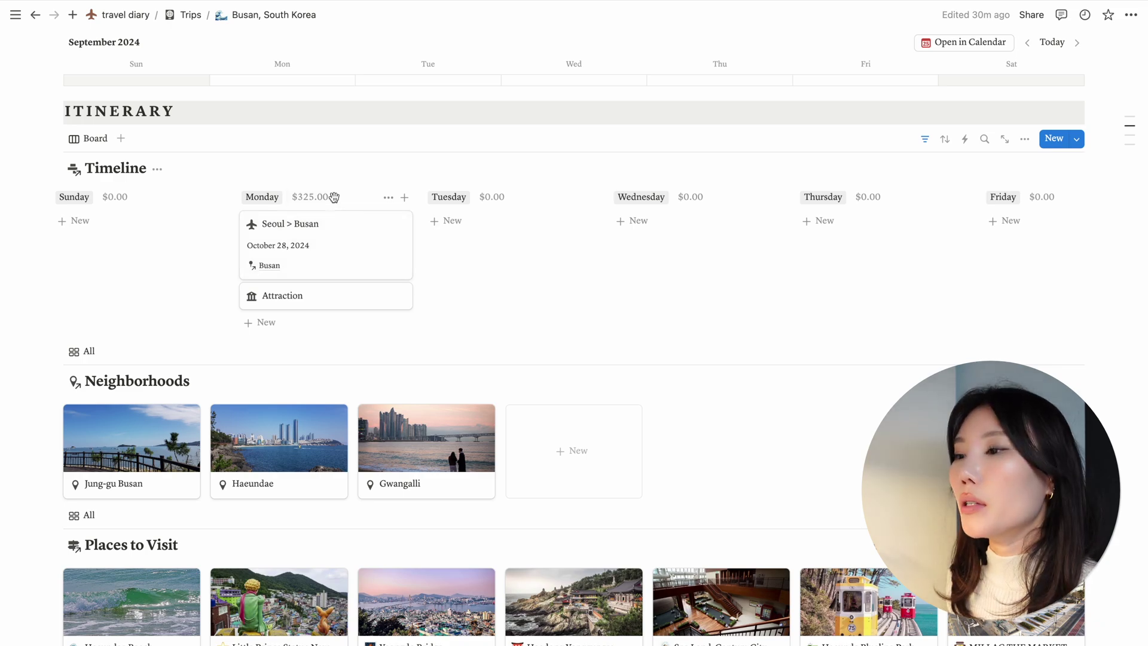
# Step: Review the trip's calendar and Travel Expenses table, and try starting a blank expense row
pyautogui.scroll(3, 379, 412)
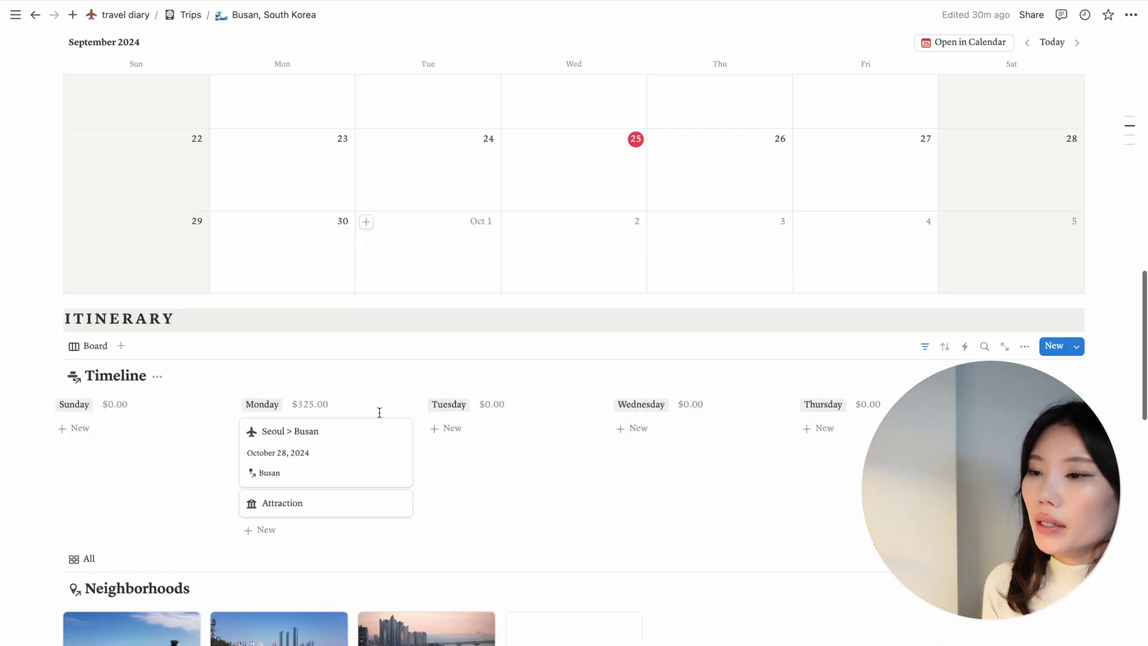
pyautogui.scroll(-15, 380, 418)
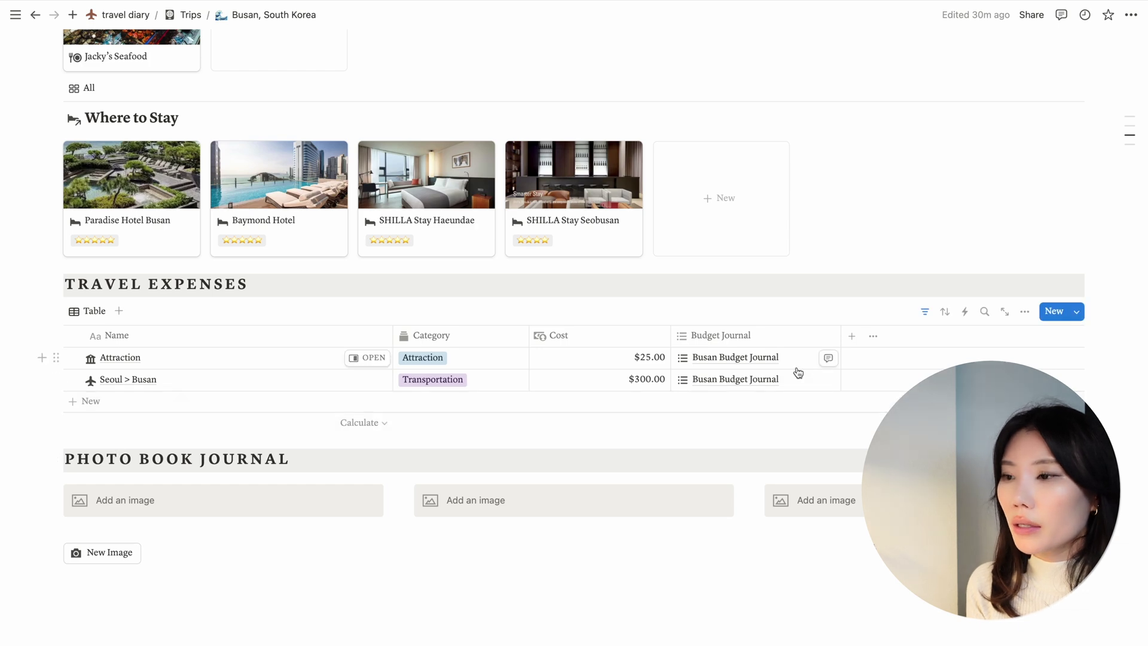
pyautogui.click(153, 405)
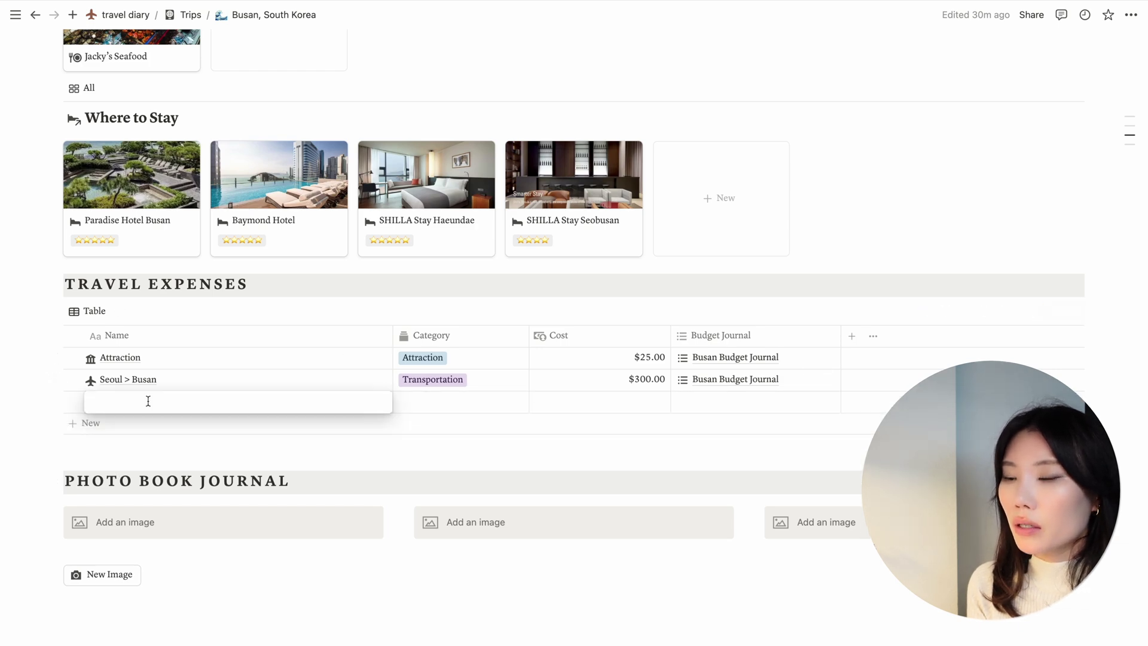
pyautogui.press('Escape')
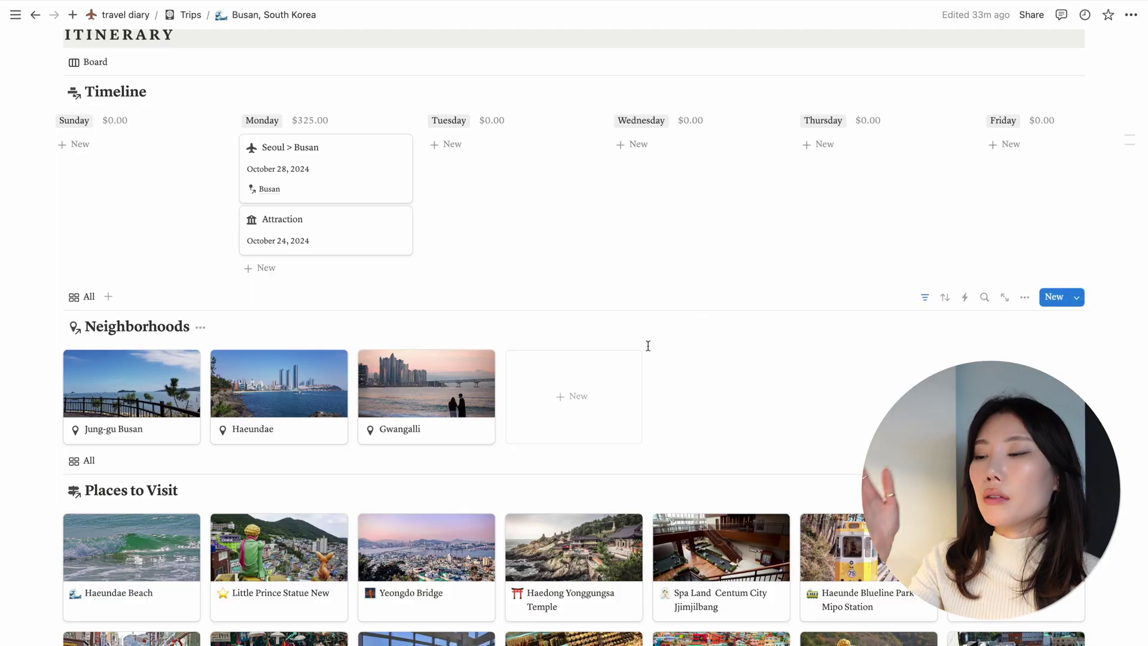
# Step: Look over the Neighborhoods, Places to Visit and What to Eat galleries on the Busan trip page
pyautogui.scroll(-2, 558, 289)
pyautogui.scroll(-2, 604, 336)
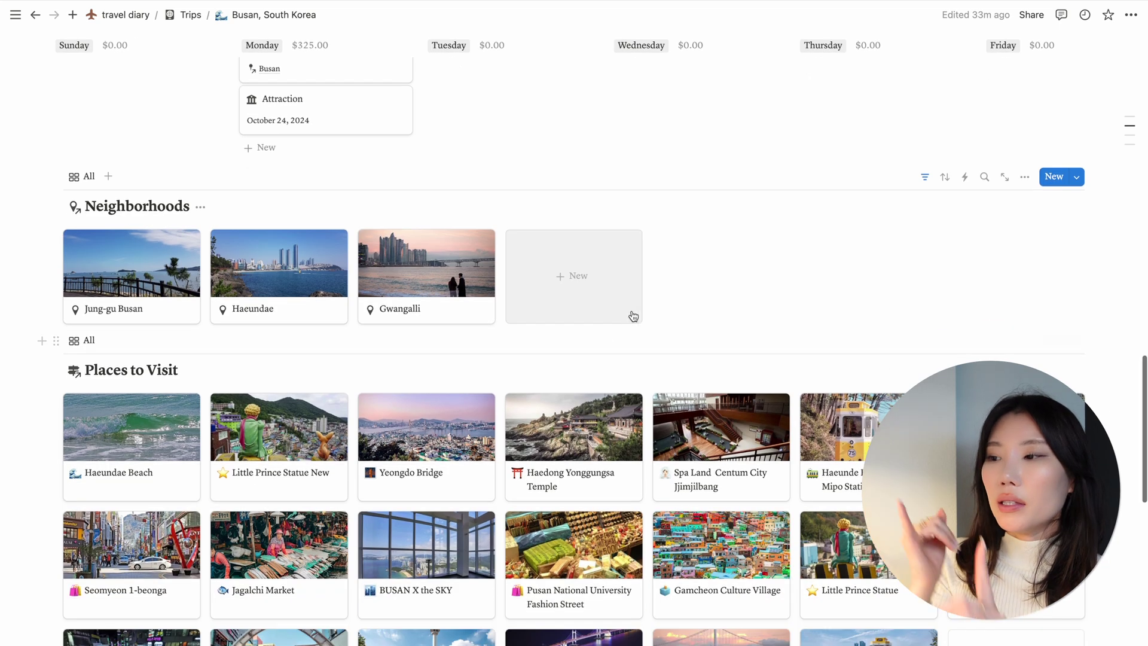
pyautogui.scroll(-12, 638, 308)
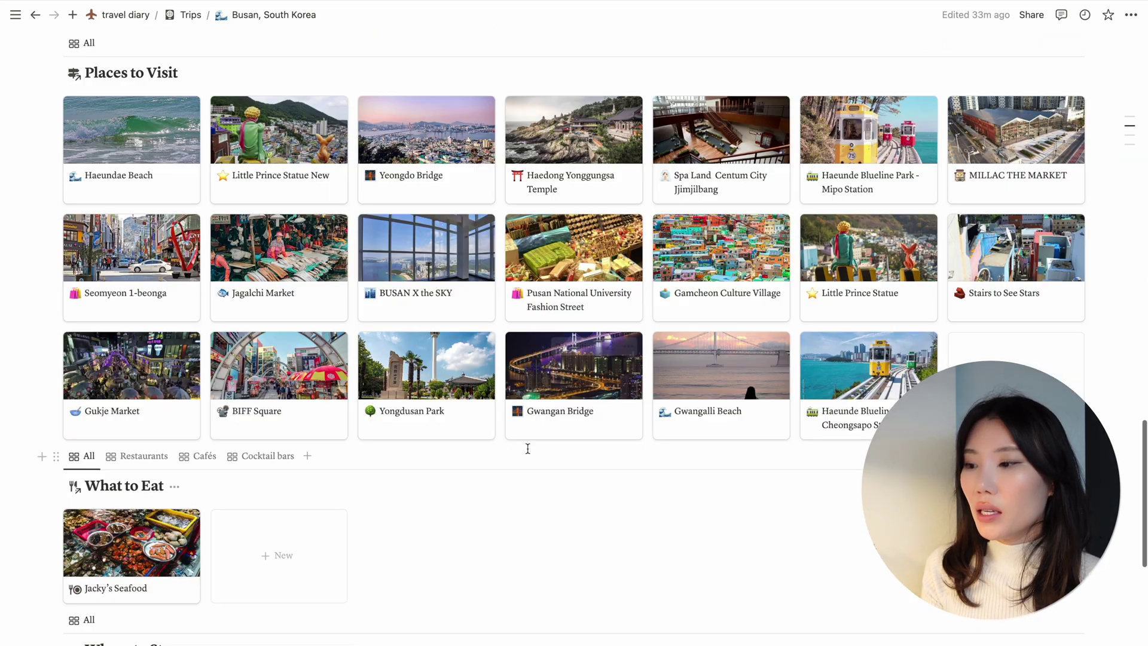
pyautogui.scroll(11, 516, 354)
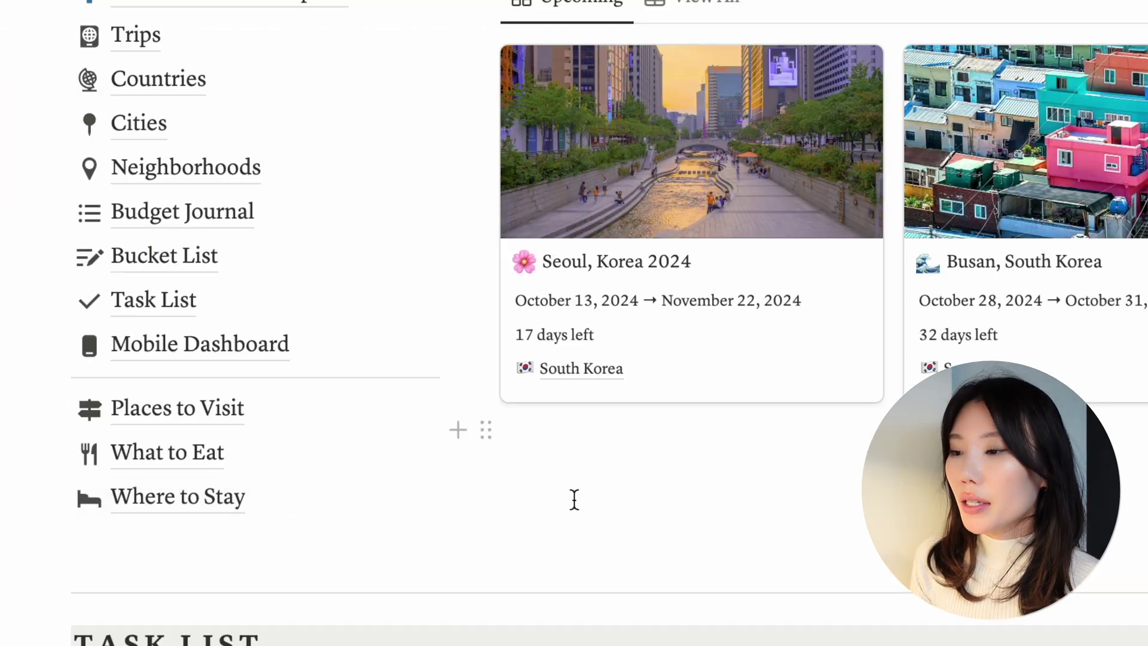
# Step: Open the travel diary's Mobile Dashboard and review its Task List, Upcoming Trips and the October entries in the Travel Calendar timeline
pyautogui.click(131, 537)
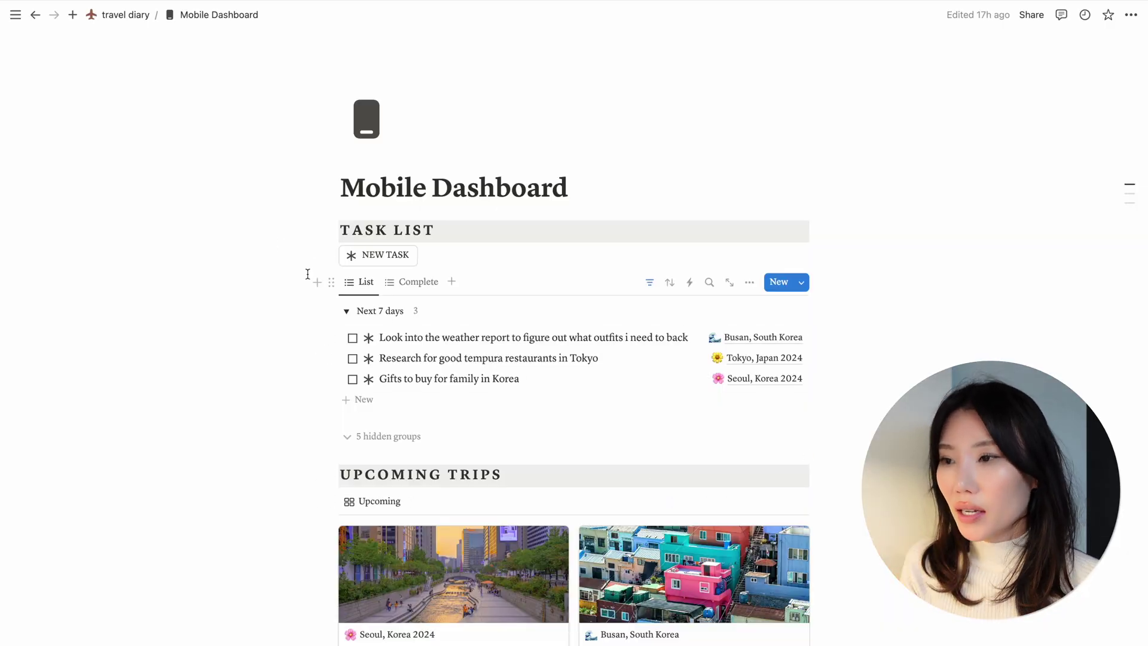
pyautogui.scroll(-1, 287, 277)
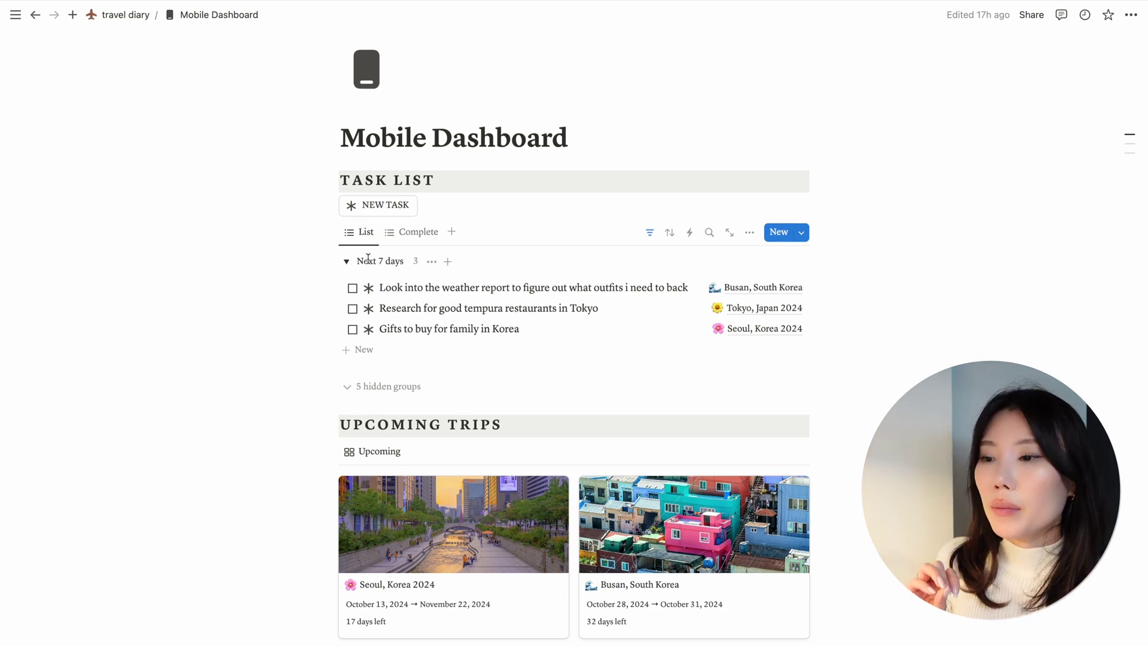
pyautogui.scroll(-3, 289, 389)
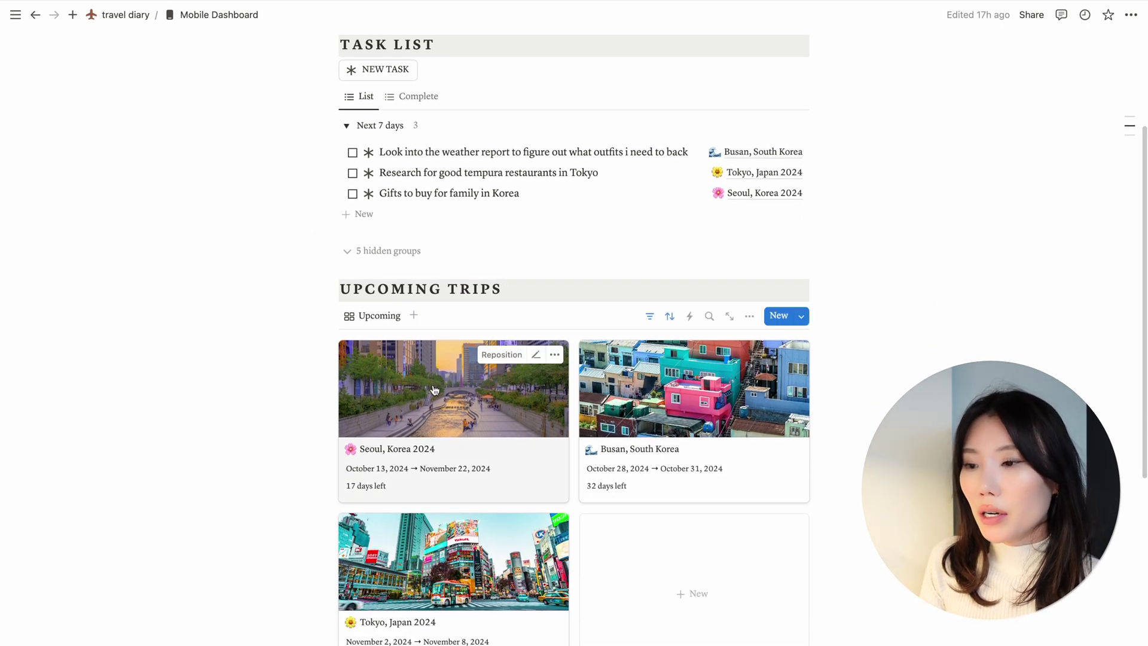
pyautogui.scroll(-8, 587, 392)
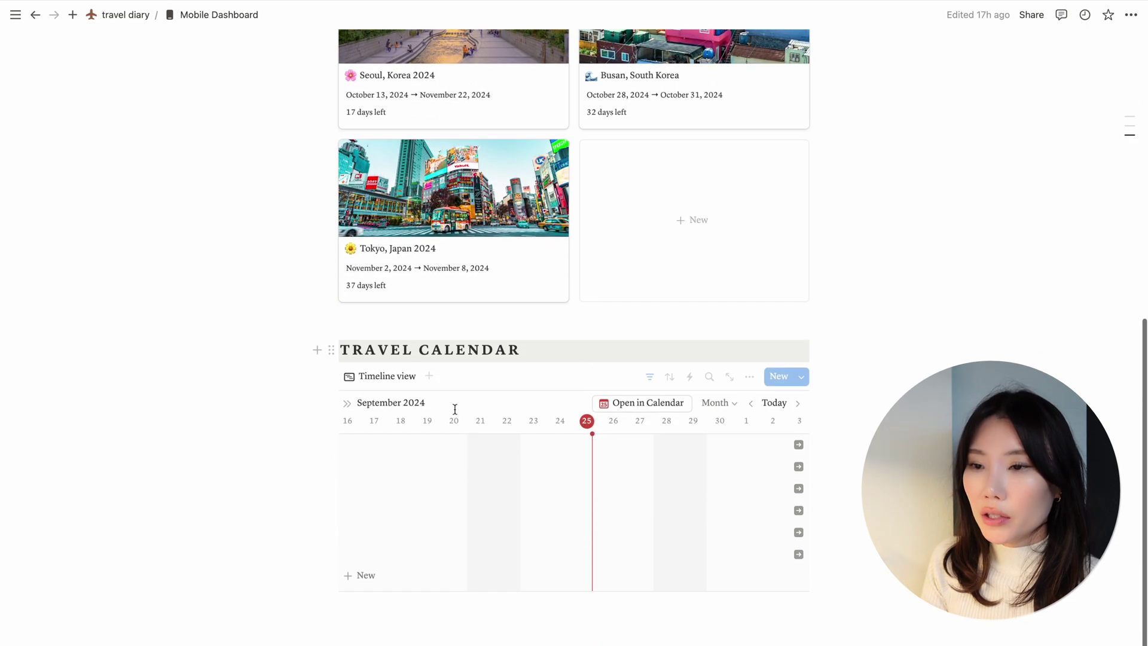
pyautogui.hscroll(1, 718, 504)
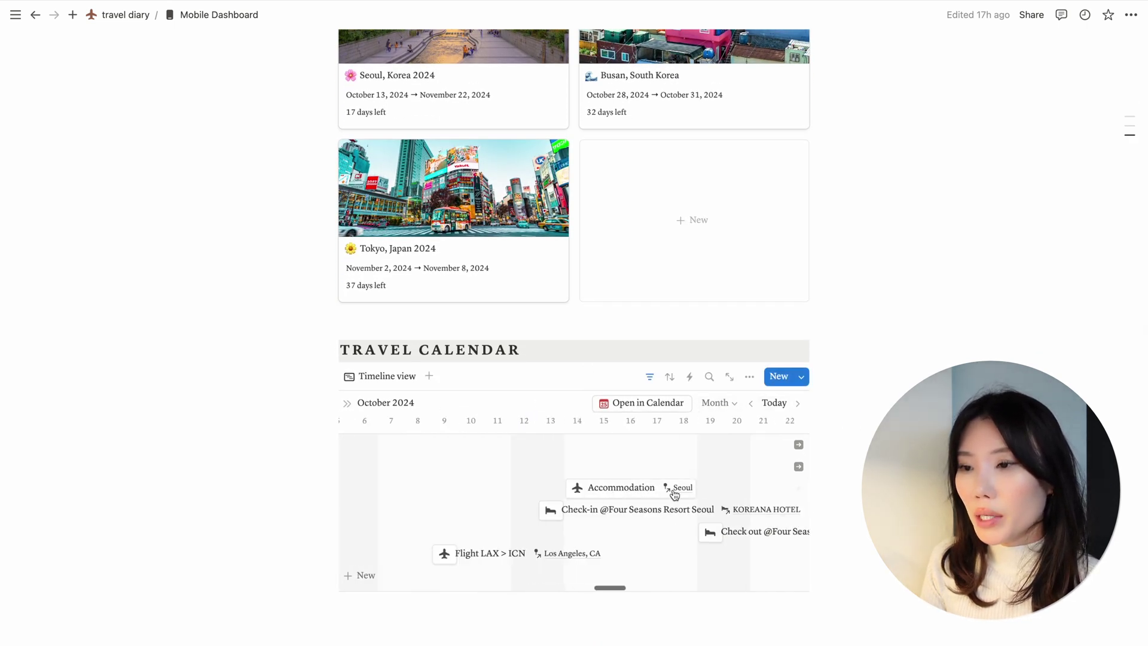
pyautogui.hscroll(5, 675, 494)
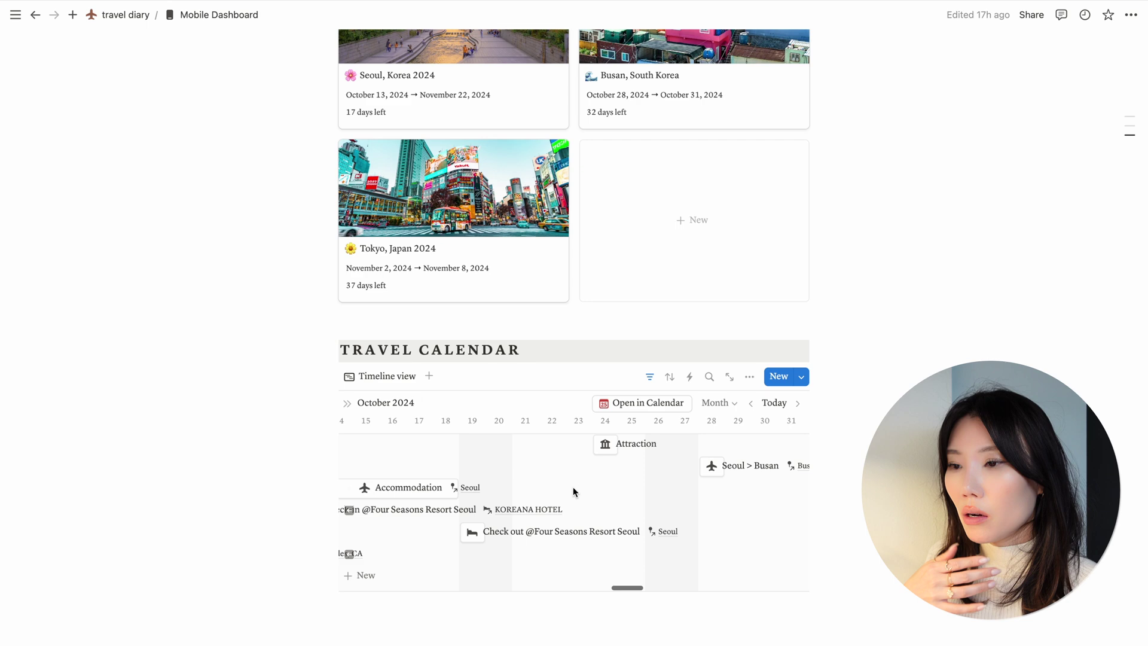
pyautogui.hscroll(5, 573, 492)
pyautogui.scroll(1, 576, 494)
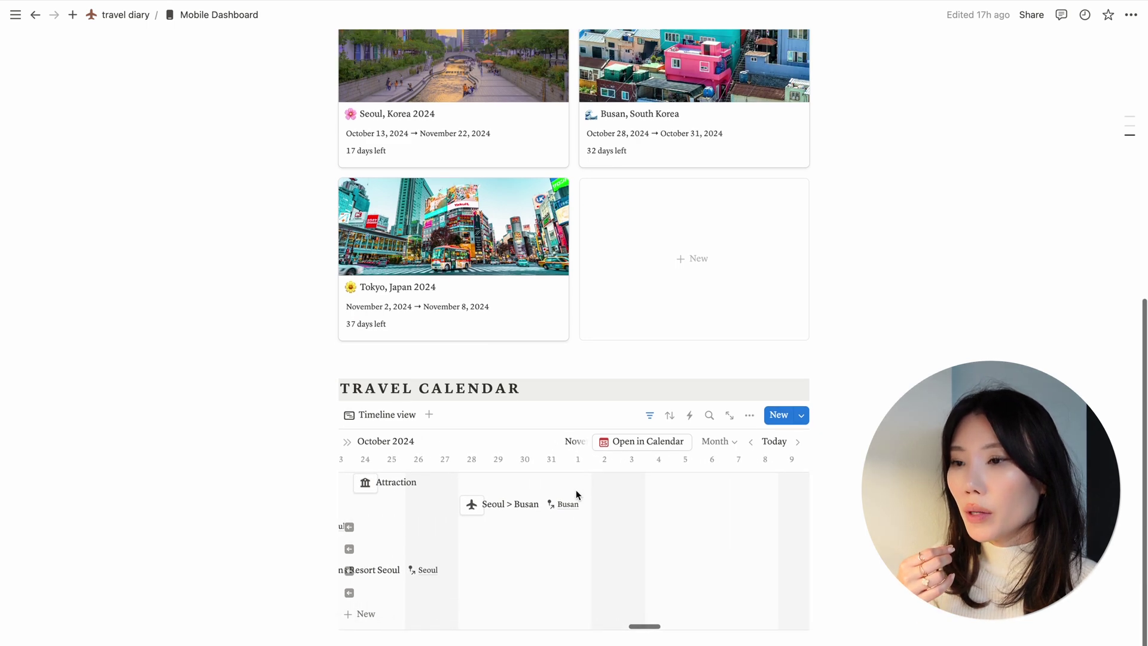
# Step: Add an example task for the Busan, South Korea trip on the phone's Mobile Dashboard, and look over the Upcoming Trips section
pyautogui.scroll(10, 576, 490)
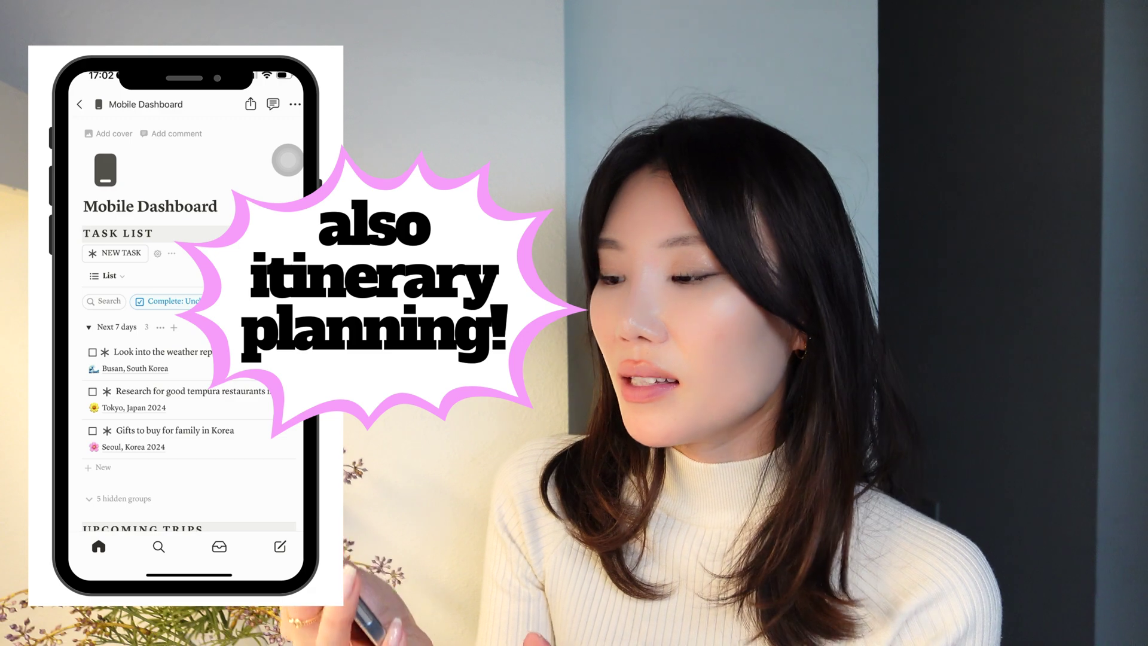
pyautogui.click(115, 253)
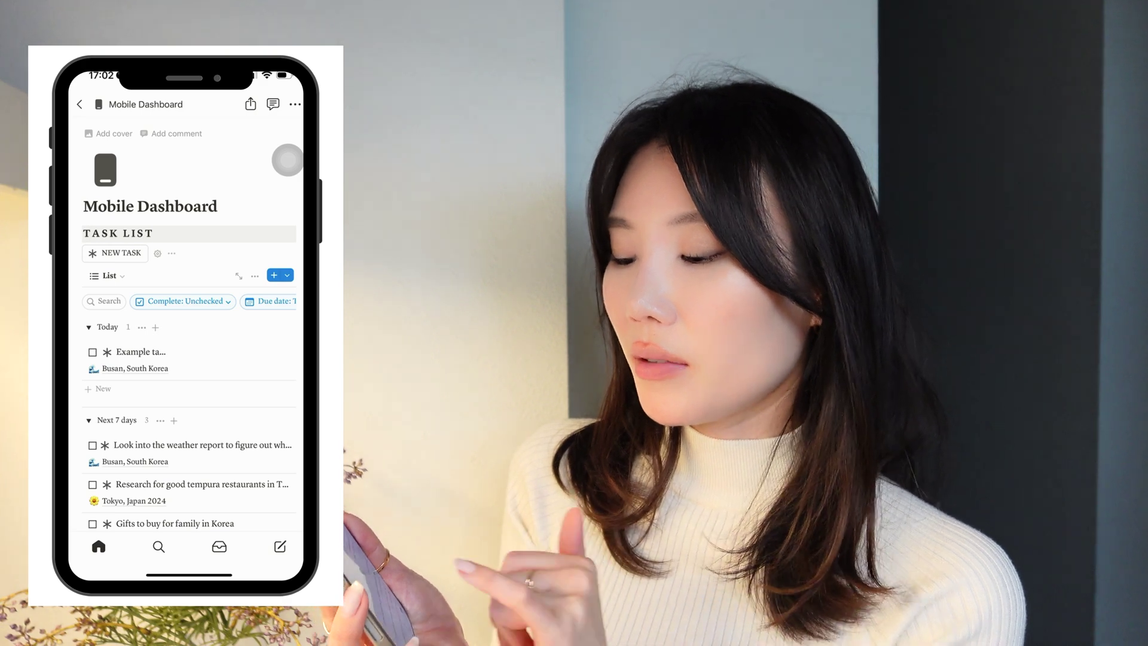
pyautogui.scroll(-7, 188, 358)
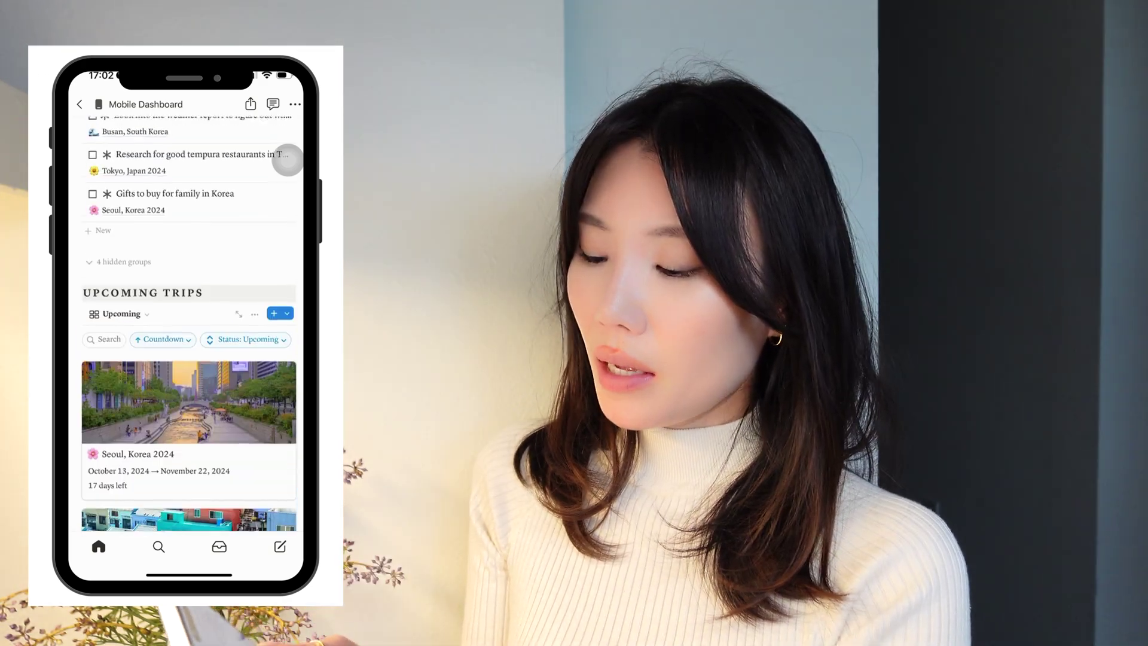
pyautogui.scroll(-2, 287, 160)
pyautogui.scroll(-8, 287, 160)
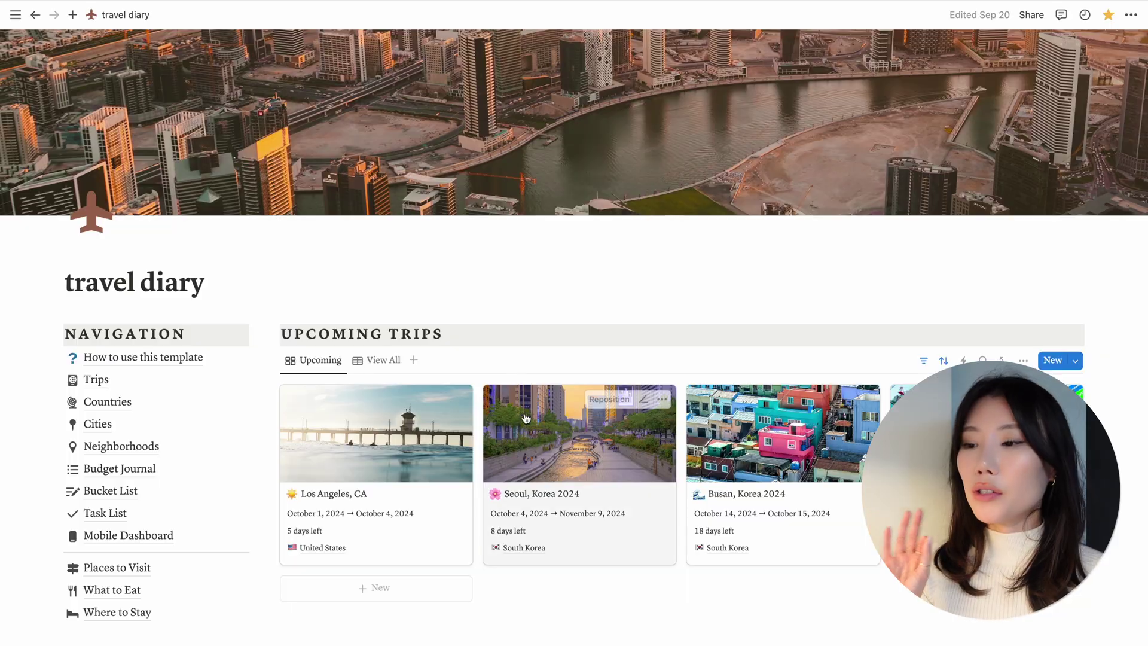
# Step: Review the travel diary's main page, from Upcoming Trips through the September 2024 calendar to the Completed Trips gallery
pyautogui.scroll(-10, 520, 444)
pyautogui.scroll(-15, 520, 444)
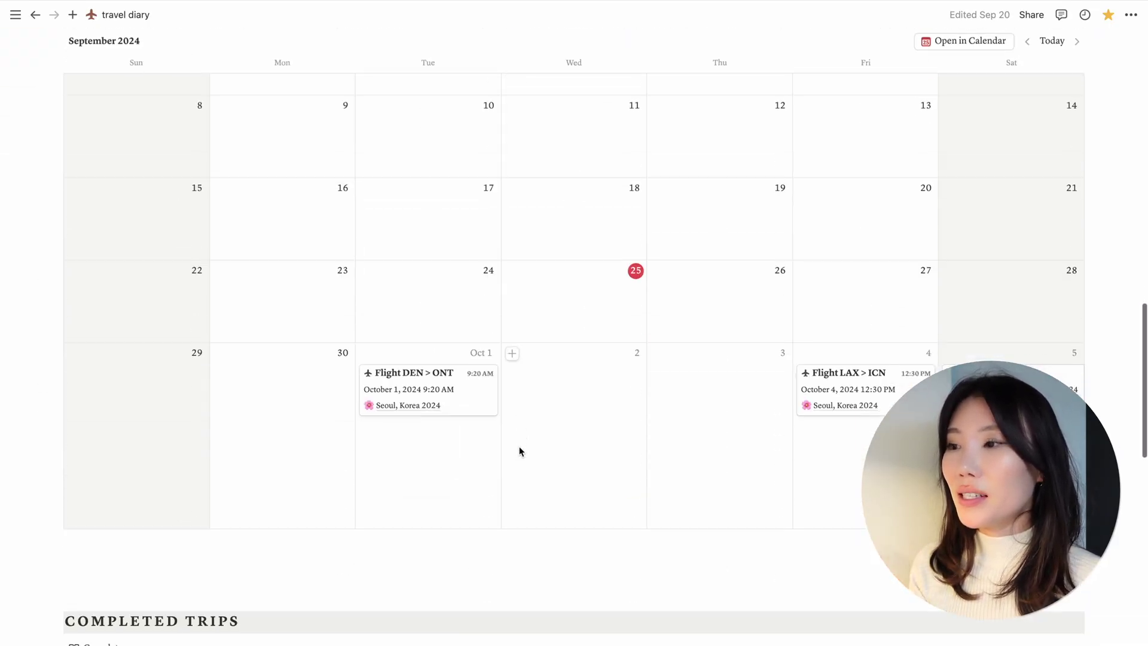
pyautogui.scroll(-3, 520, 453)
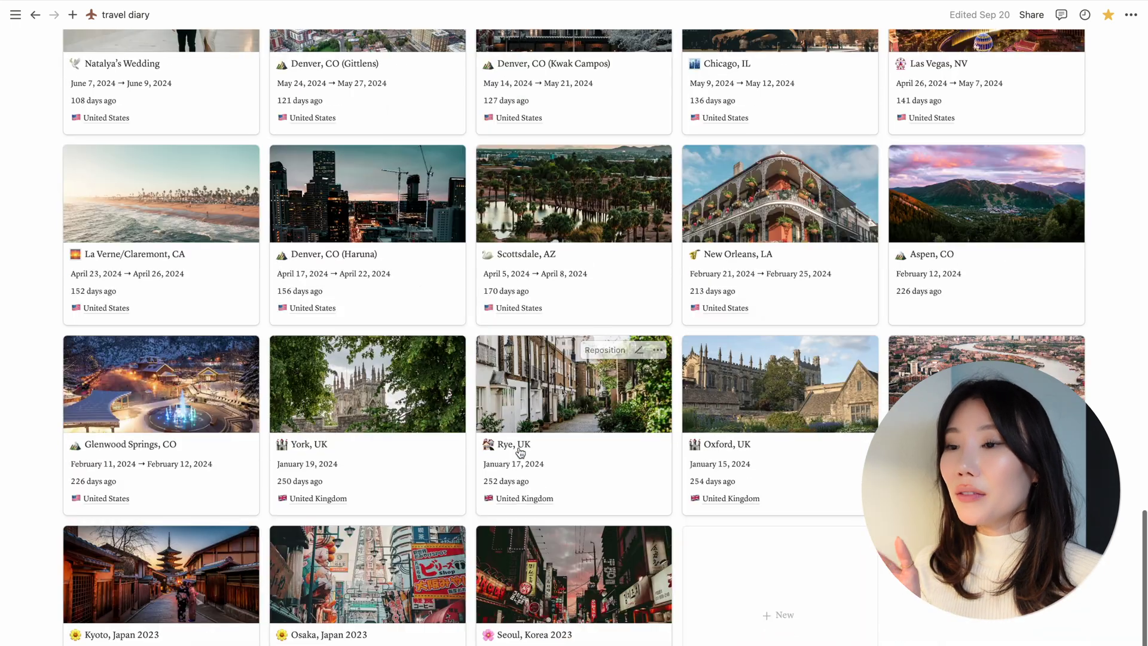
pyautogui.scroll(9, 520, 452)
pyautogui.scroll(-3, 595, 367)
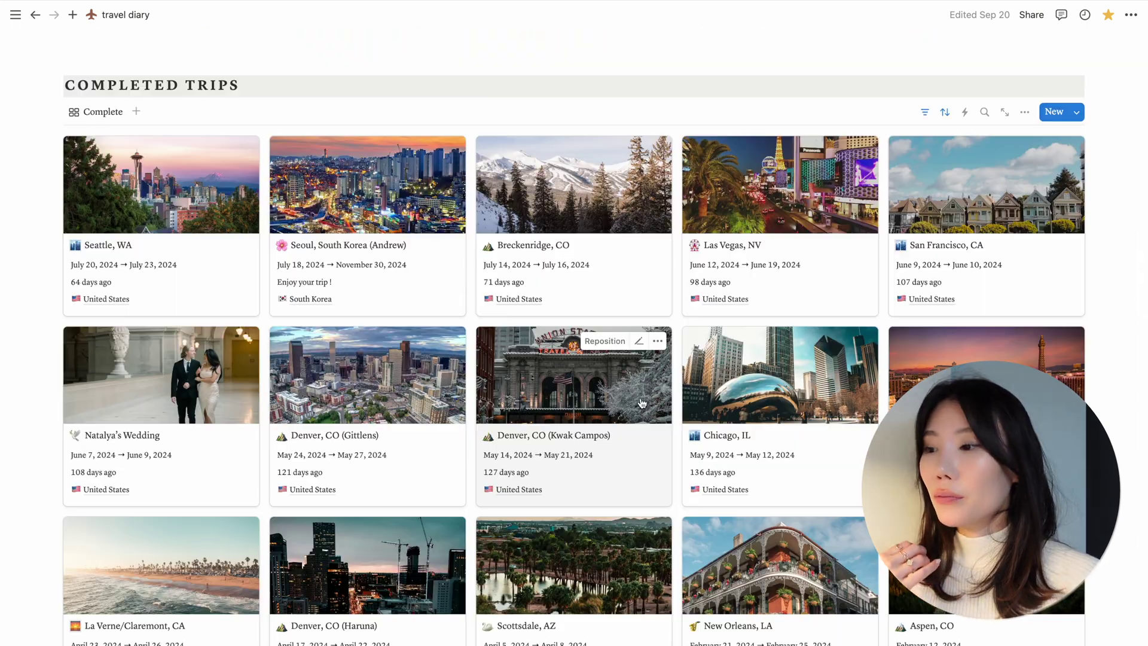
pyautogui.scroll(-5, 633, 466)
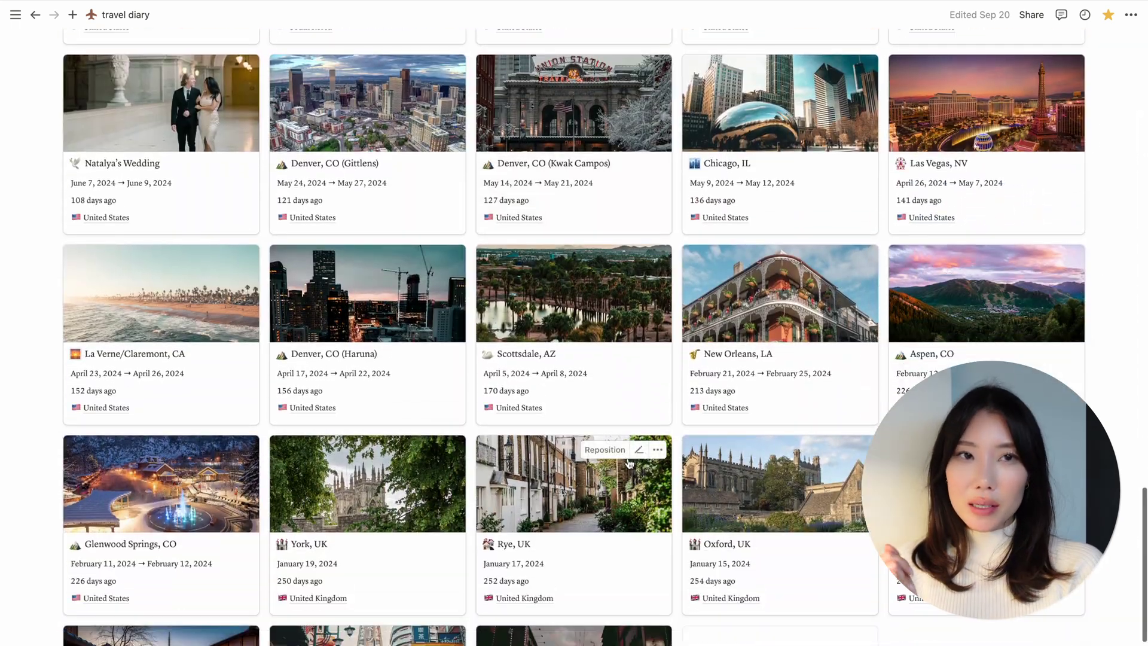